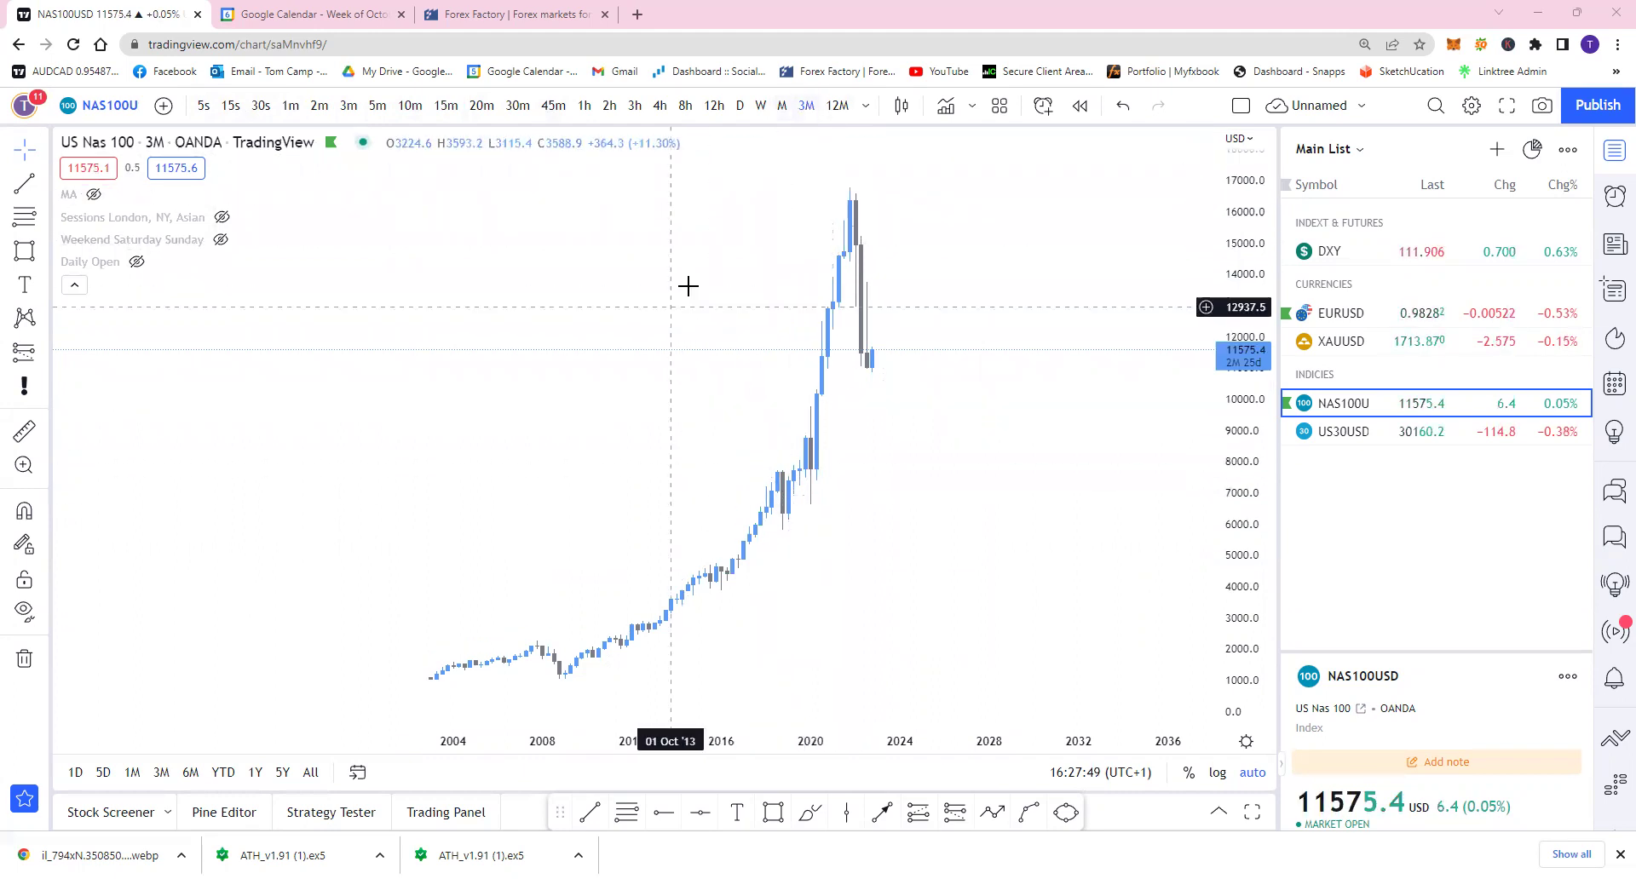
On the 3-month chart, place a horizontal ray at about 8798.3 starting from the early-2020 candle
left_click(782, 105)
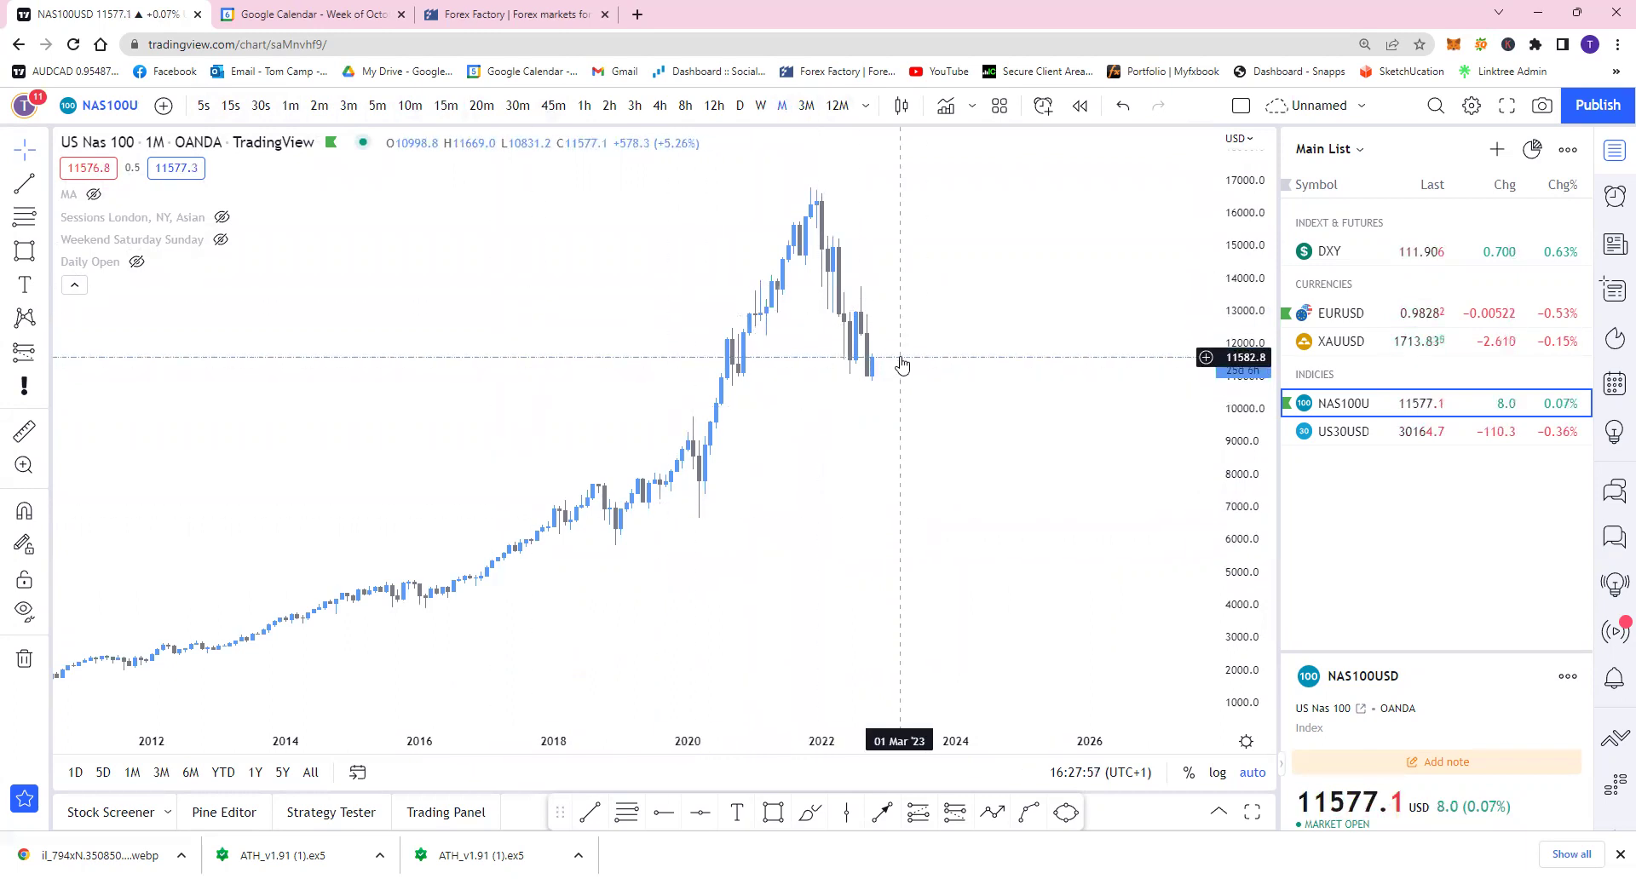
left_click(806, 106)
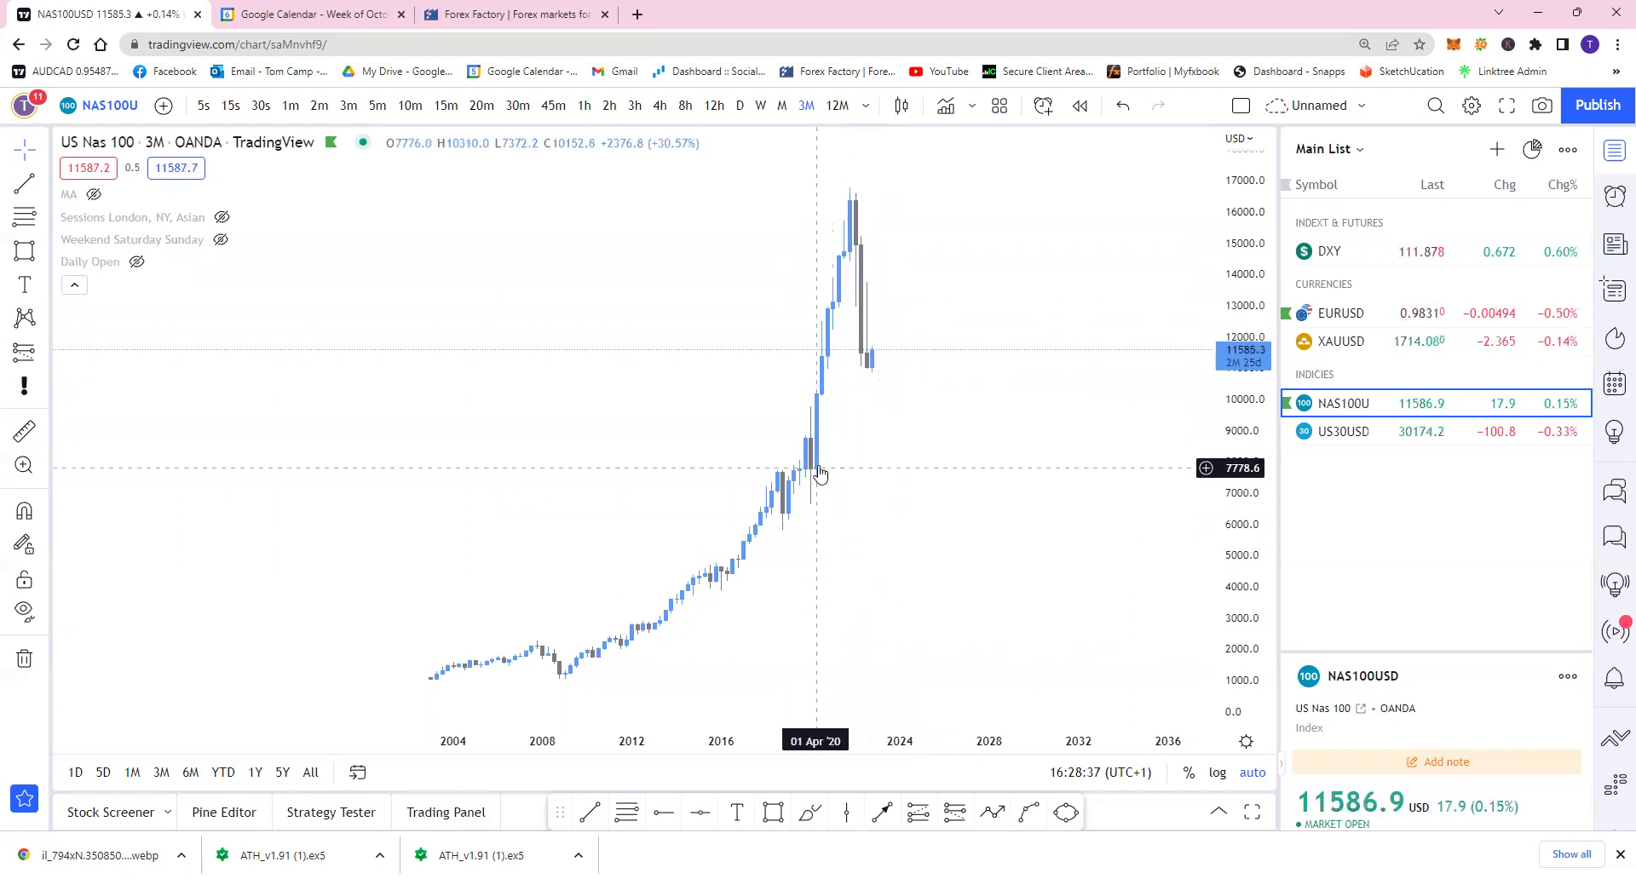
left_click(663, 812)
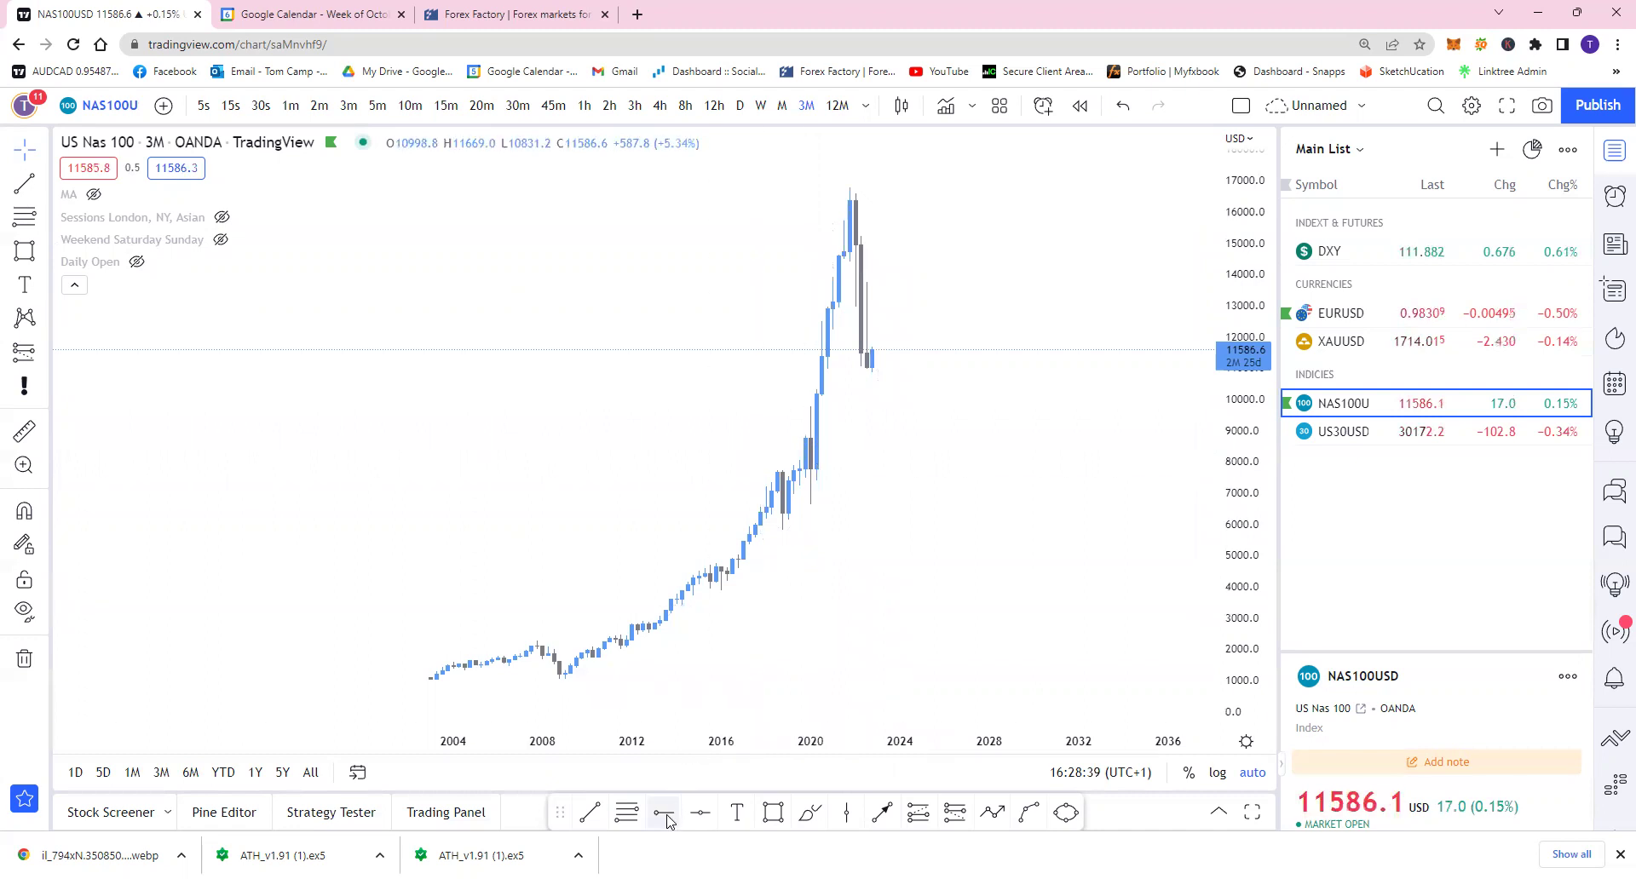
left_click(809, 435)
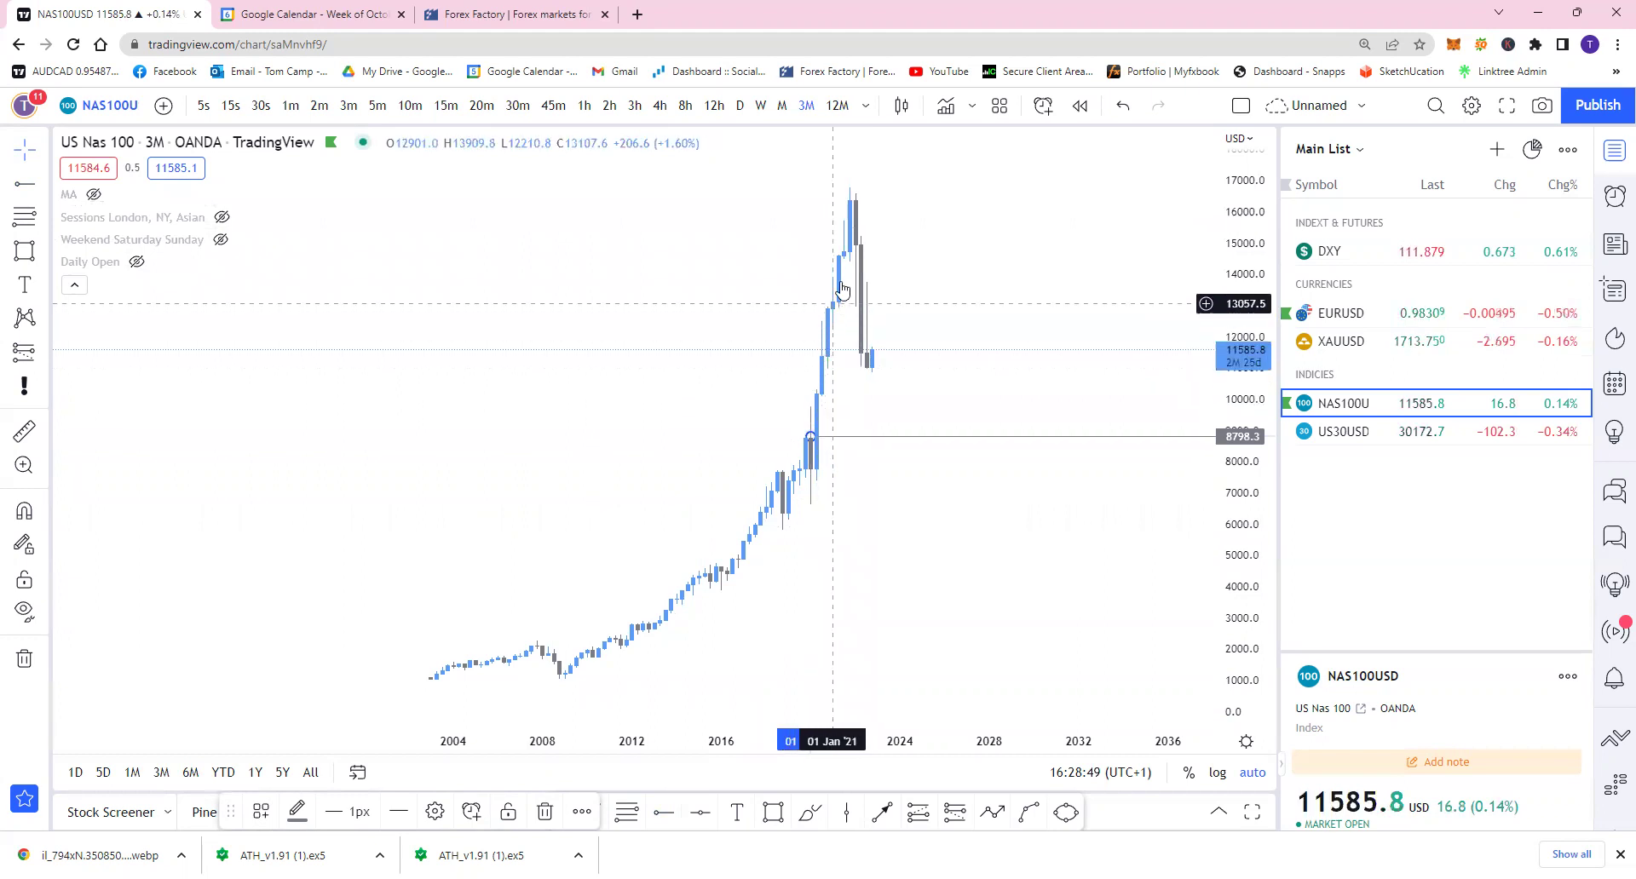
left_click(865, 204)
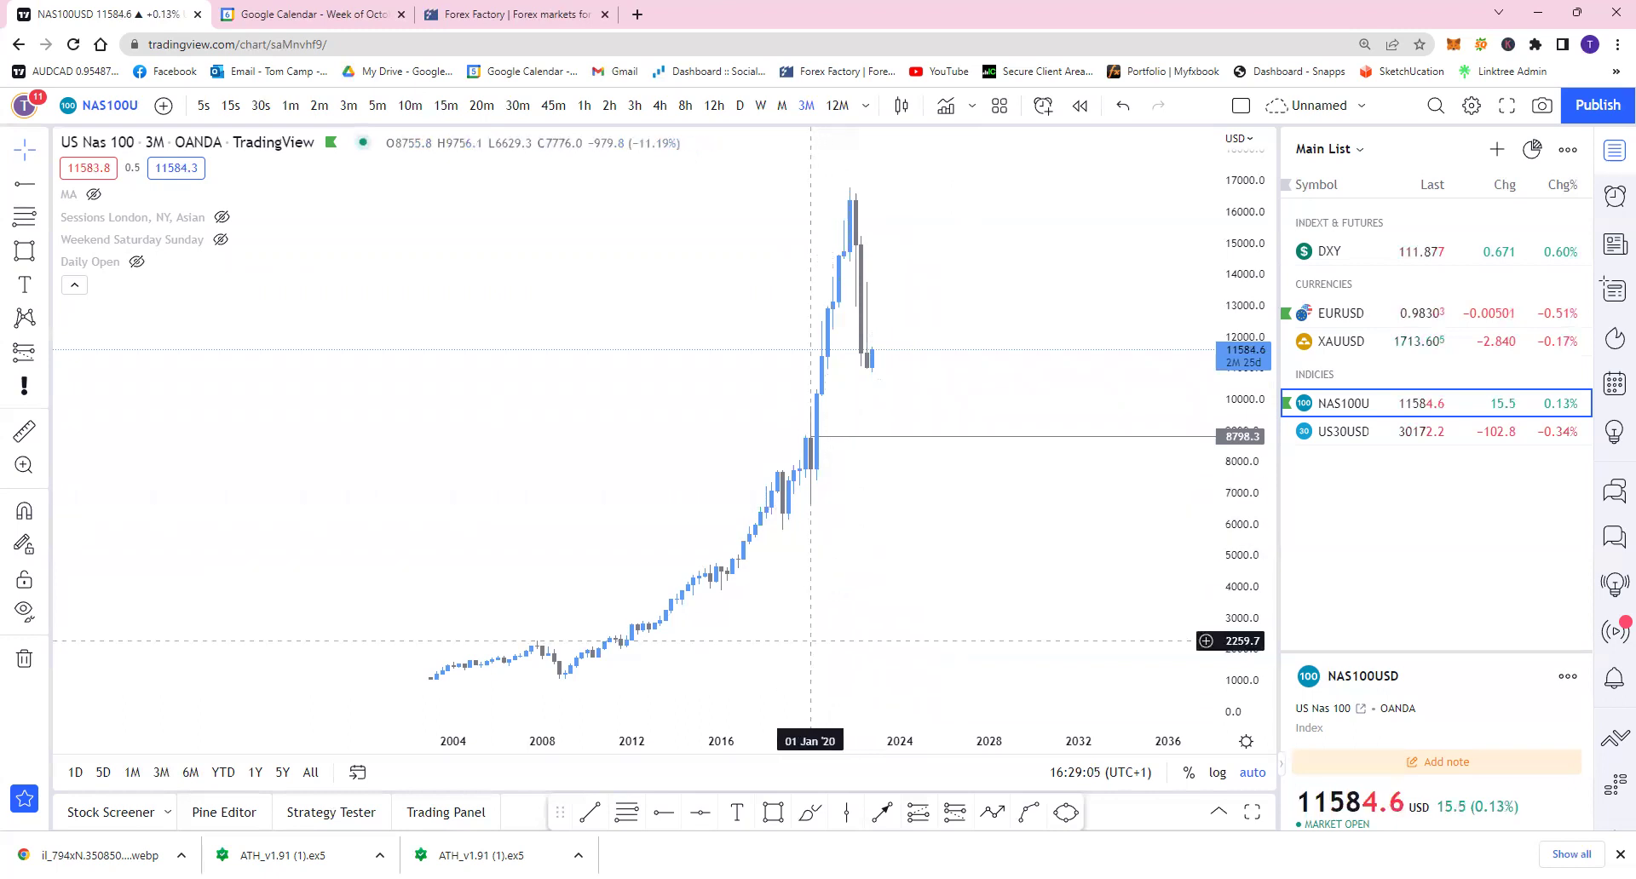
Draw a level trend line at 6608.8 under the early-2020 low, running from October 2019 to April 2025
left_click(804, 504)
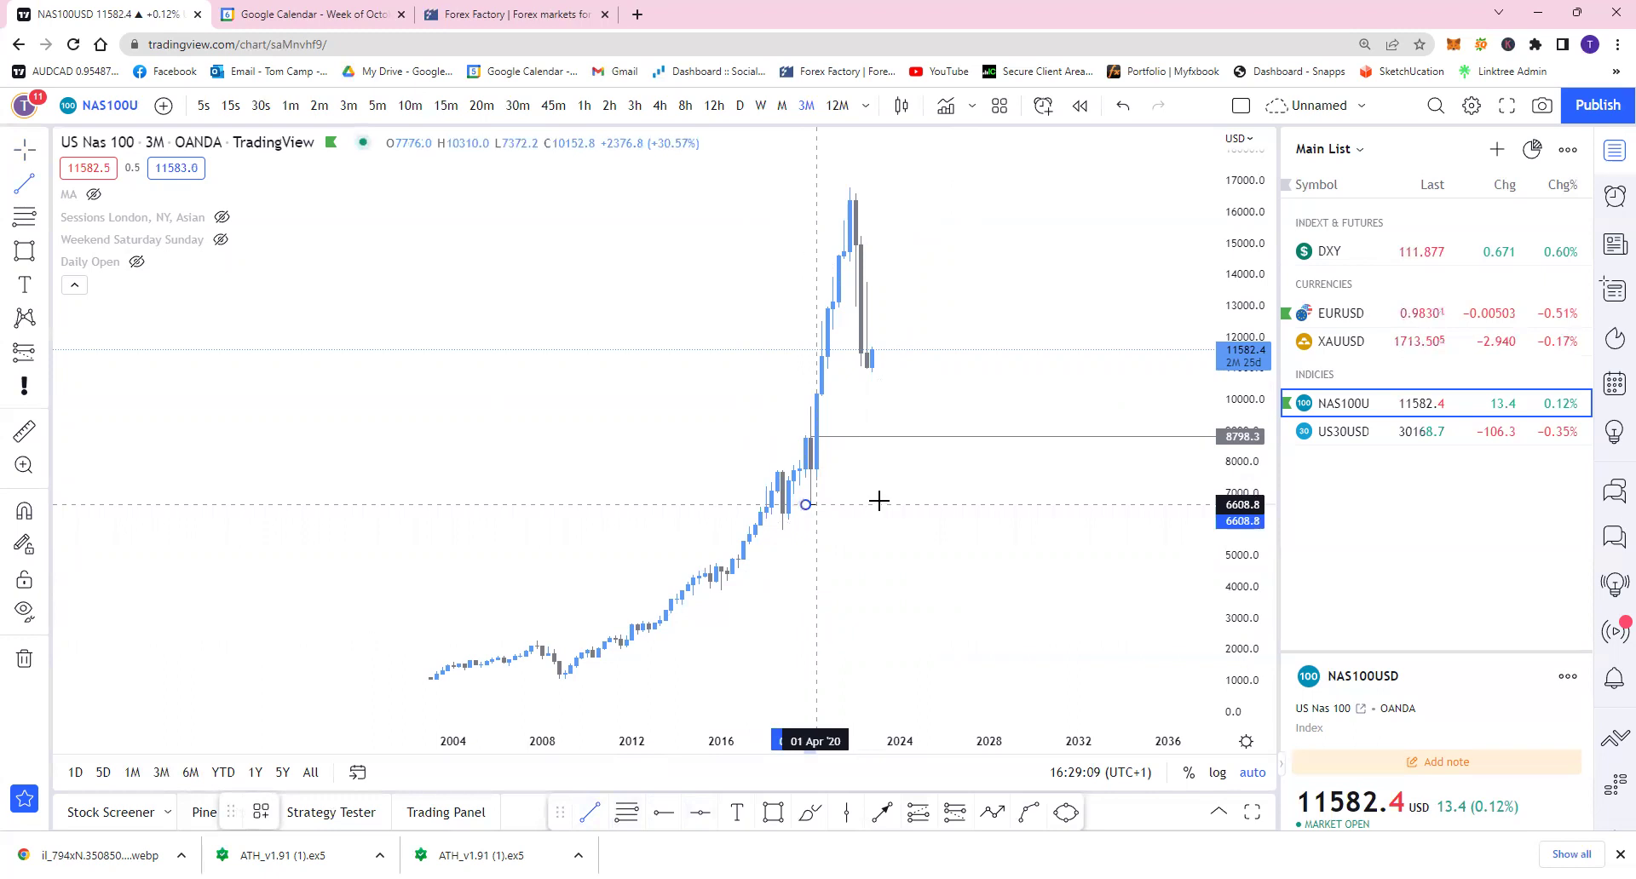
left_click(928, 504)
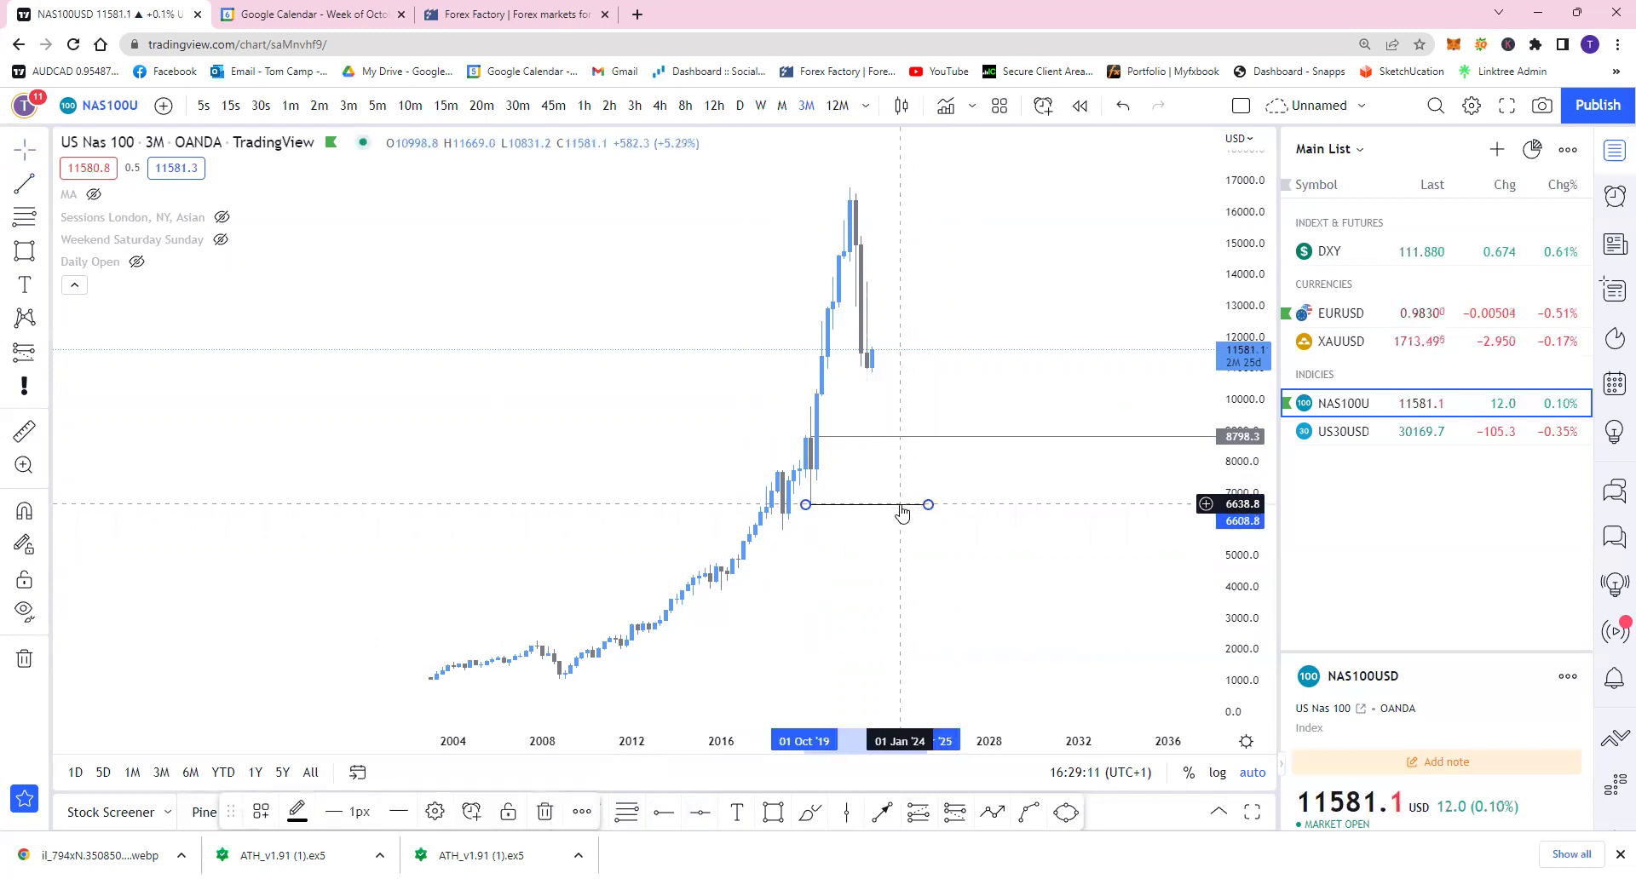
key("Escape")
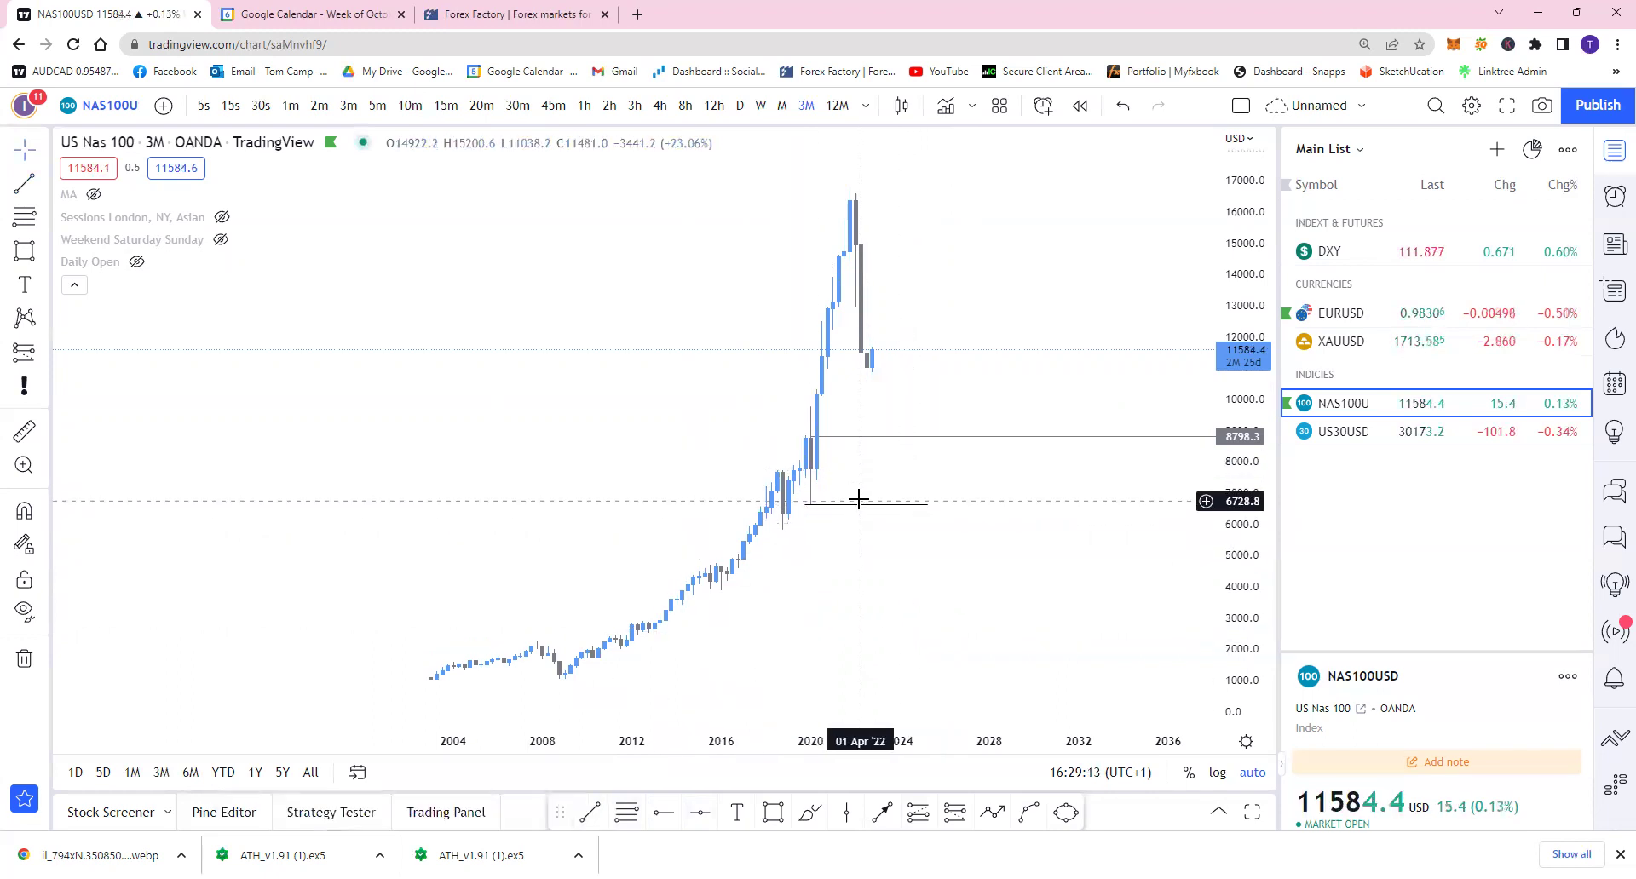
Apply the Current Trading Range template to the line at the 2020 low and clone it to the swing high at about 16776.7
left_click(861, 504)
left_click(261, 812)
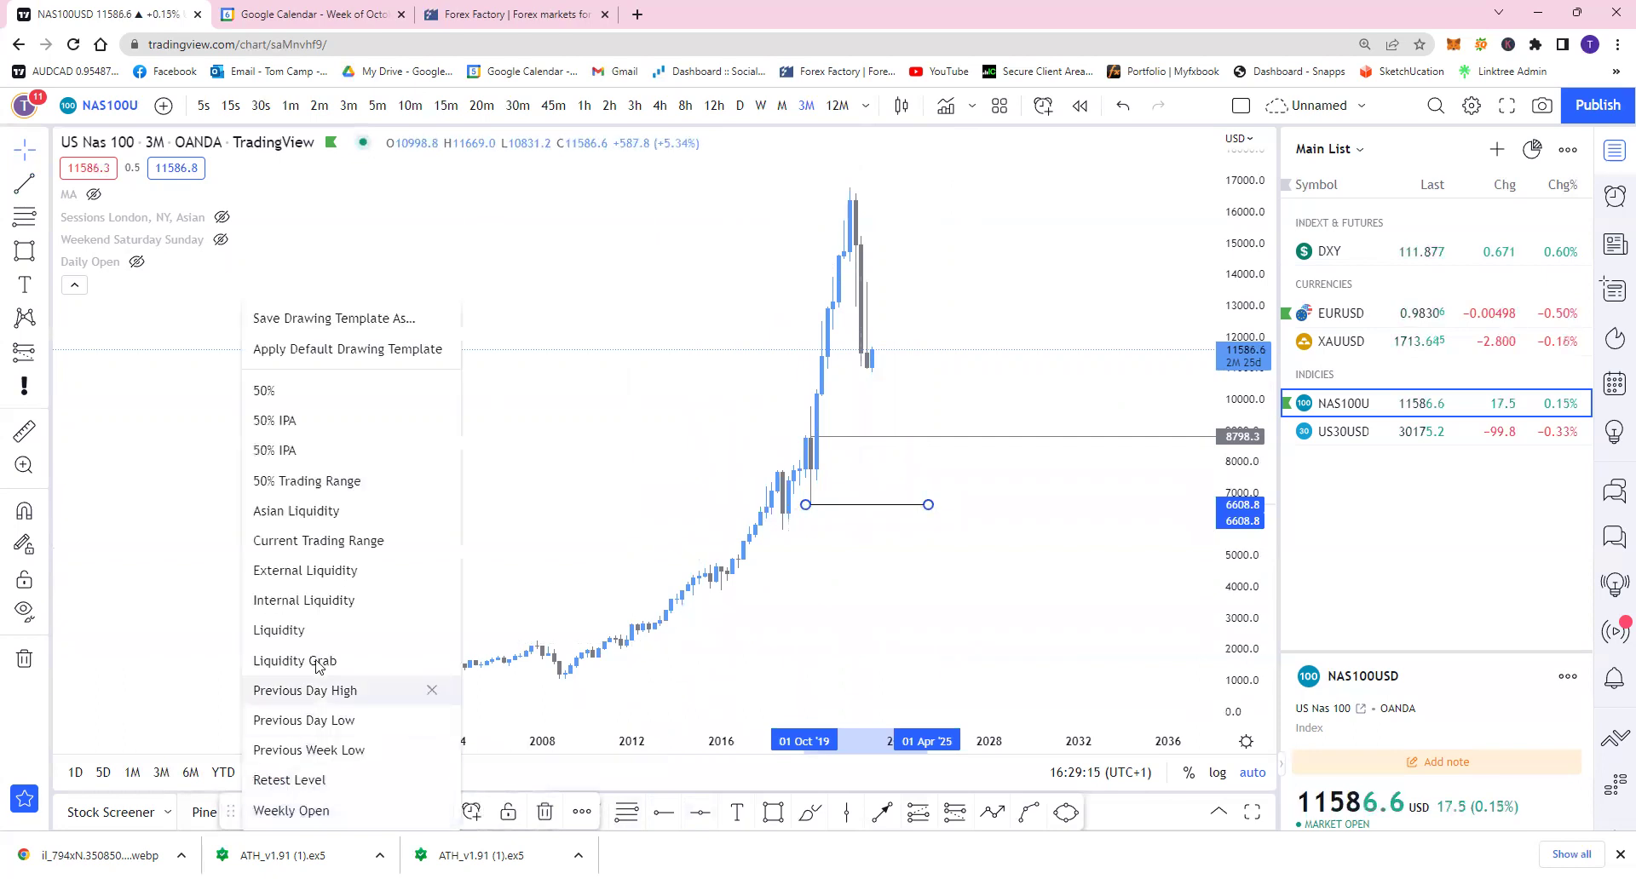
left_click(341, 540)
left_click_drag(876, 503, 909, 186, "ctrl")
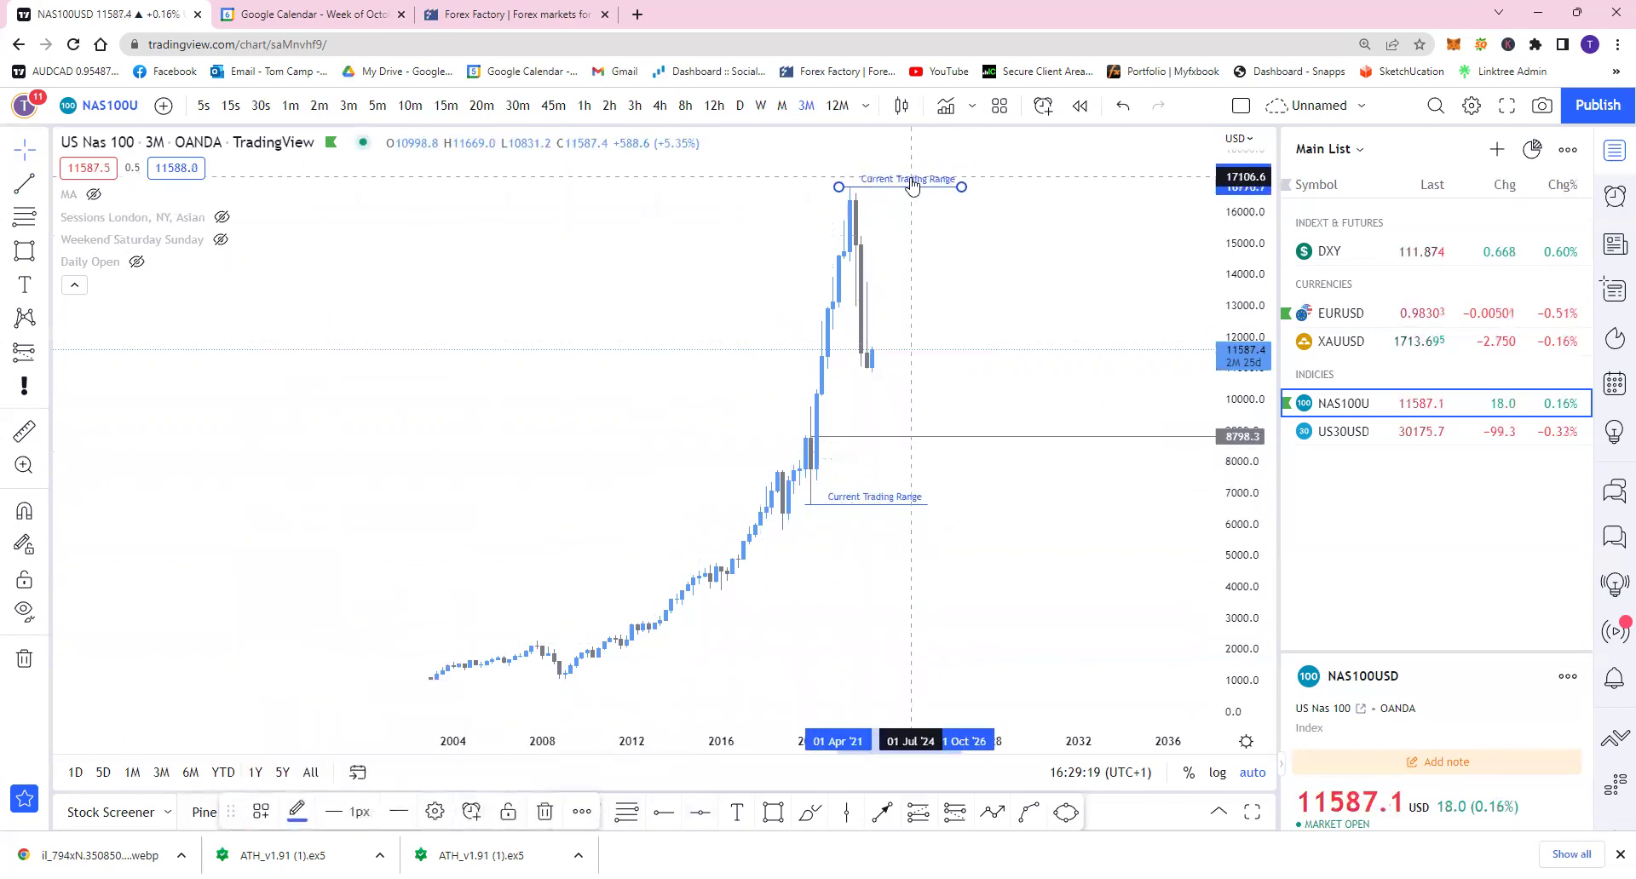
left_click(945, 223)
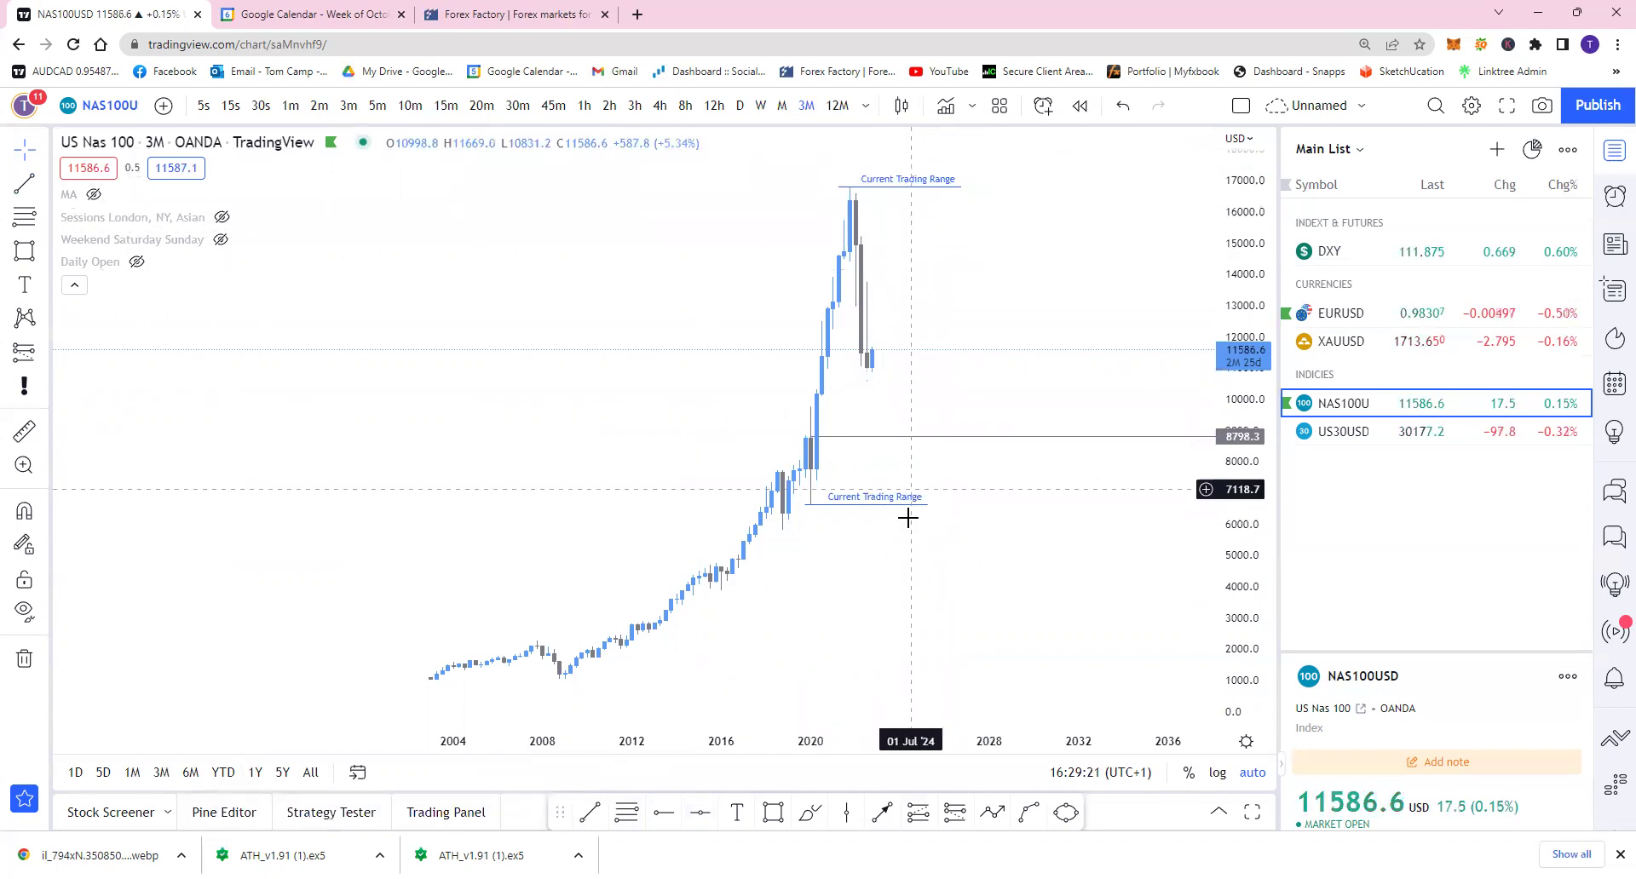
Draw a Fibonacci retracement from the trading range low at 6608.8 to its high at 16776.7
left_click(627, 814)
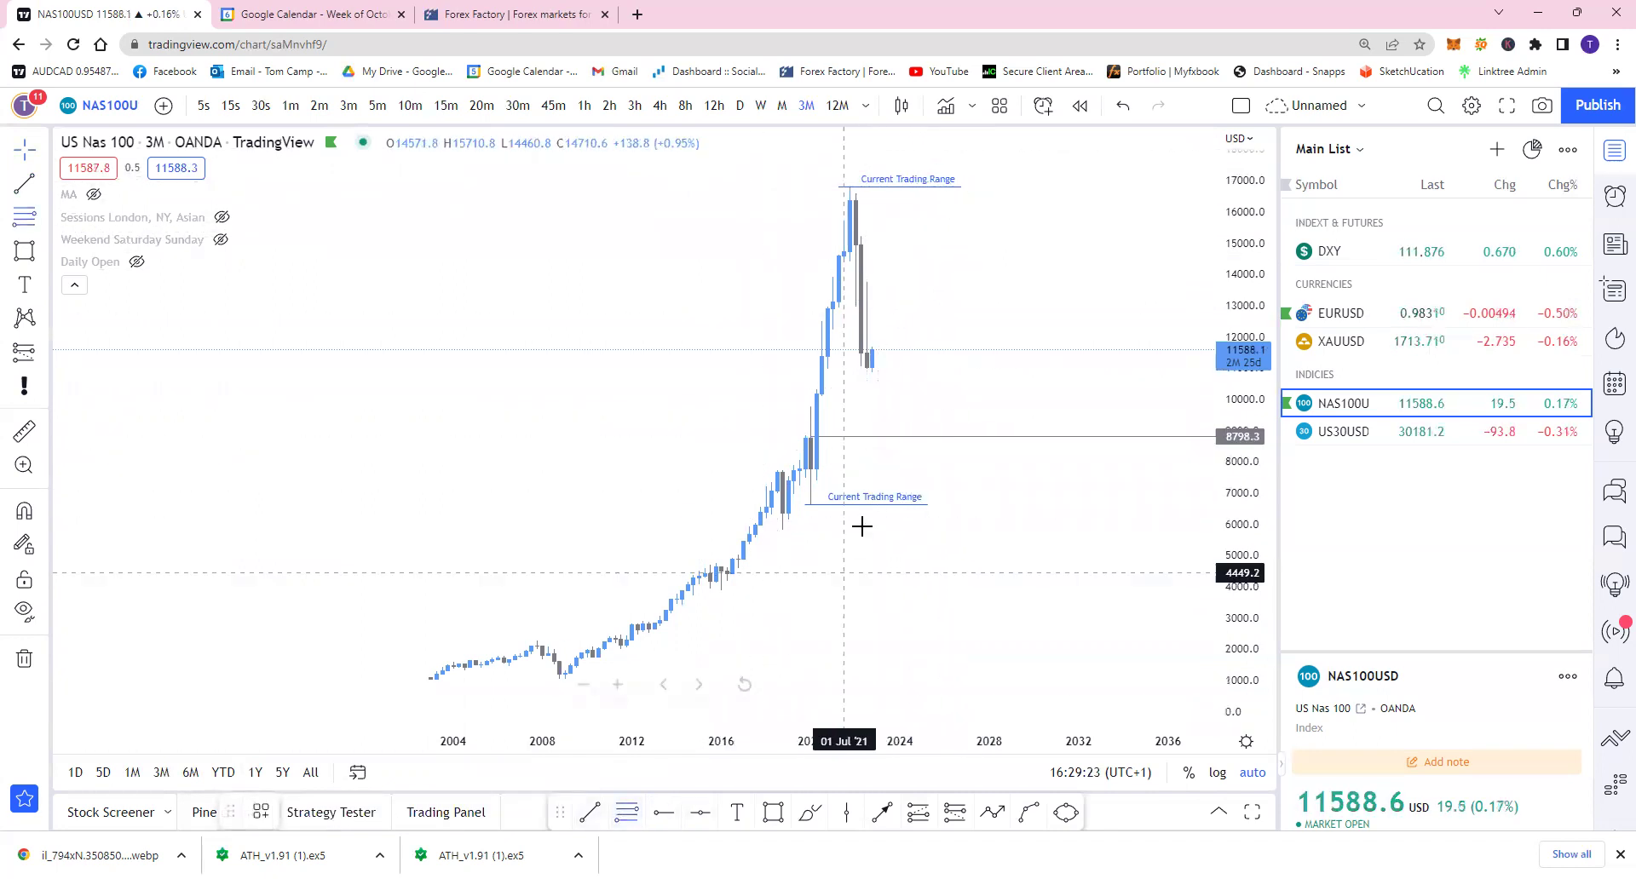
left_click(849, 504)
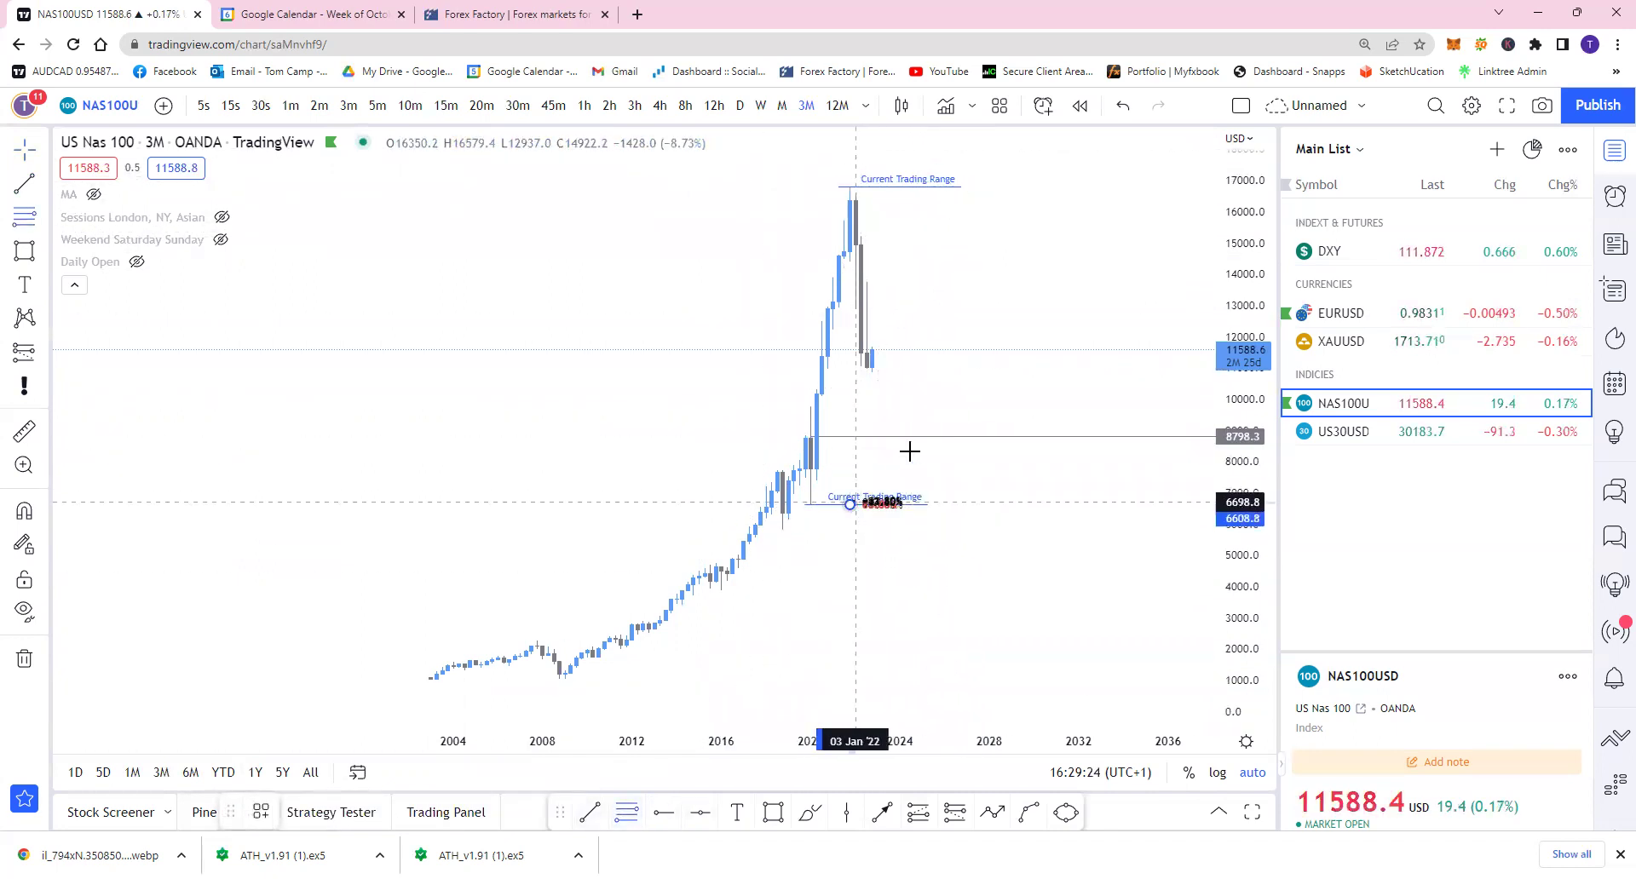
left_click(1141, 185)
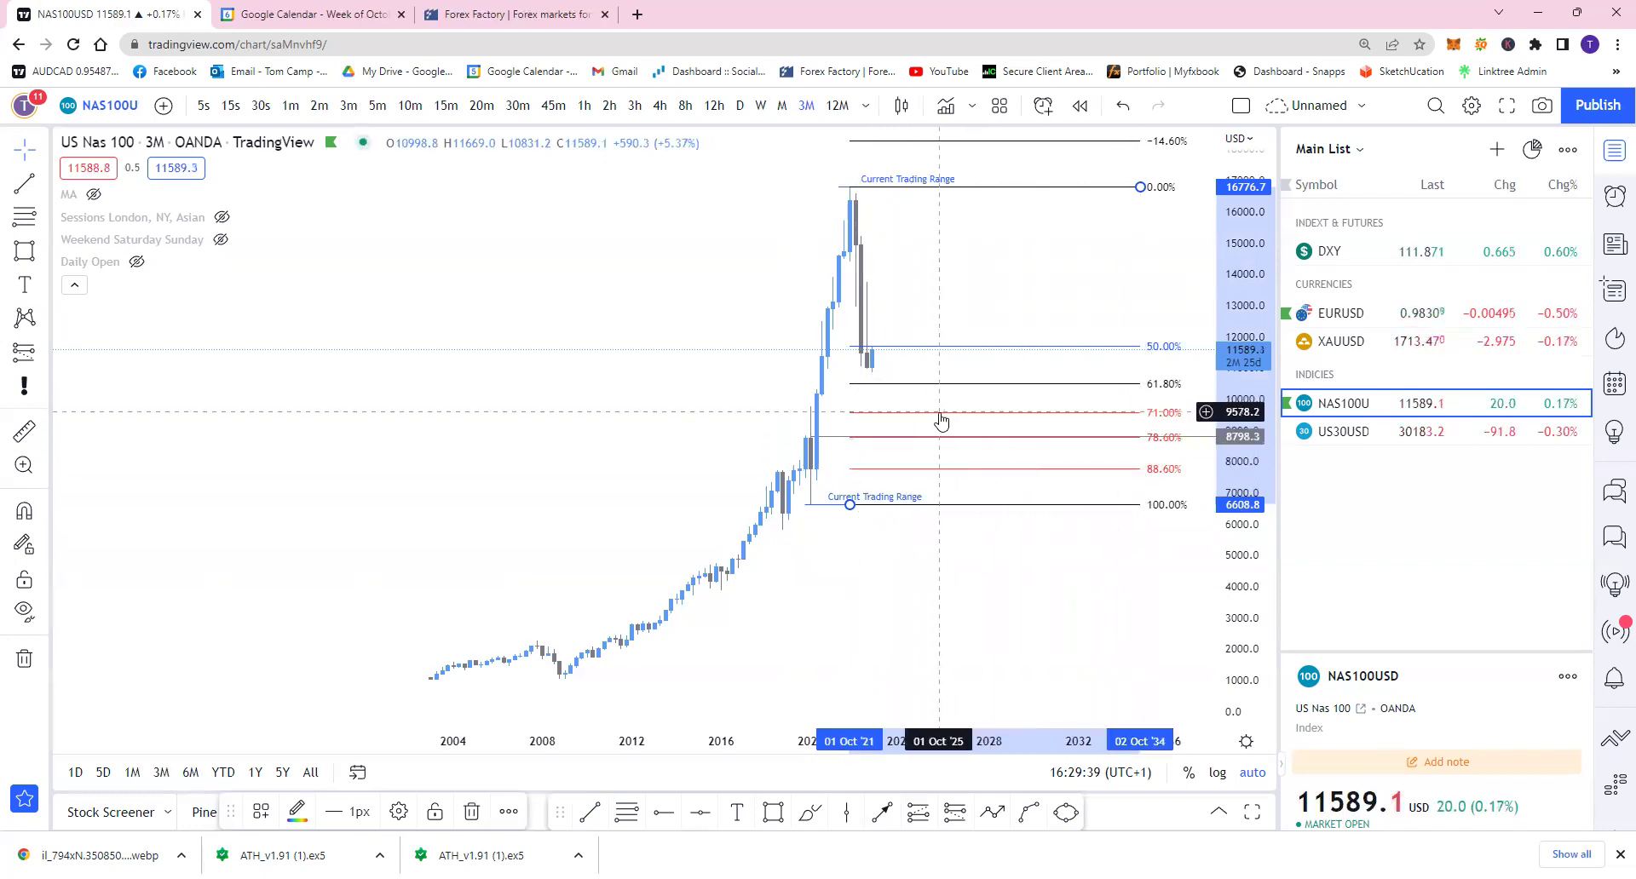
Draw a rectangle covering the 71% to 88.6% retracement levels and delete the Fibonacci drawing
left_click(772, 814)
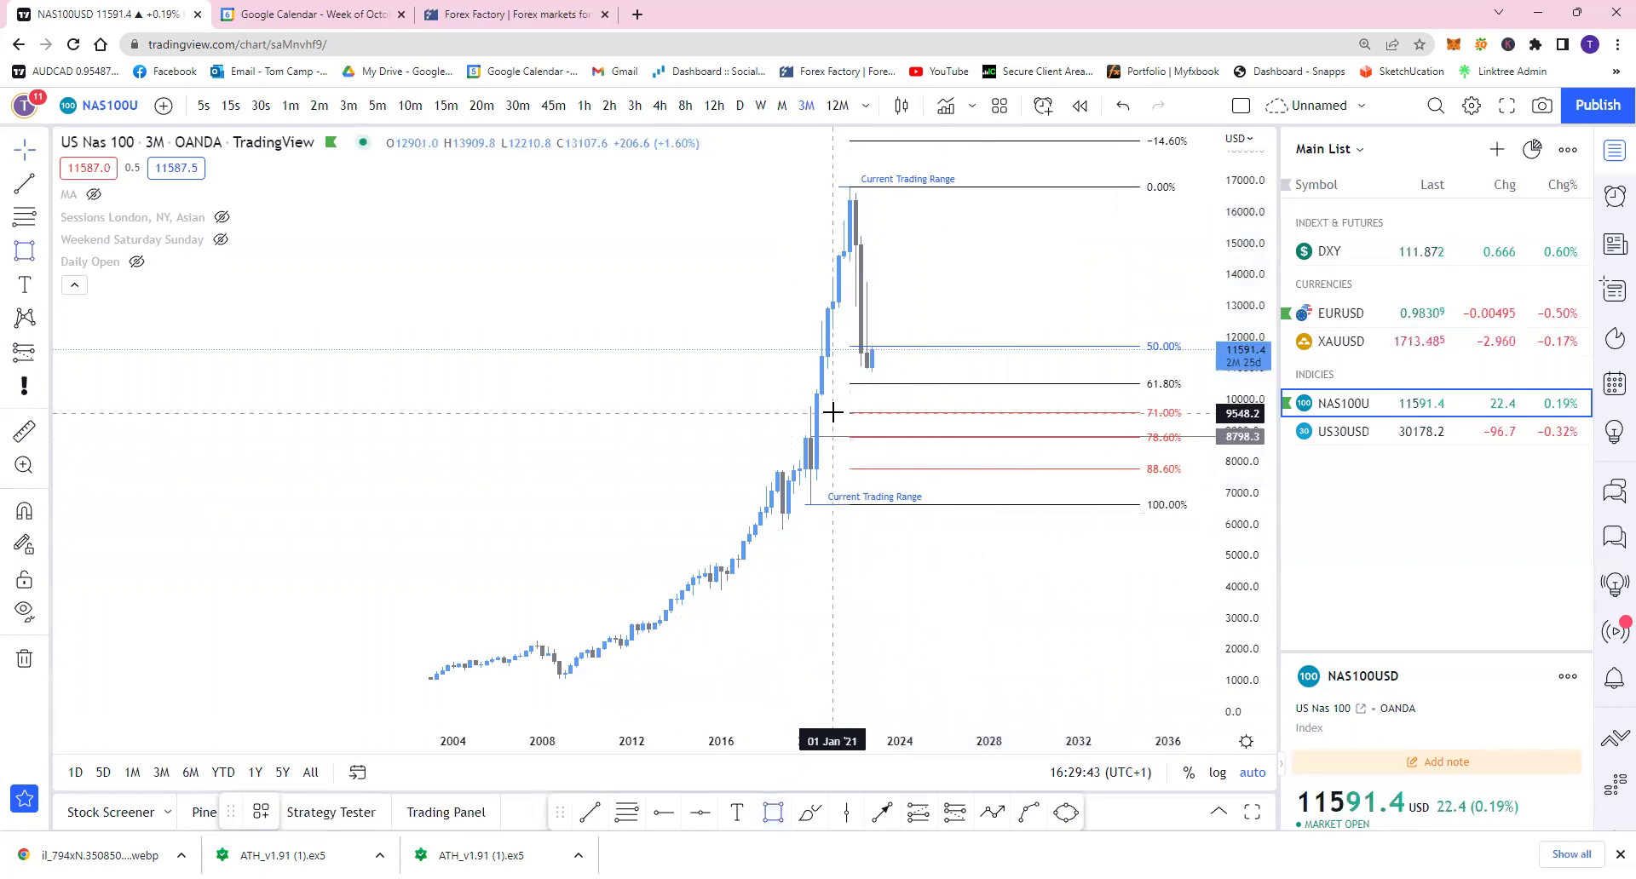
left_click_drag(833, 411, 1179, 467)
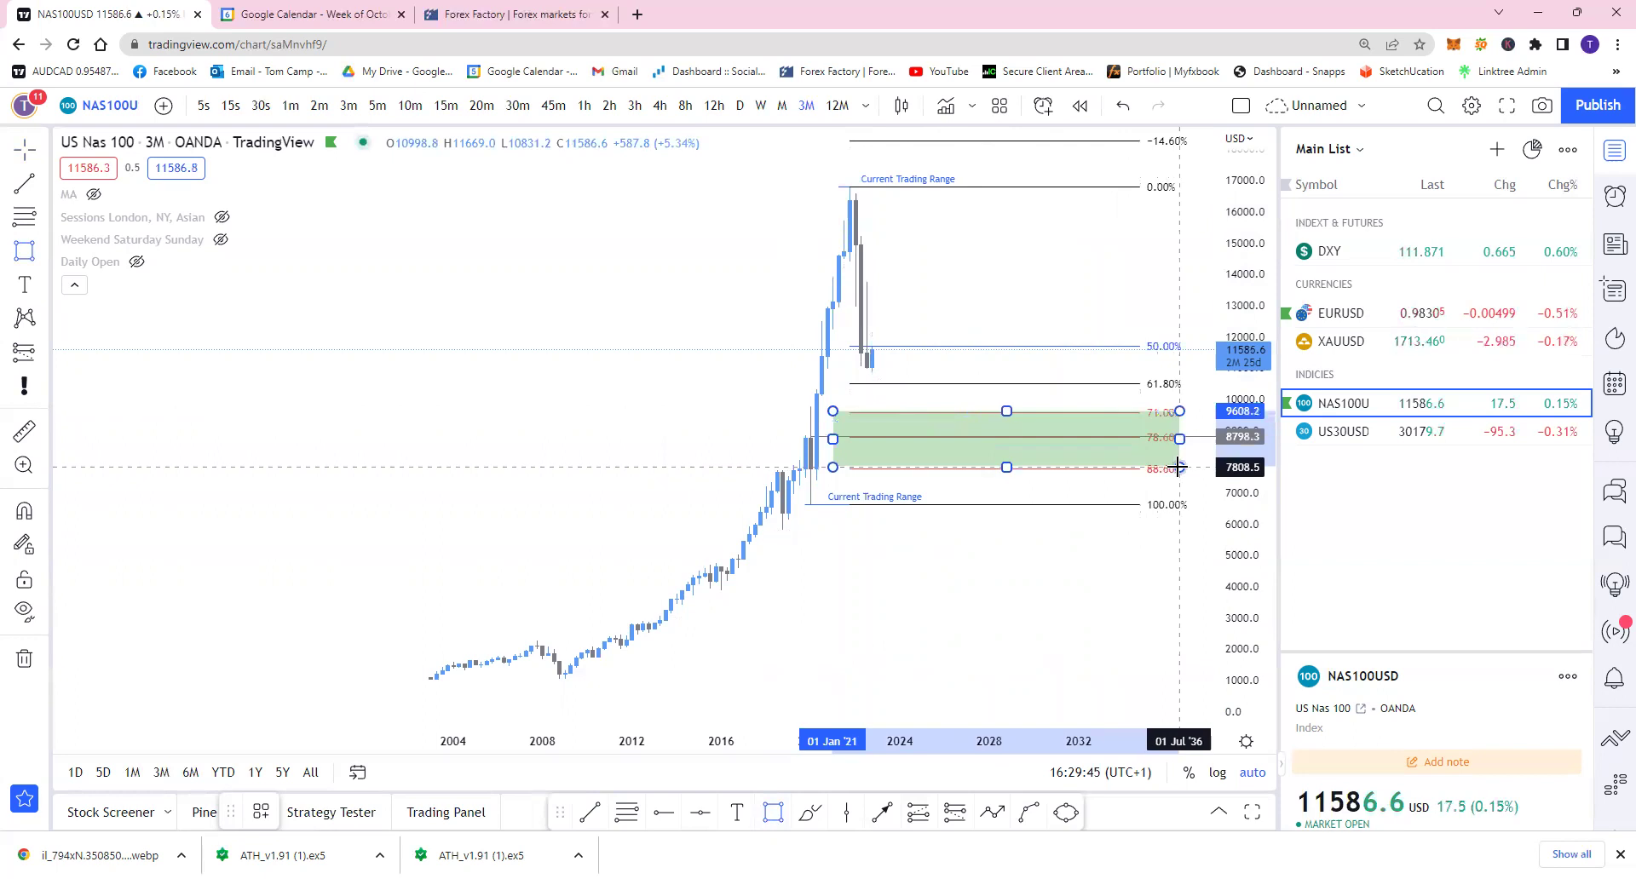
left_click(1112, 385)
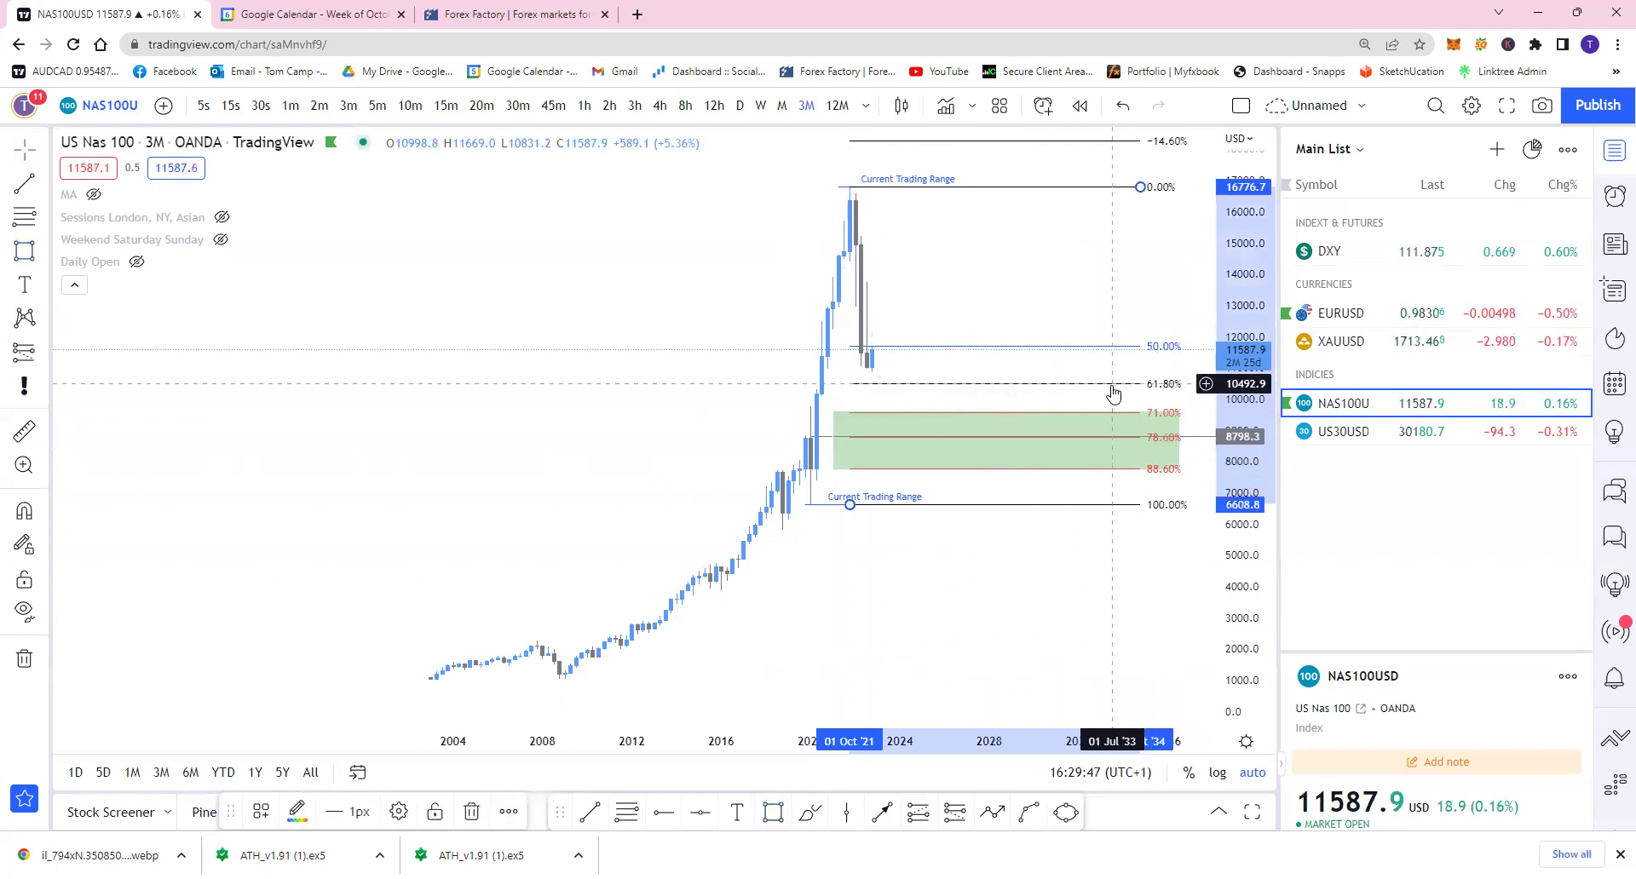
key("Delete")
Apply the Fib Zone (71-88) template to the rectangle
left_click(992, 424)
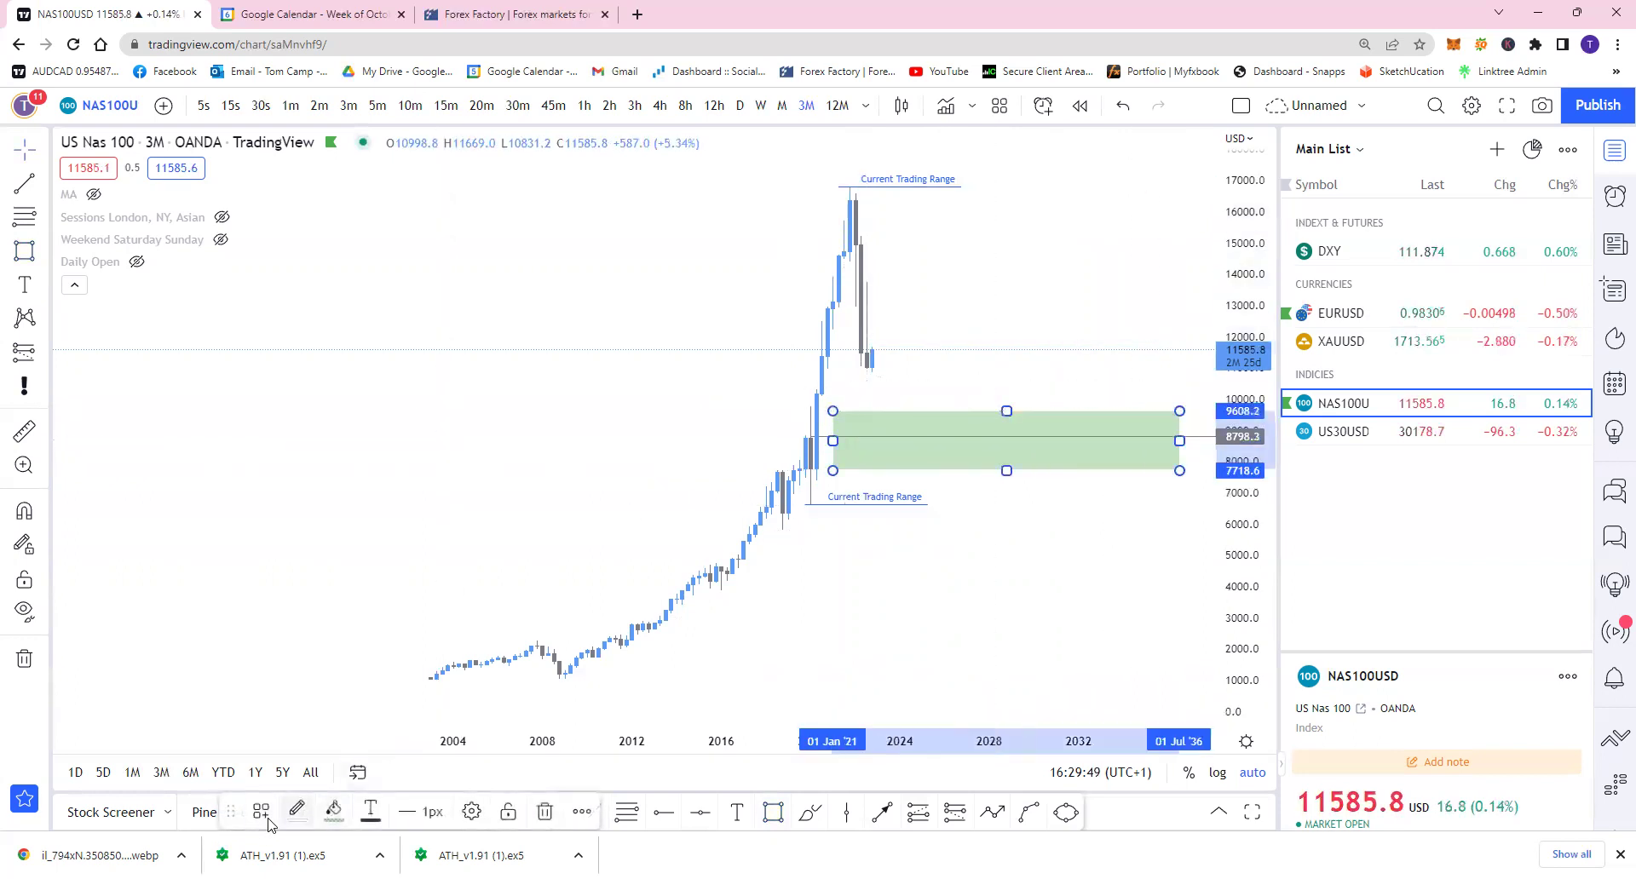
left_click(278, 820)
left_click(453, 417)
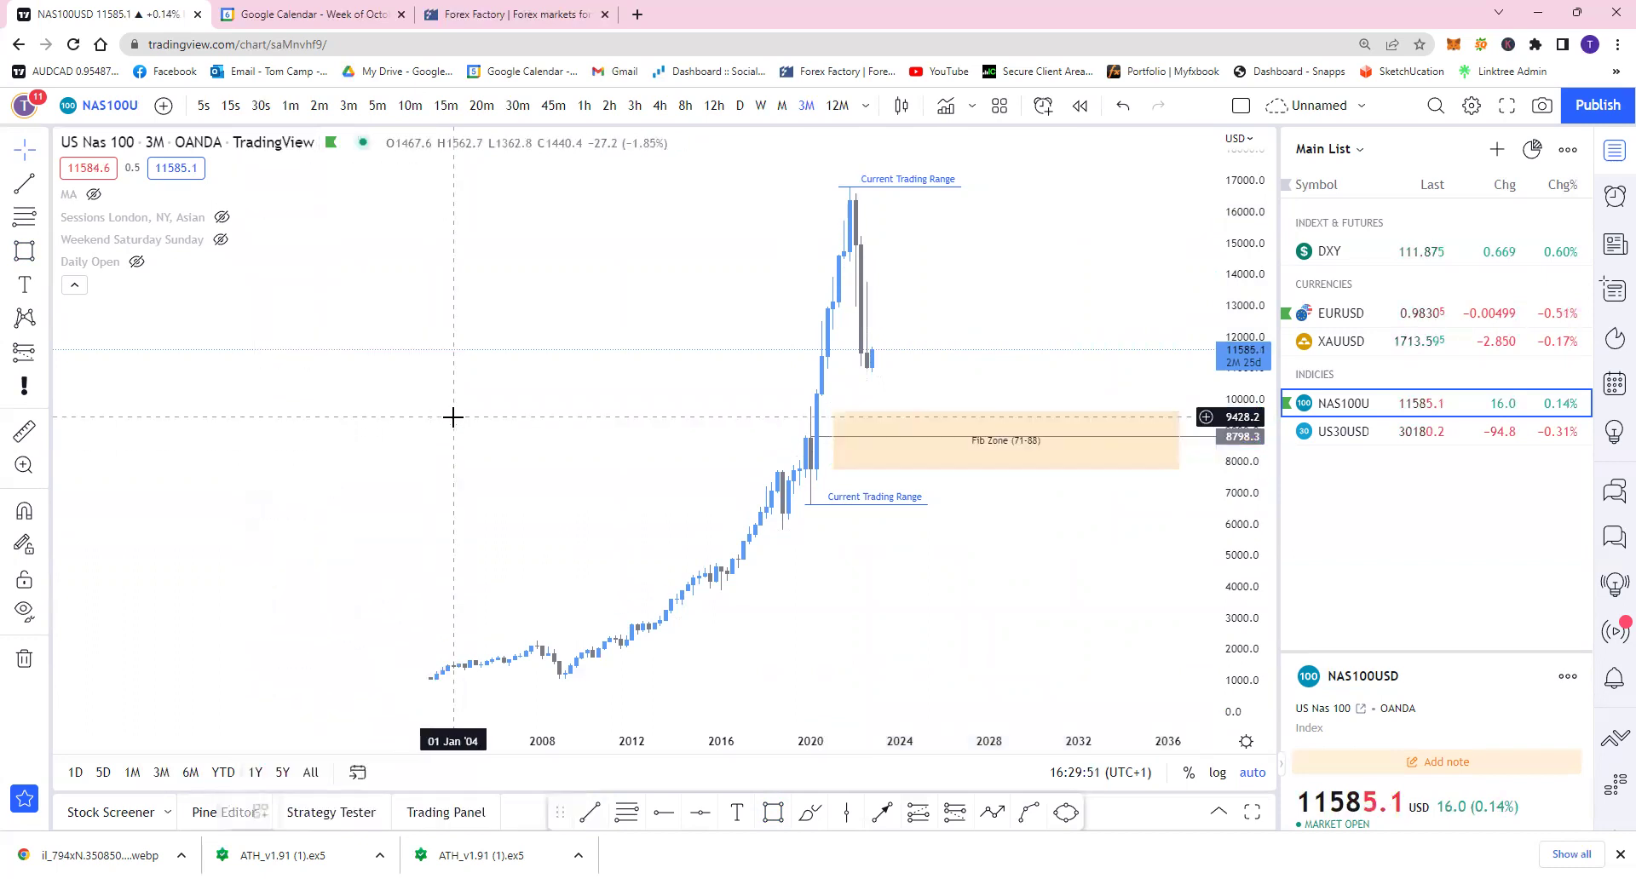
left_click(912, 423)
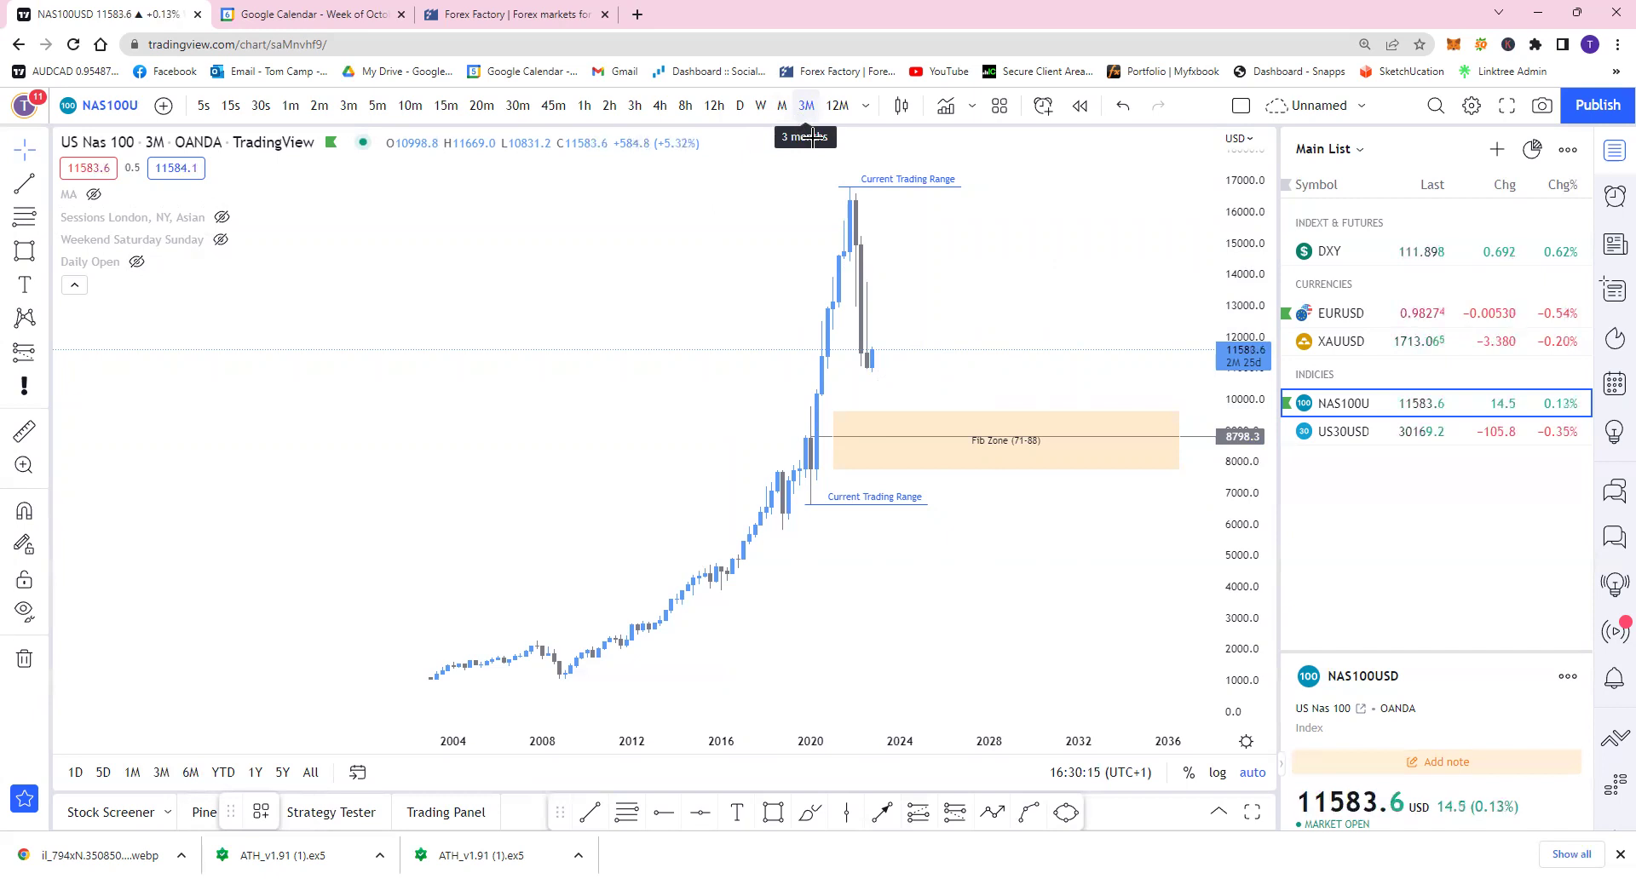
left_click(904, 443)
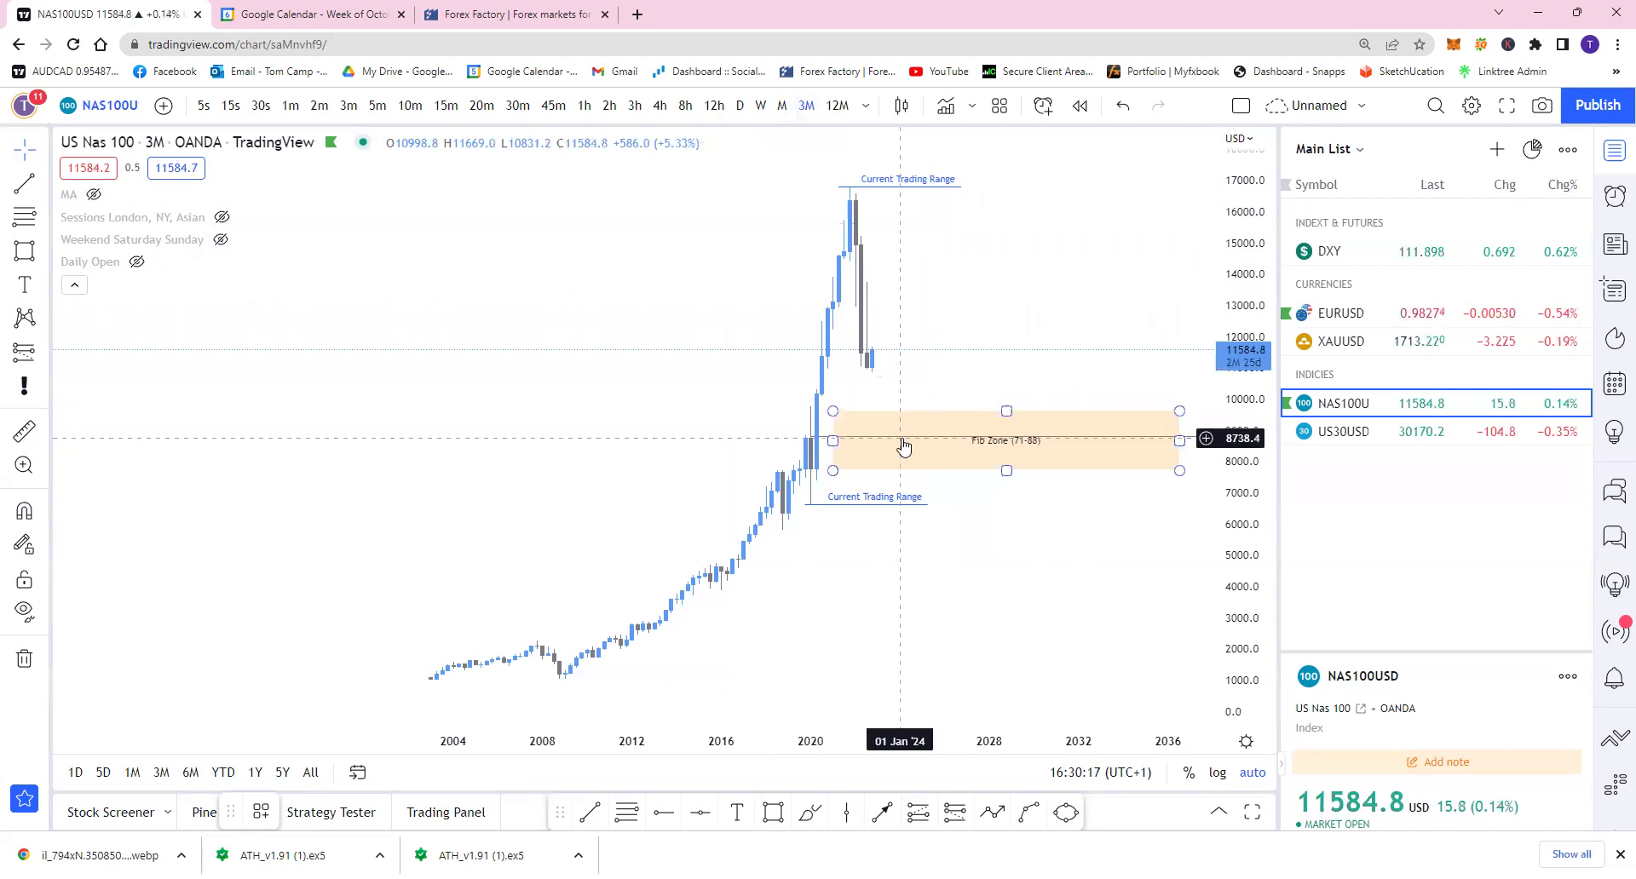
left_click(879, 379)
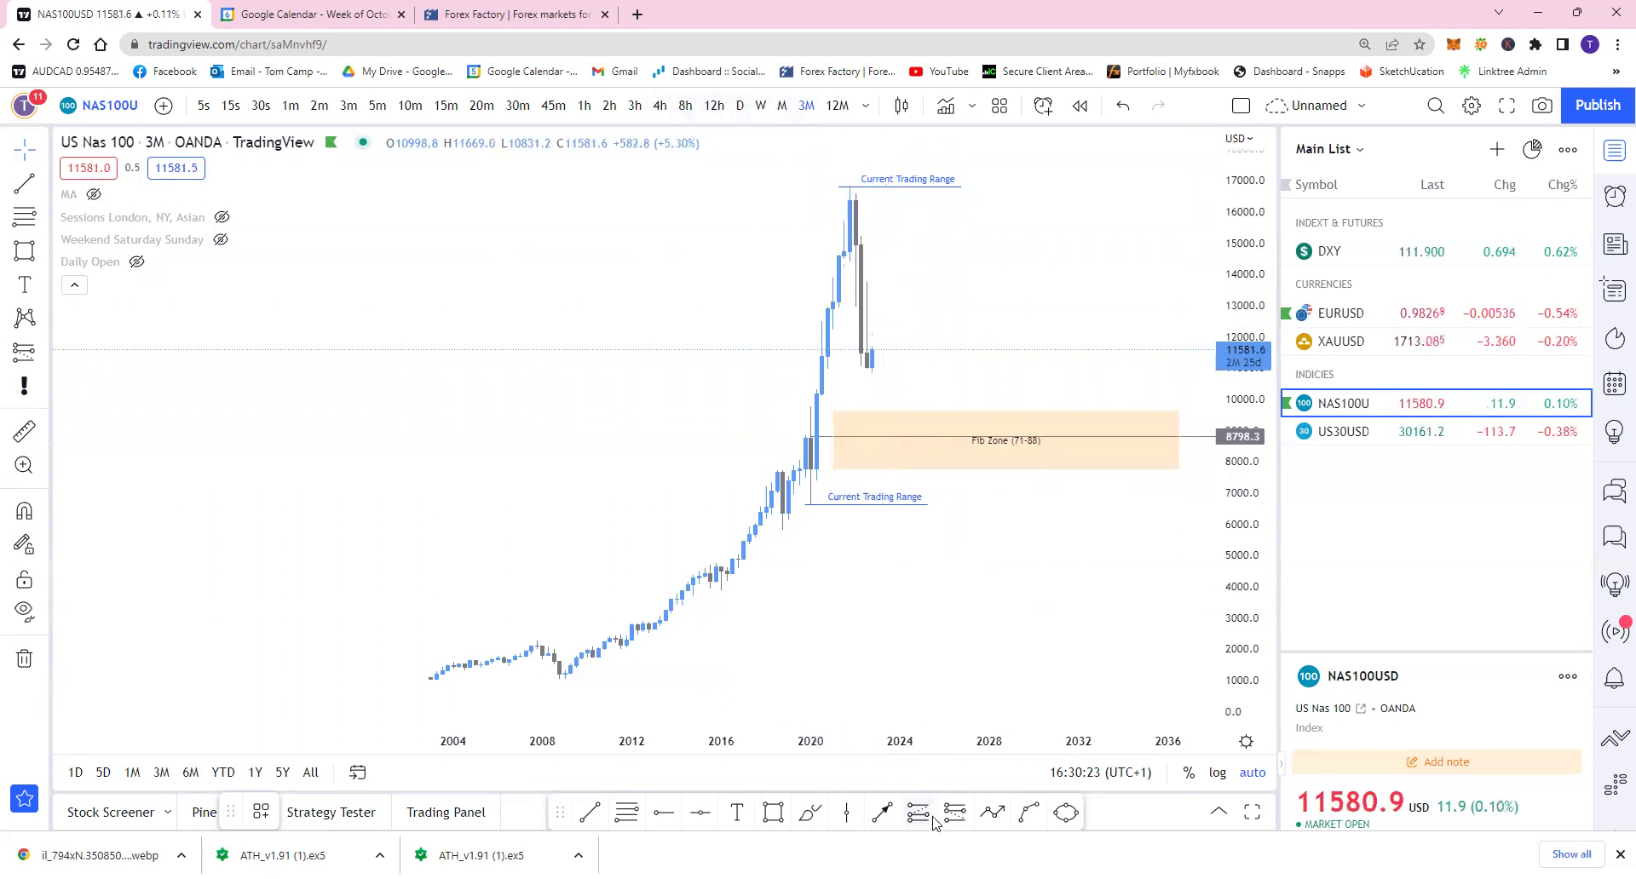
Try a long position entered at 8828.3 with the stop at 6608.8 and the target at 16746.7, and remove it
left_click(938, 436)
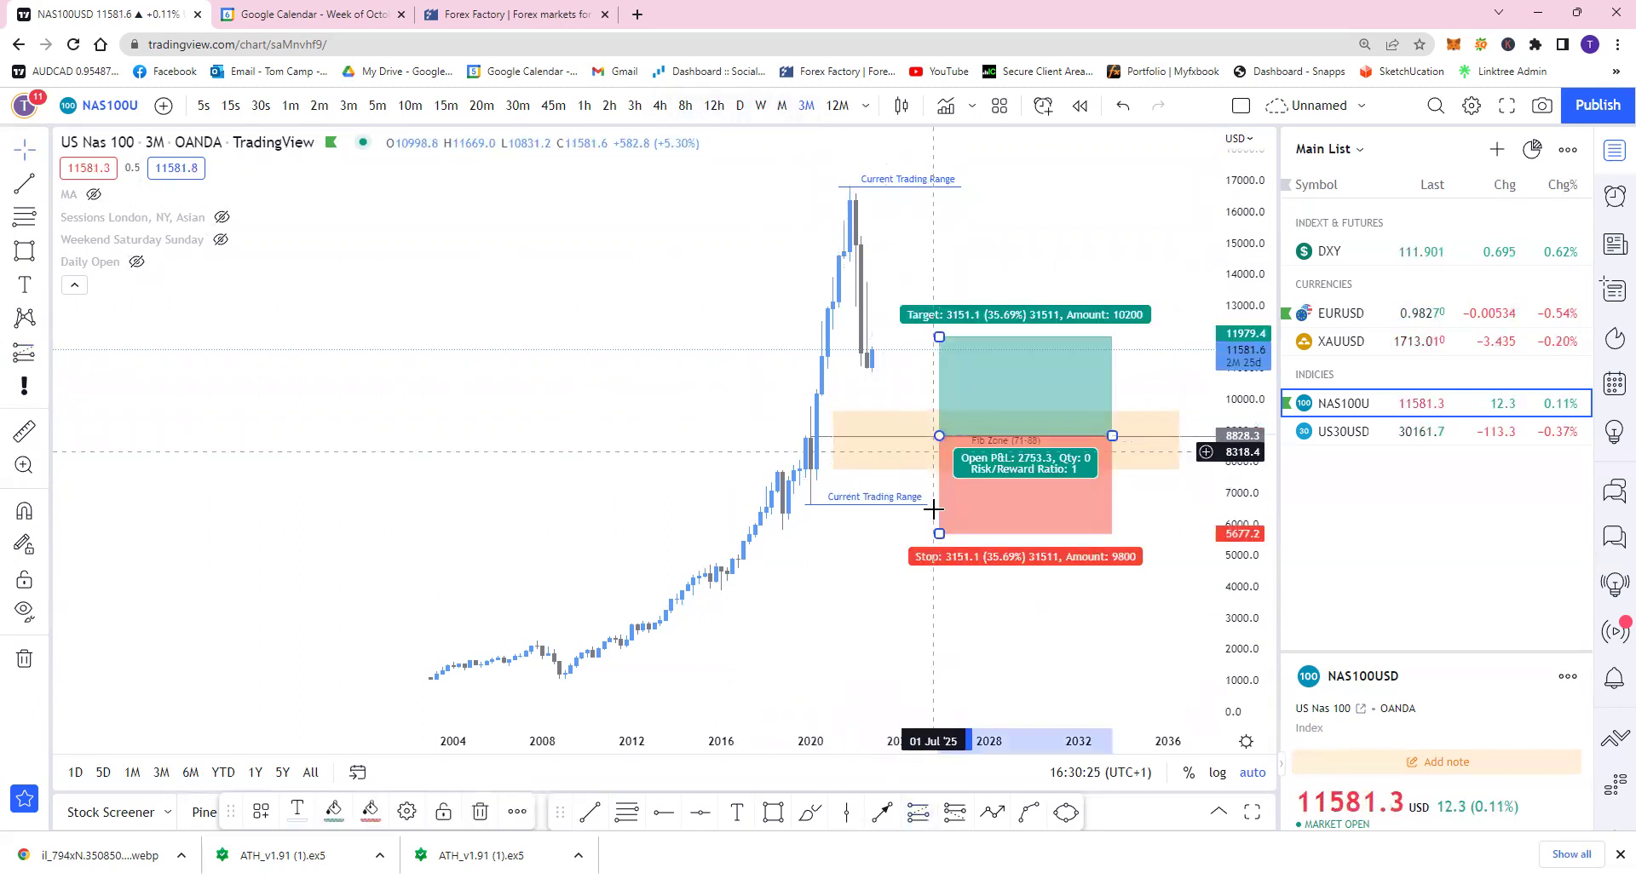
left_click_drag(941, 540, 944, 505)
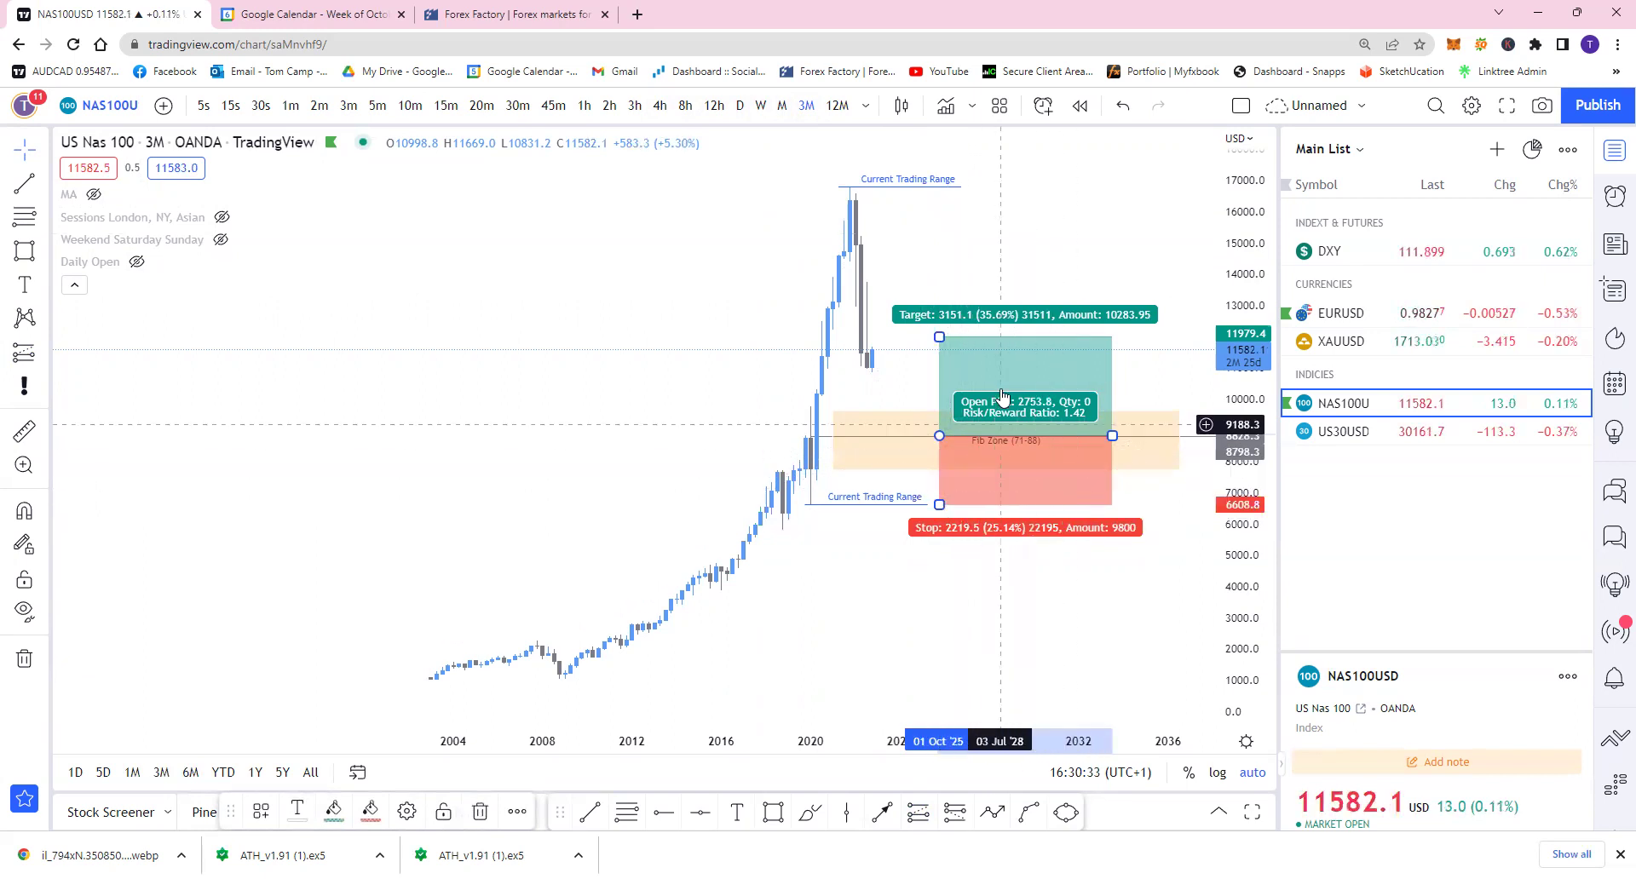
left_click_drag(939, 337, 948, 189)
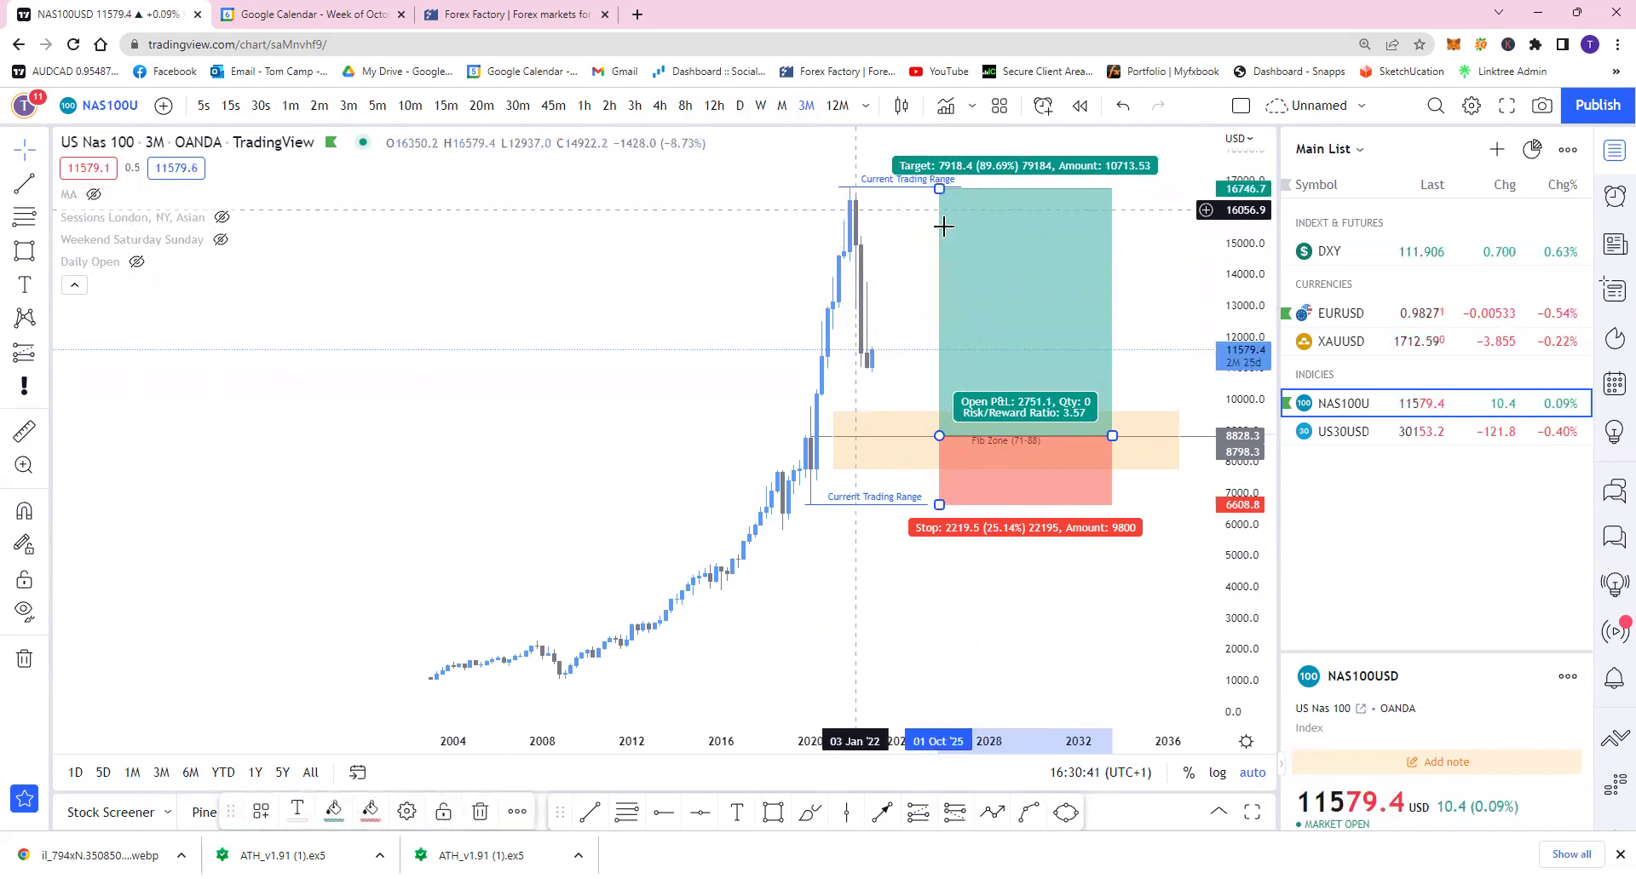
key("Delete")
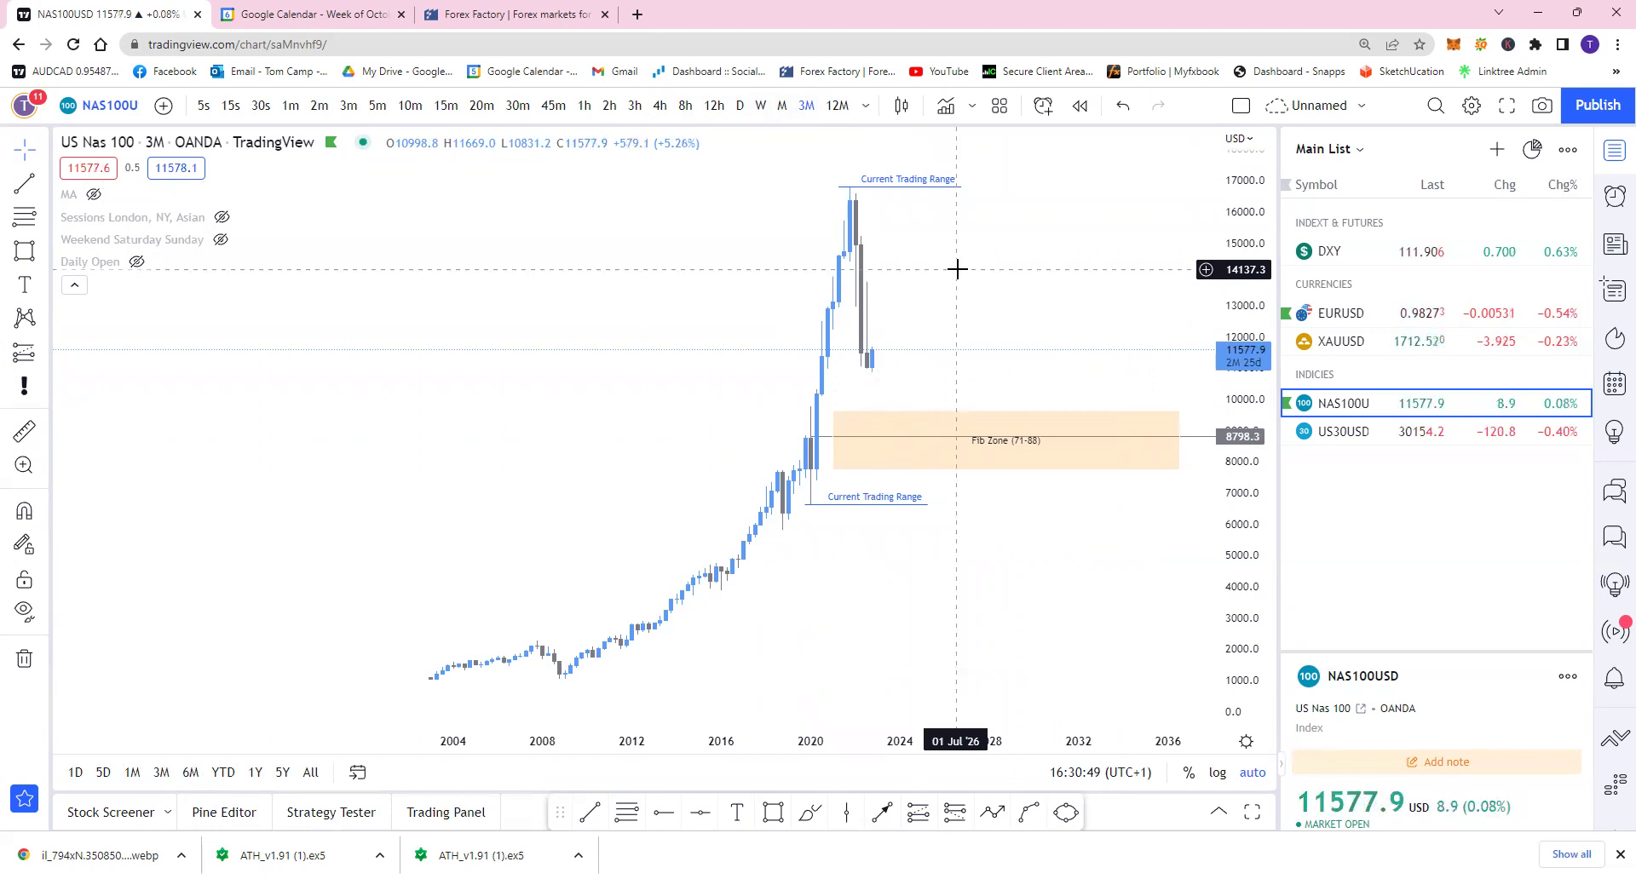
On the monthly chart, place a horizontal ray at 14194.0 starting from March 2022 and apply the Monthly template to it
left_click(783, 106)
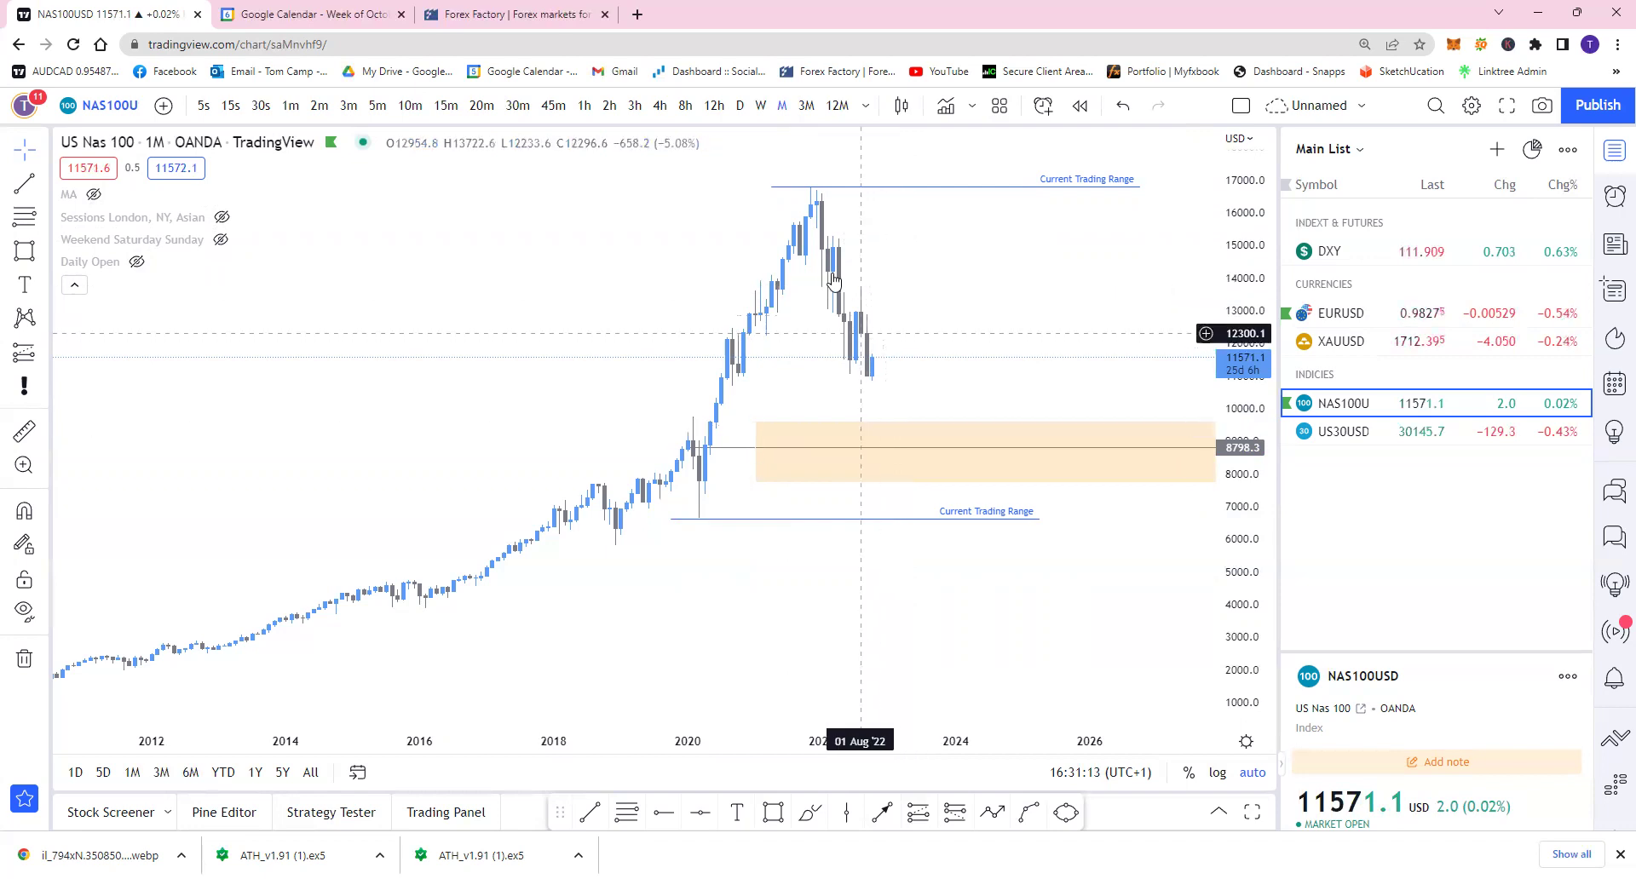
left_click(664, 816)
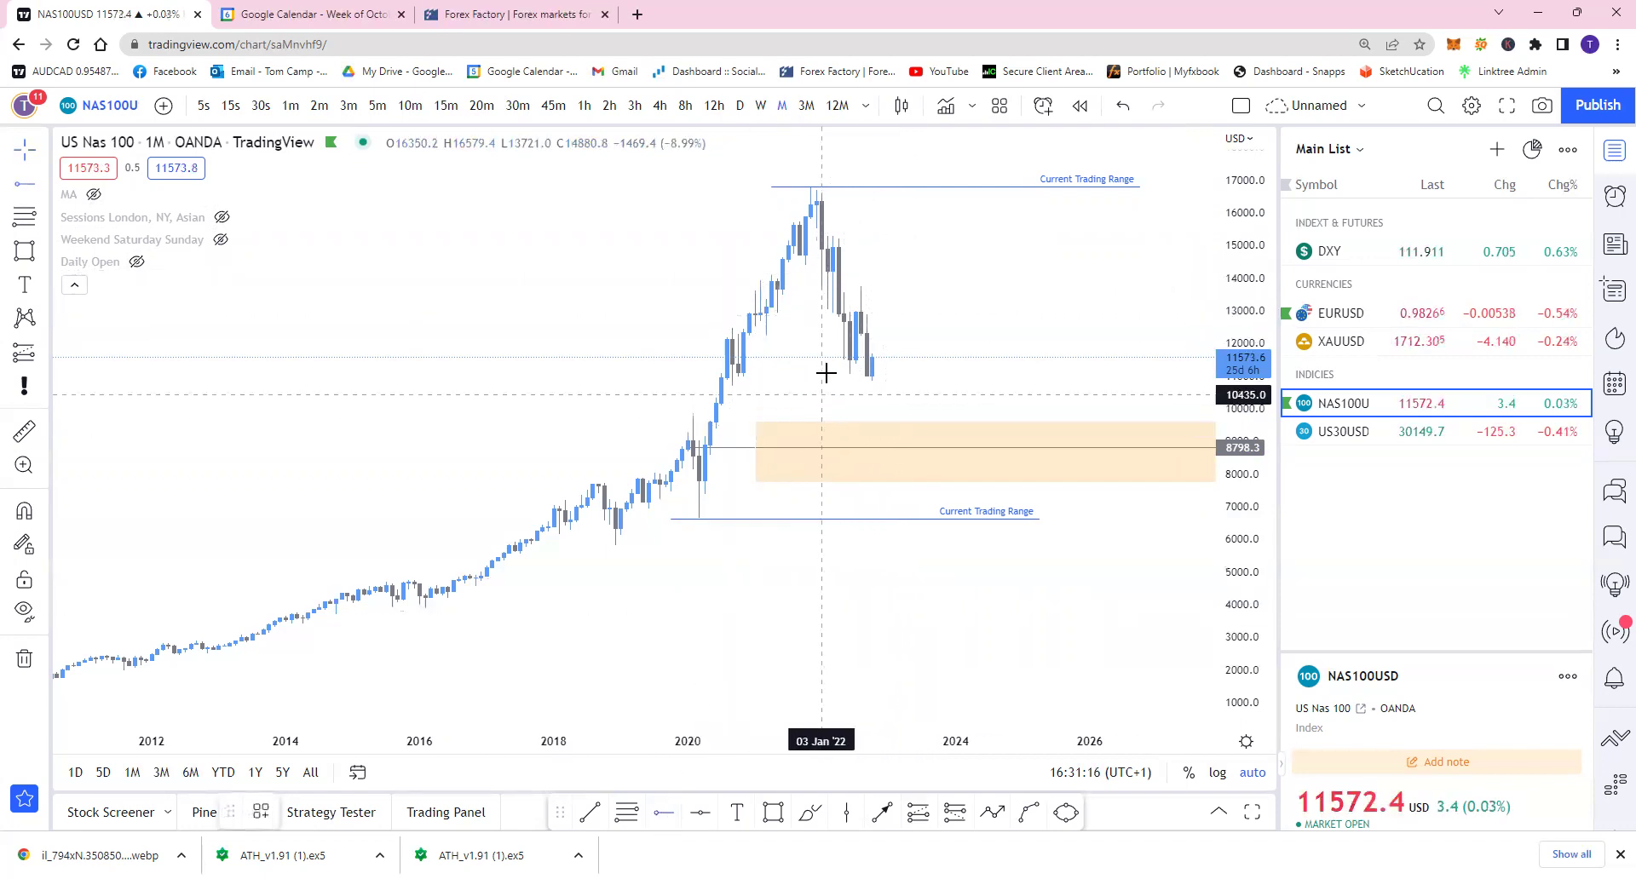
left_click(832, 271)
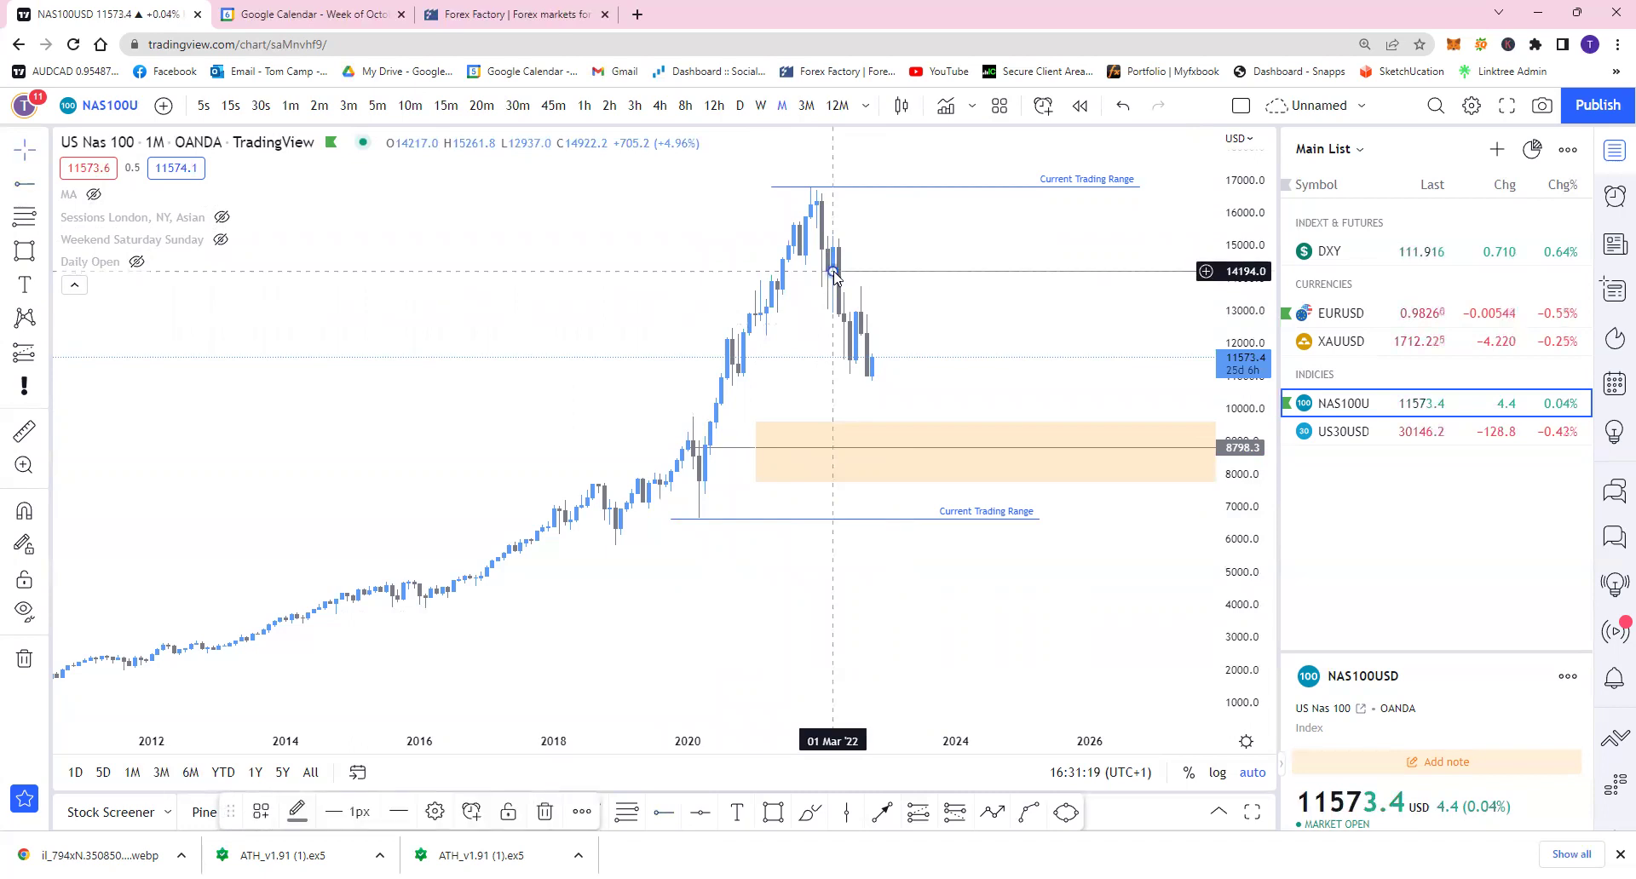
left_click(263, 814)
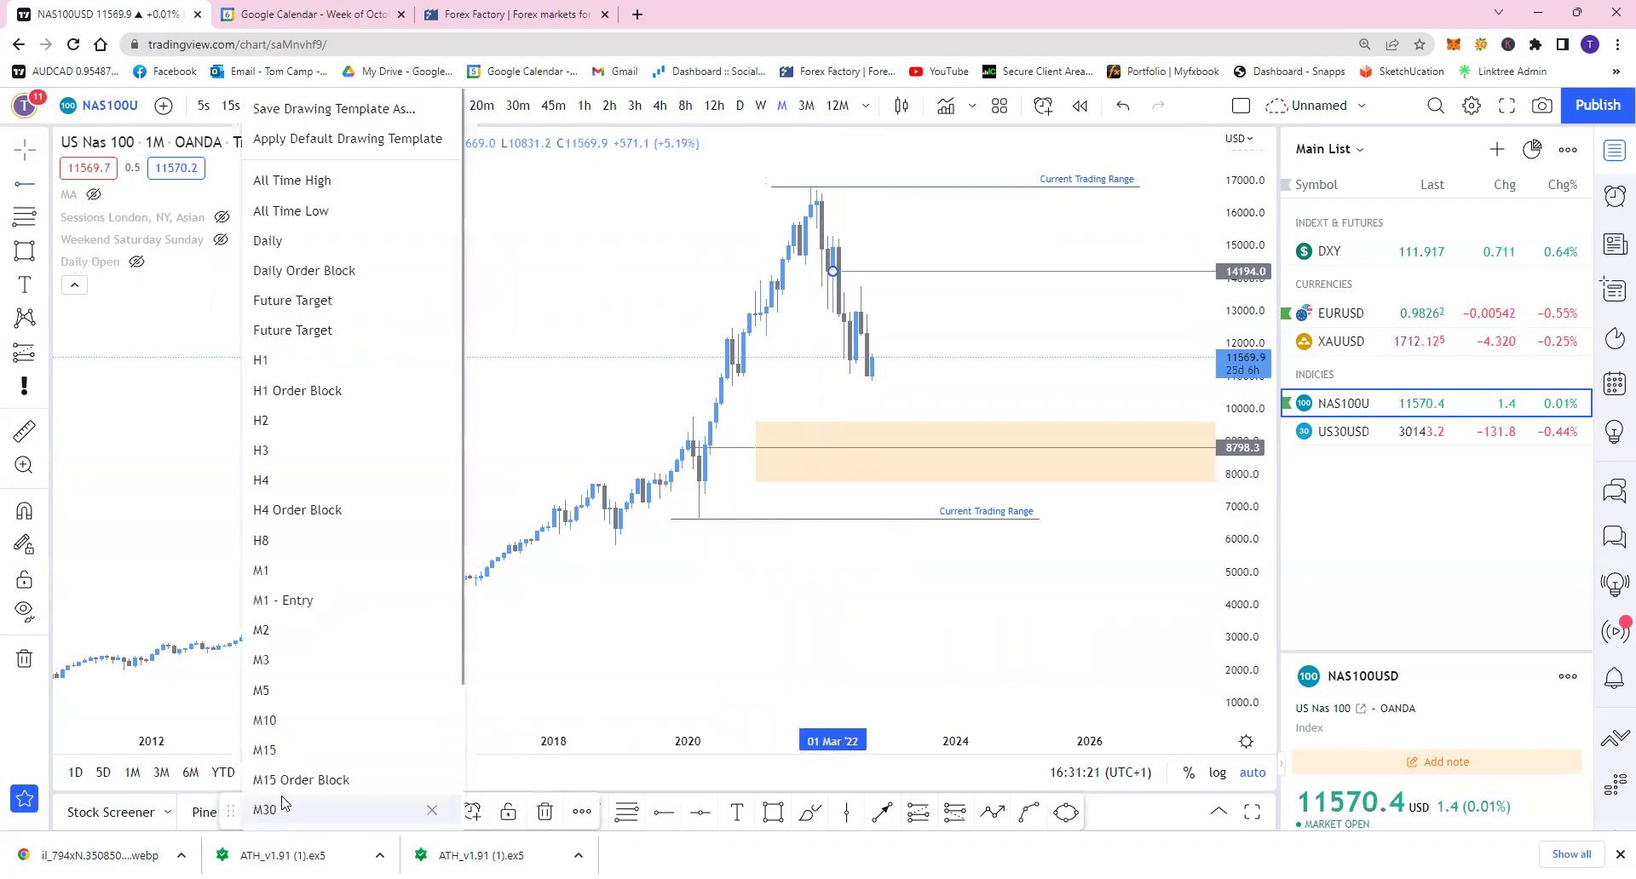
scroll(340, 644, "down", 3)
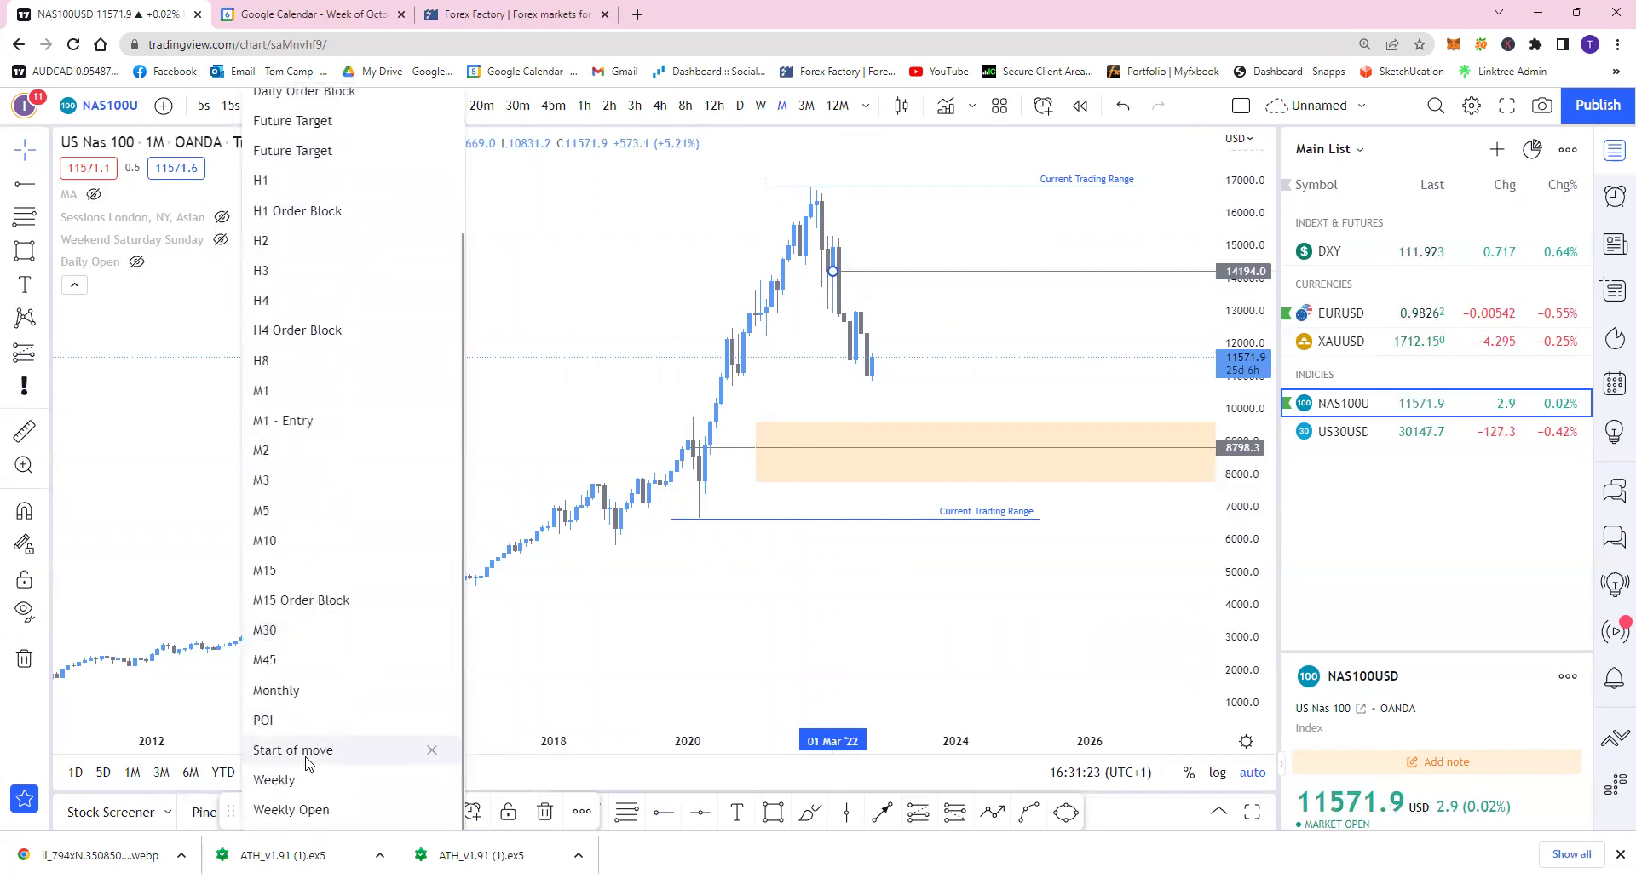
left_click(323, 695)
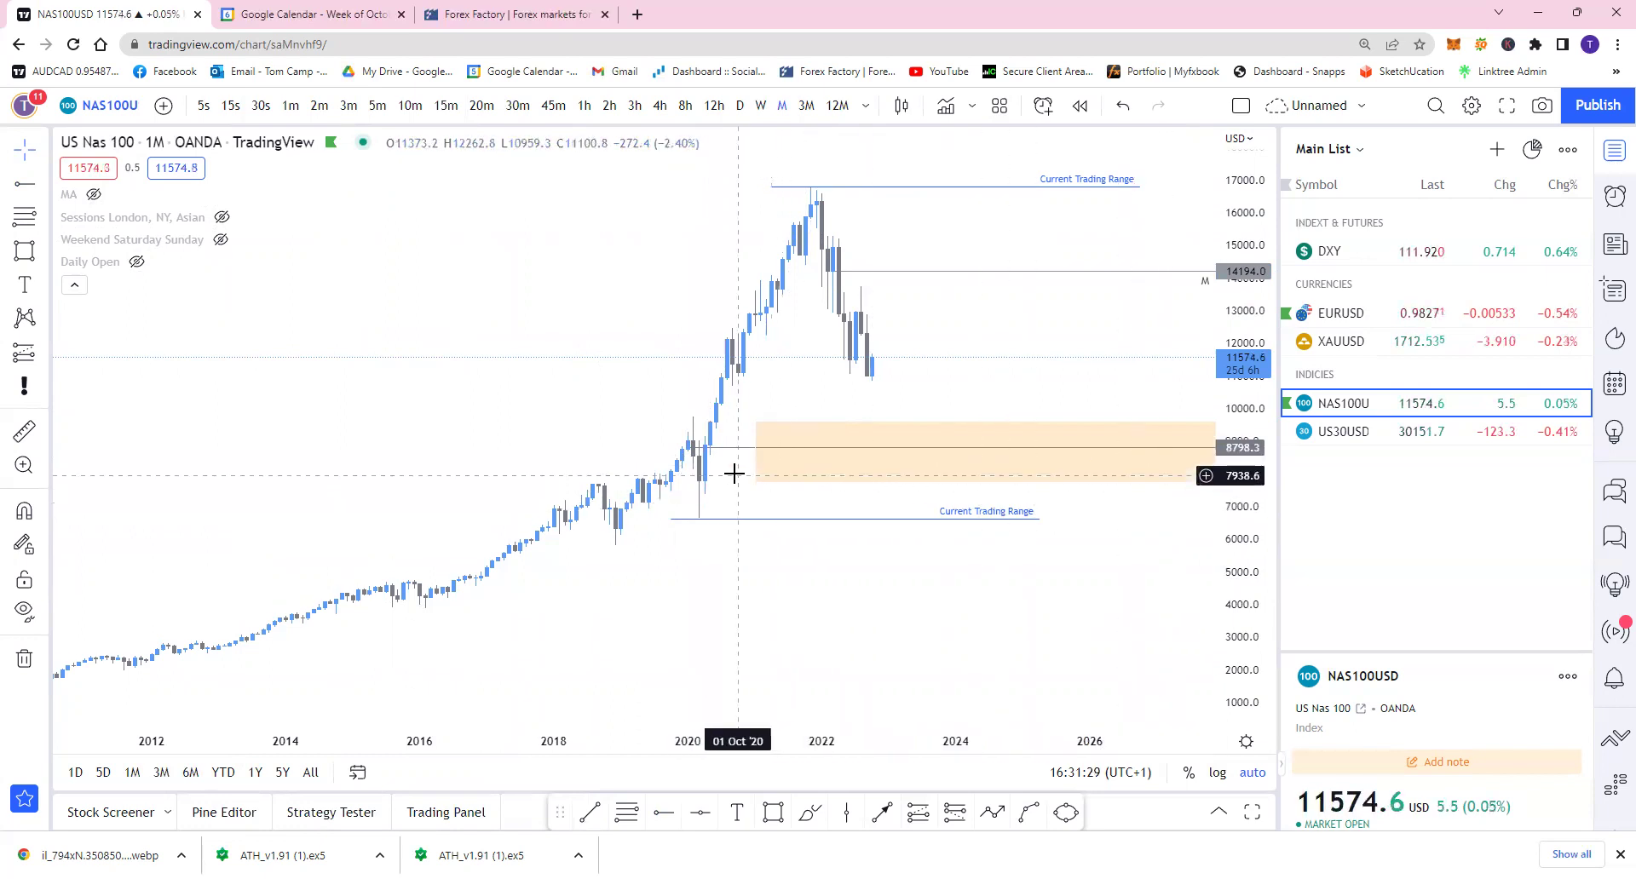
right_click(743, 454)
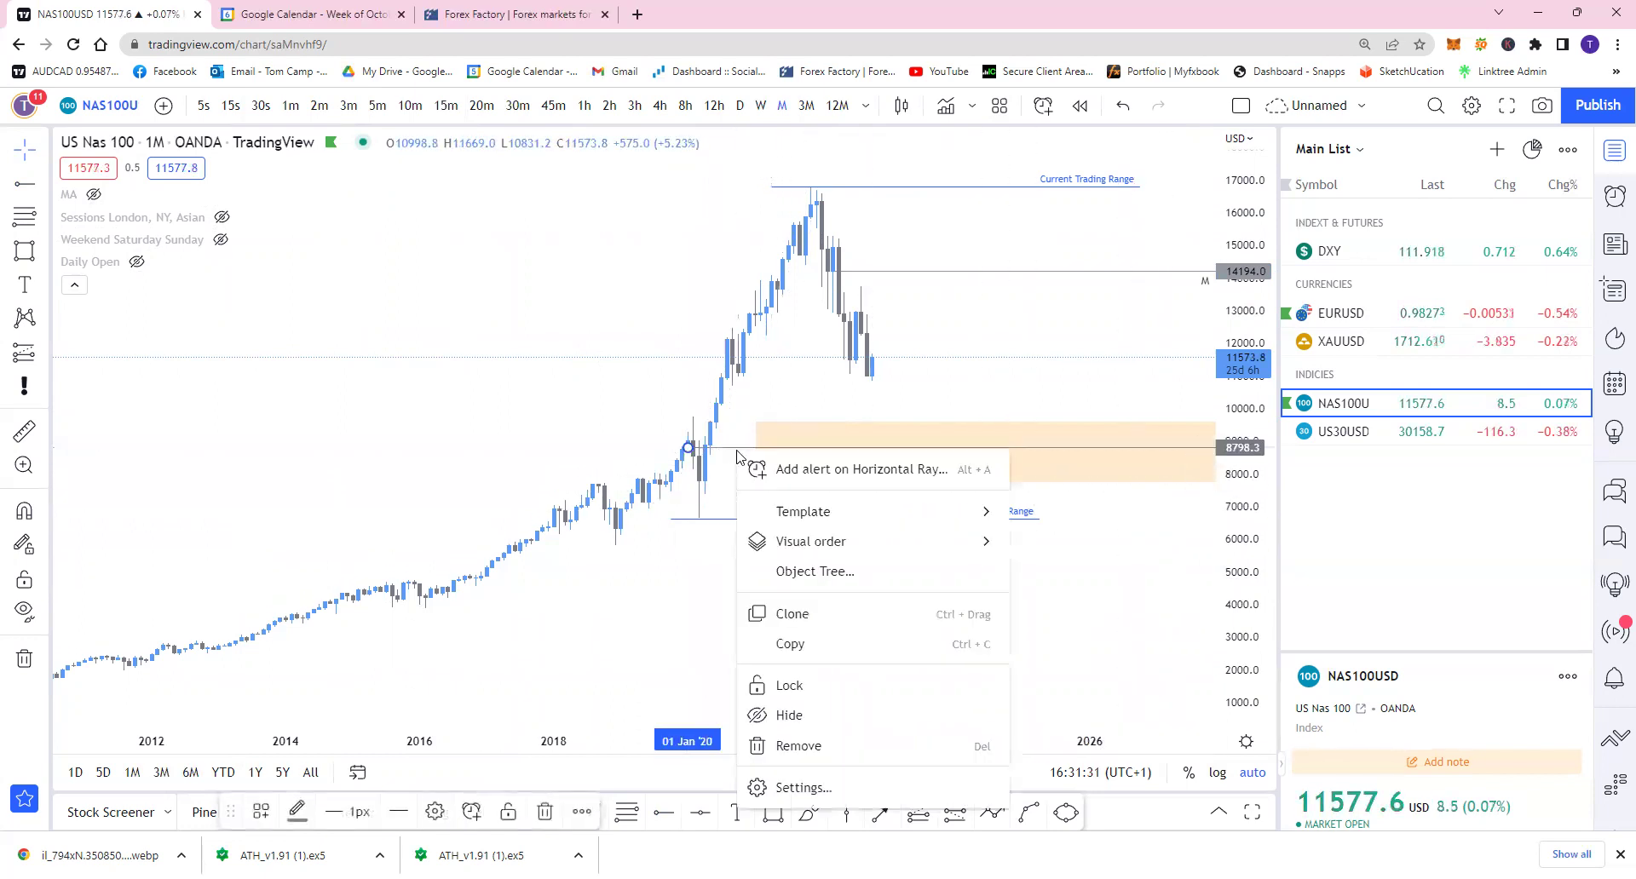
left_click(779, 784)
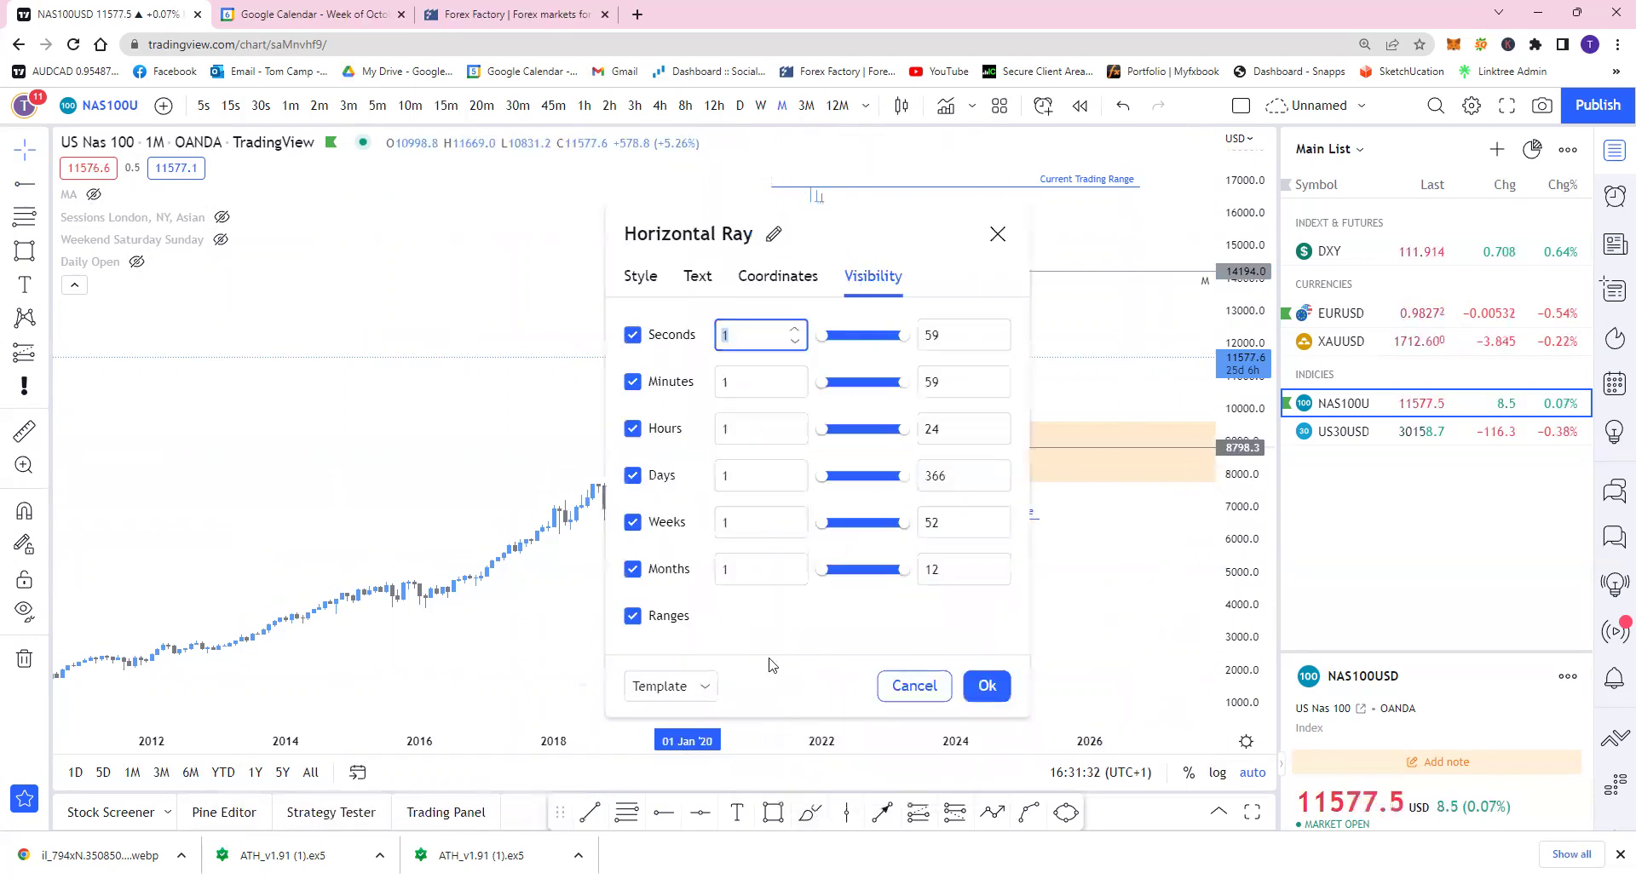
left_click(997, 236)
Compare the marked ray and Fib Zone levels on the 3-month chart and return to the monthly chart
left_click_drag(712, 450, 698, 453)
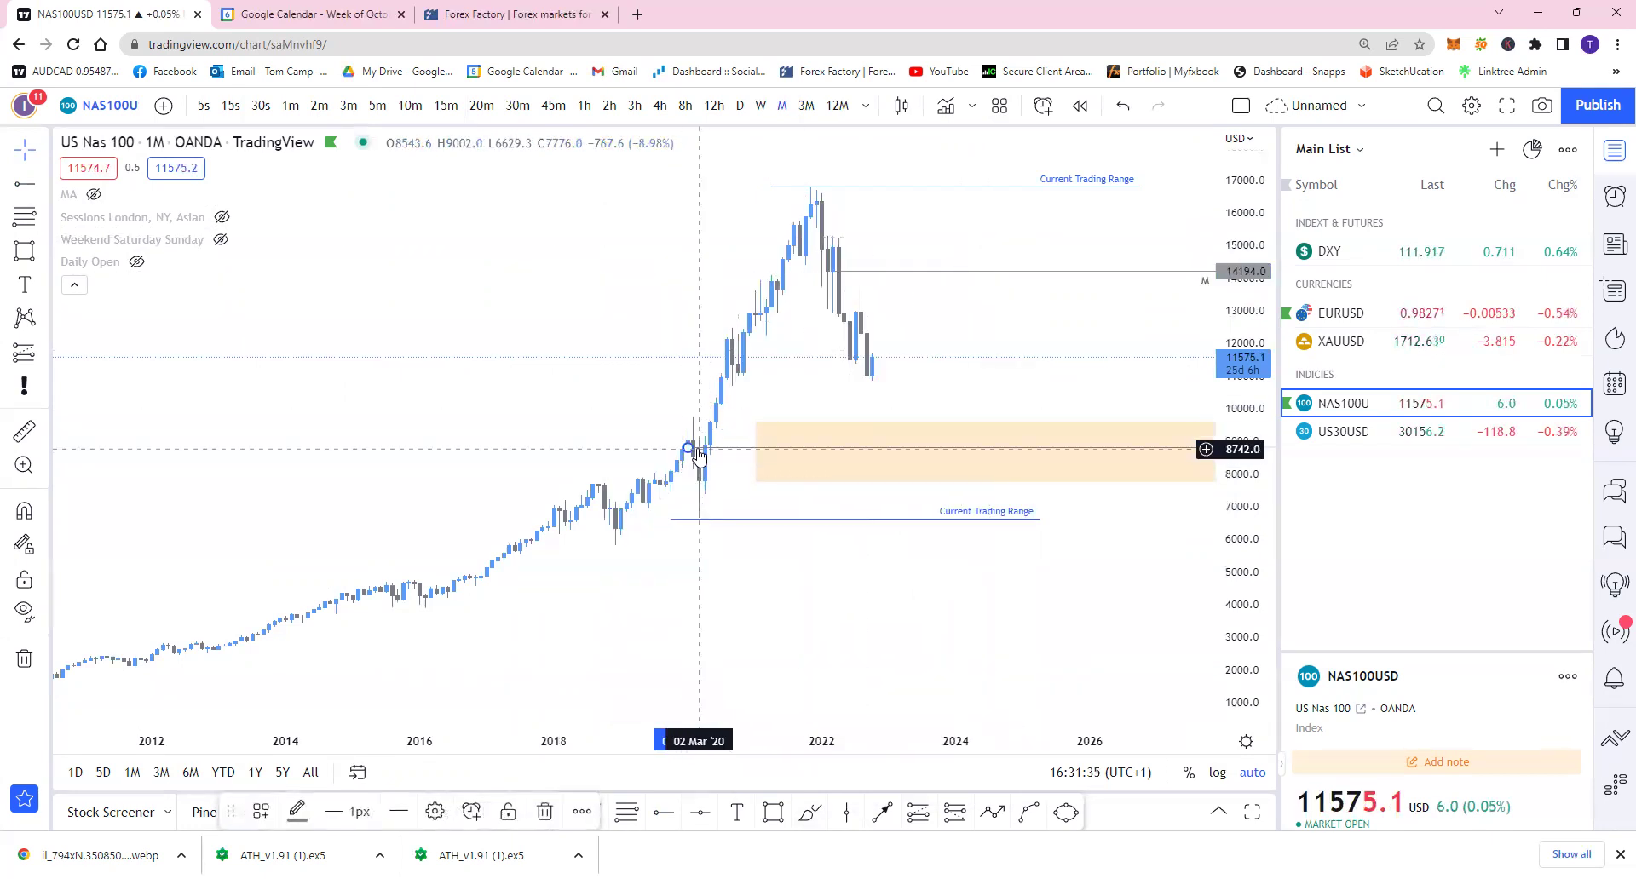
left_click(555, 365)
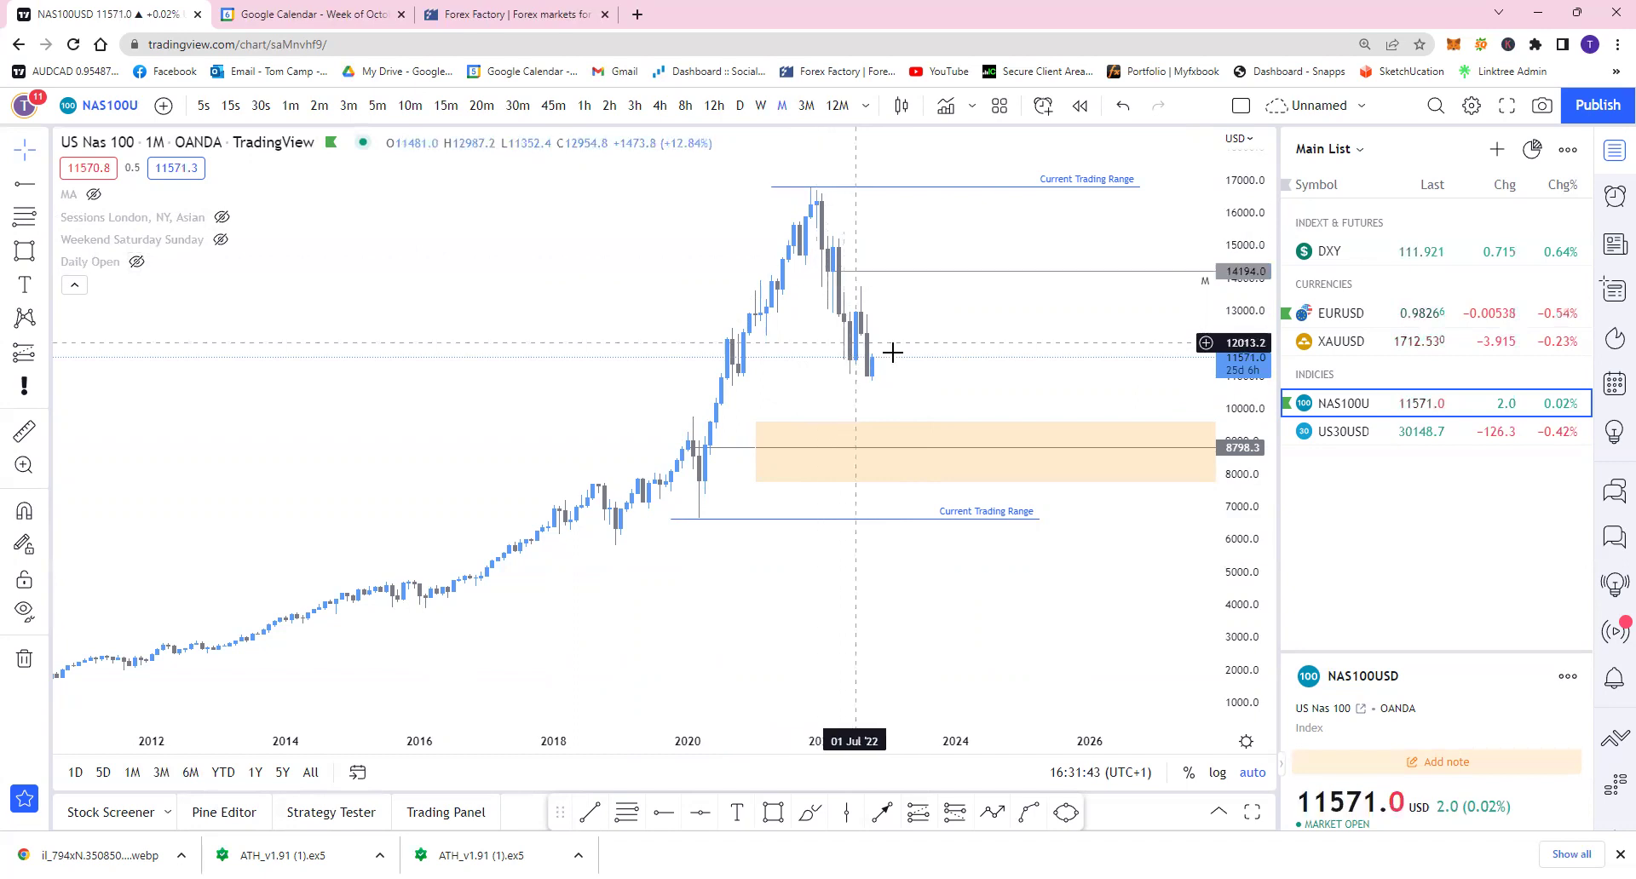
left_click(806, 105)
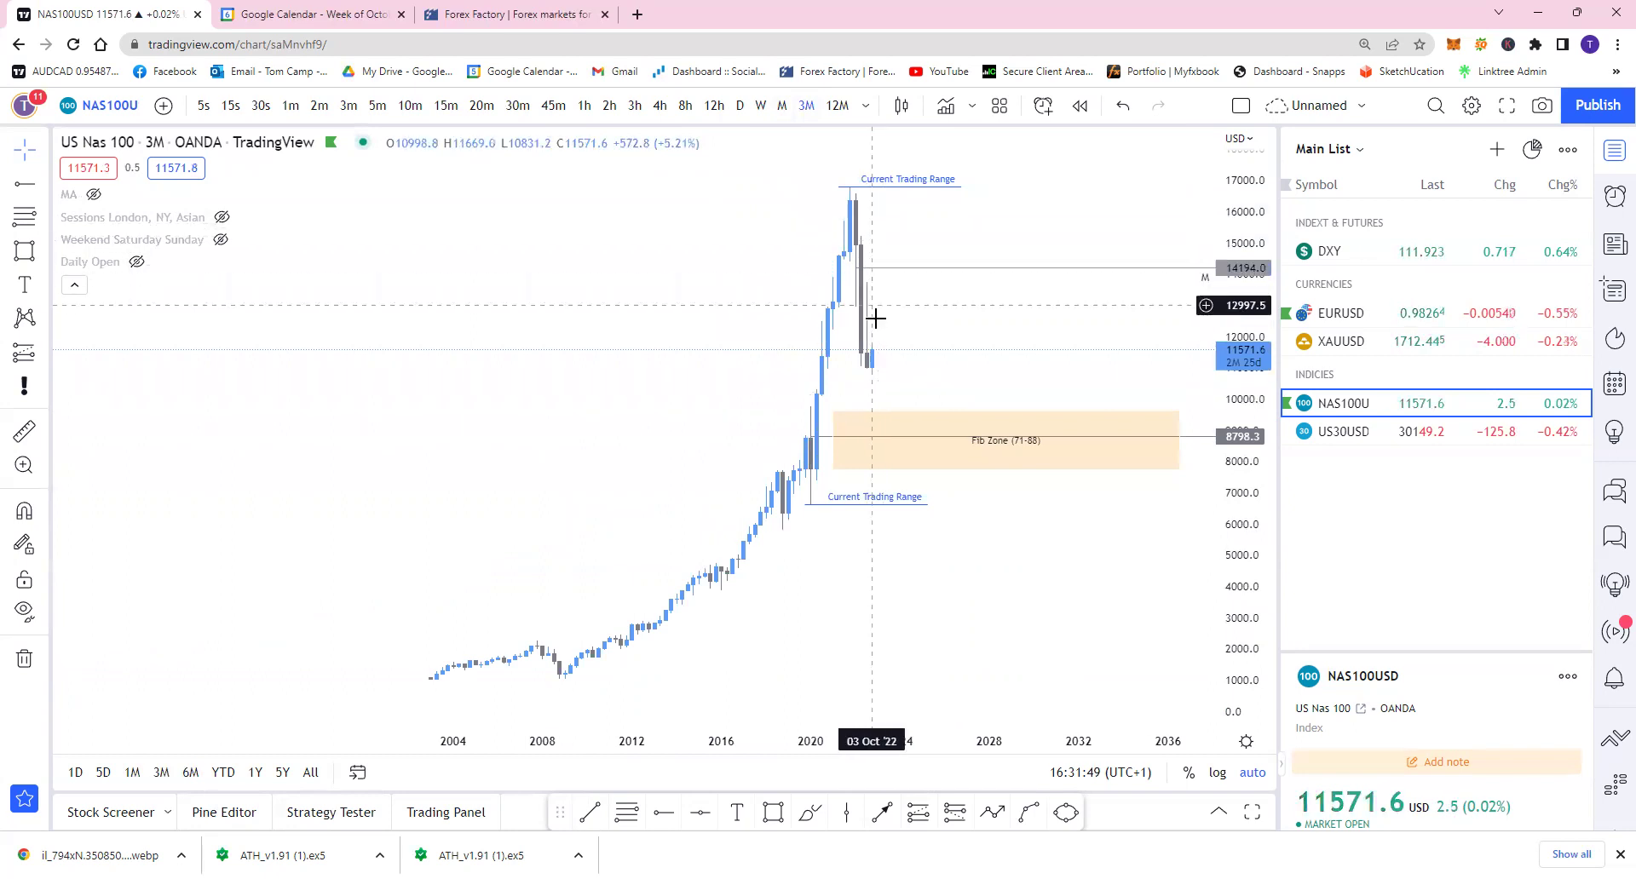
left_click(914, 441)
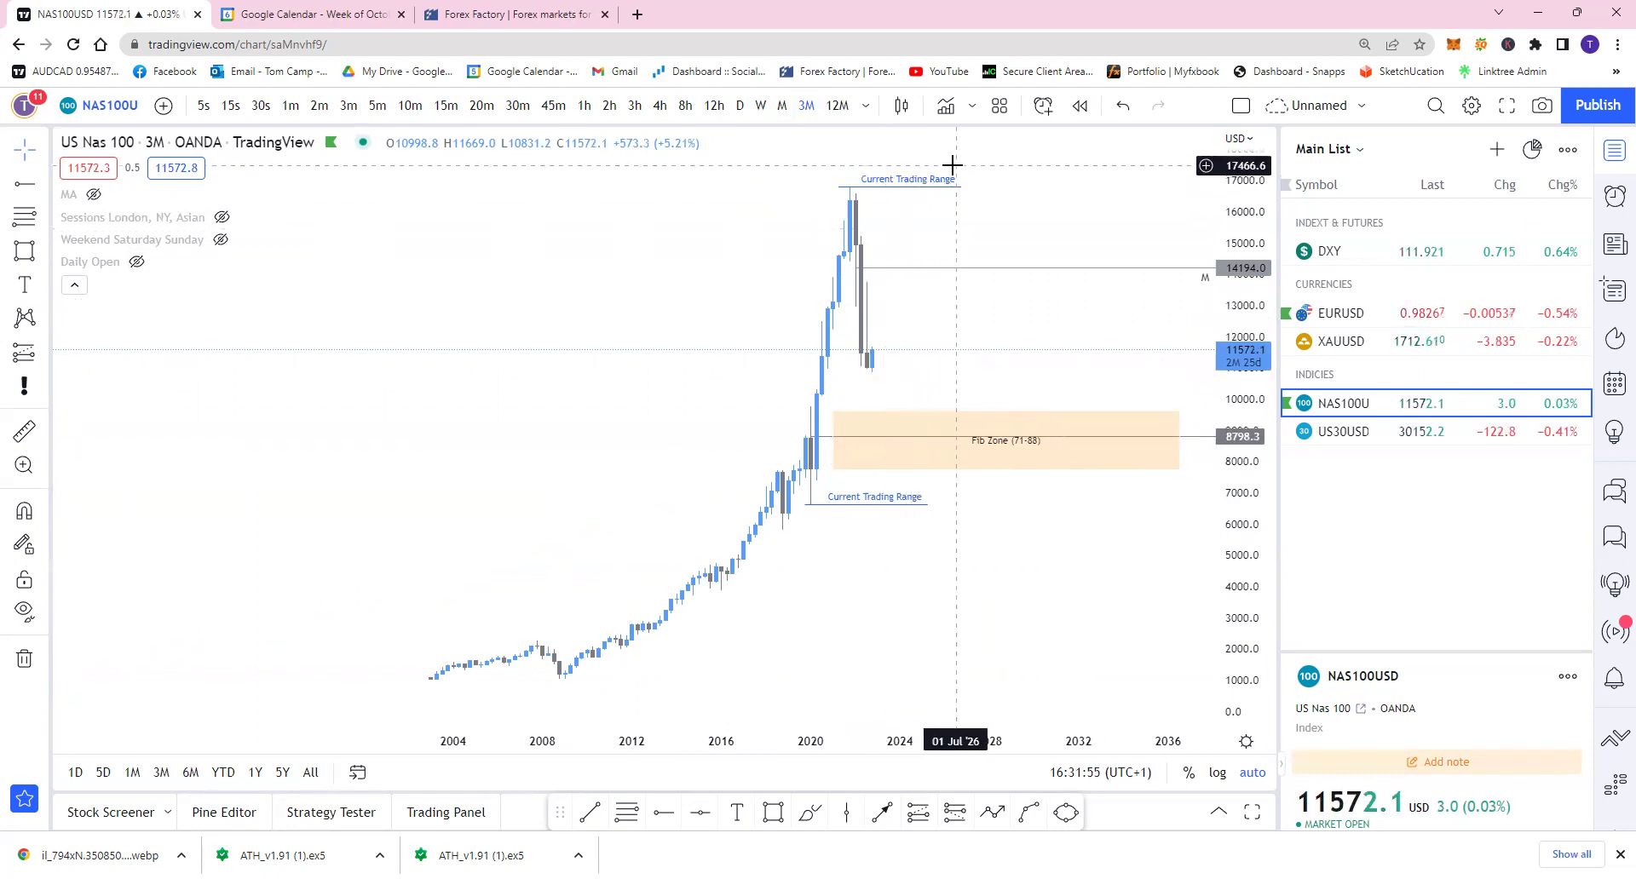
left_click(782, 107)
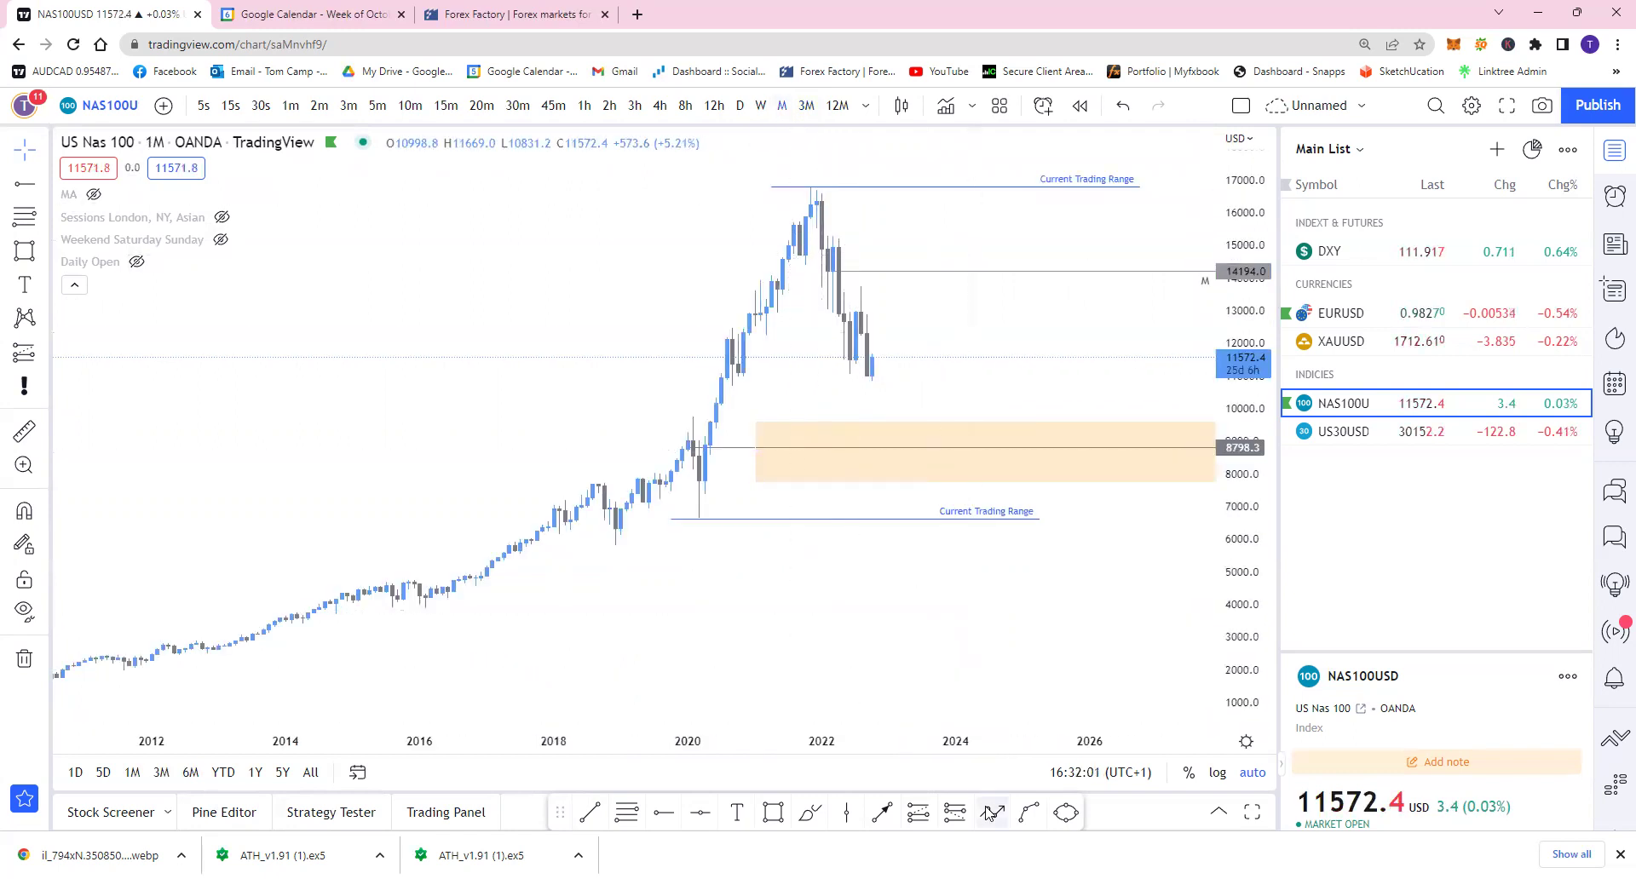
Try a horizontal trend line at 14653.1 starting from August 2021 and remove it
left_click(793, 257)
left_click(894, 256)
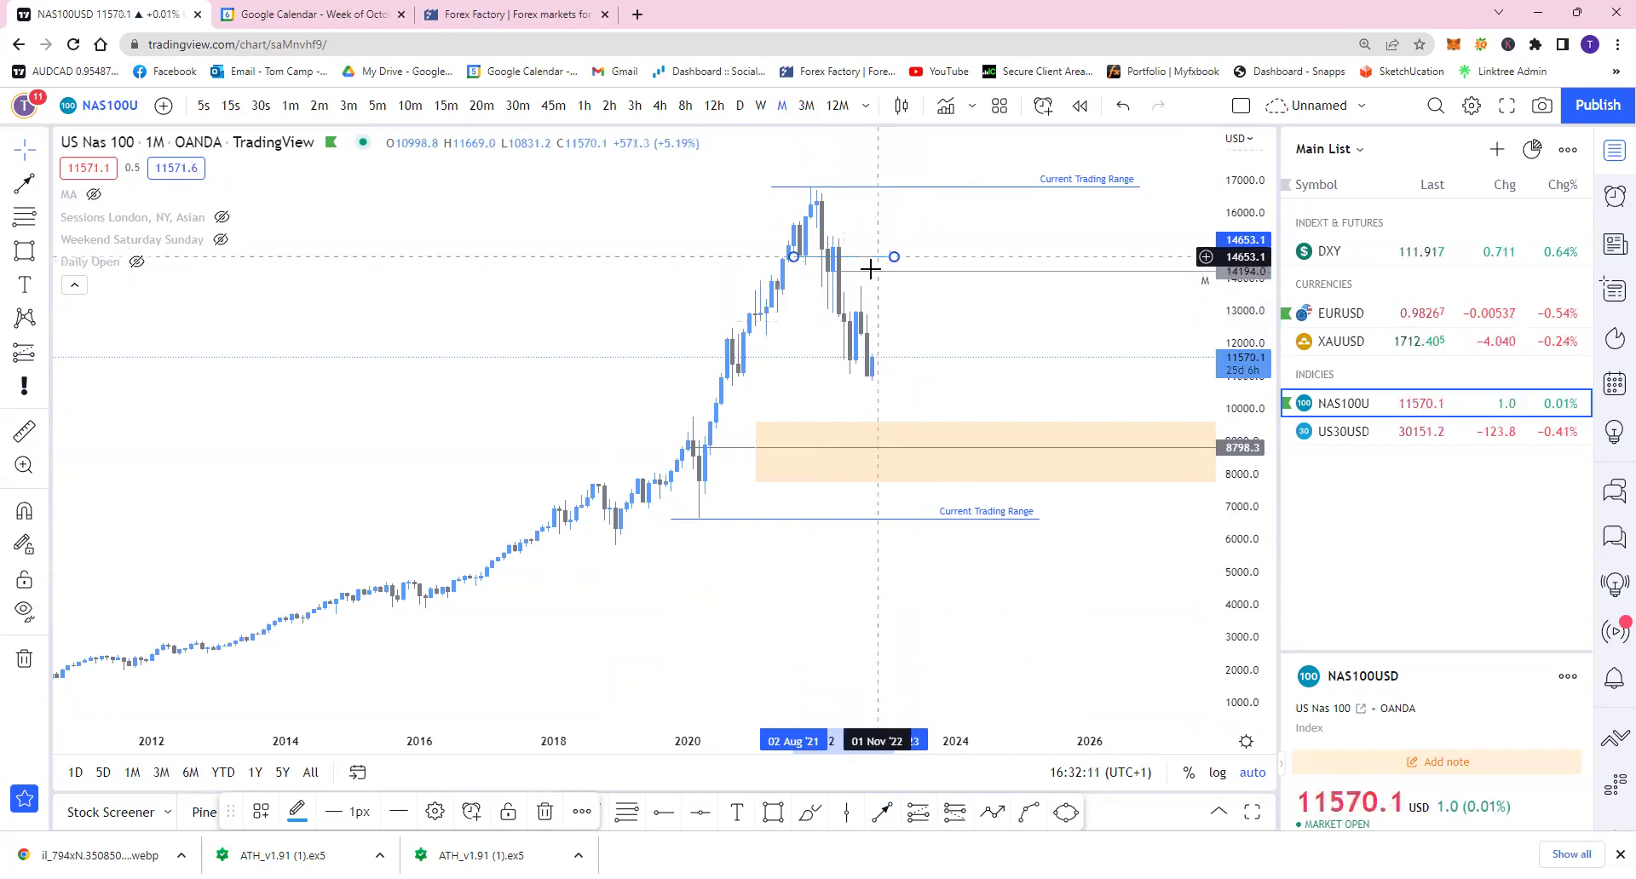
key("Delete")
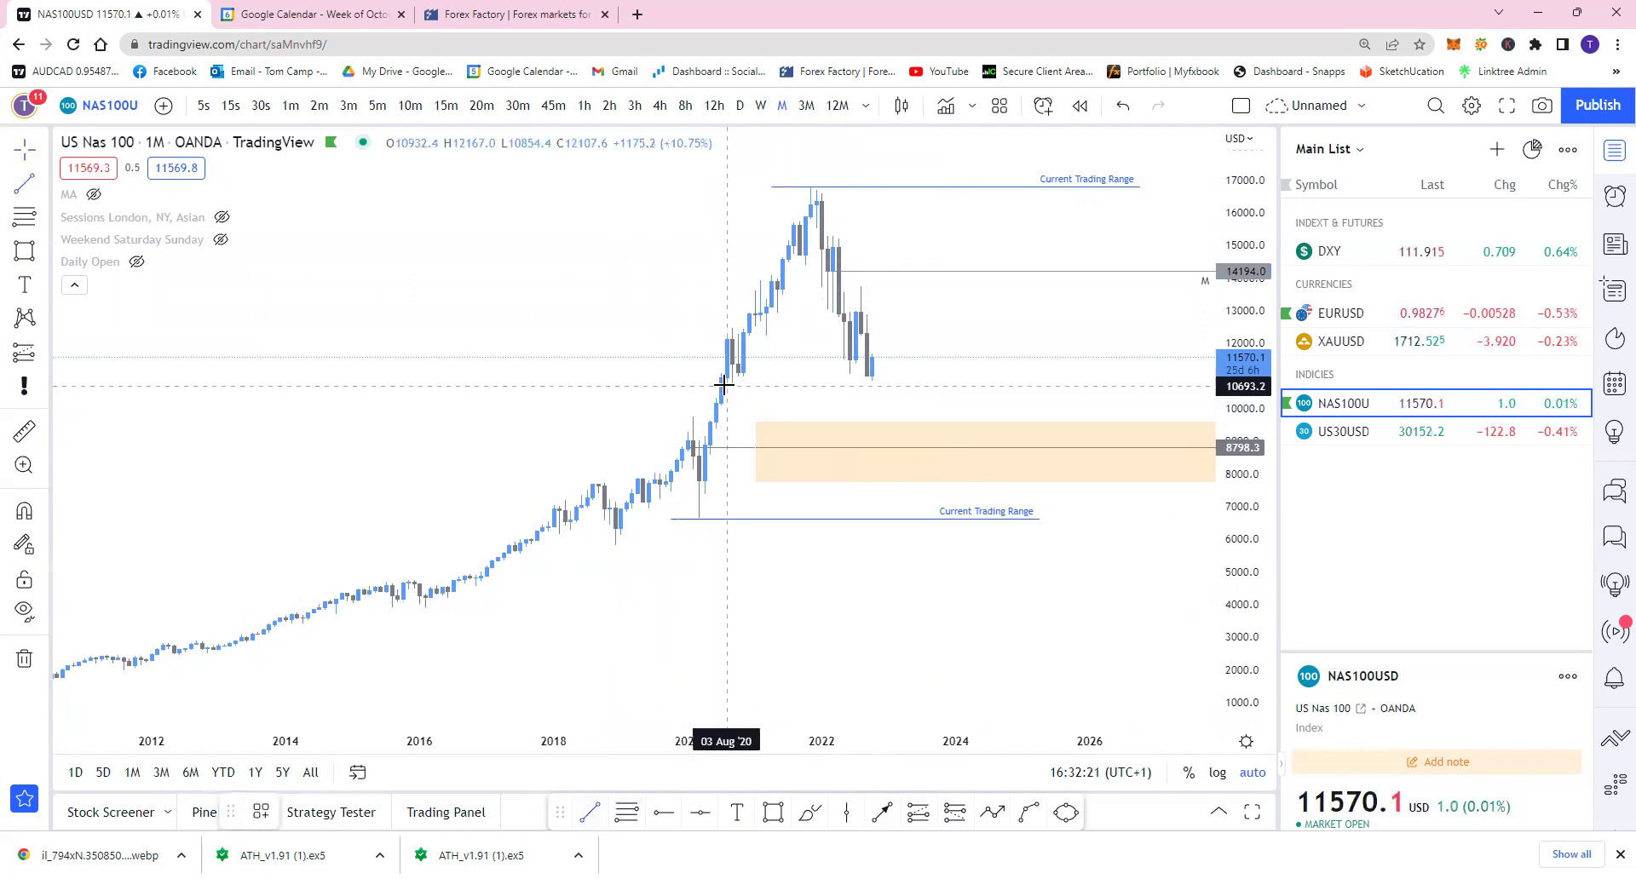
Draw a horizontal trend line at 10664.5 from August 2020 to May 2022 and apply the Liquidity template to it
left_click(723, 386)
left_click(844, 387)
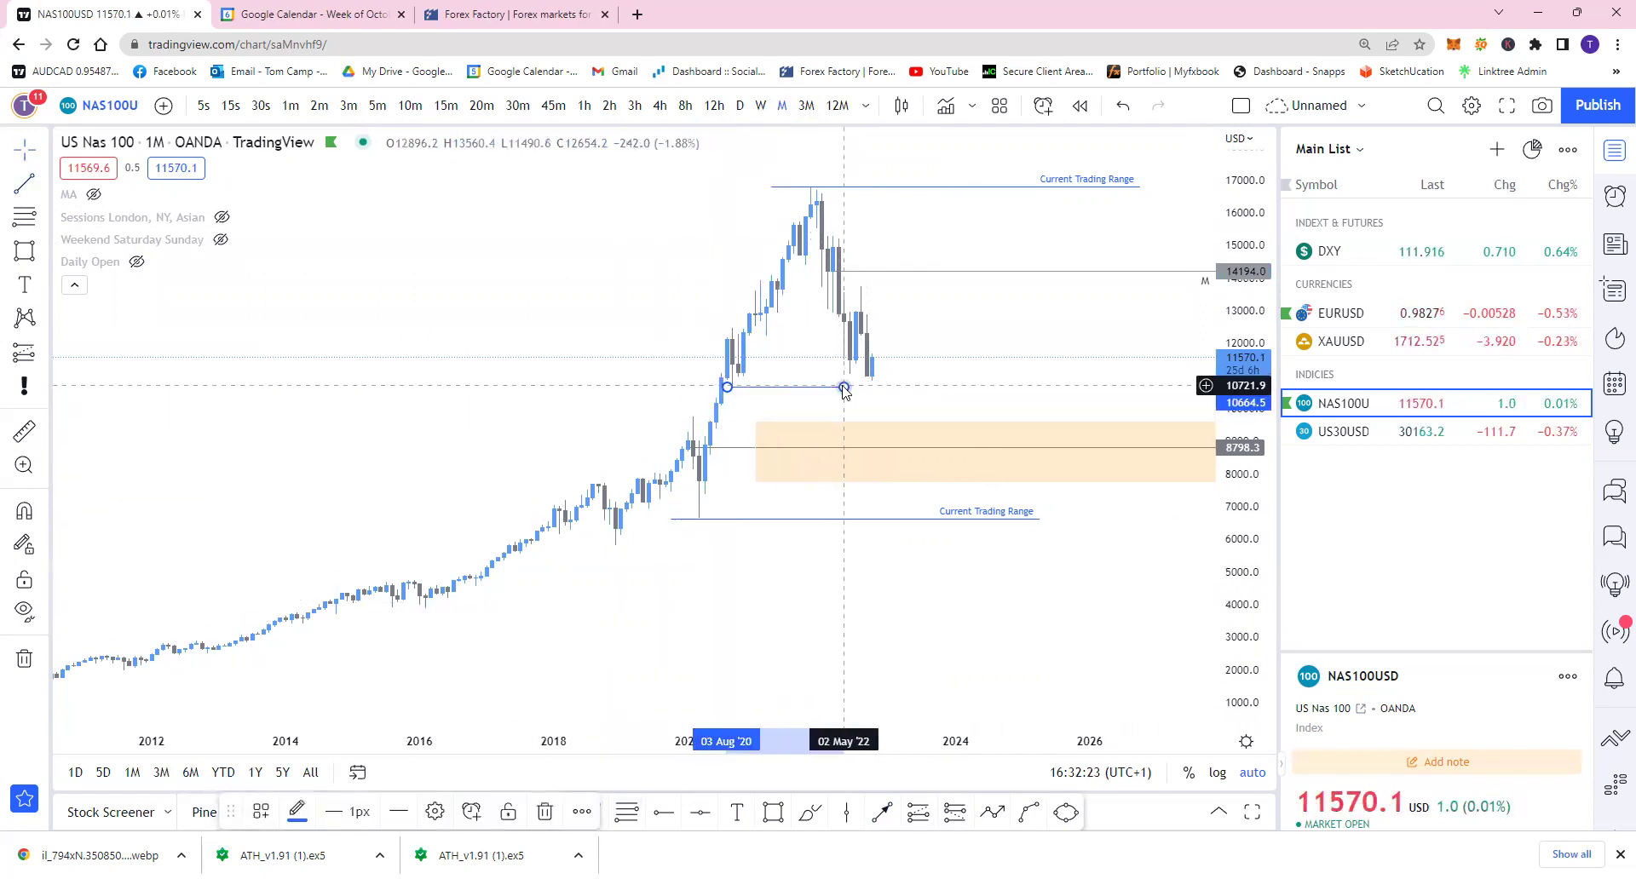
left_click(262, 812)
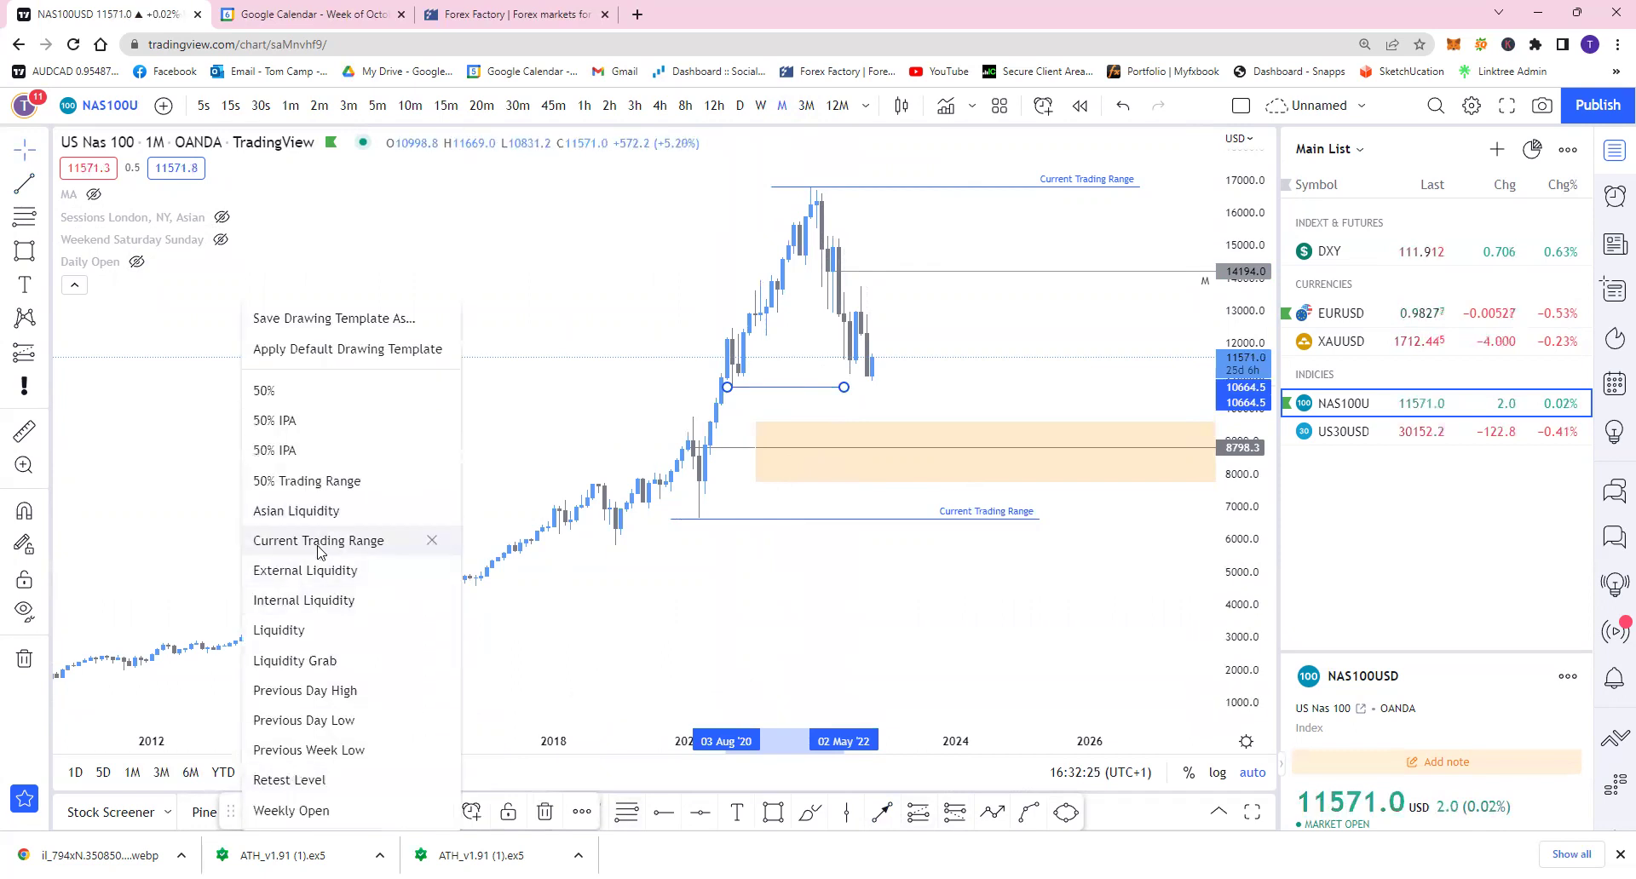
left_click(320, 631)
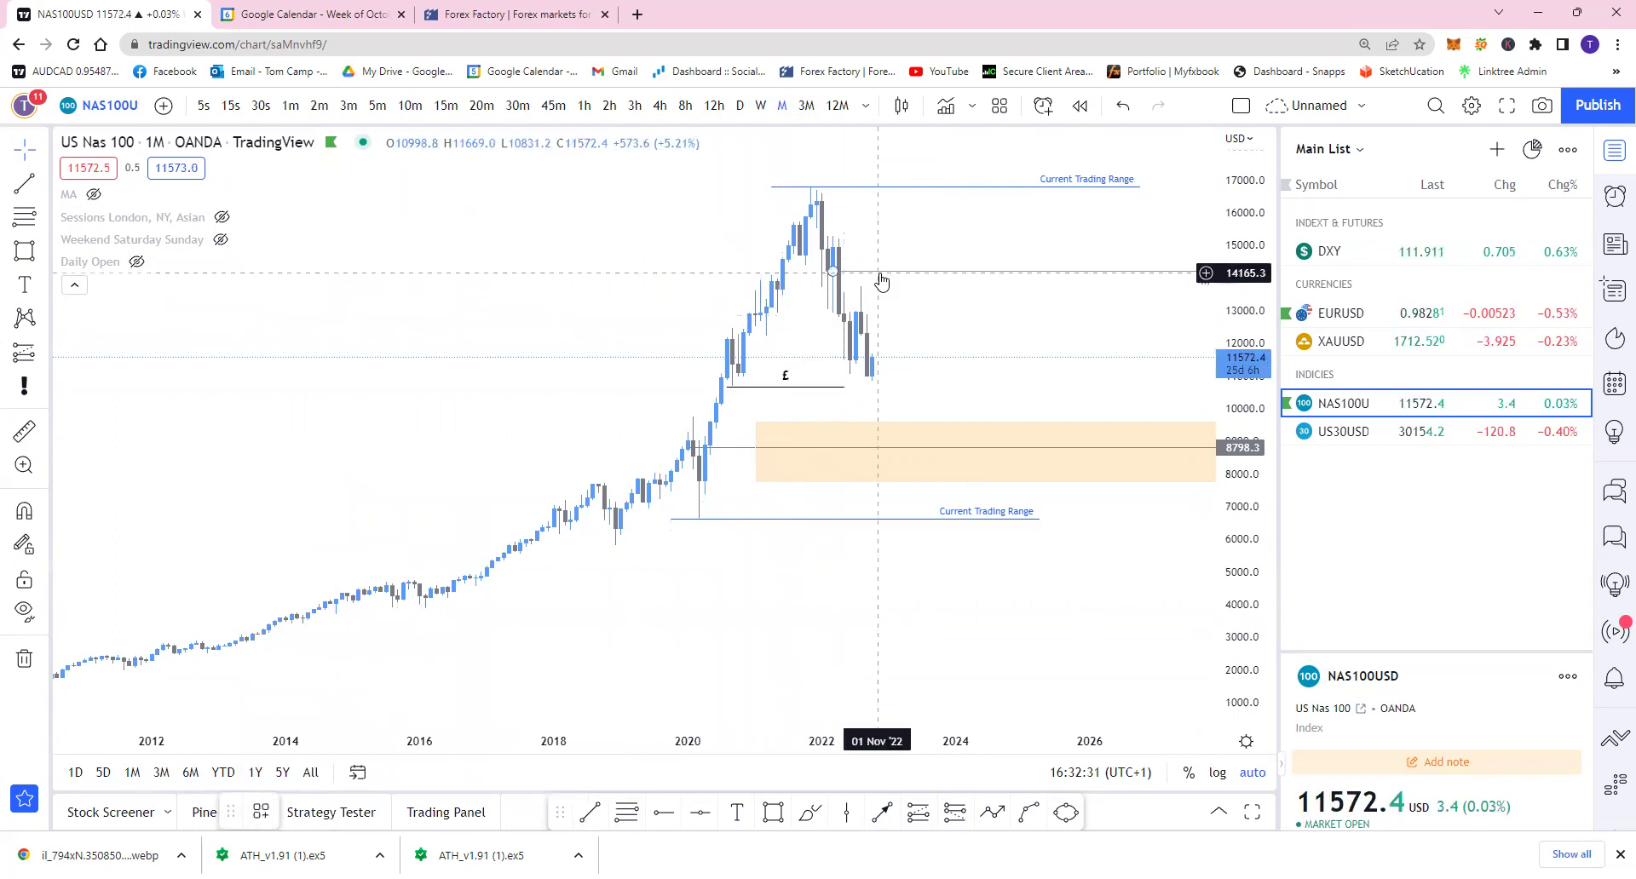
Draw a path arrow from the current price up to the 14194.0 monthly ray
left_click(754, 447)
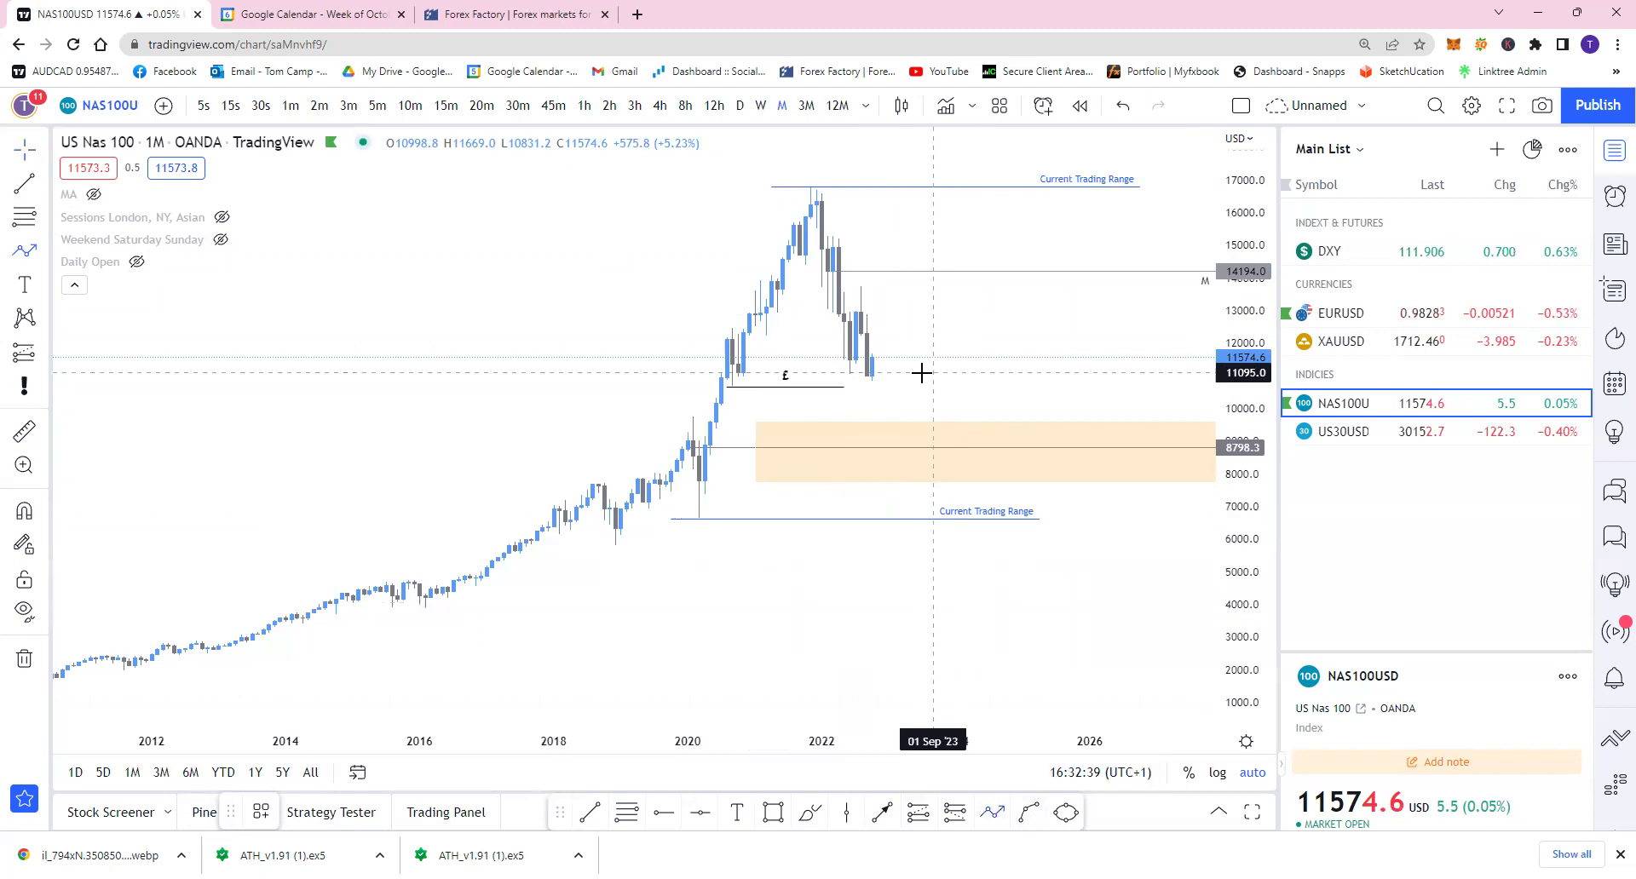
left_click(877, 363)
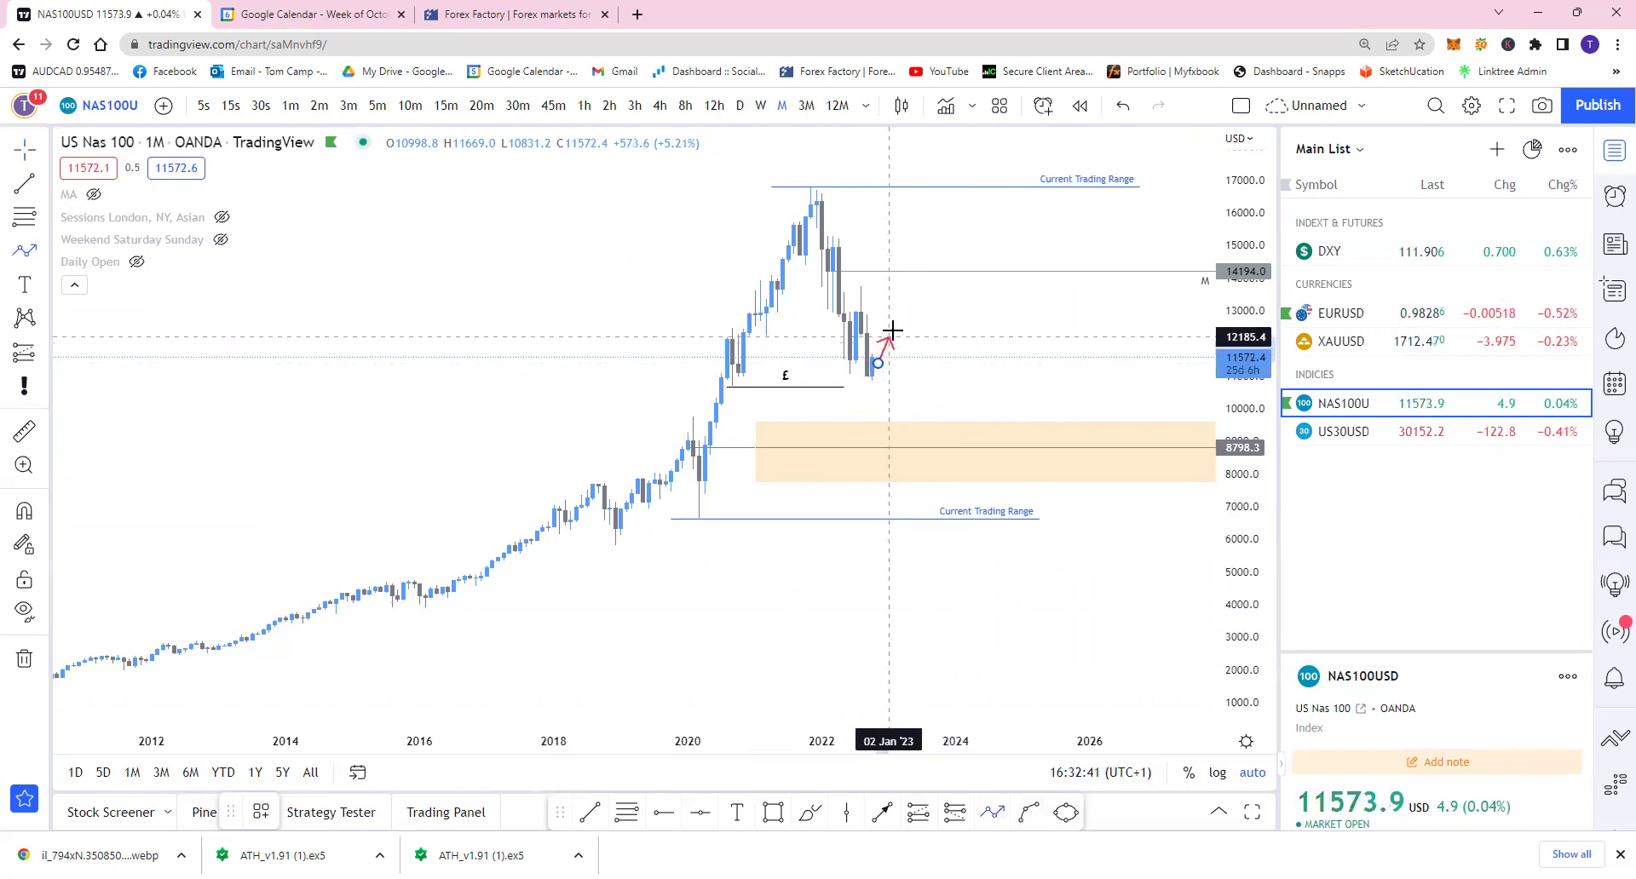
left_click(910, 269)
Draw a horizontal trend line at 13792.3 from May 2022 to July 2024 using the Internal Liquidity template
left_click(588, 813)
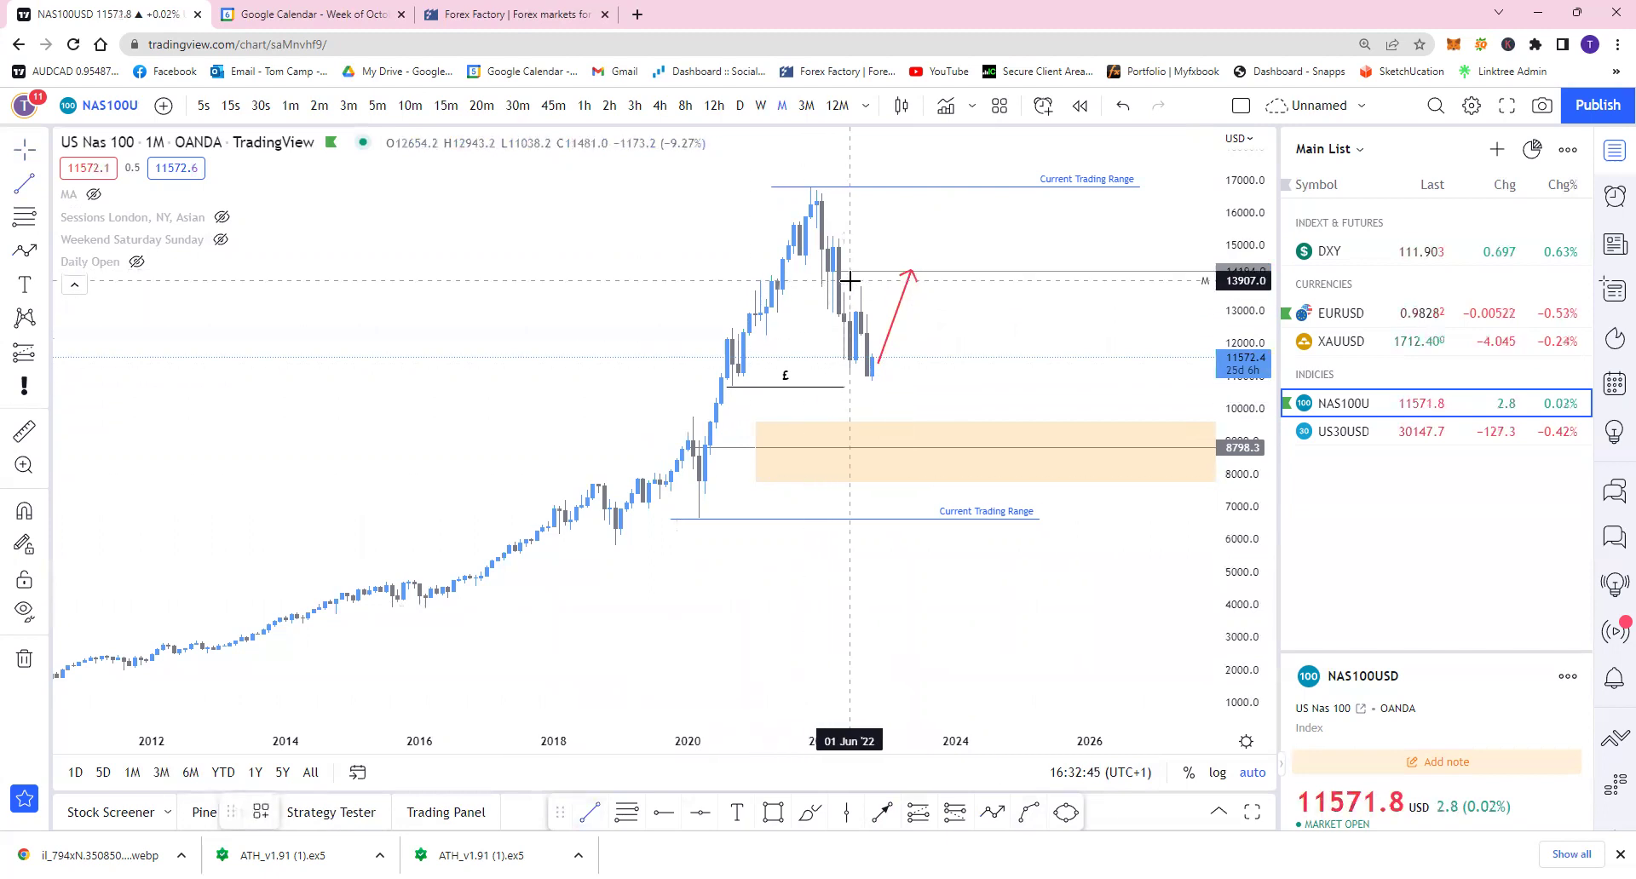
left_click(878, 282)
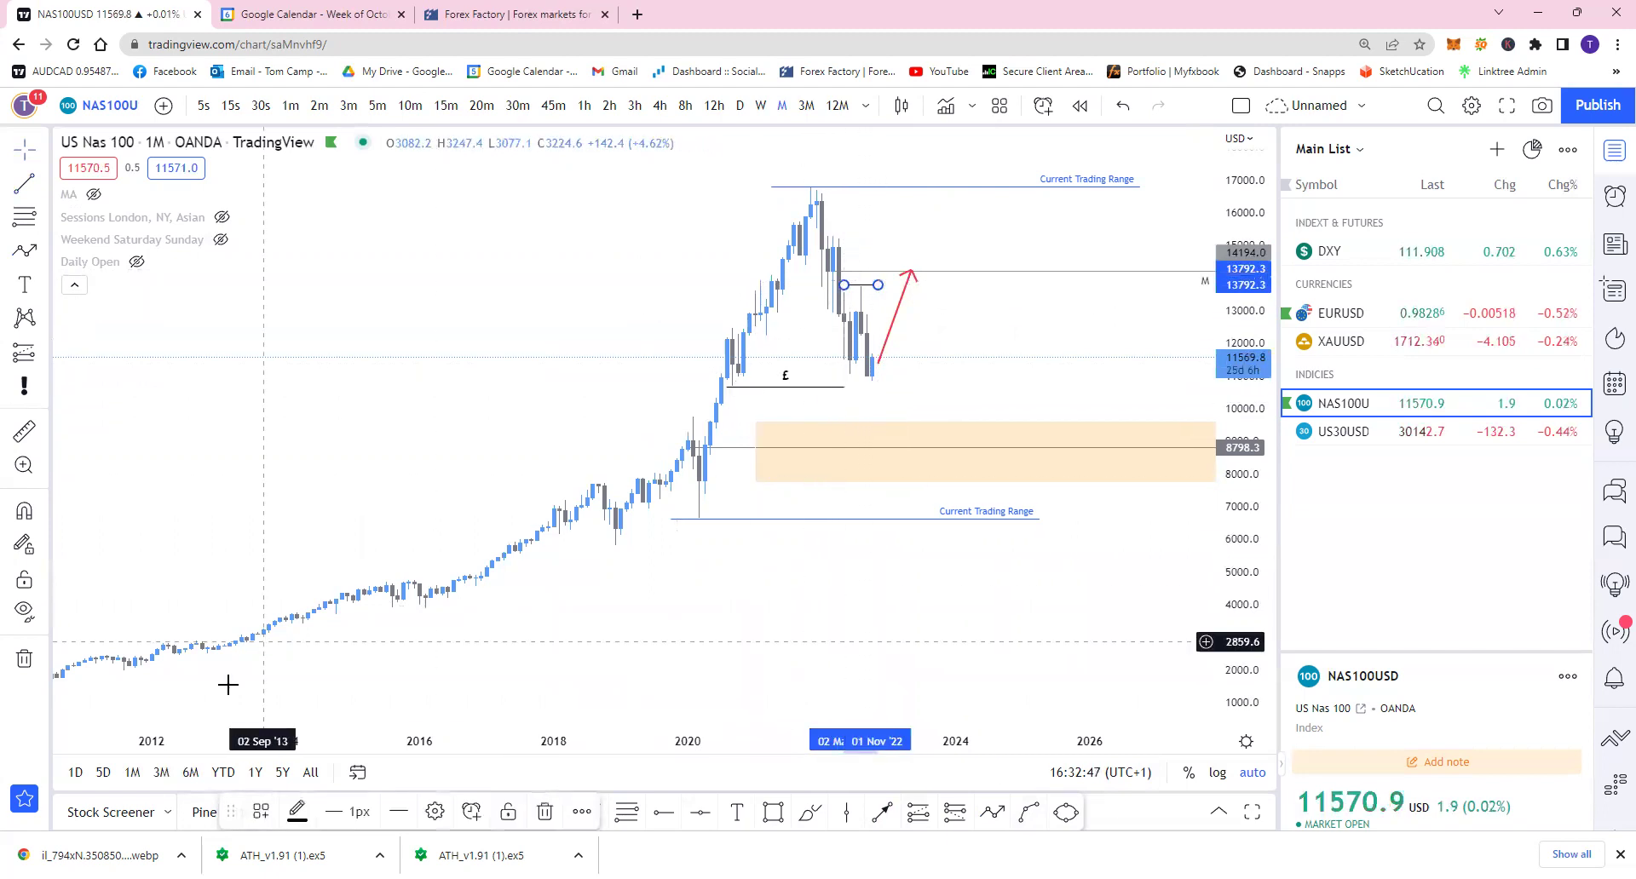
left_click(260, 812)
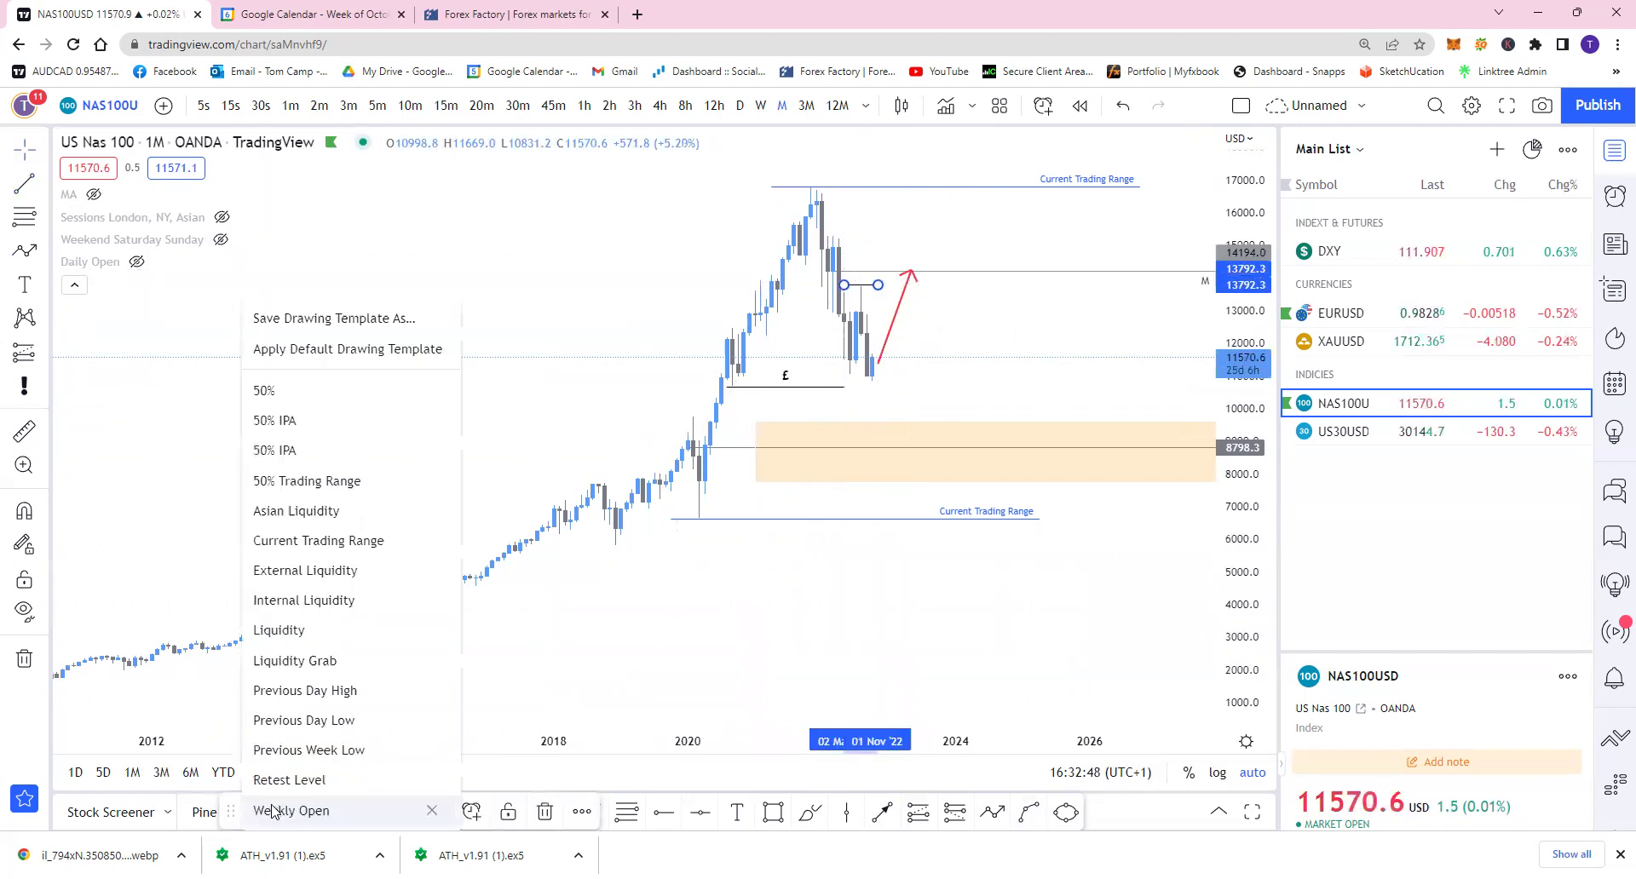
left_click(325, 600)
left_click_drag(879, 285, 990, 293)
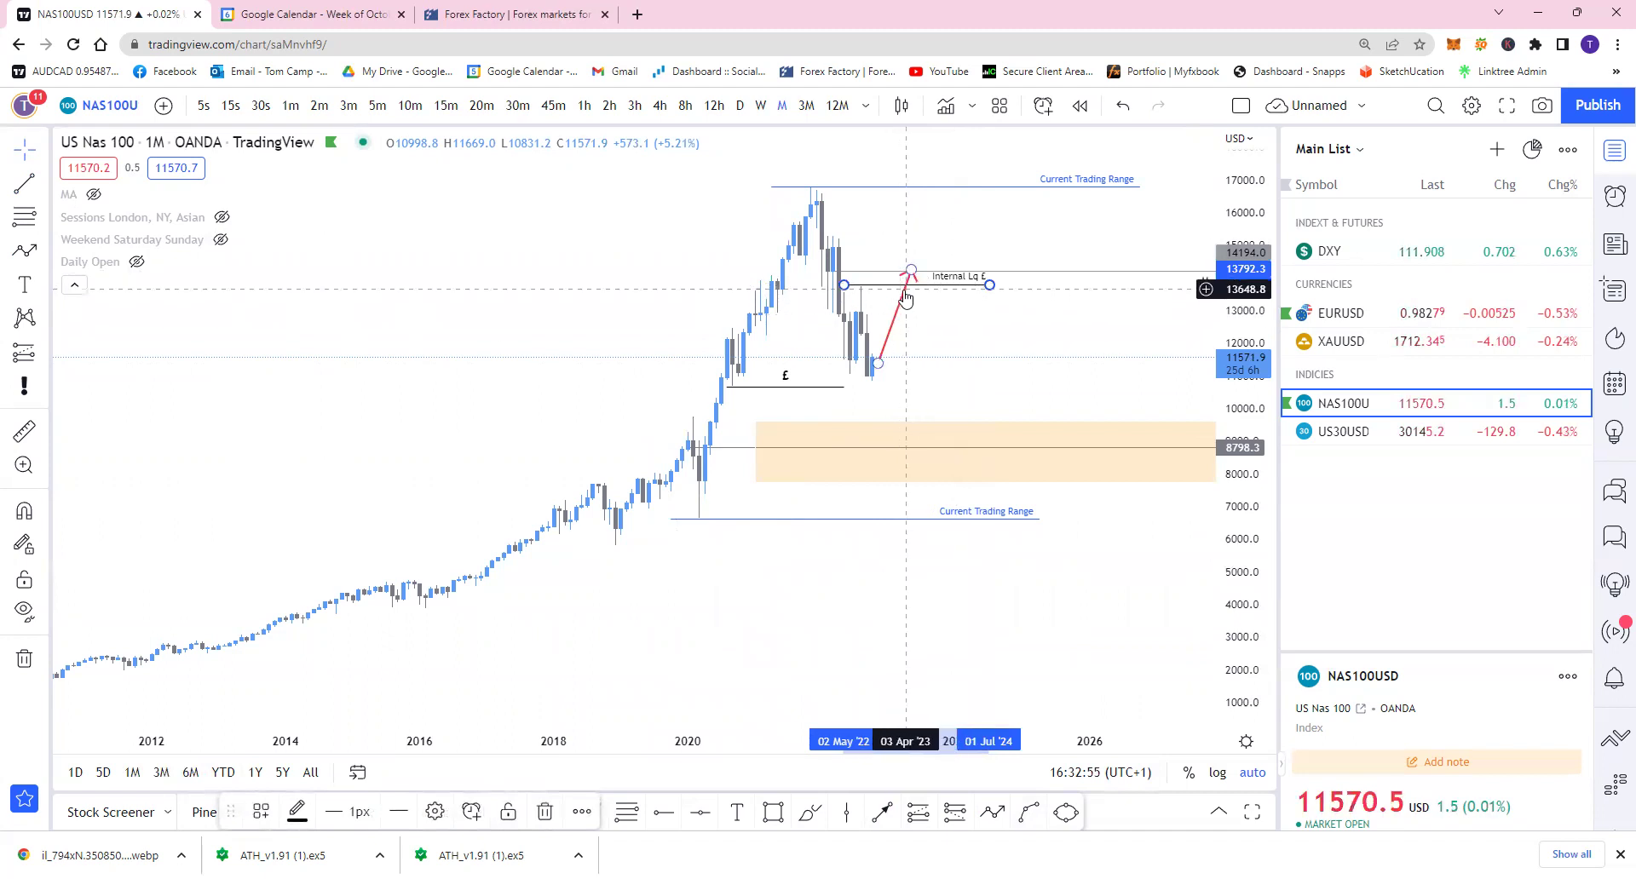
Draw a path from the 14194.0 ray down to the 8798.3 level and up beyond the top of the trading range
key("alt+shift+a")
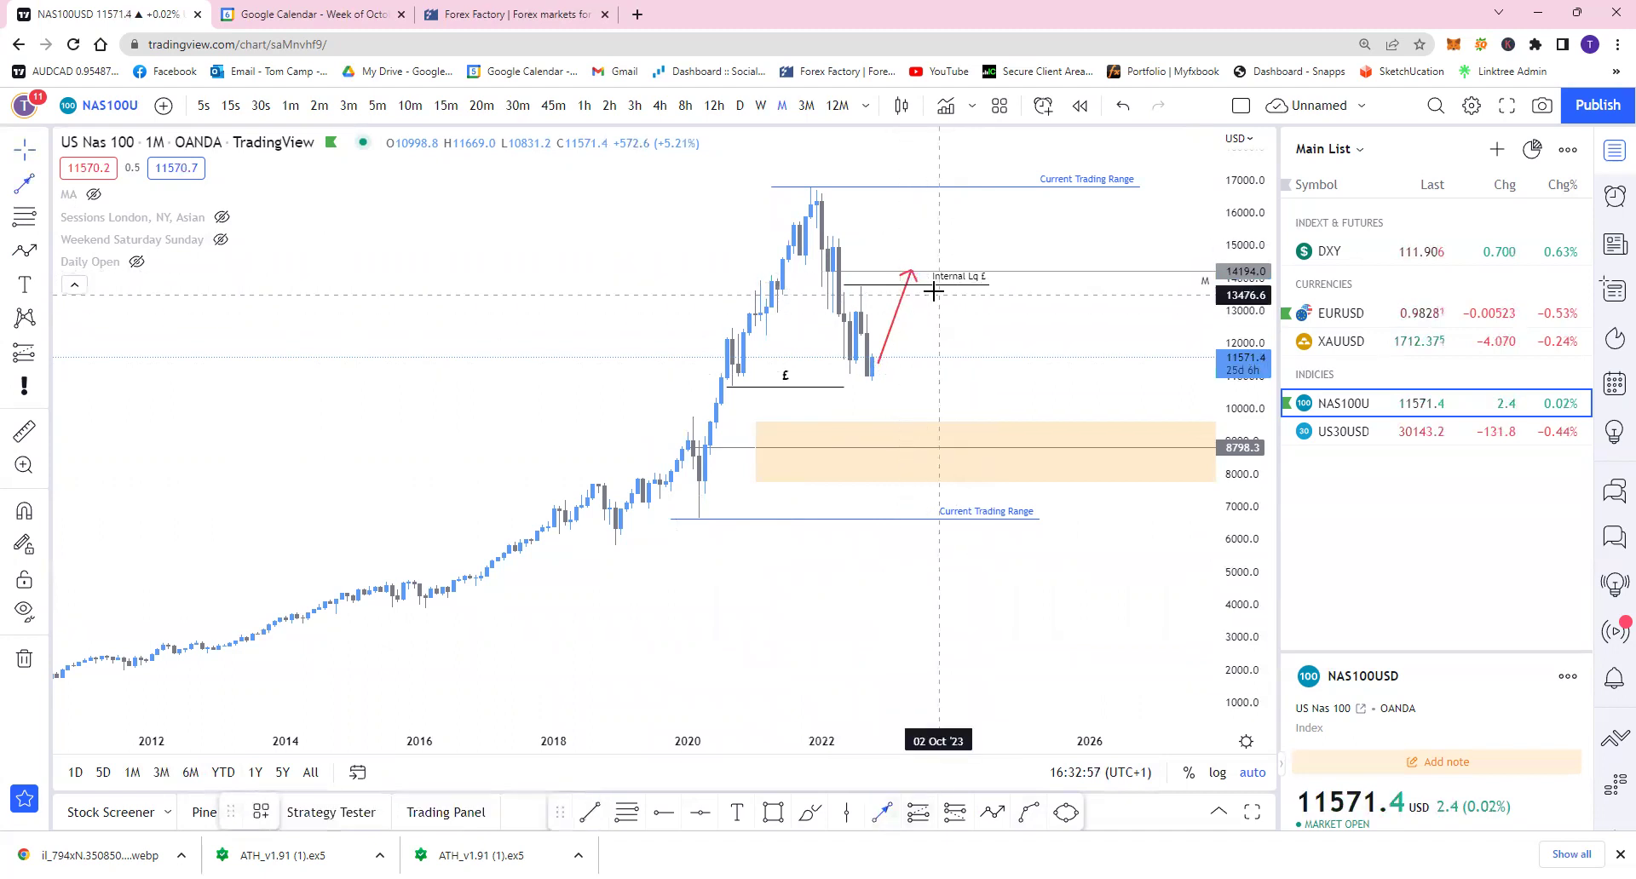
left_click(910, 281)
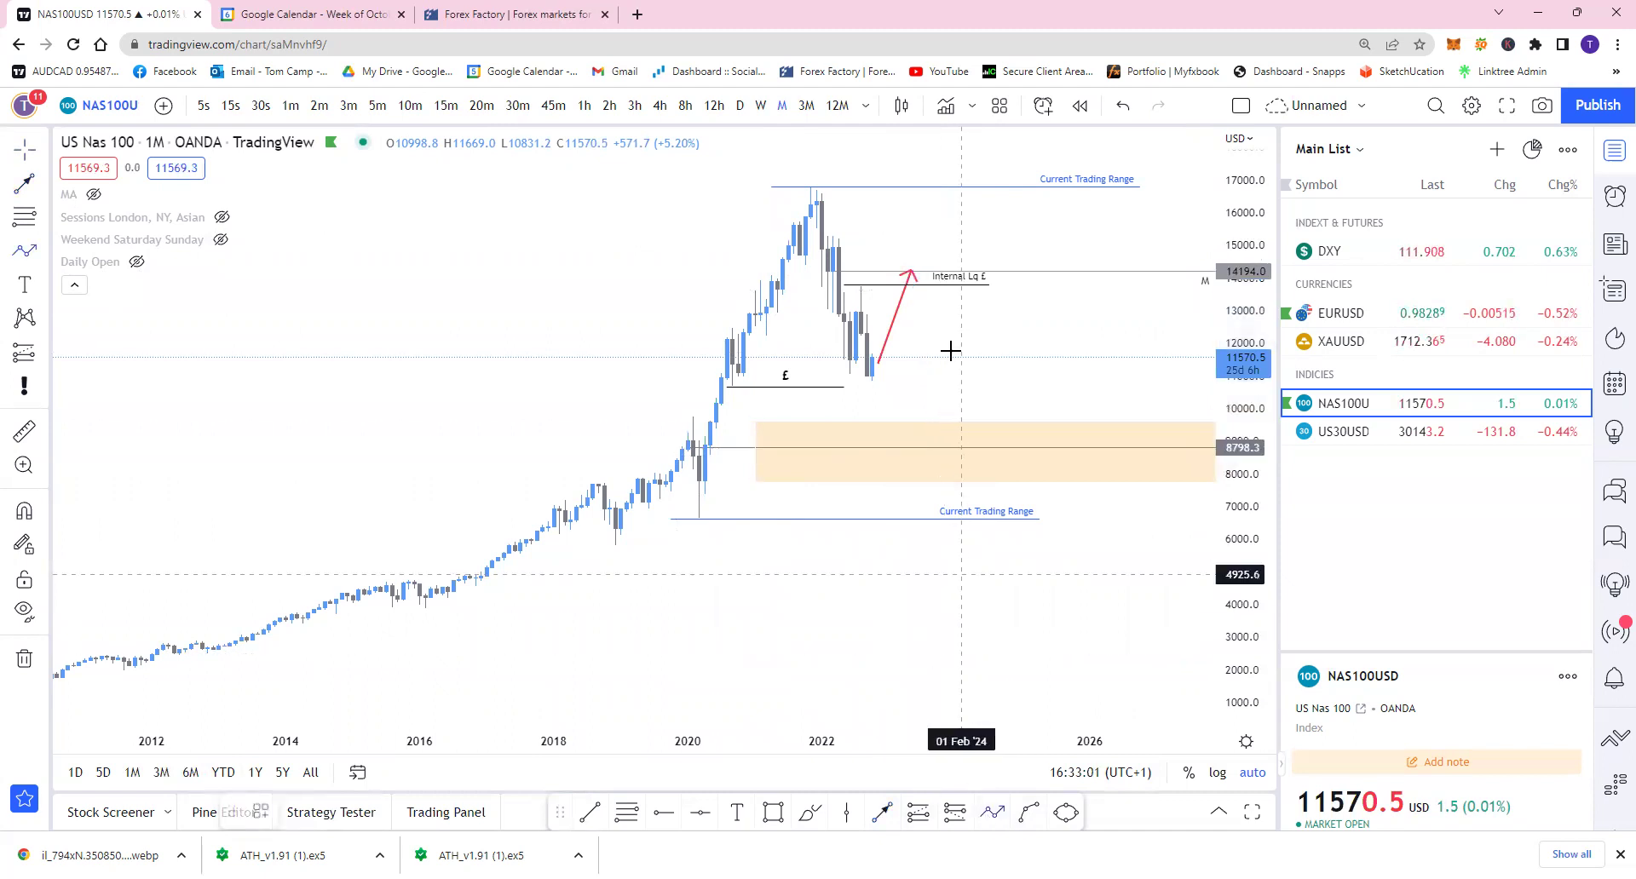
left_click(951, 411)
left_click(956, 448)
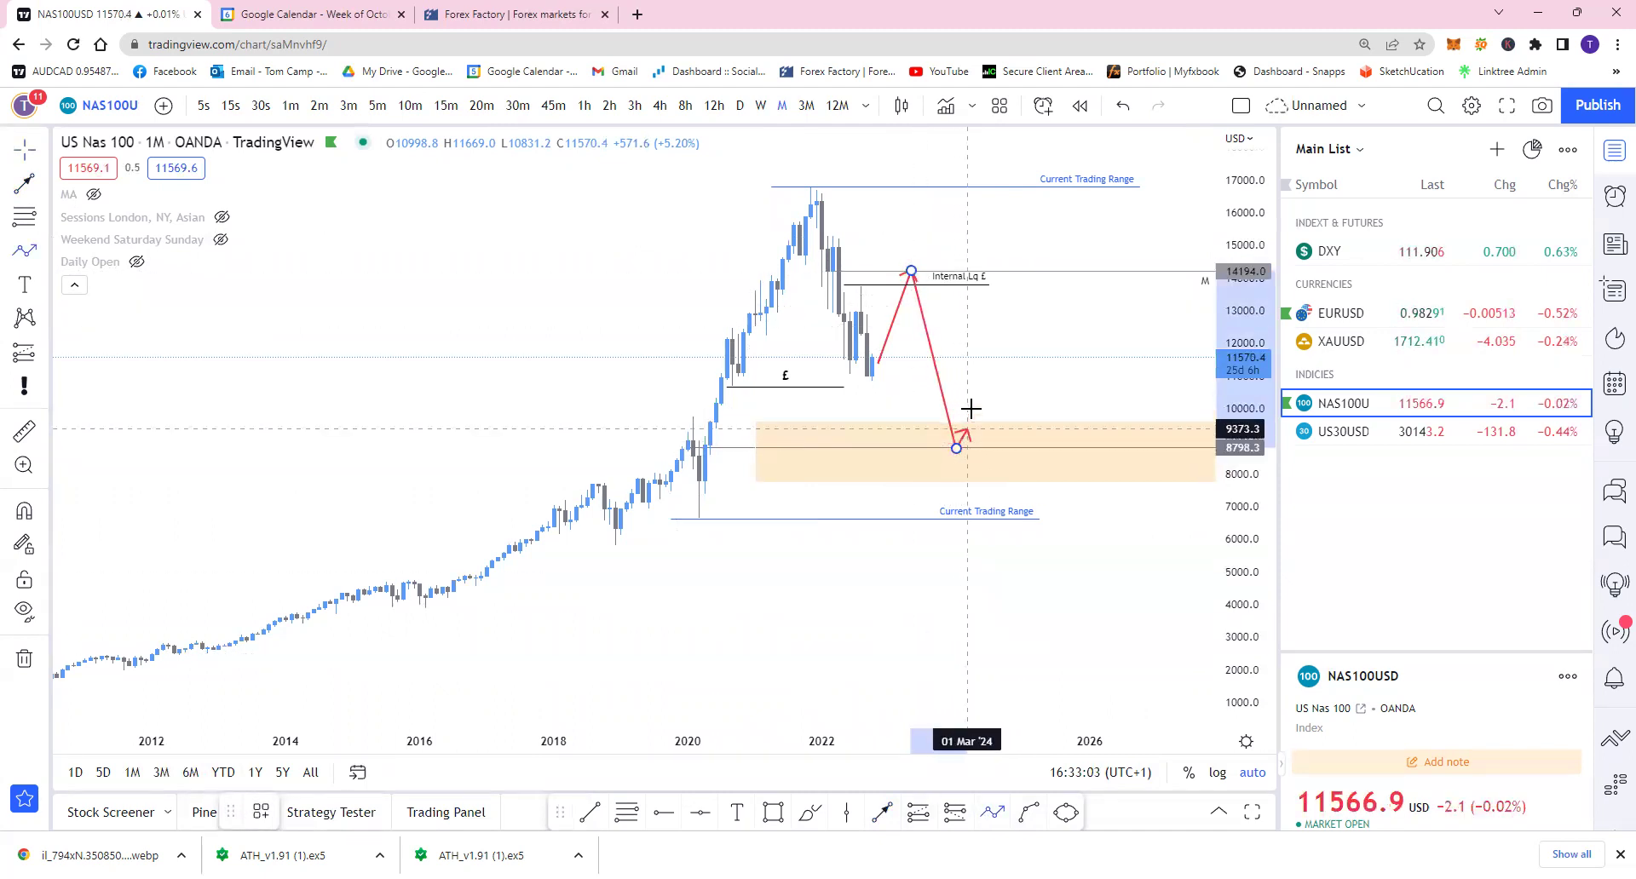
double_click(1031, 144)
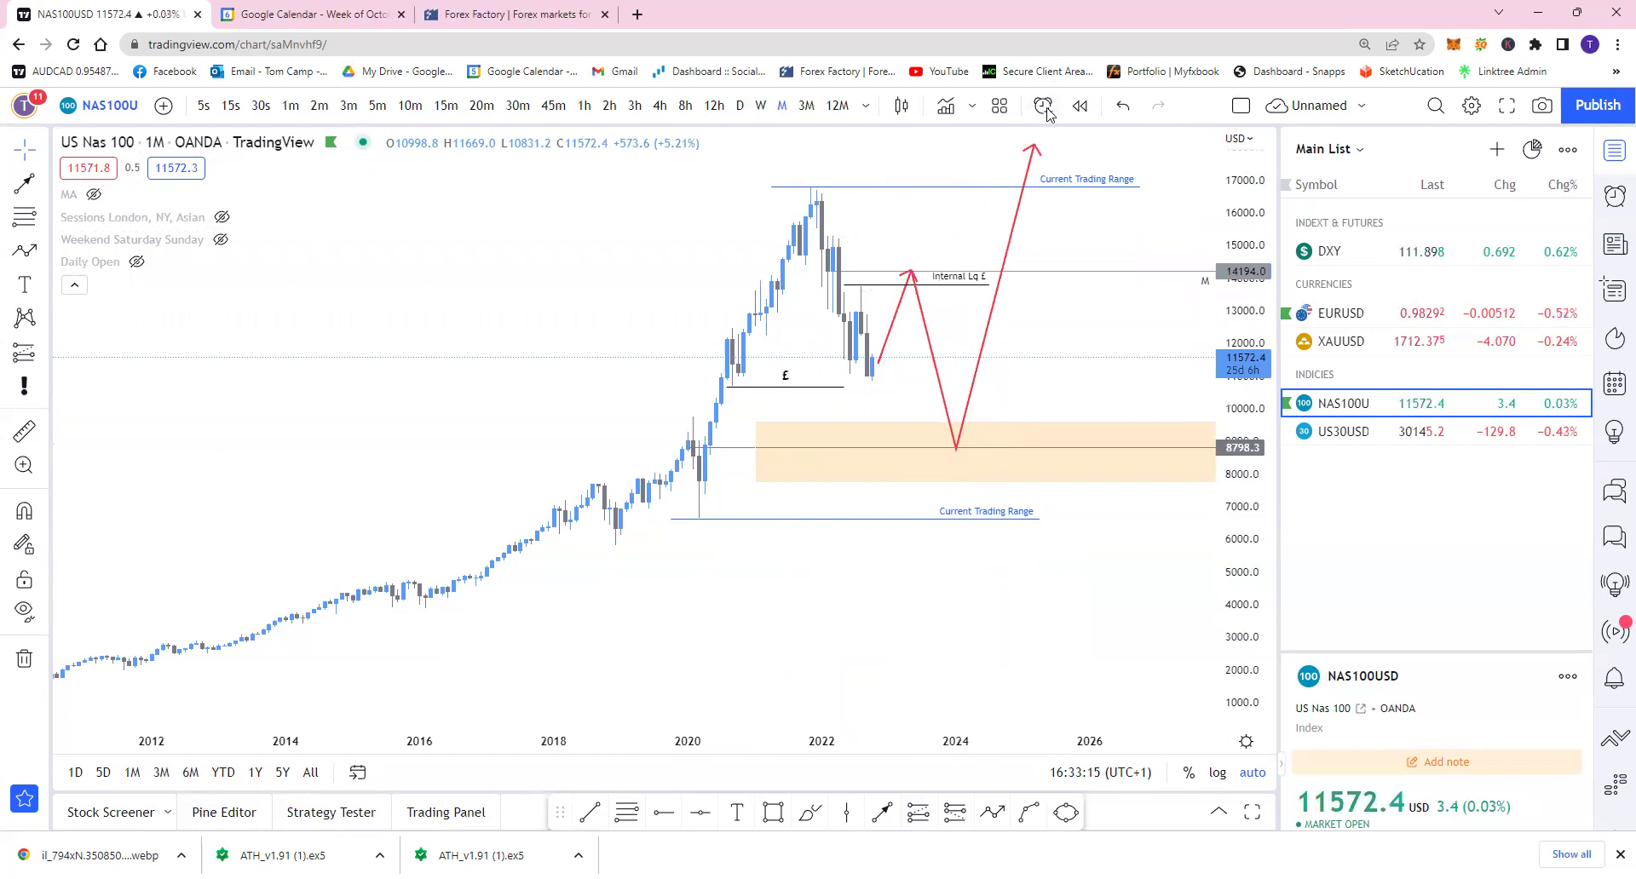
Delete both projected price path drawings from the monthly chart
left_click(1016, 223)
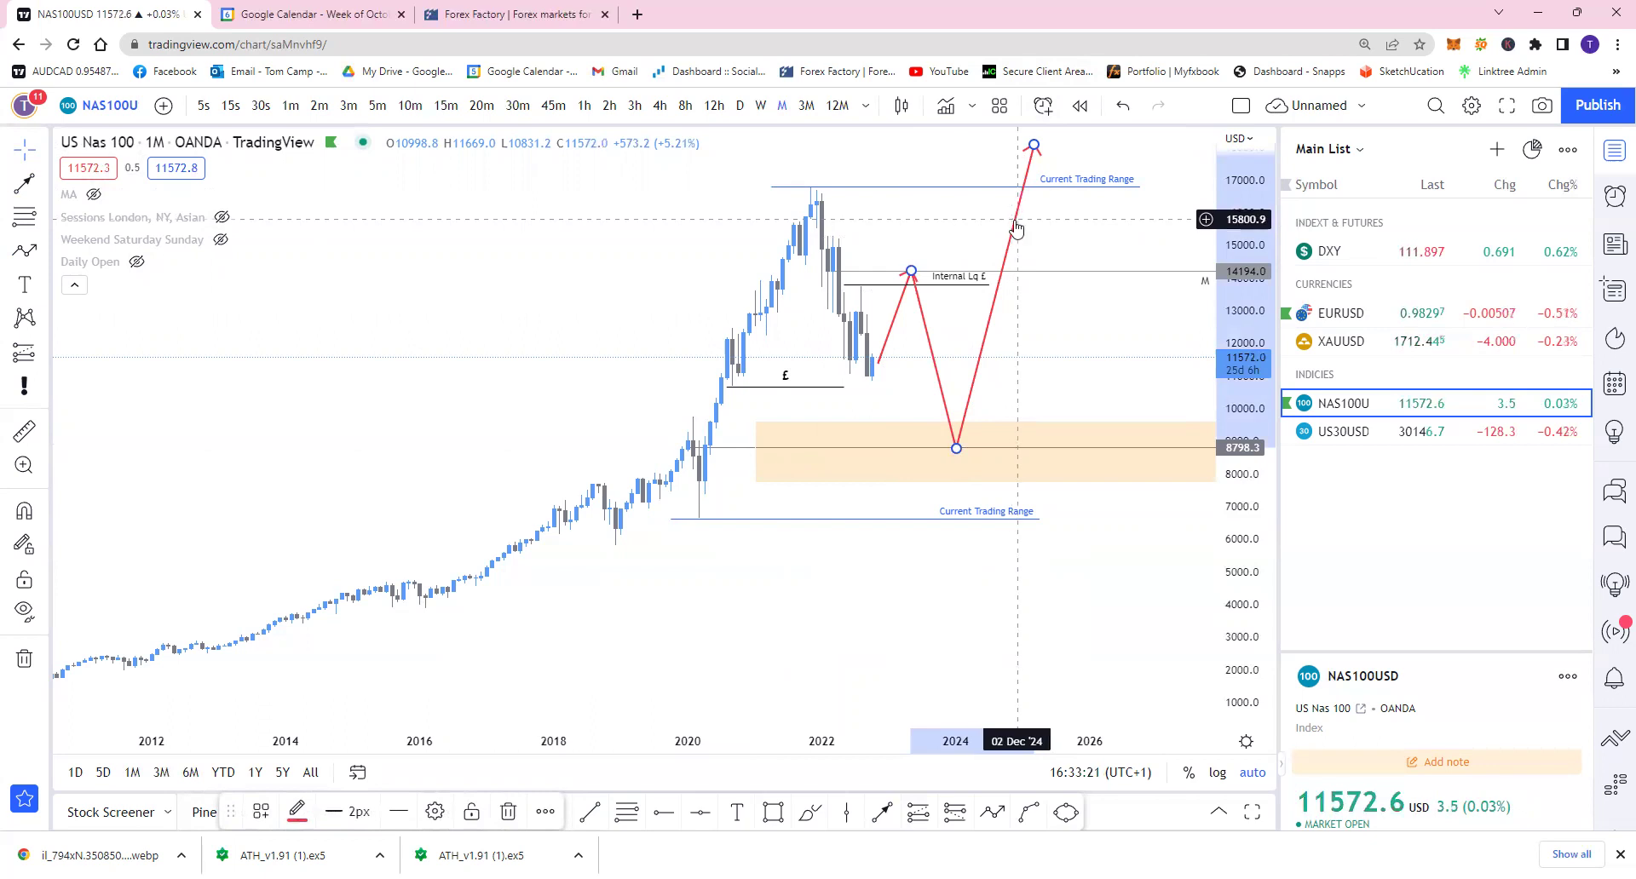
key("Delete")
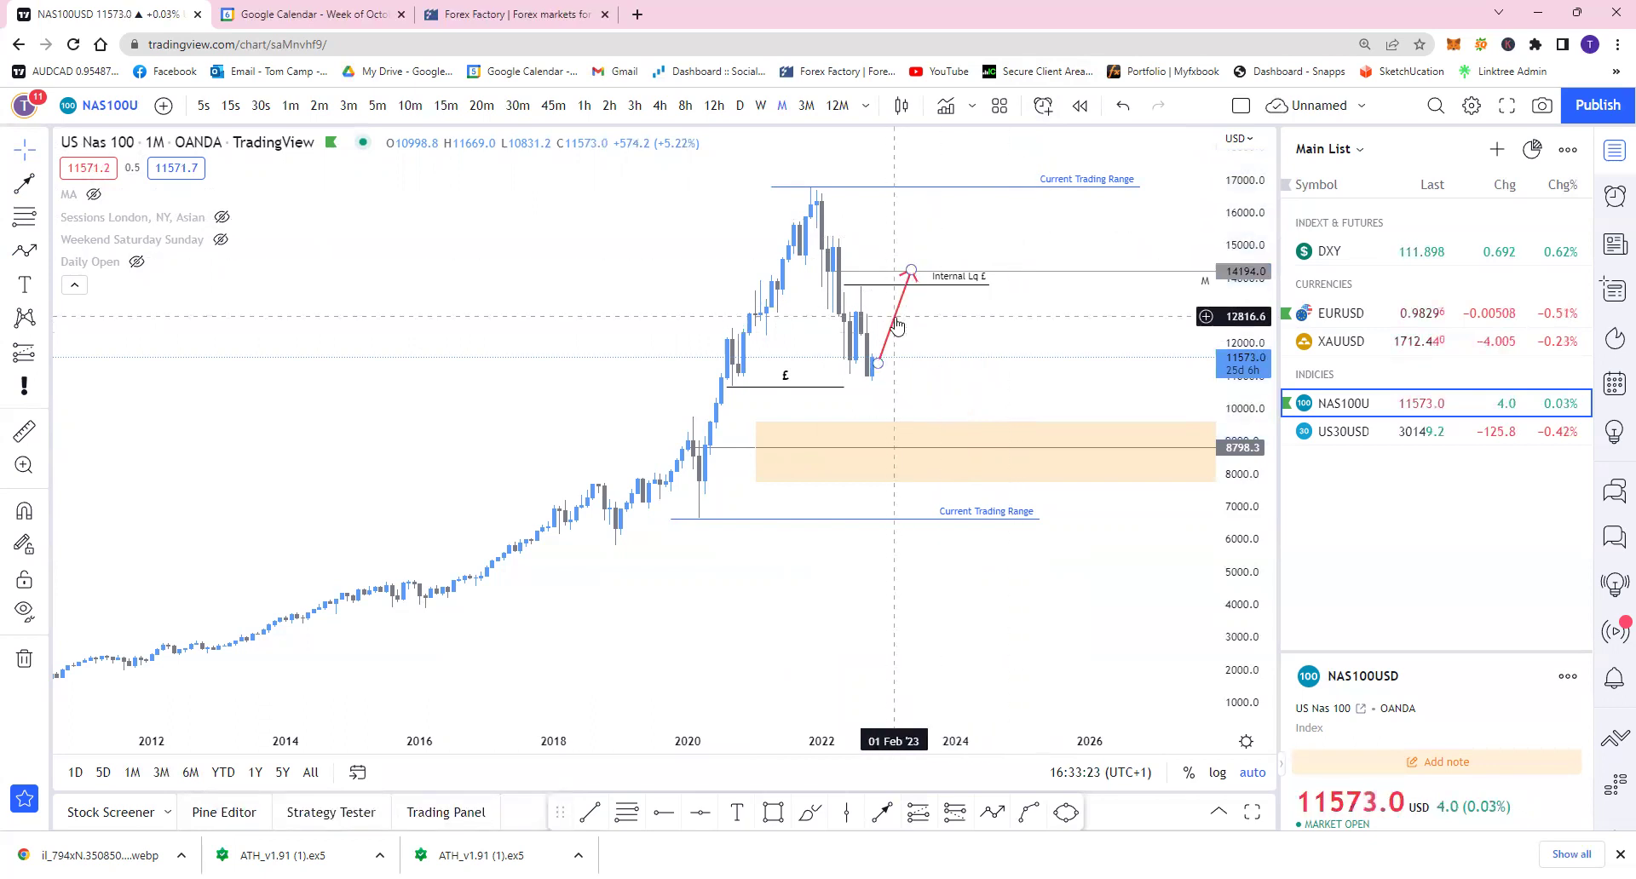
left_click(897, 325)
key("Delete")
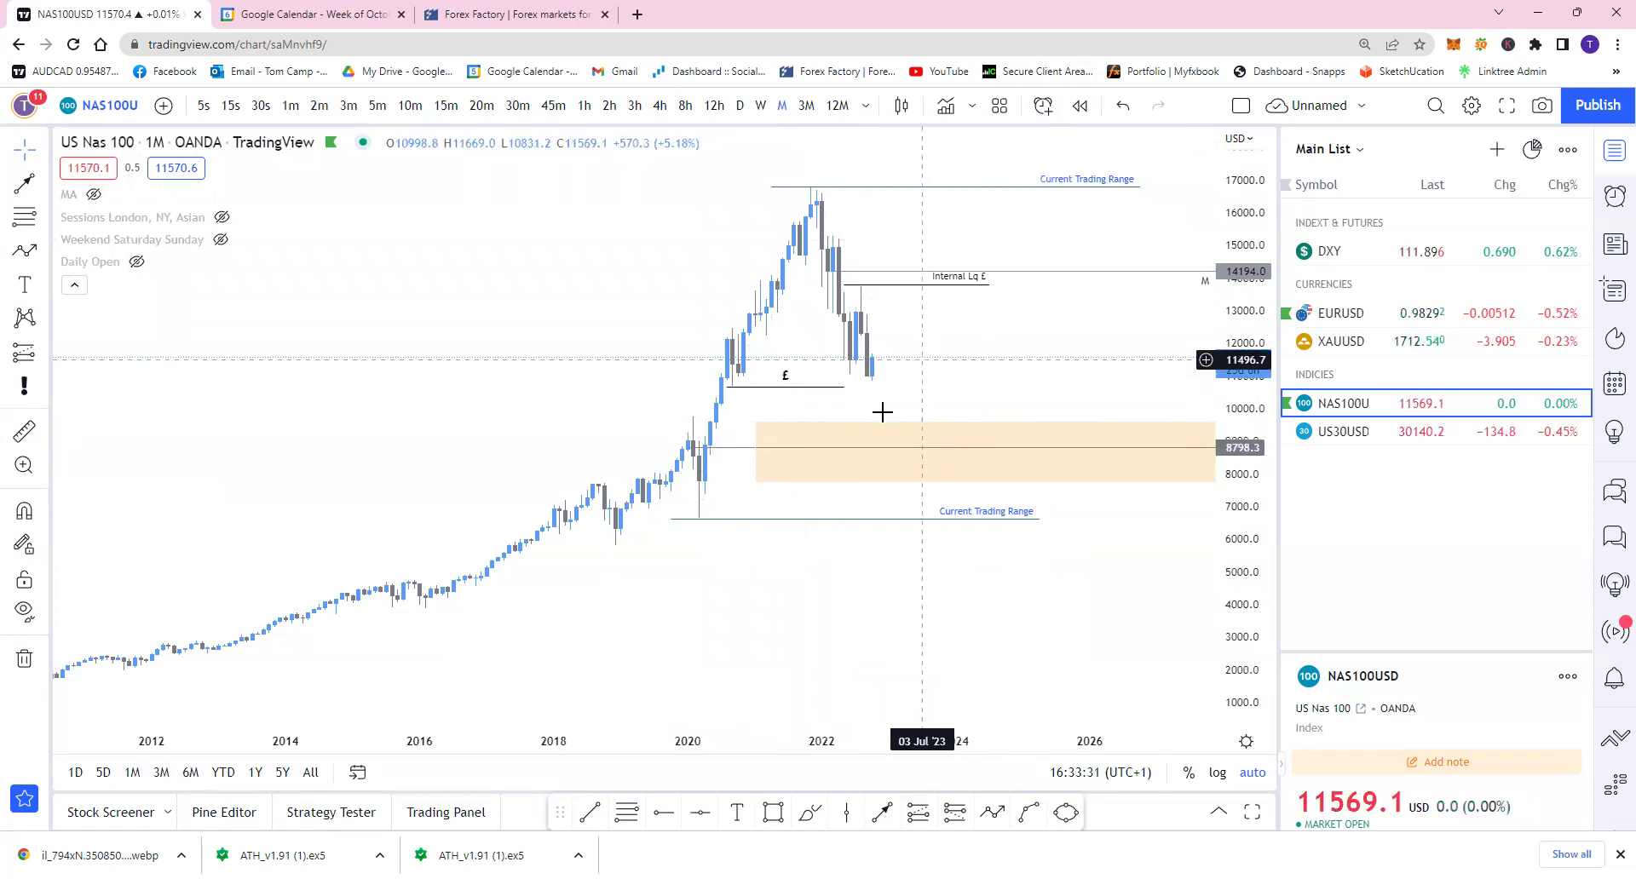
Switch the chart to the weekly timeframe
left_click(761, 105)
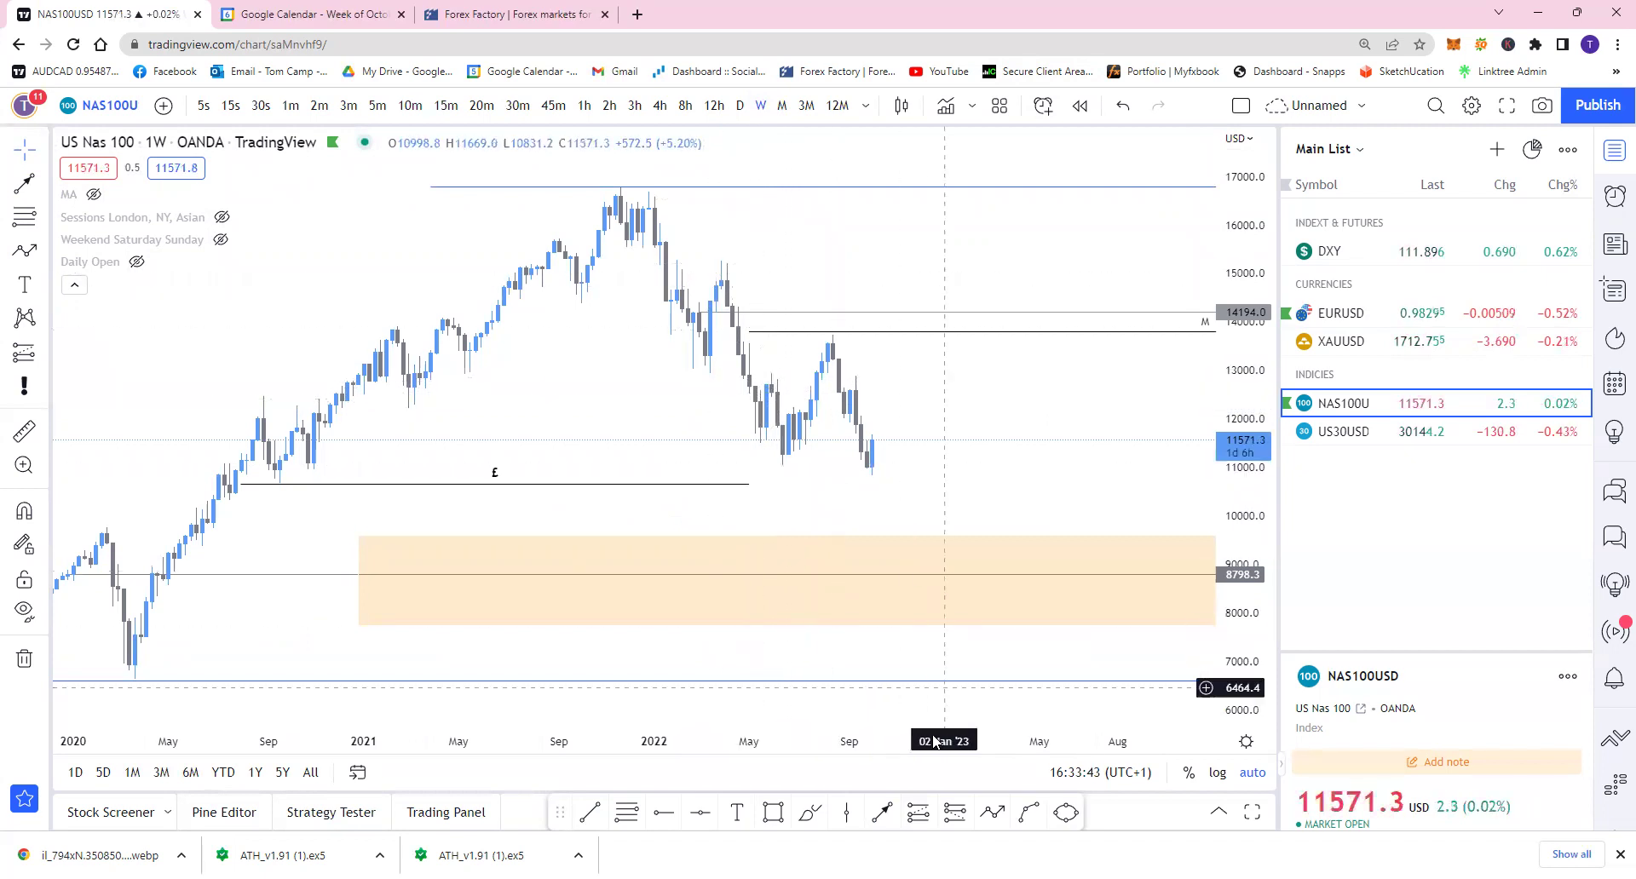
Try tracing the weekly swing highs and lows from January 2022 down to the latest low with a path, and delete it
left_click(993, 812)
left_click(642, 209)
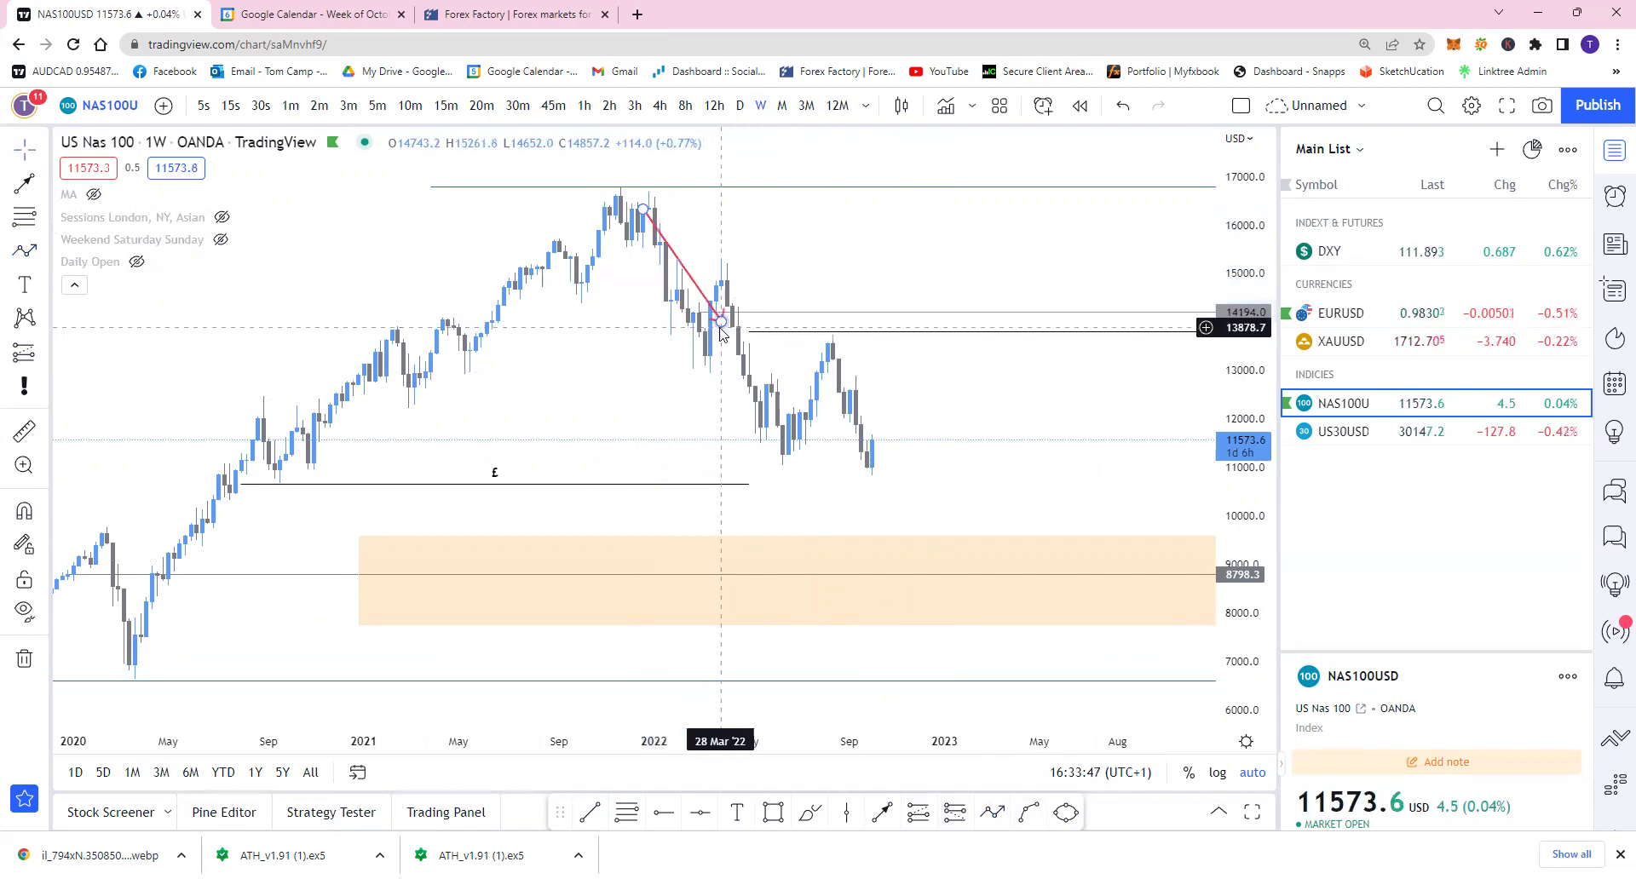
key("ctrl+z")
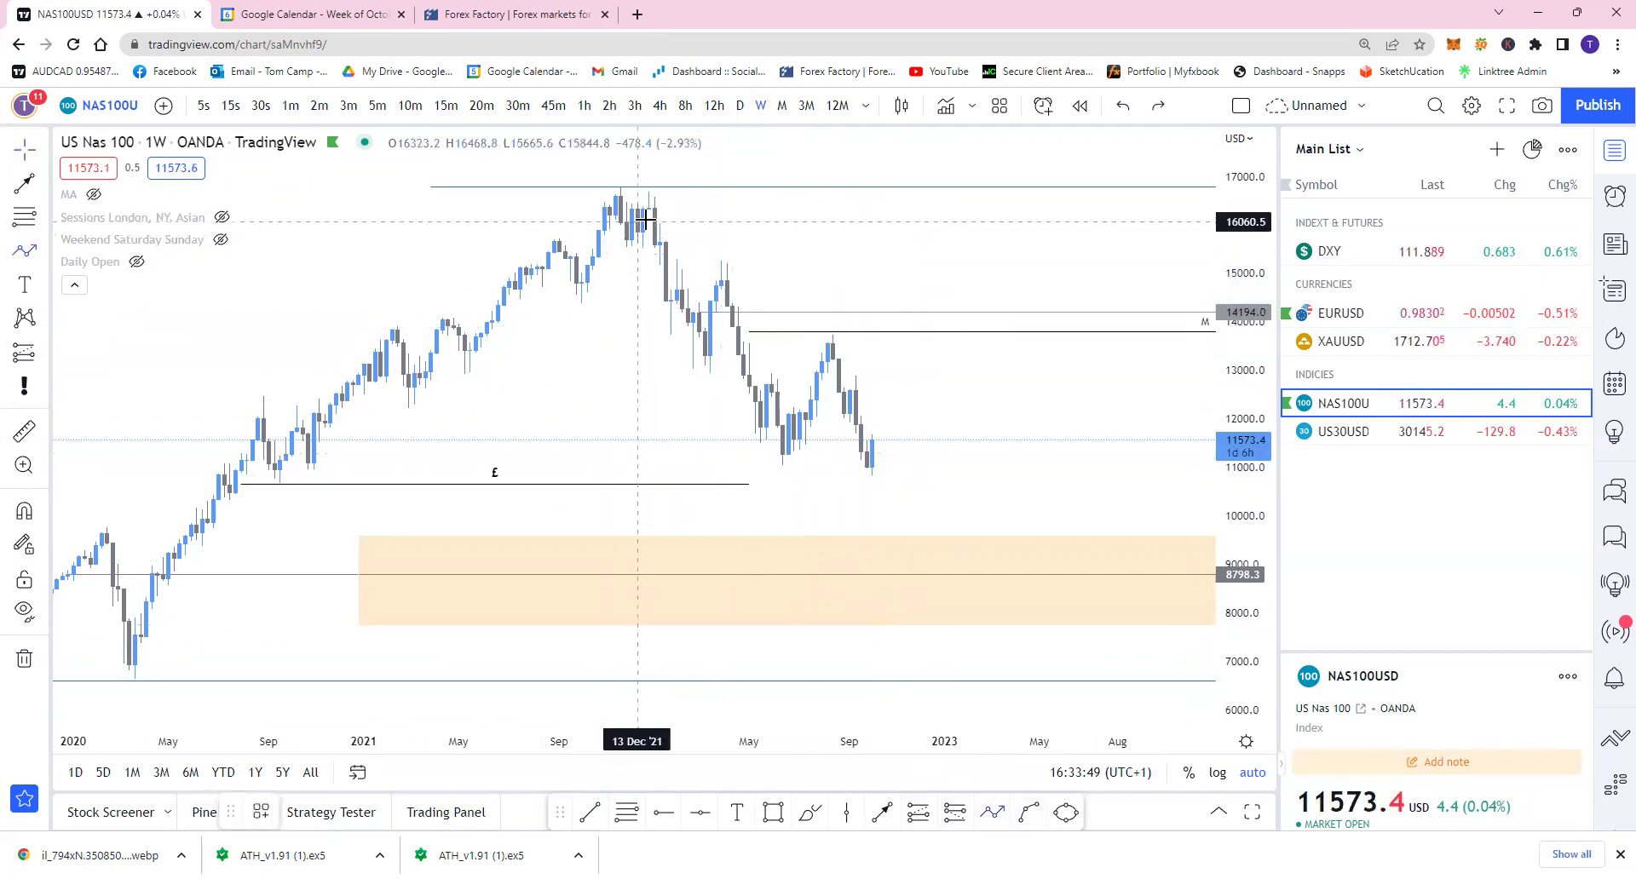
left_click(649, 220)
left_click(704, 378)
left_click(721, 269)
left_click(765, 441)
left_click(788, 456)
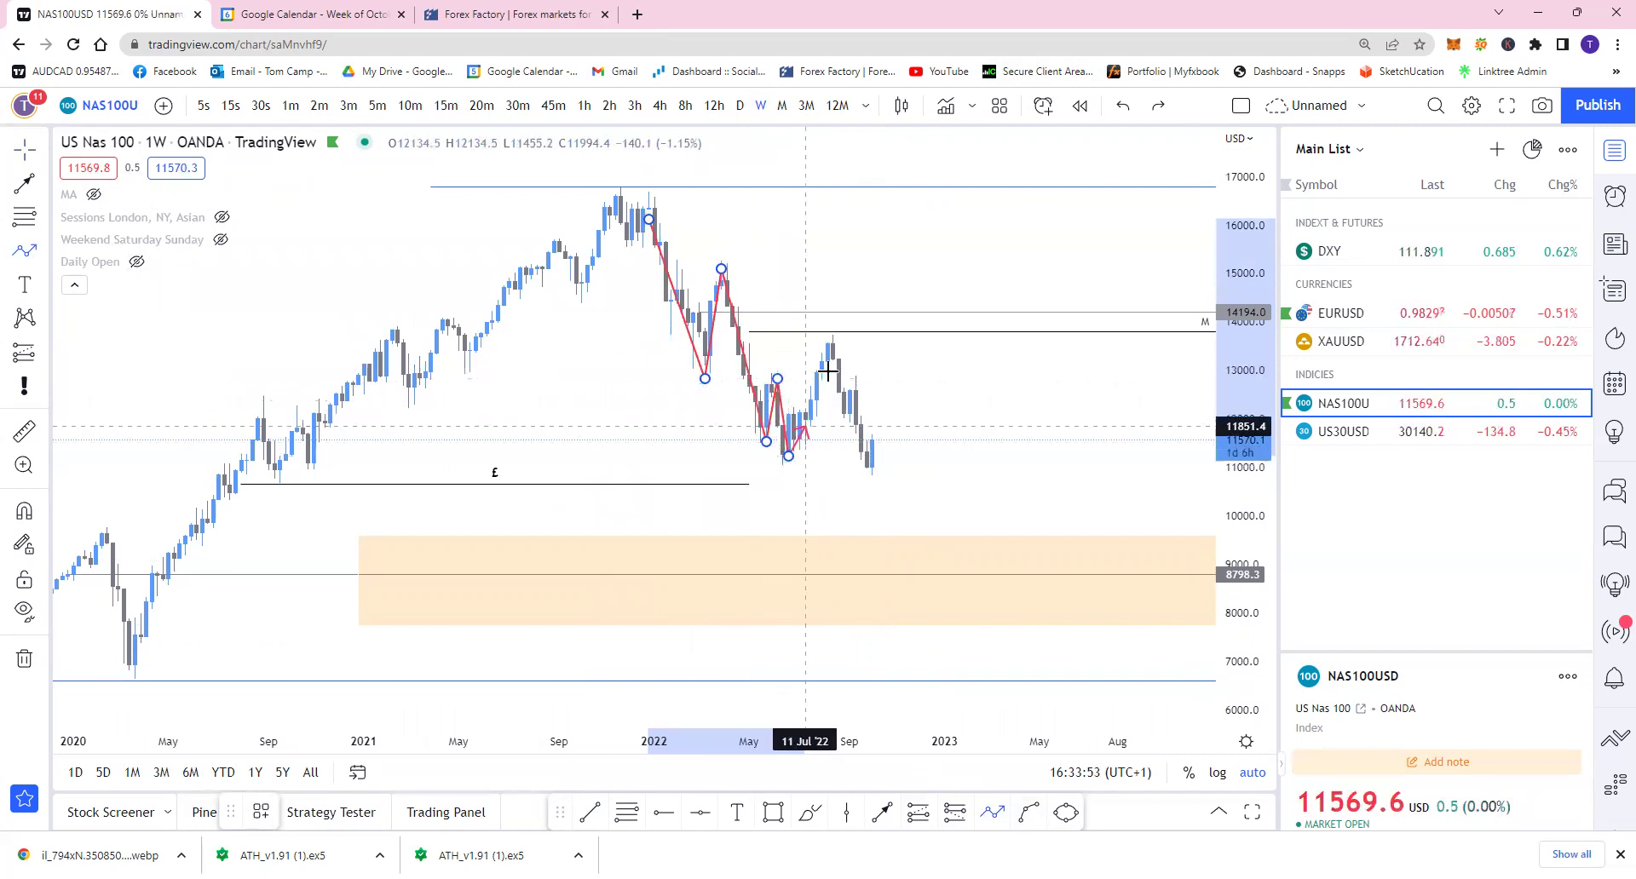
left_click(833, 334)
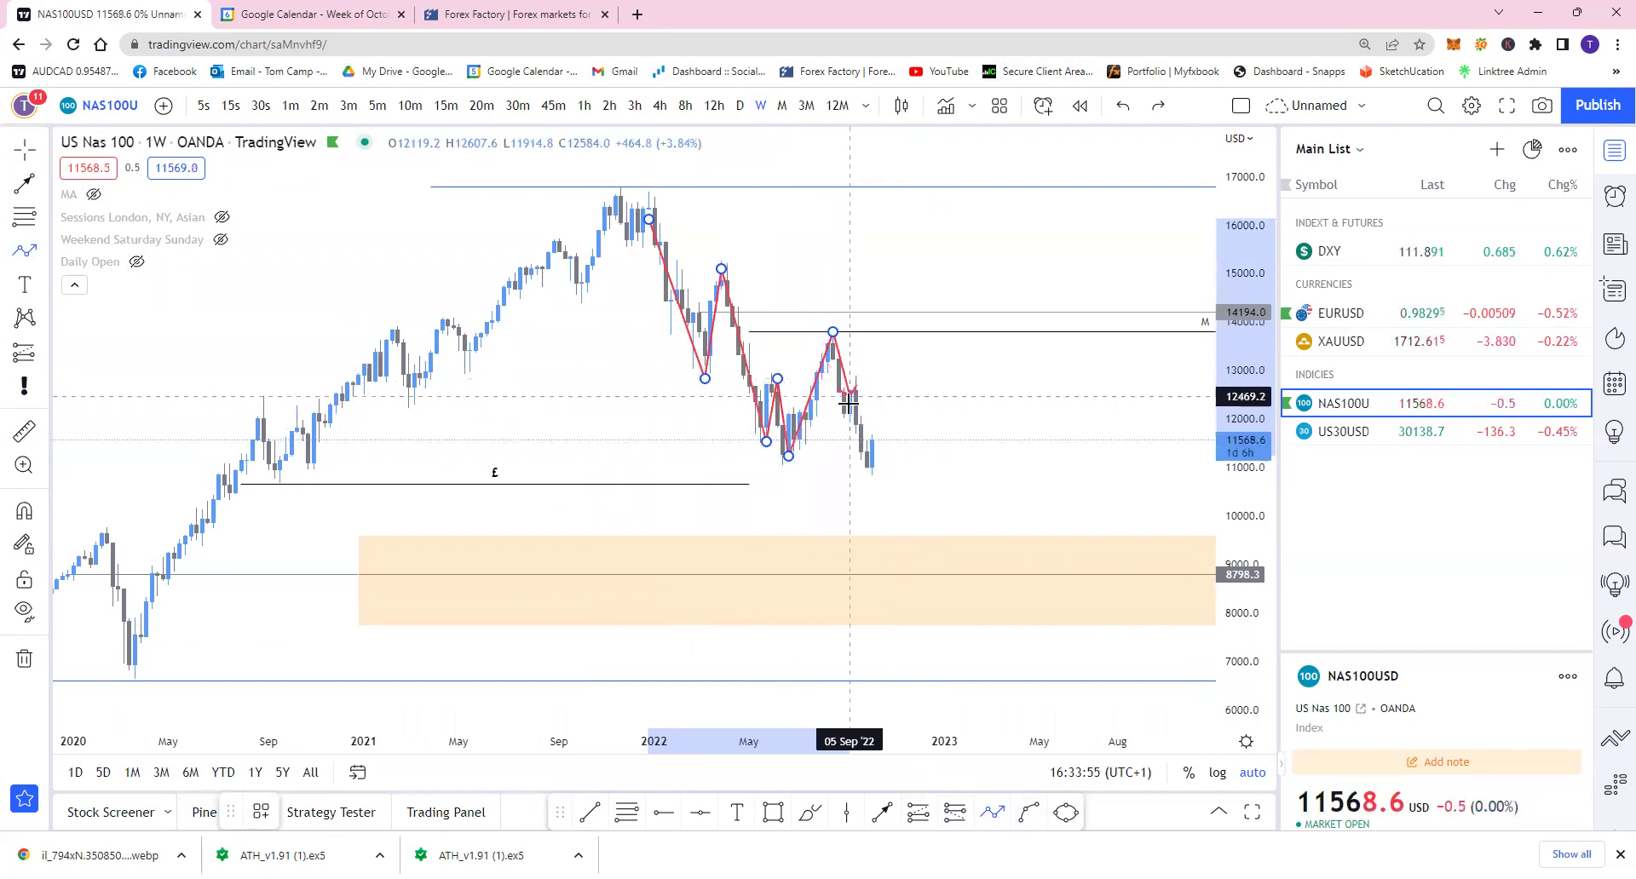
double_click(873, 479)
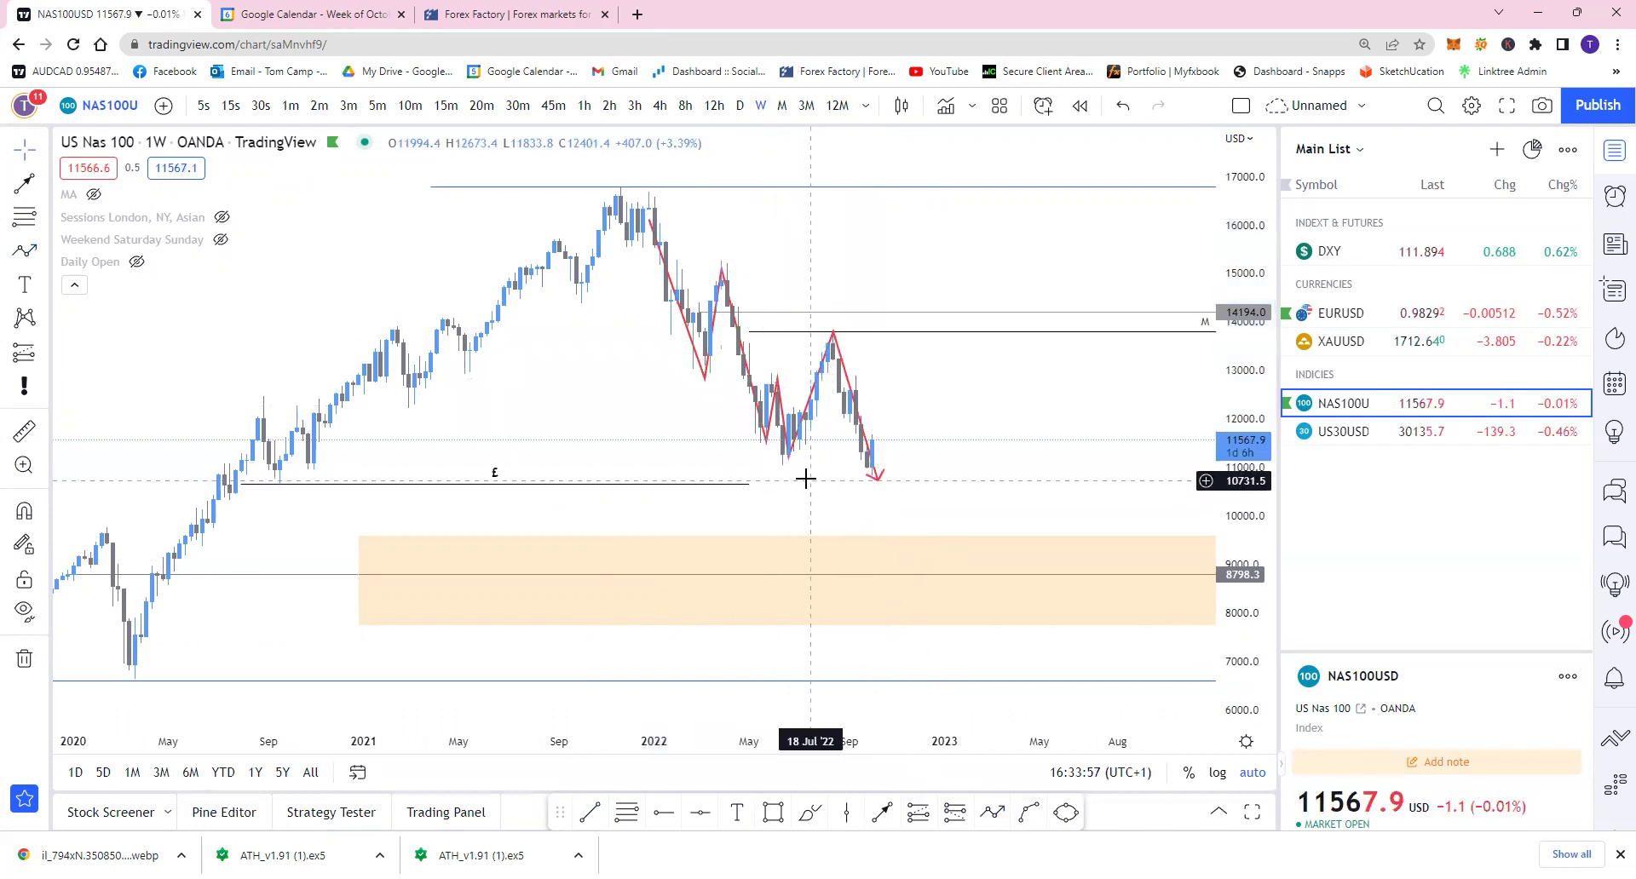
key("Delete")
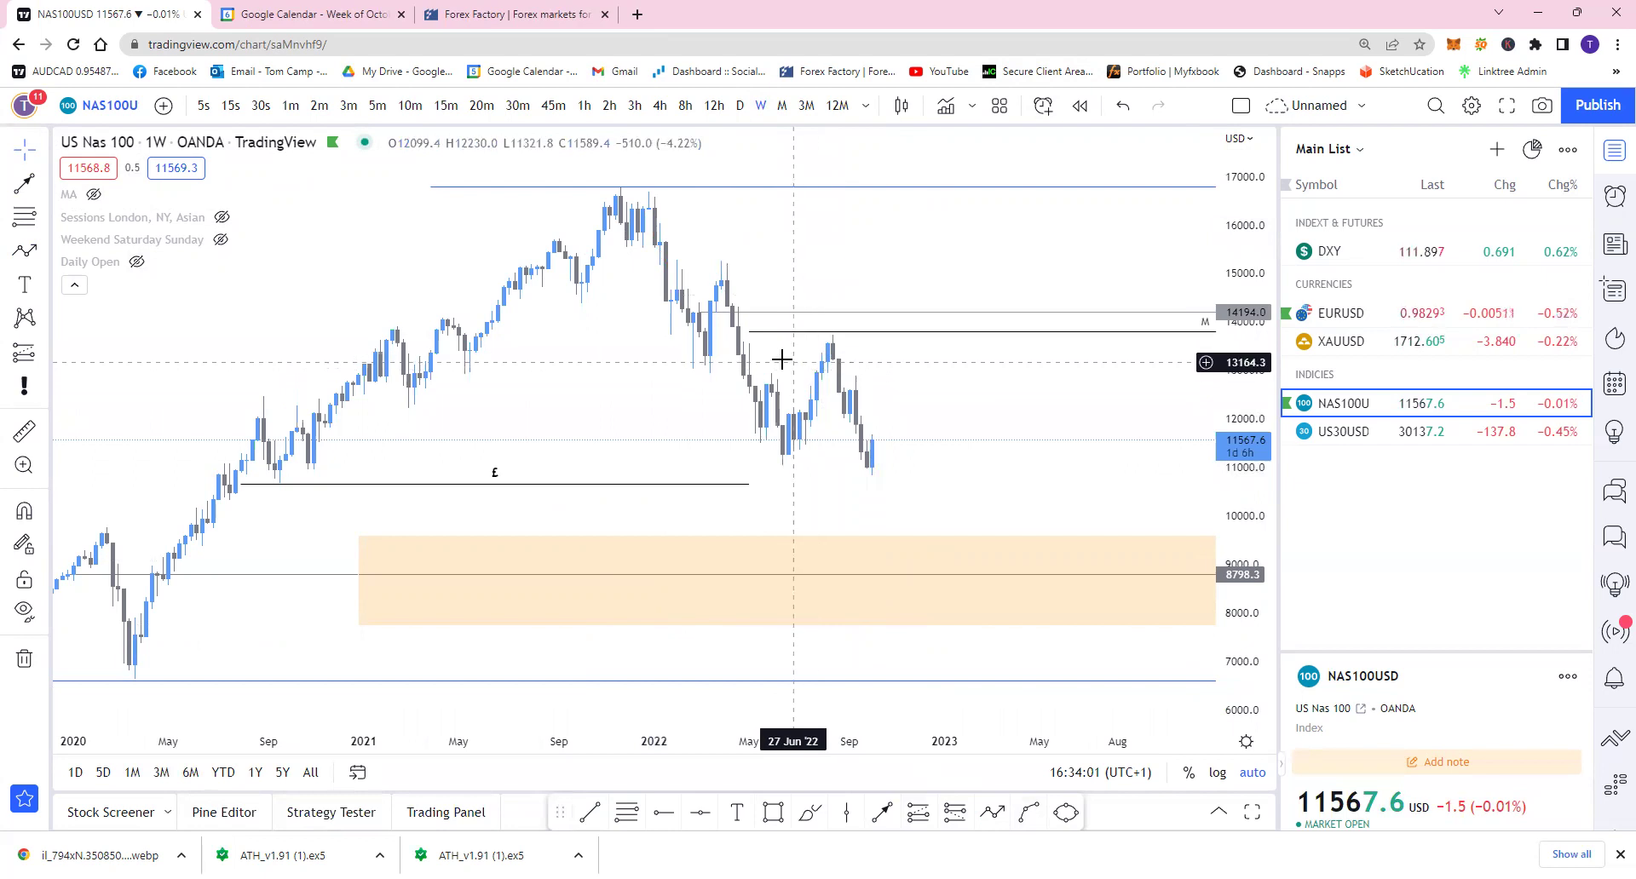
Draw a horizontal trend line at 13009.8 from 9 May to 4 July 2022 and apply the Liquidity template to it
left_click(588, 811)
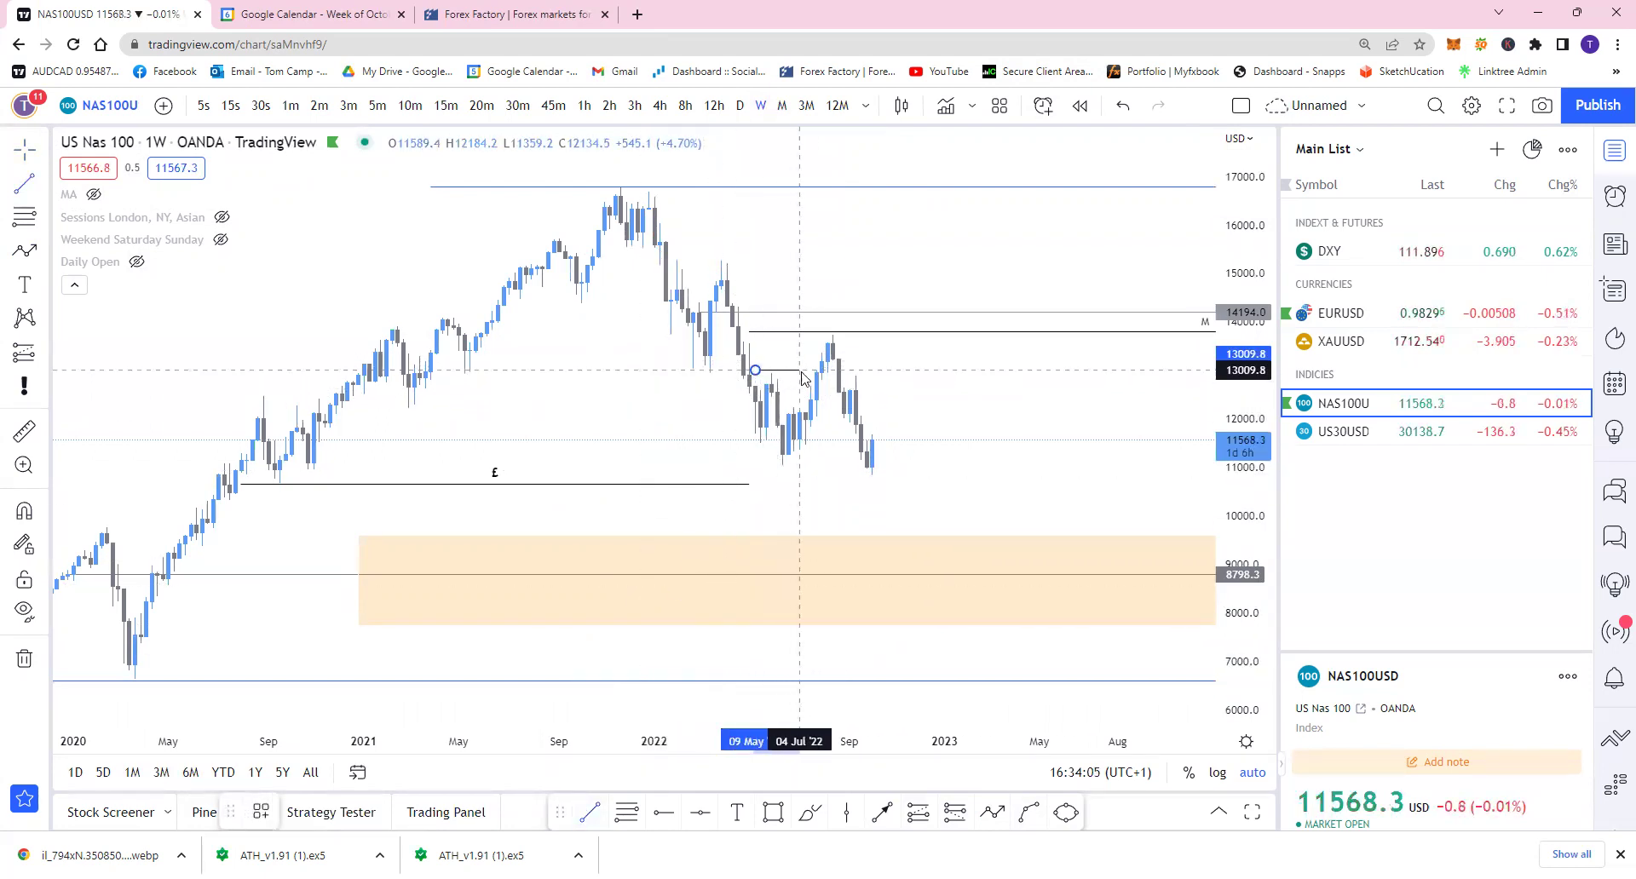
left_click(800, 371)
left_click(258, 811)
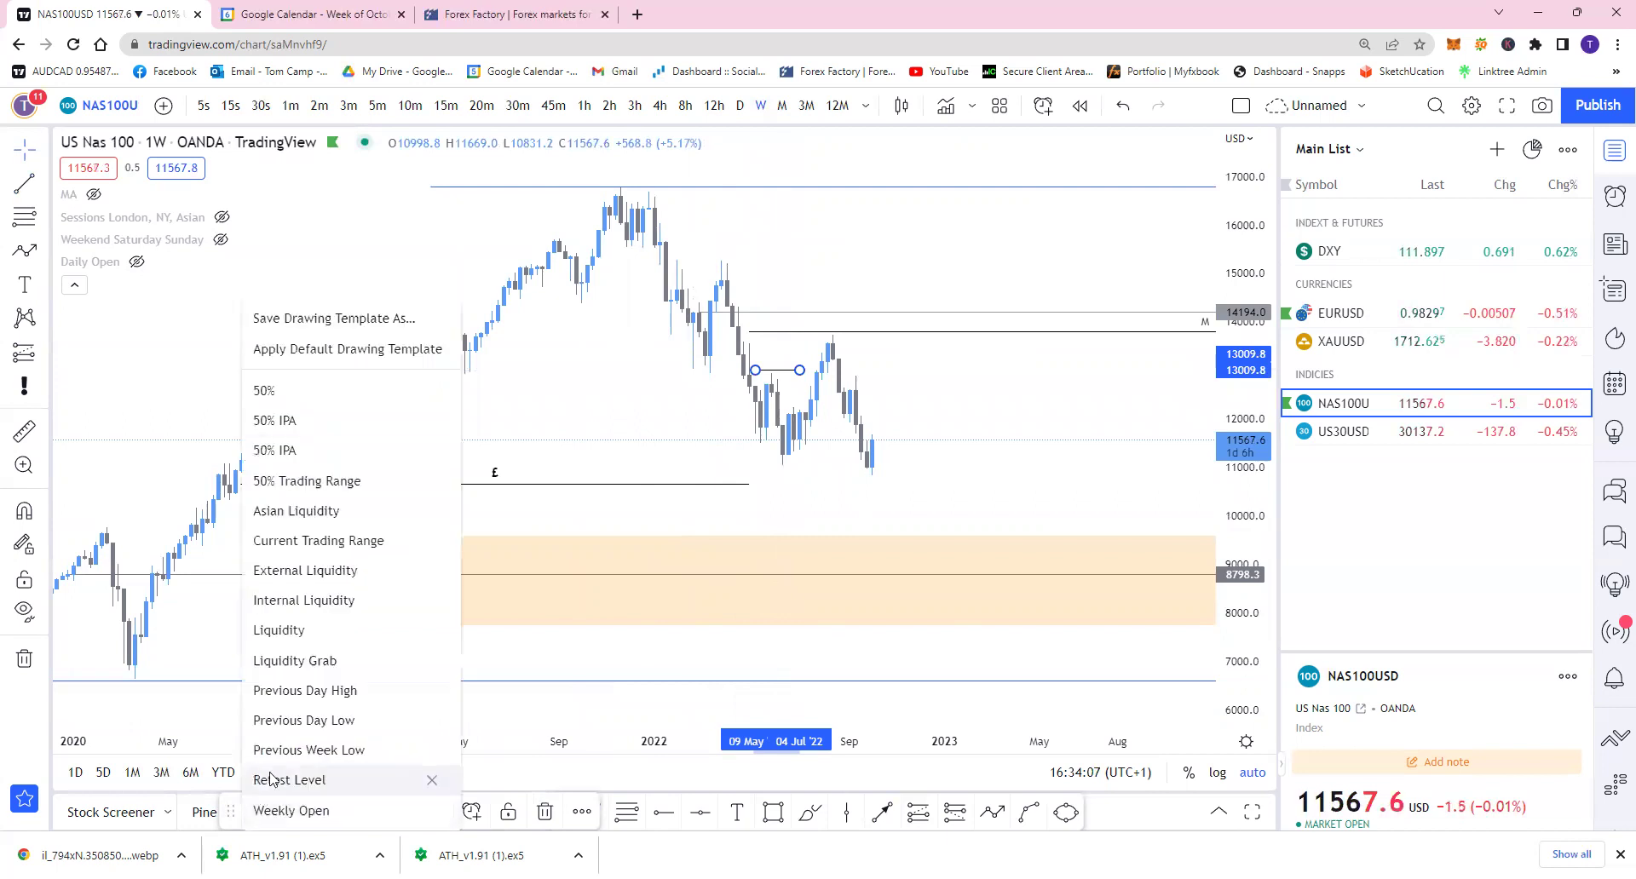
left_click(273, 628)
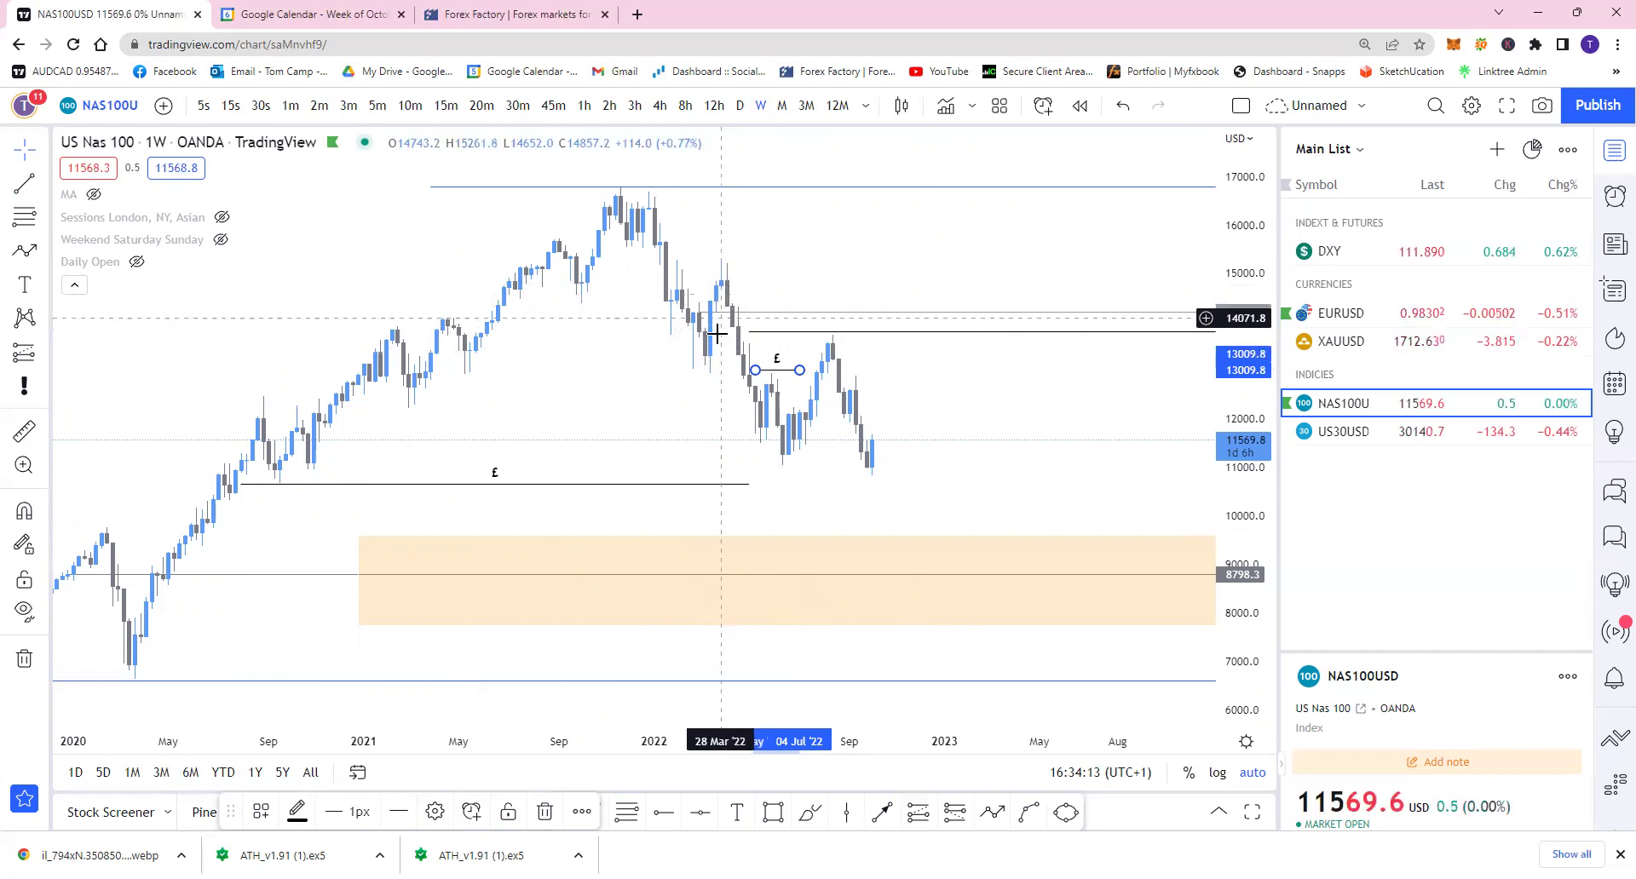
Check the 13009.8 liquidity line on the monthly chart and return to the weekly chart
left_click(783, 106)
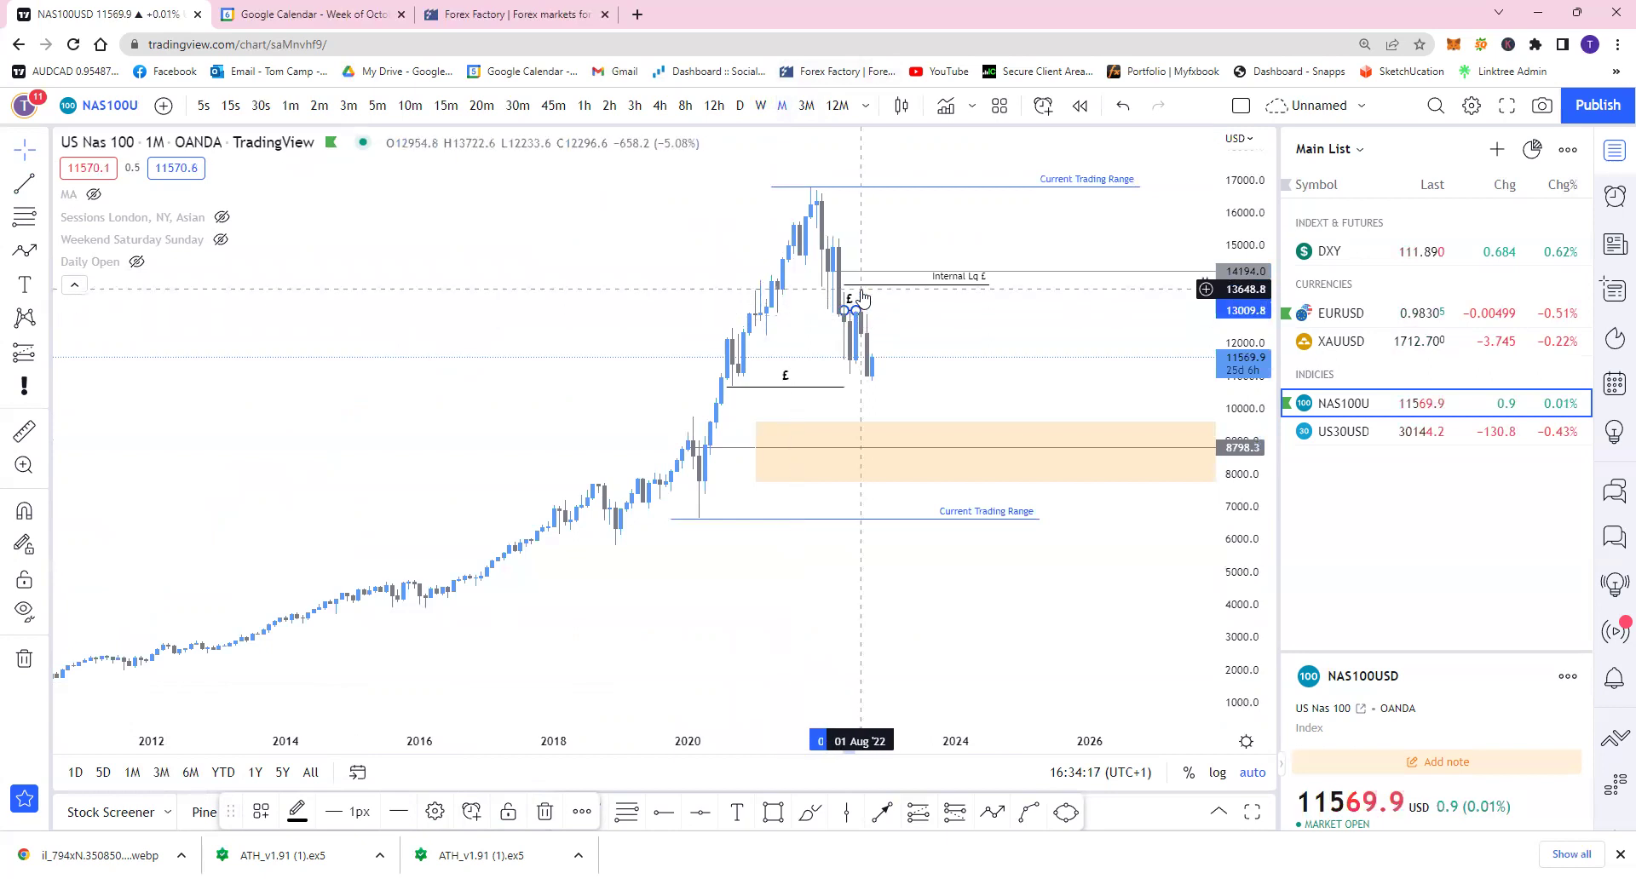
left_click(760, 105)
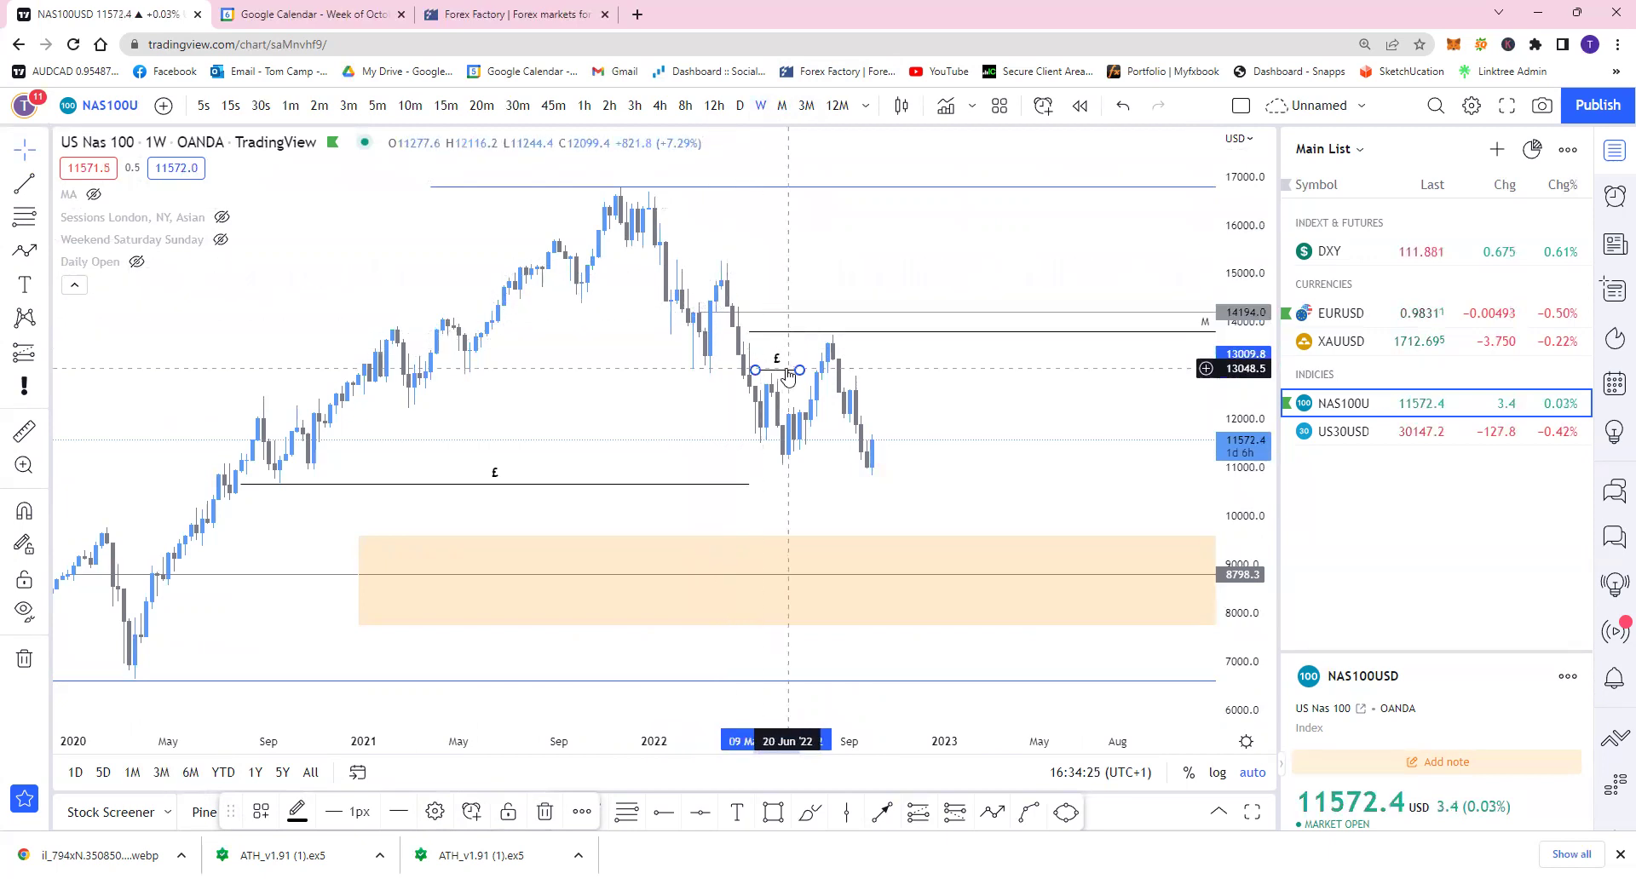
Delete the 13009.8 liquidity line and the unlabelled black horizontal line just above it from the weekly chart
key("Delete")
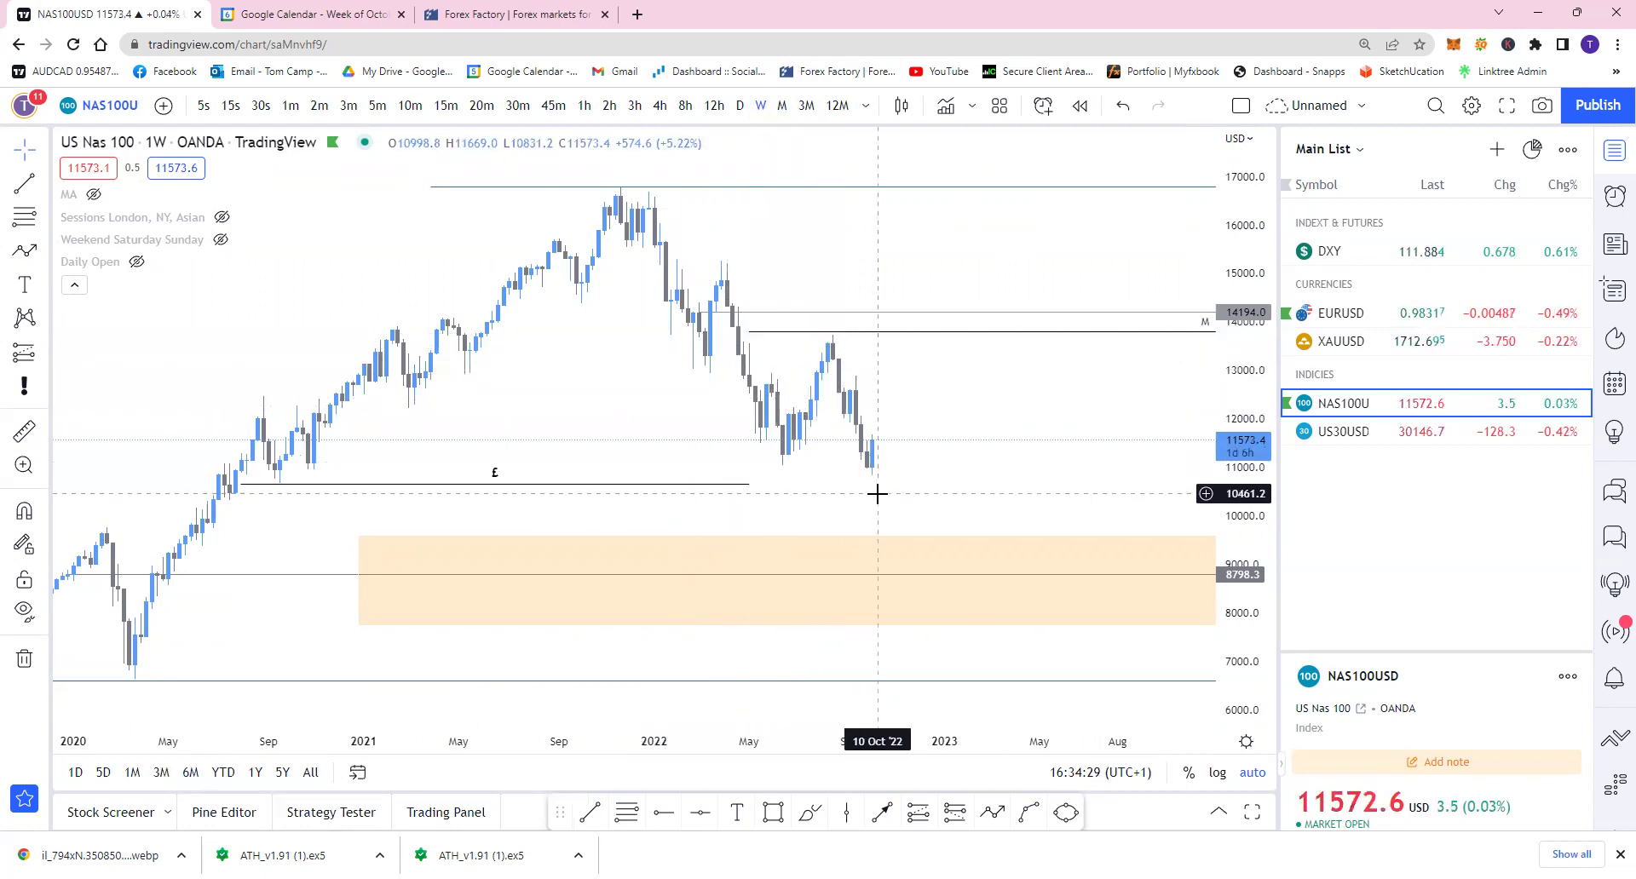
scroll(821, 509, "up", 2)
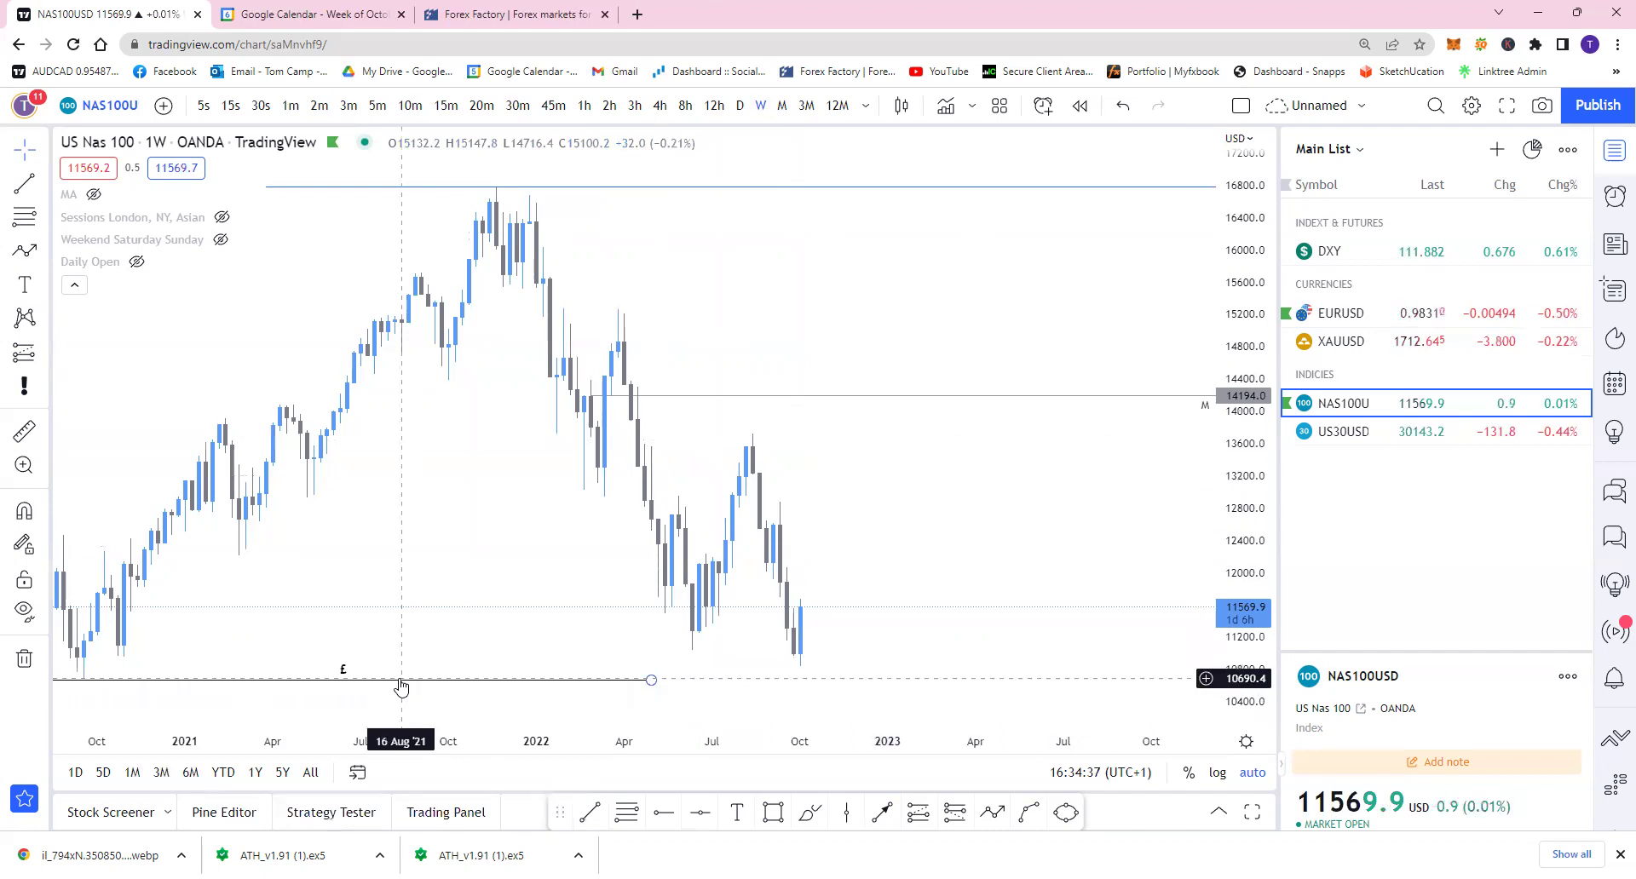
scroll(322, 503, "down", 2)
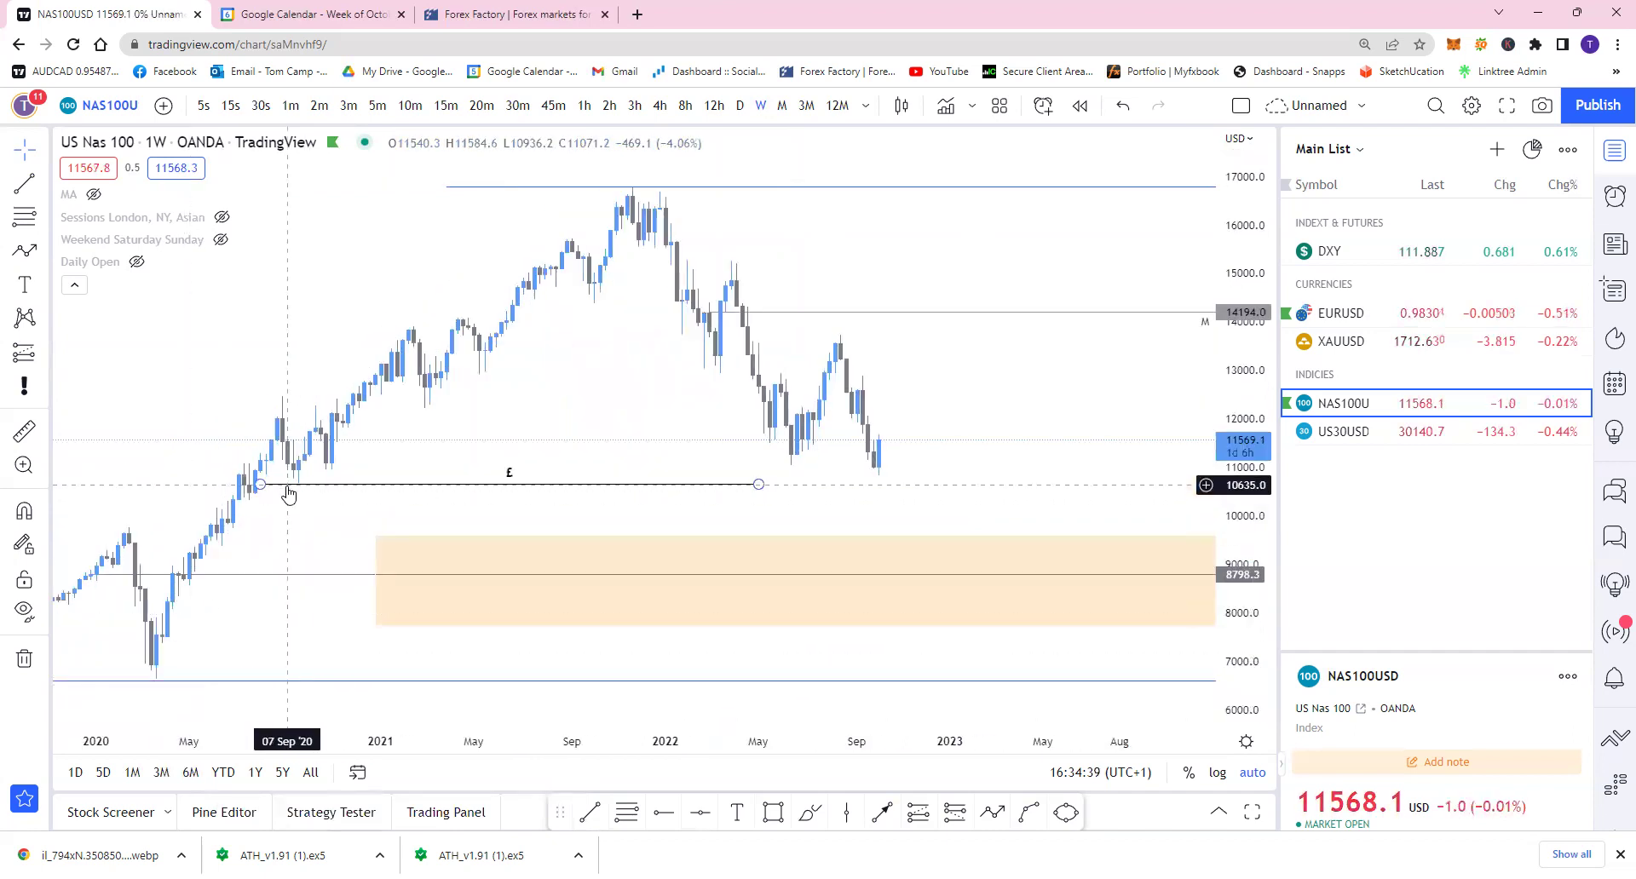
scroll(767, 456, "up", 3)
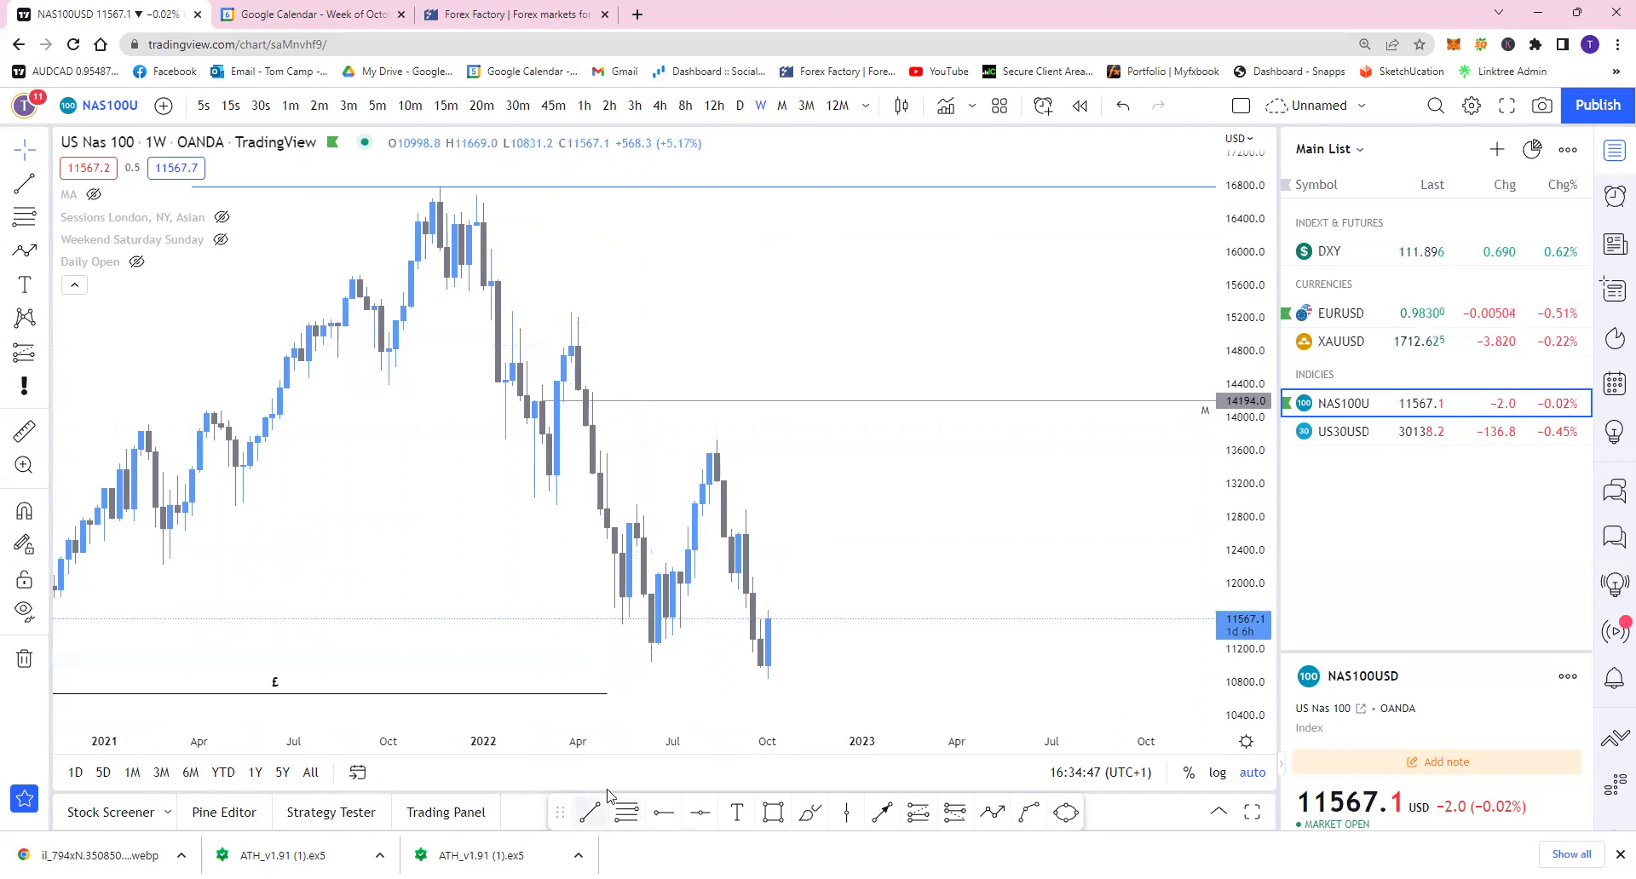
Draw a horizontal trend line at 15303.4 from 24 January to 18 April 2022 and apply the Liquidity template to it
left_click_drag(502, 309, 592, 308)
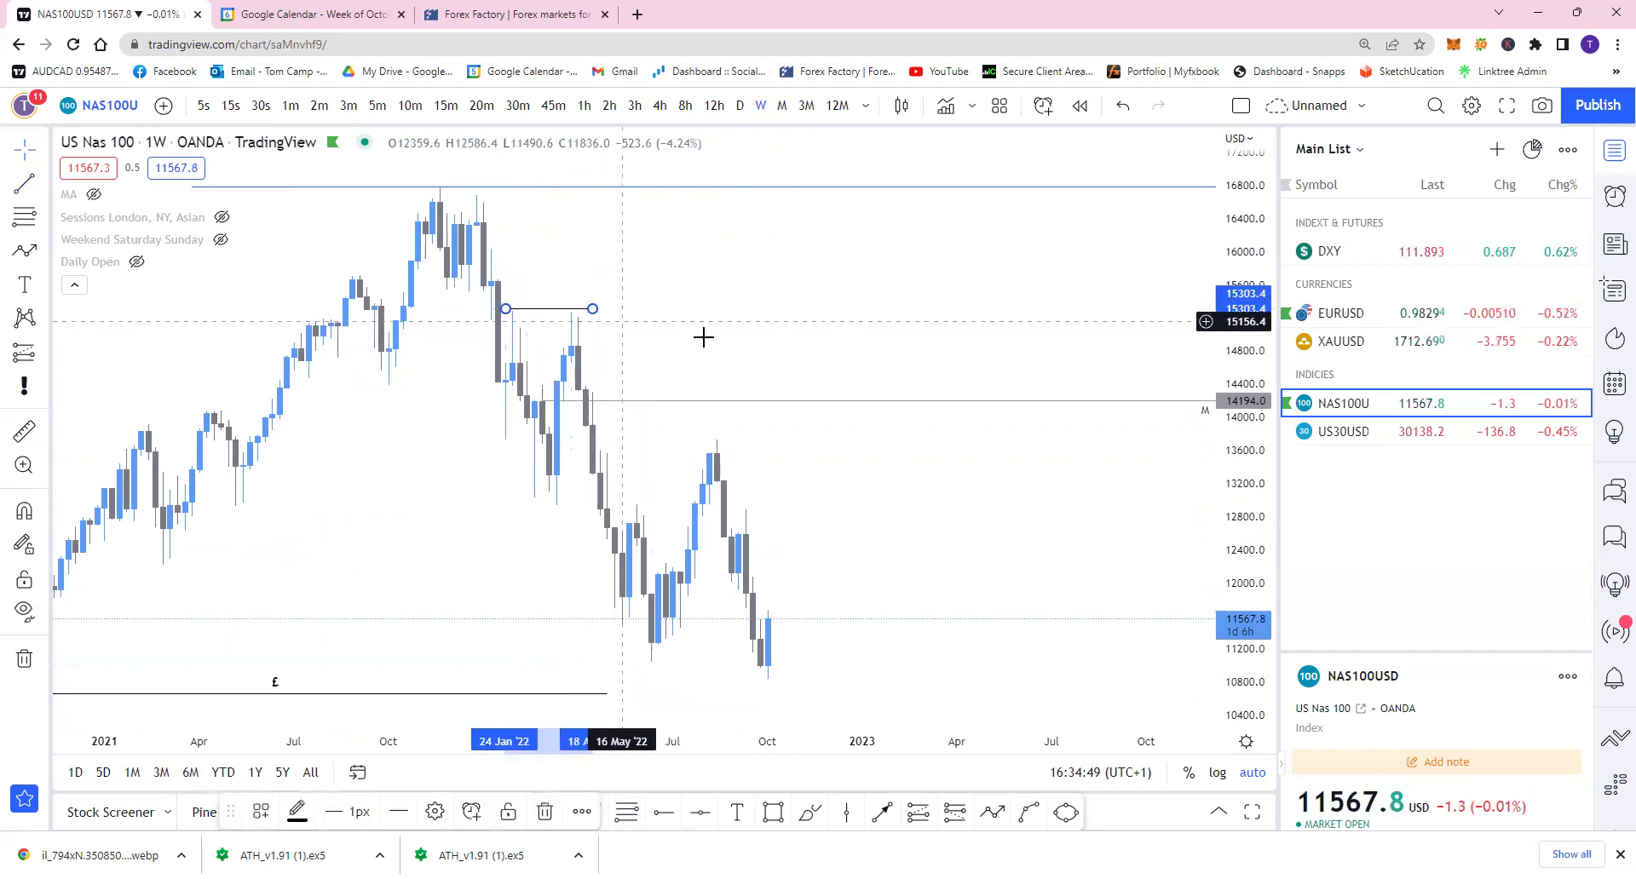
left_click(261, 811)
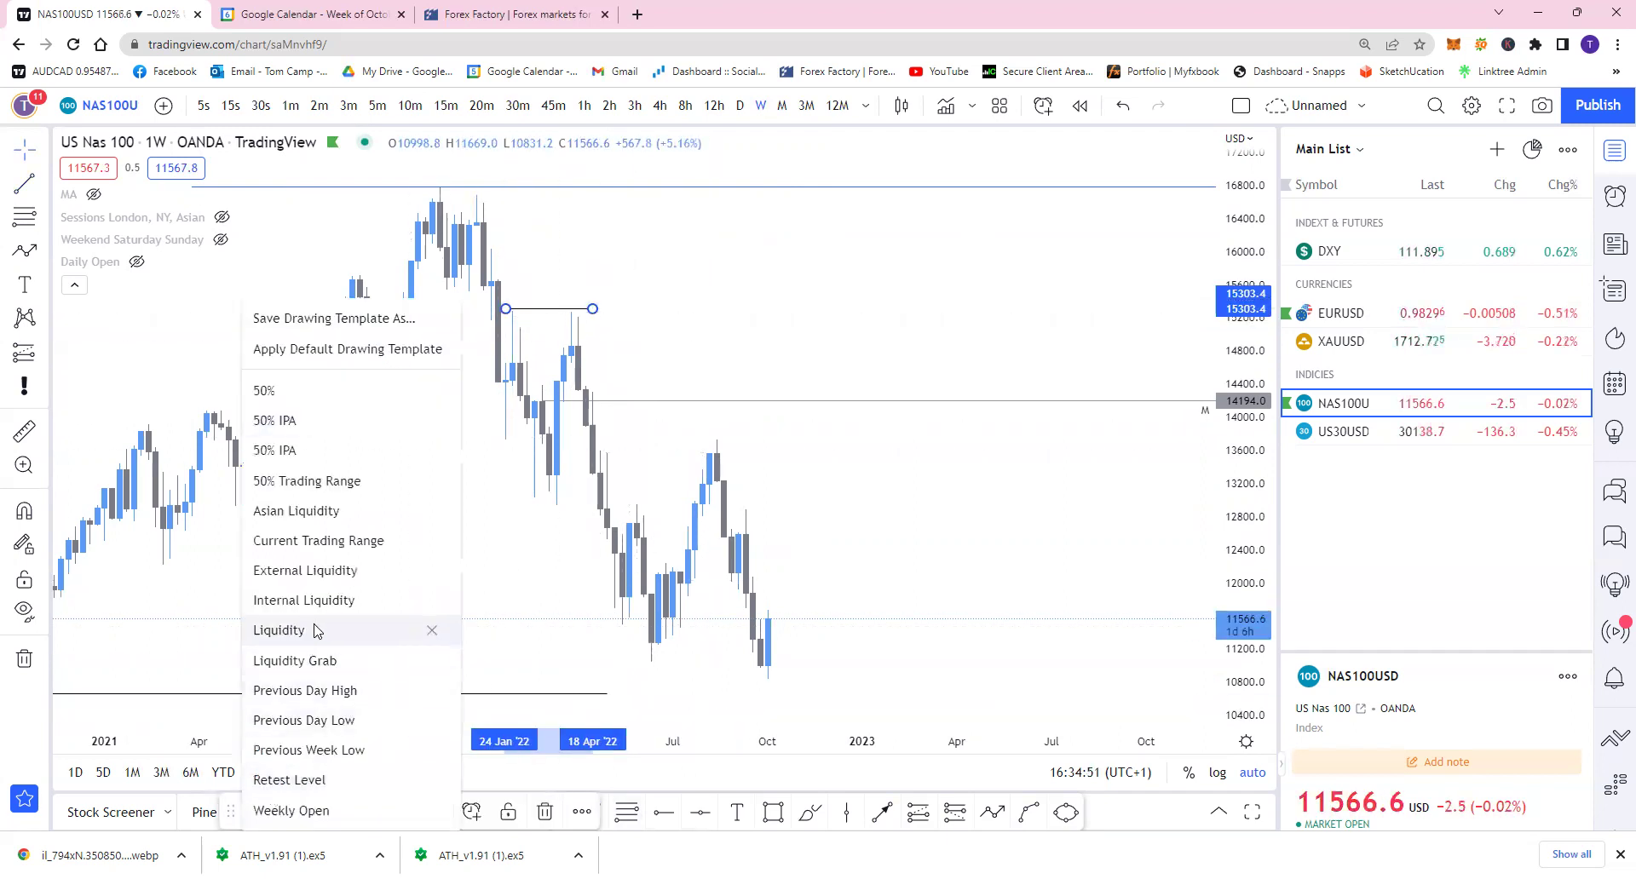
left_click(324, 599)
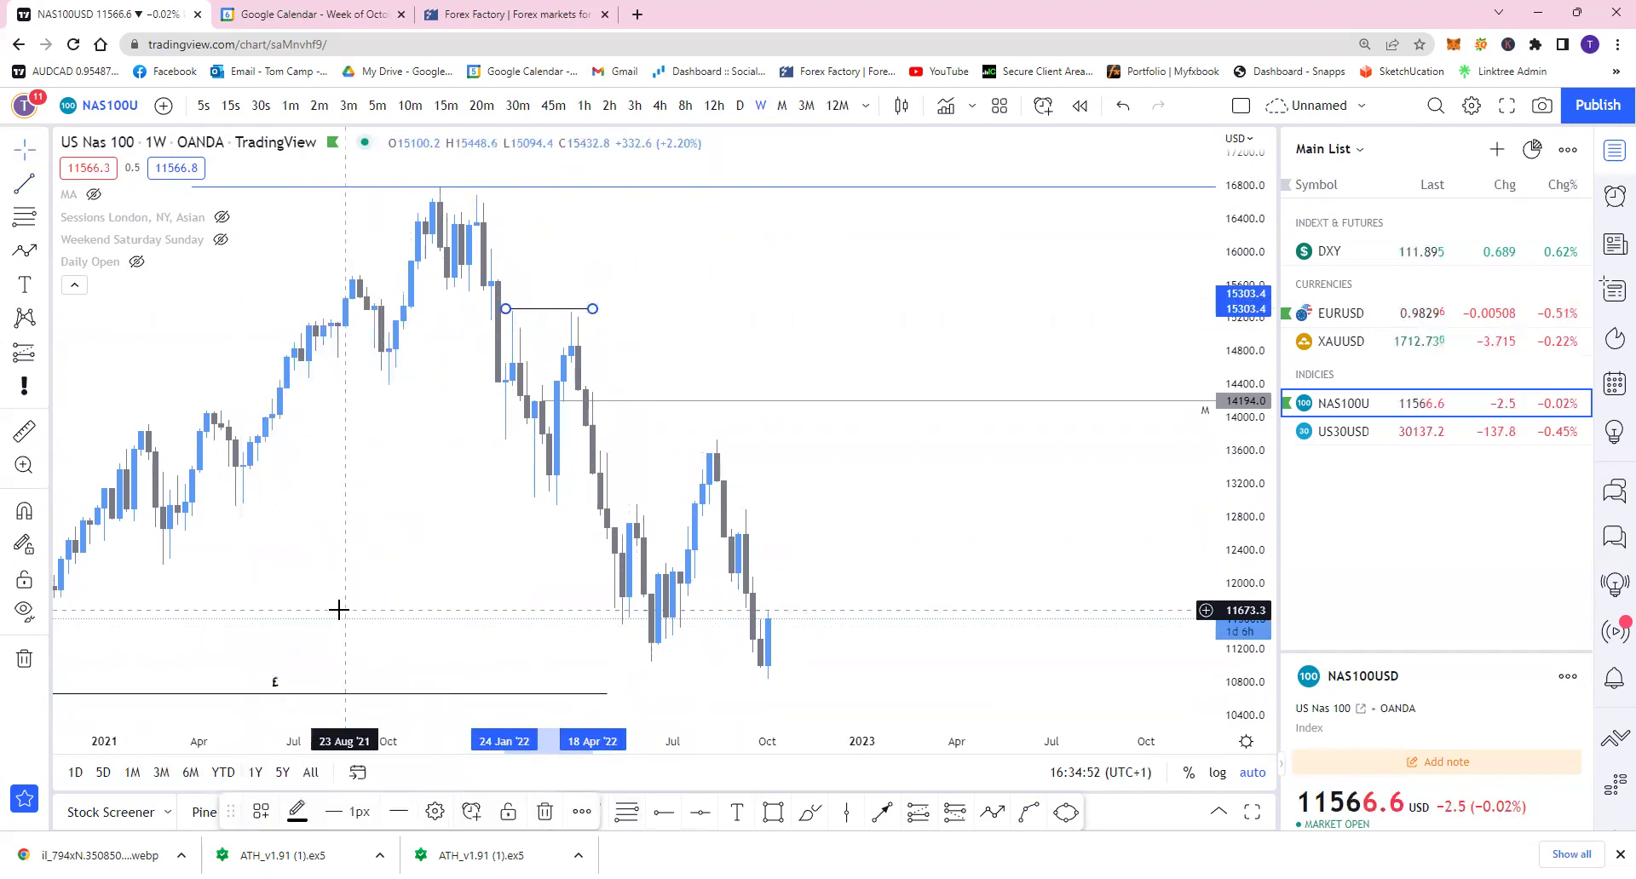
left_click(261, 811)
left_click(278, 628)
Draw a Current Trading Range line at 13720.2 from 18 July to 26 December 2022 and place a copy at the latest weekly low
scroll(807, 483, "down", 3)
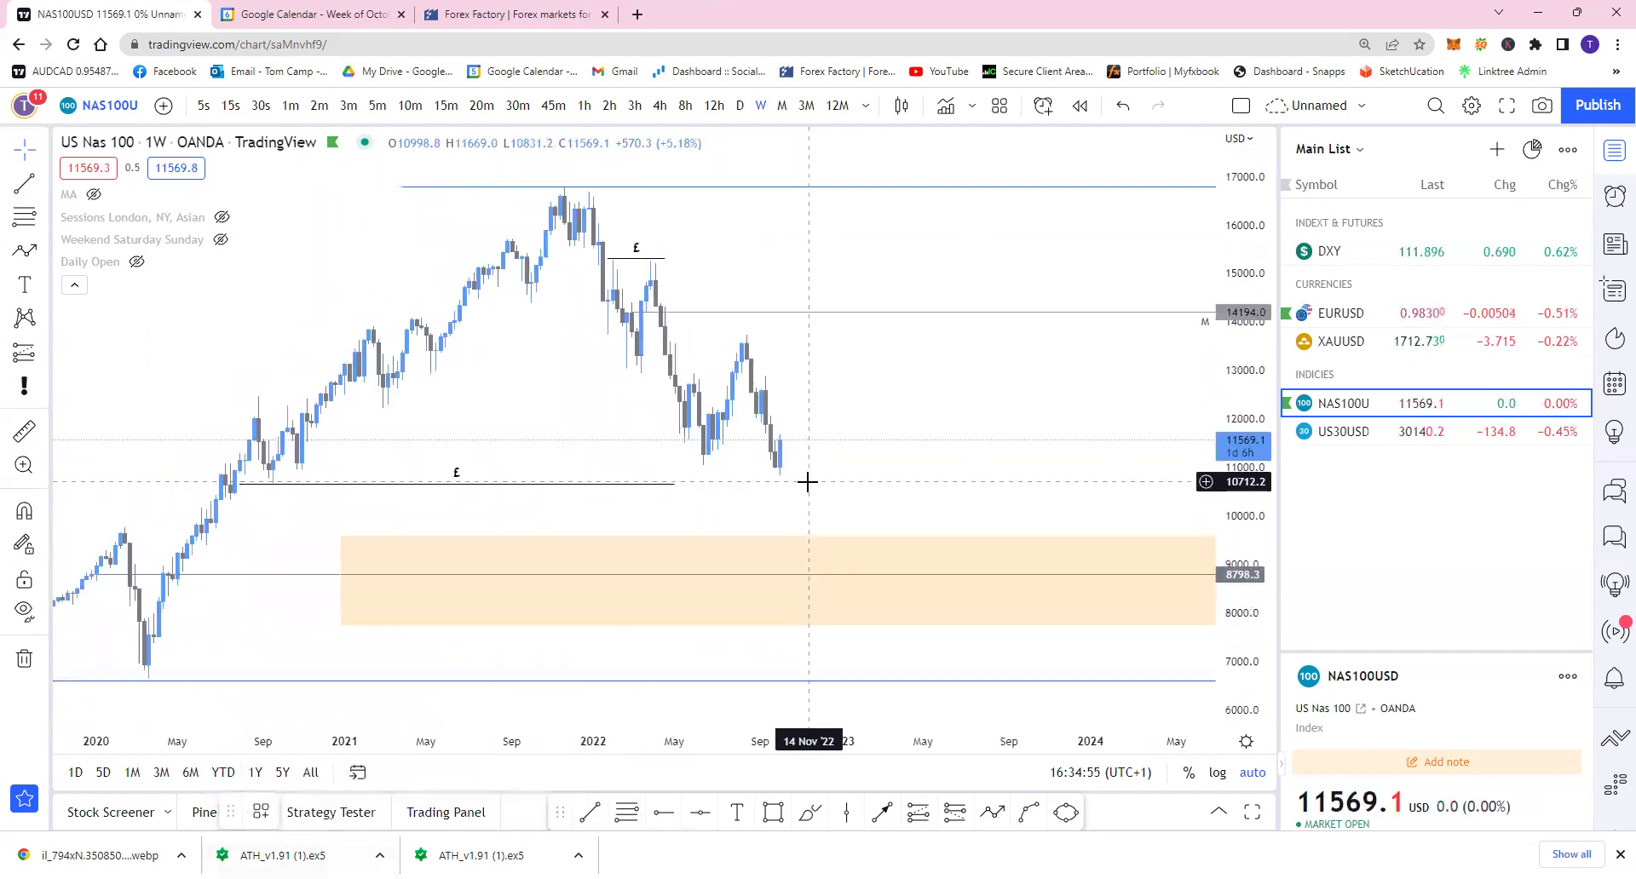
scroll(807, 482, "down", 2)
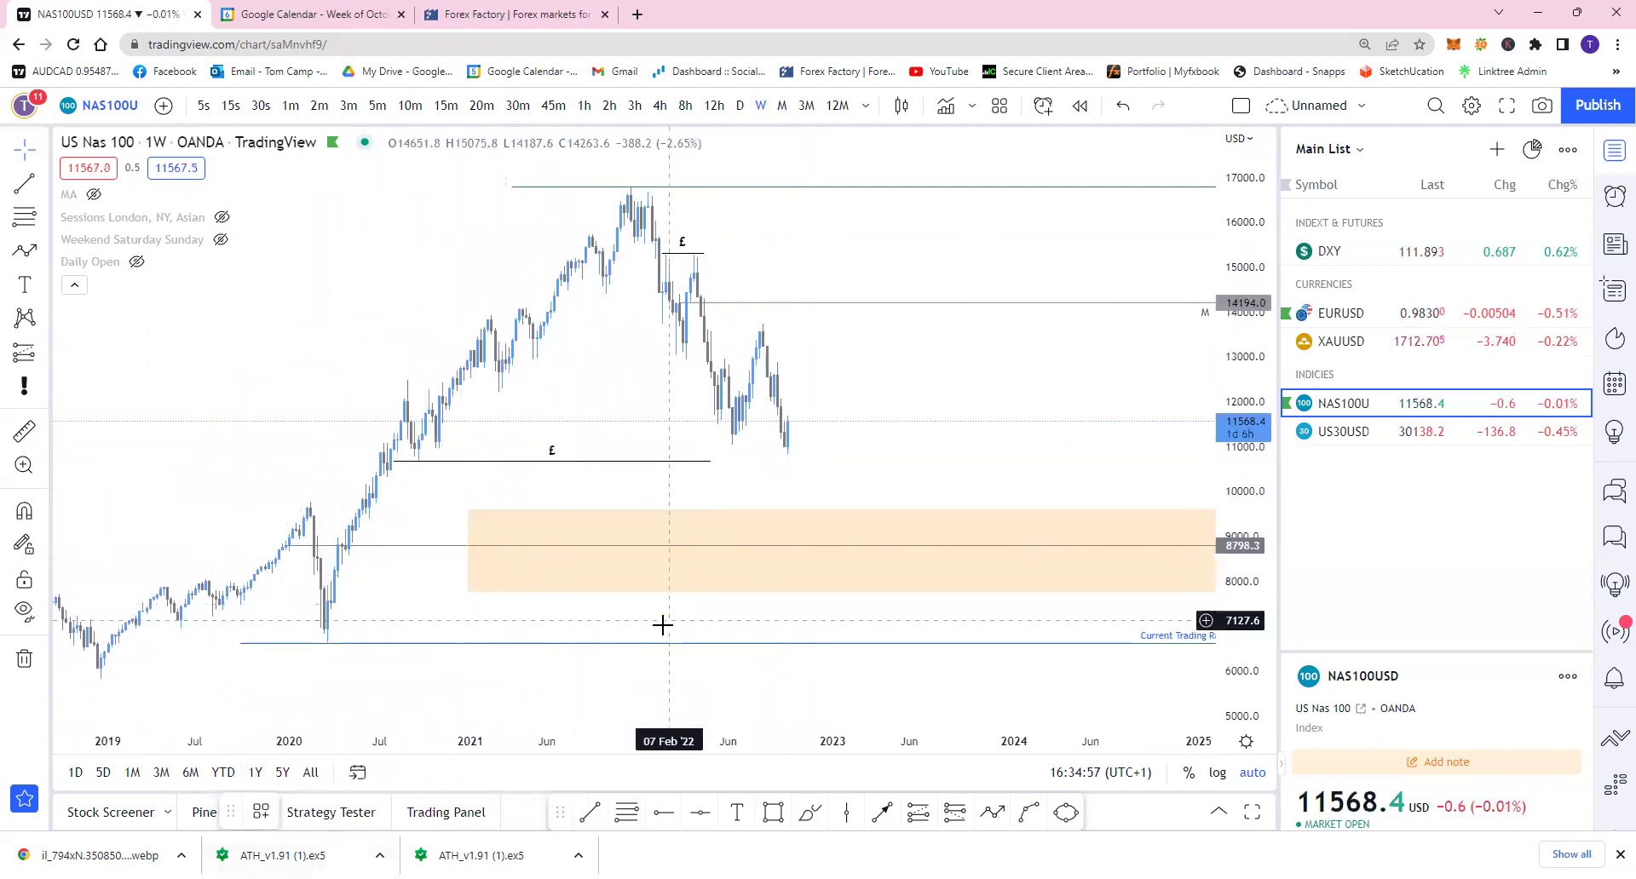
scroll(870, 573, "up", 3)
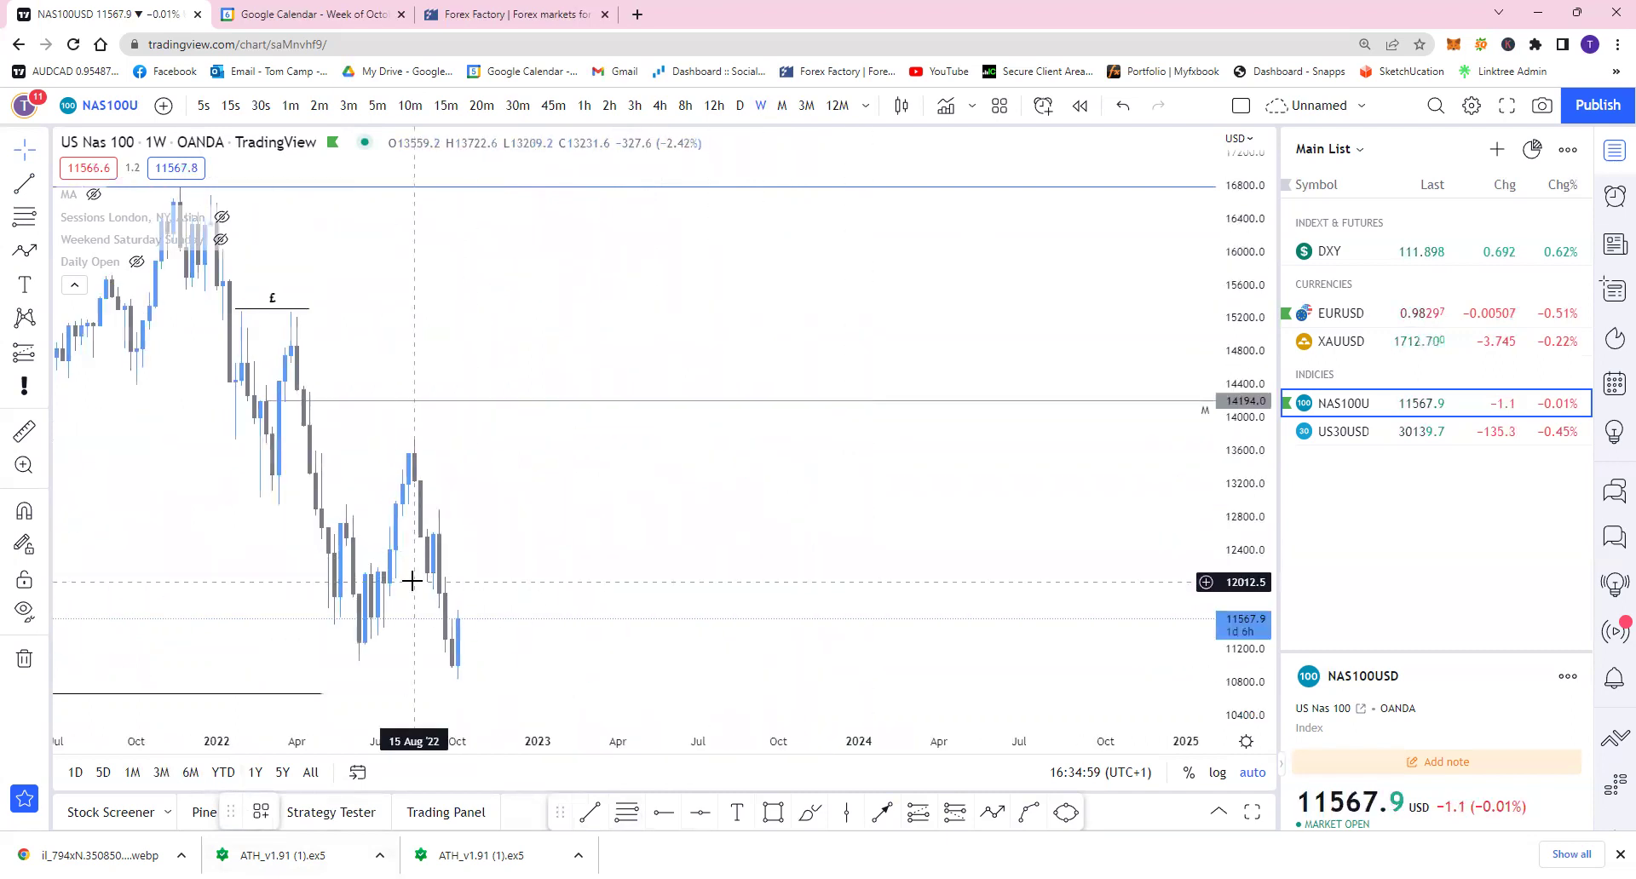
left_click_drag(509, 541, 660, 545)
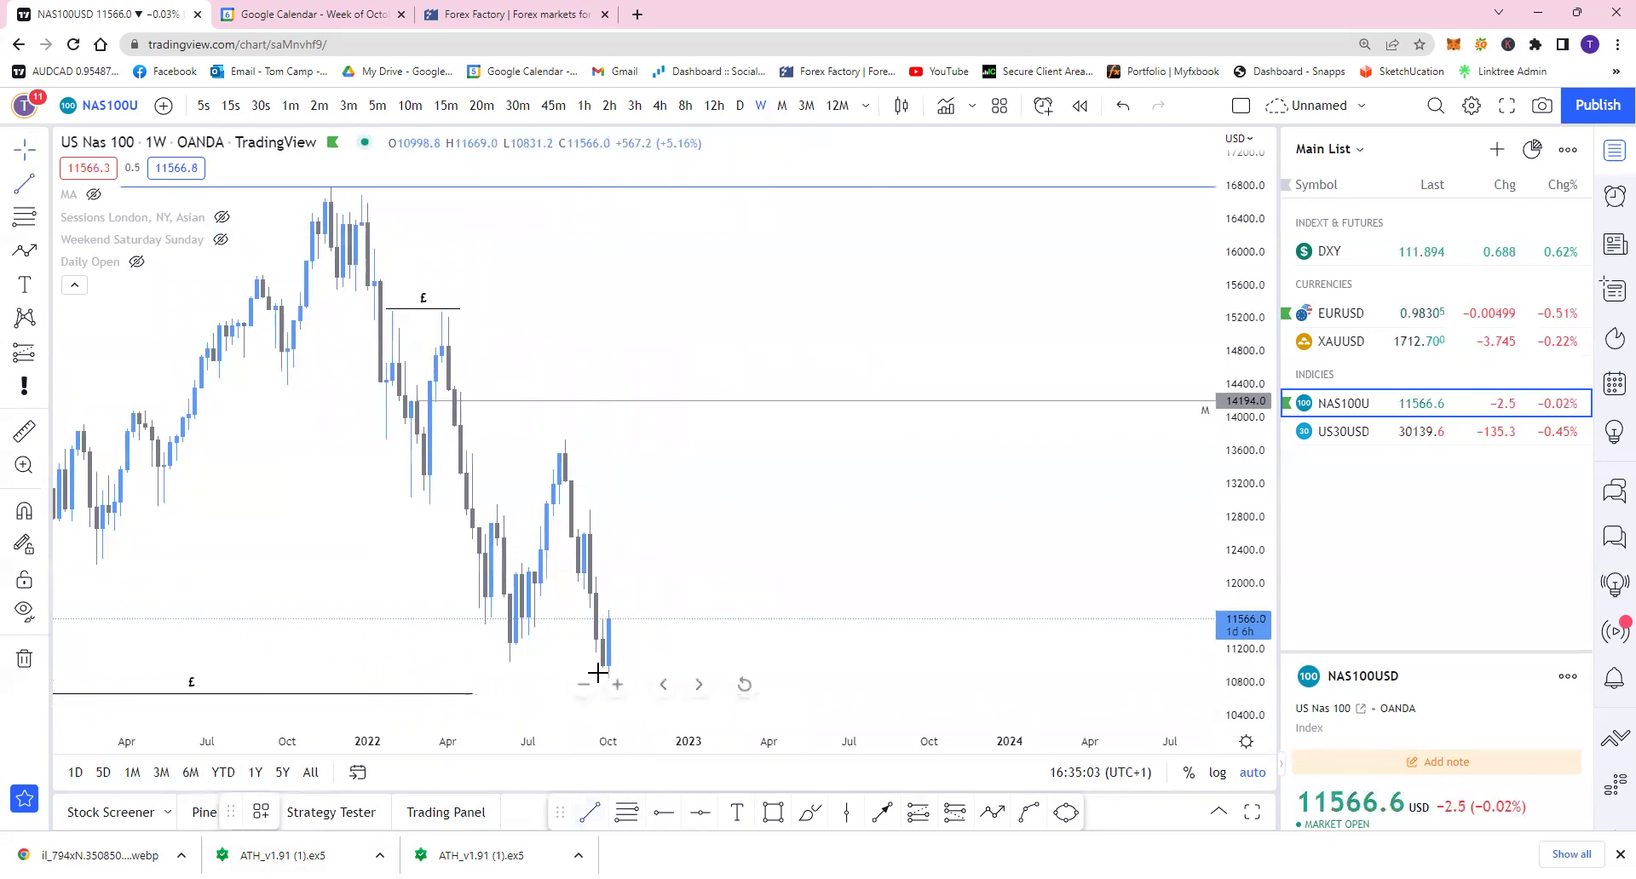
left_click(540, 440)
left_click(683, 440)
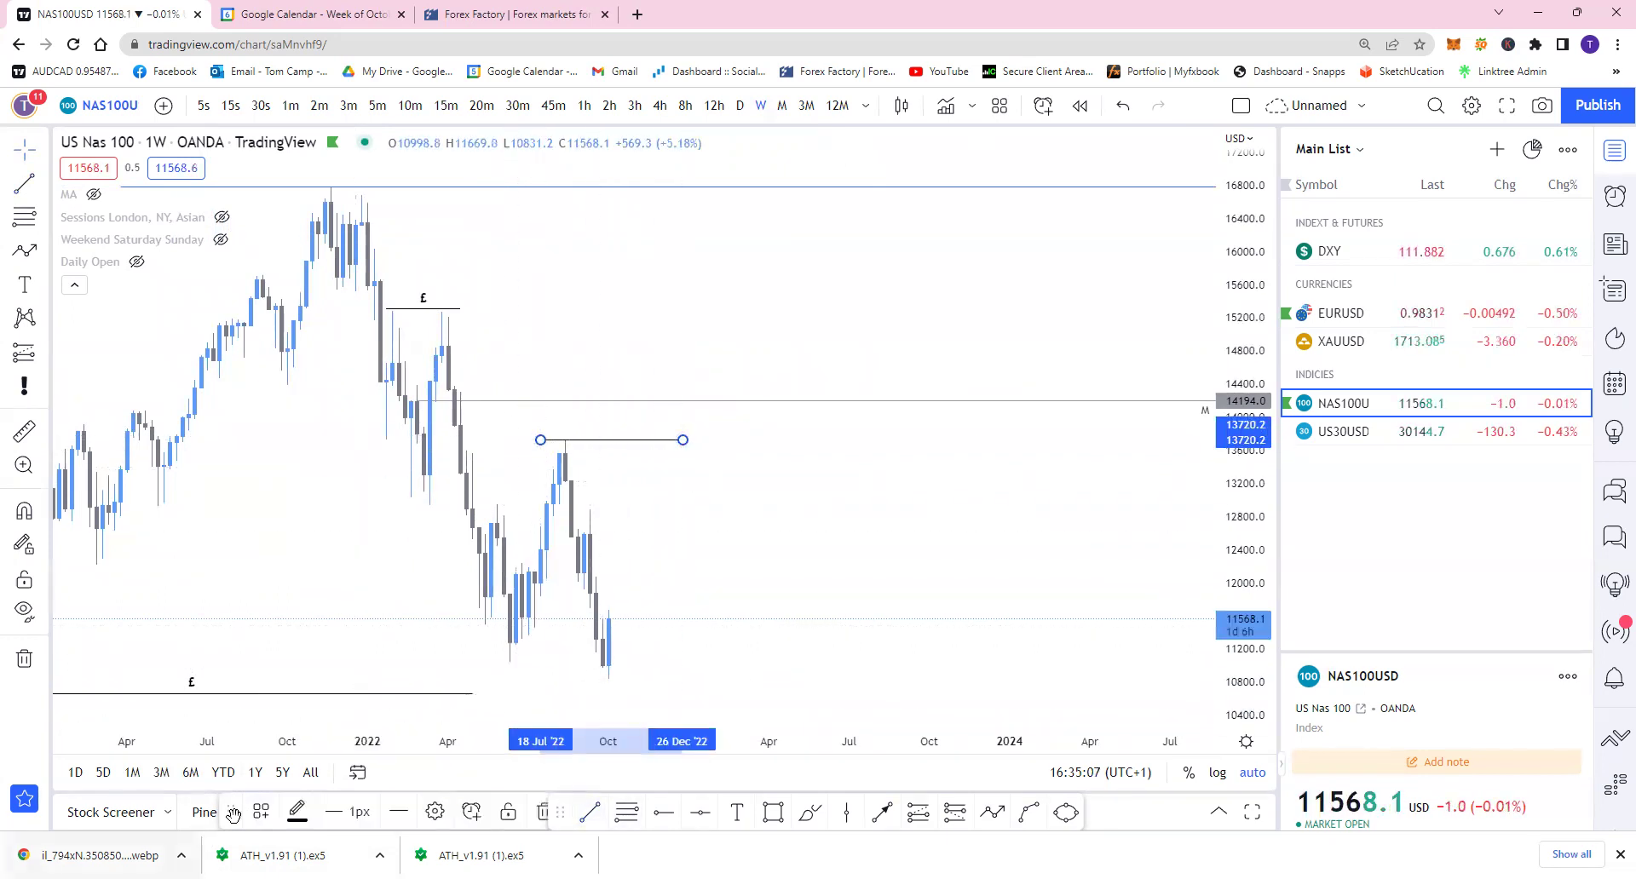
left_click(269, 812)
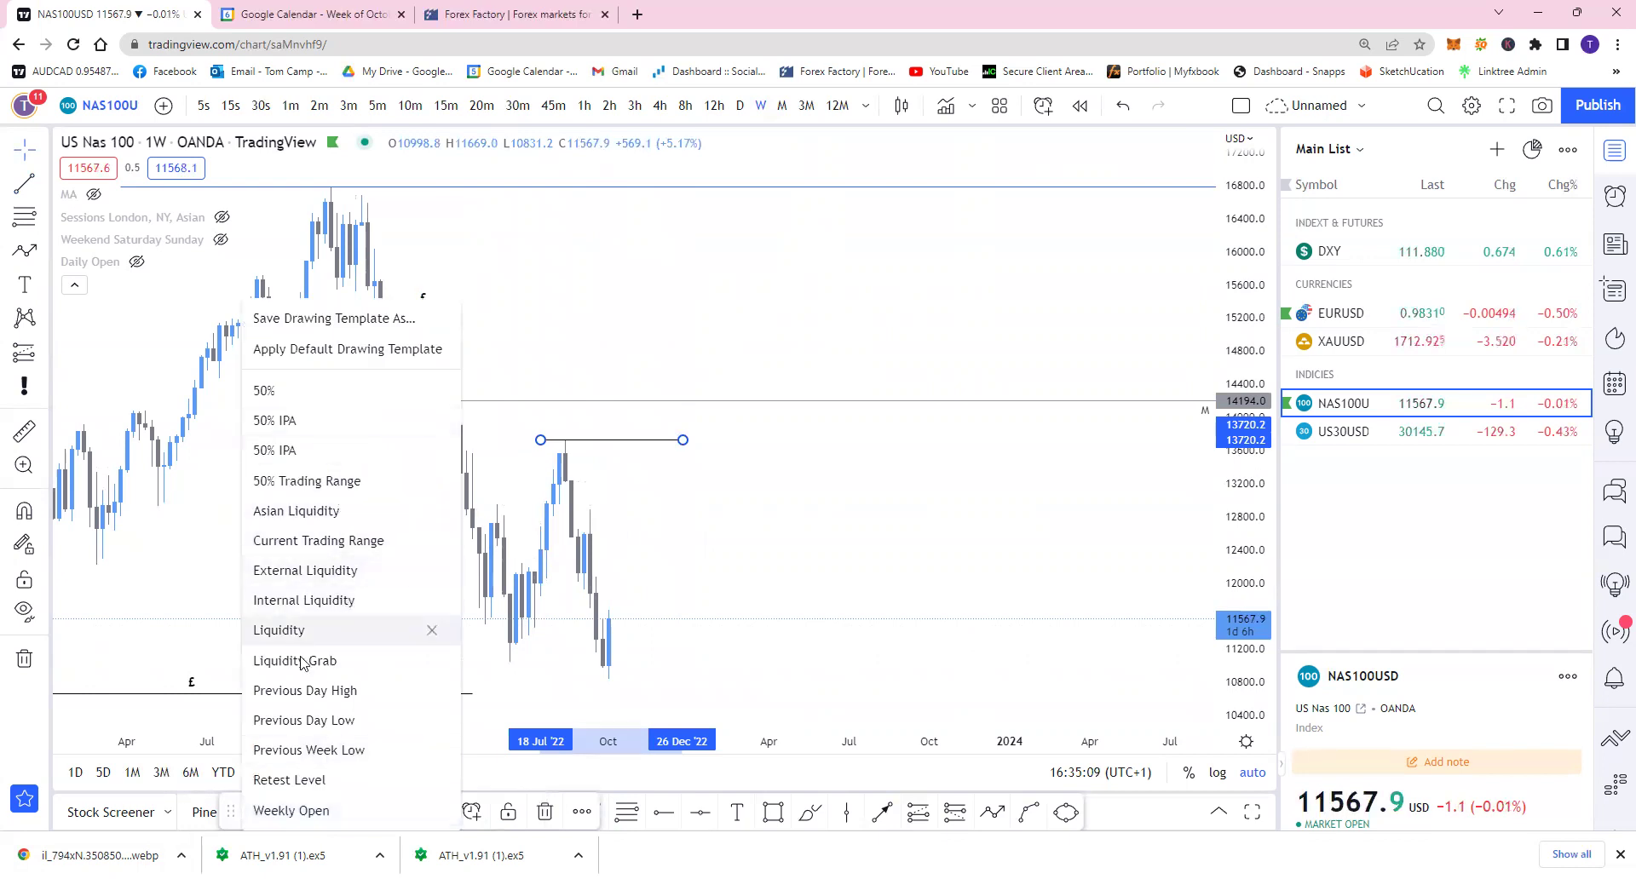
left_click(318, 540)
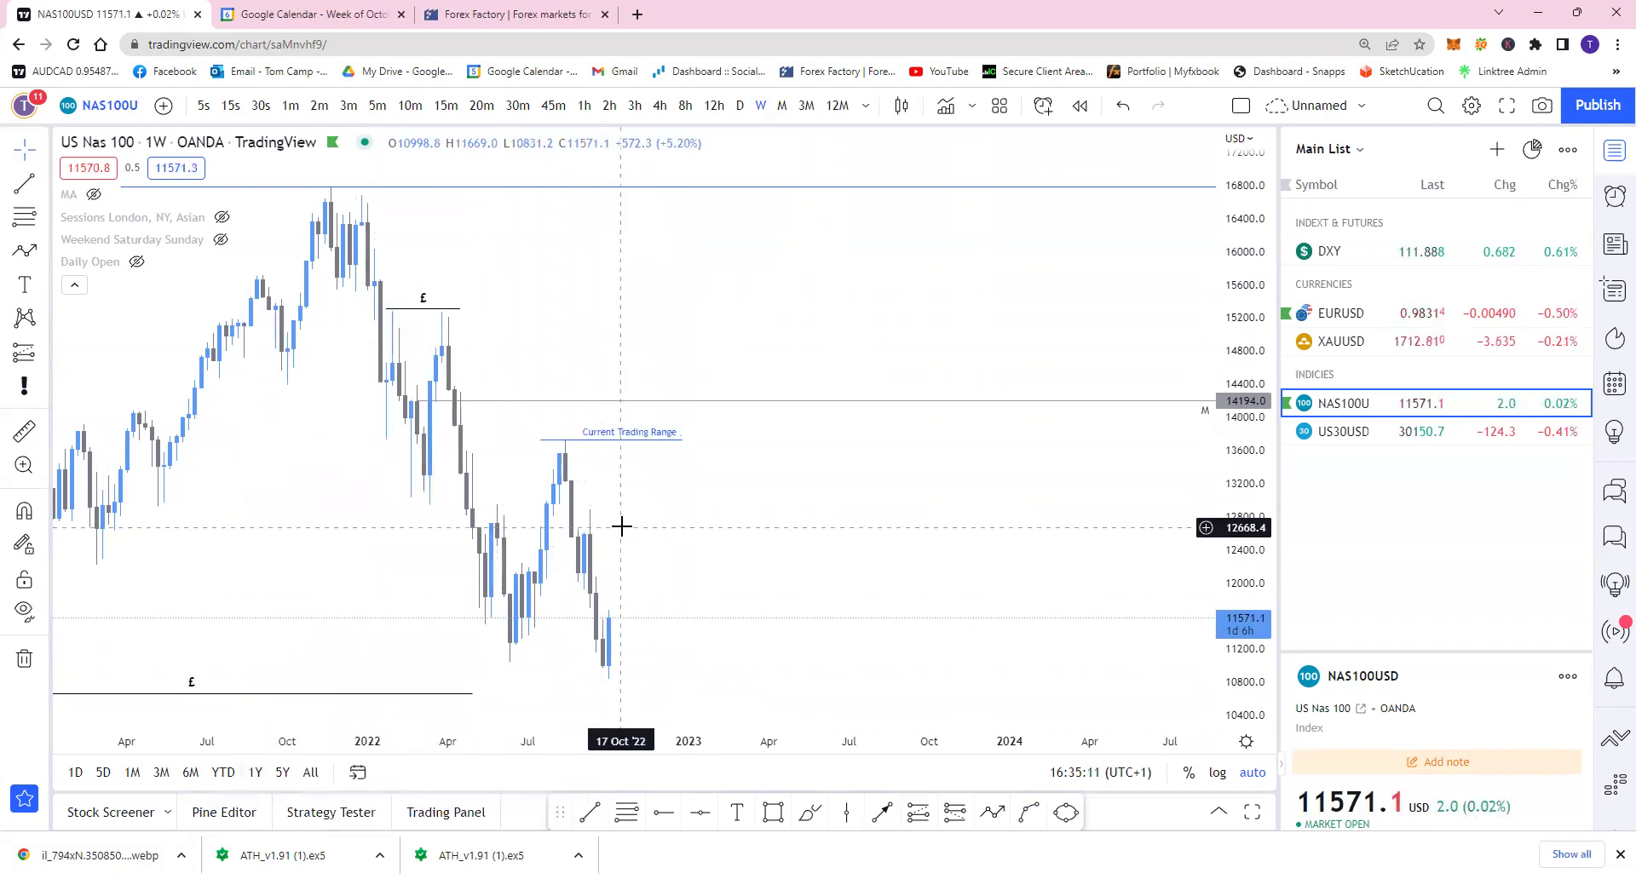
left_click_drag(641, 443, 689, 689)
left_click(631, 573)
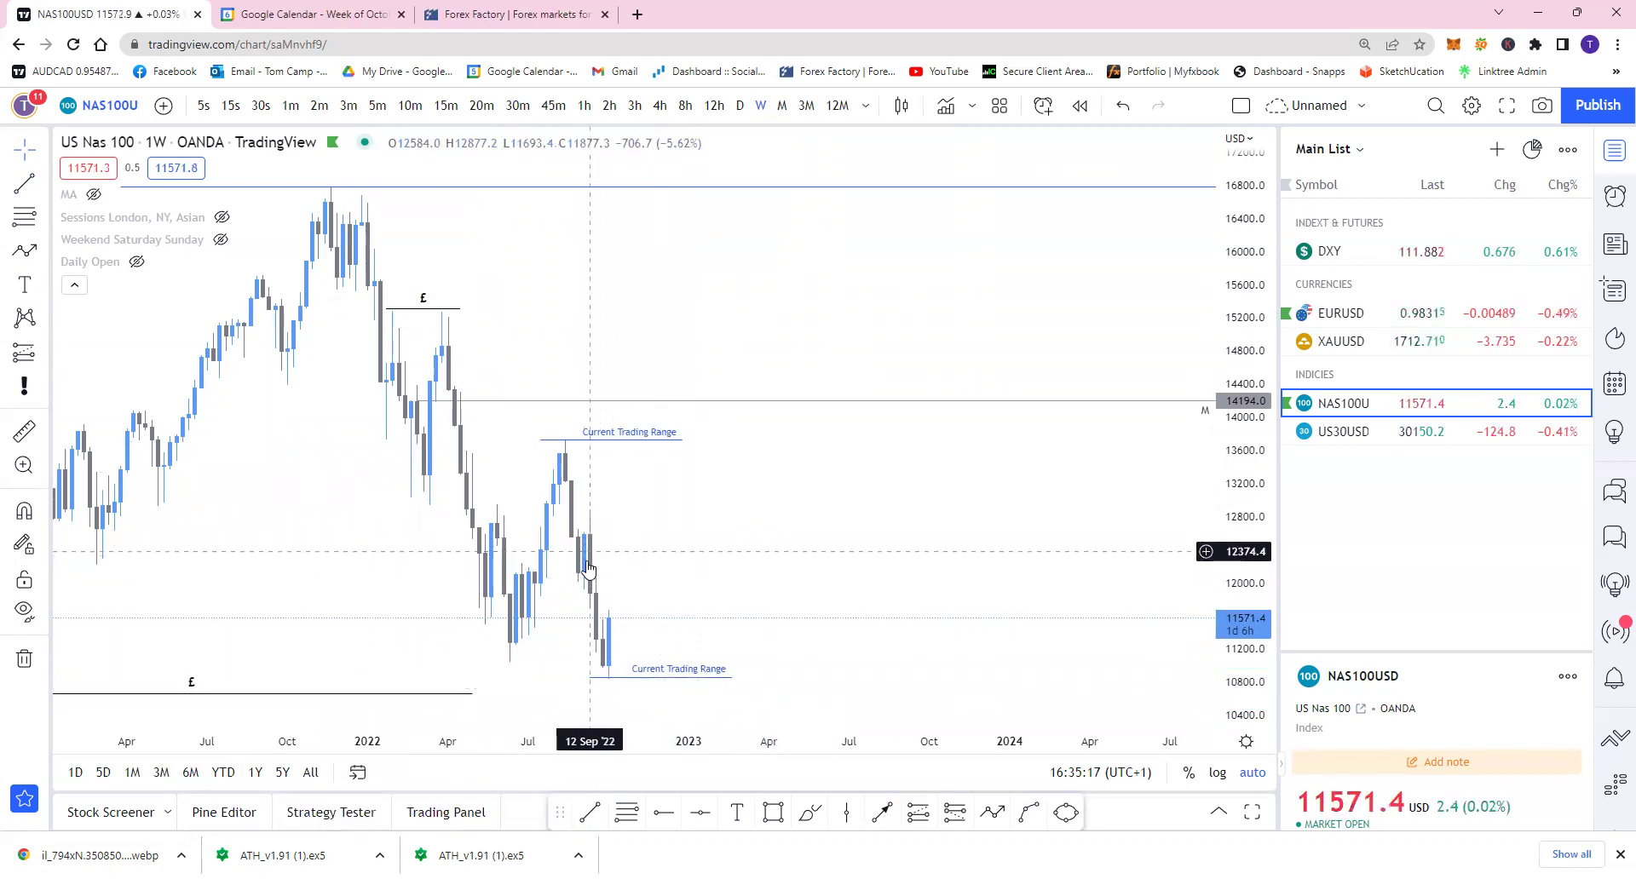
Place a horizontal ray at 12103.0 starting from 5 September 2022 and apply the Weekly template to it
key("alt+j")
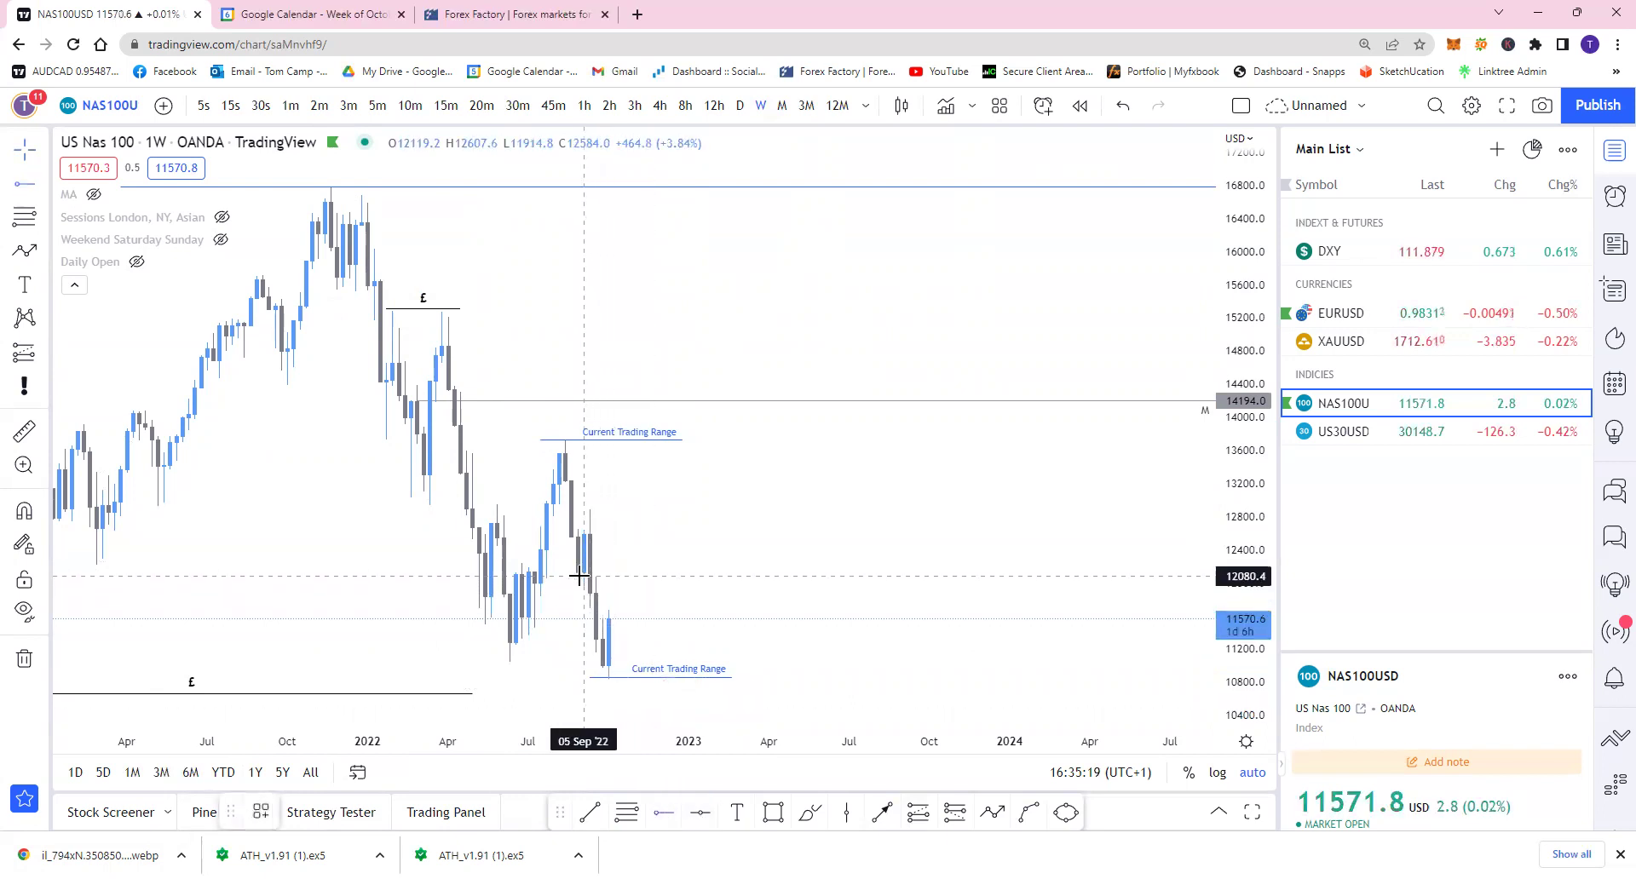
left_click(583, 575)
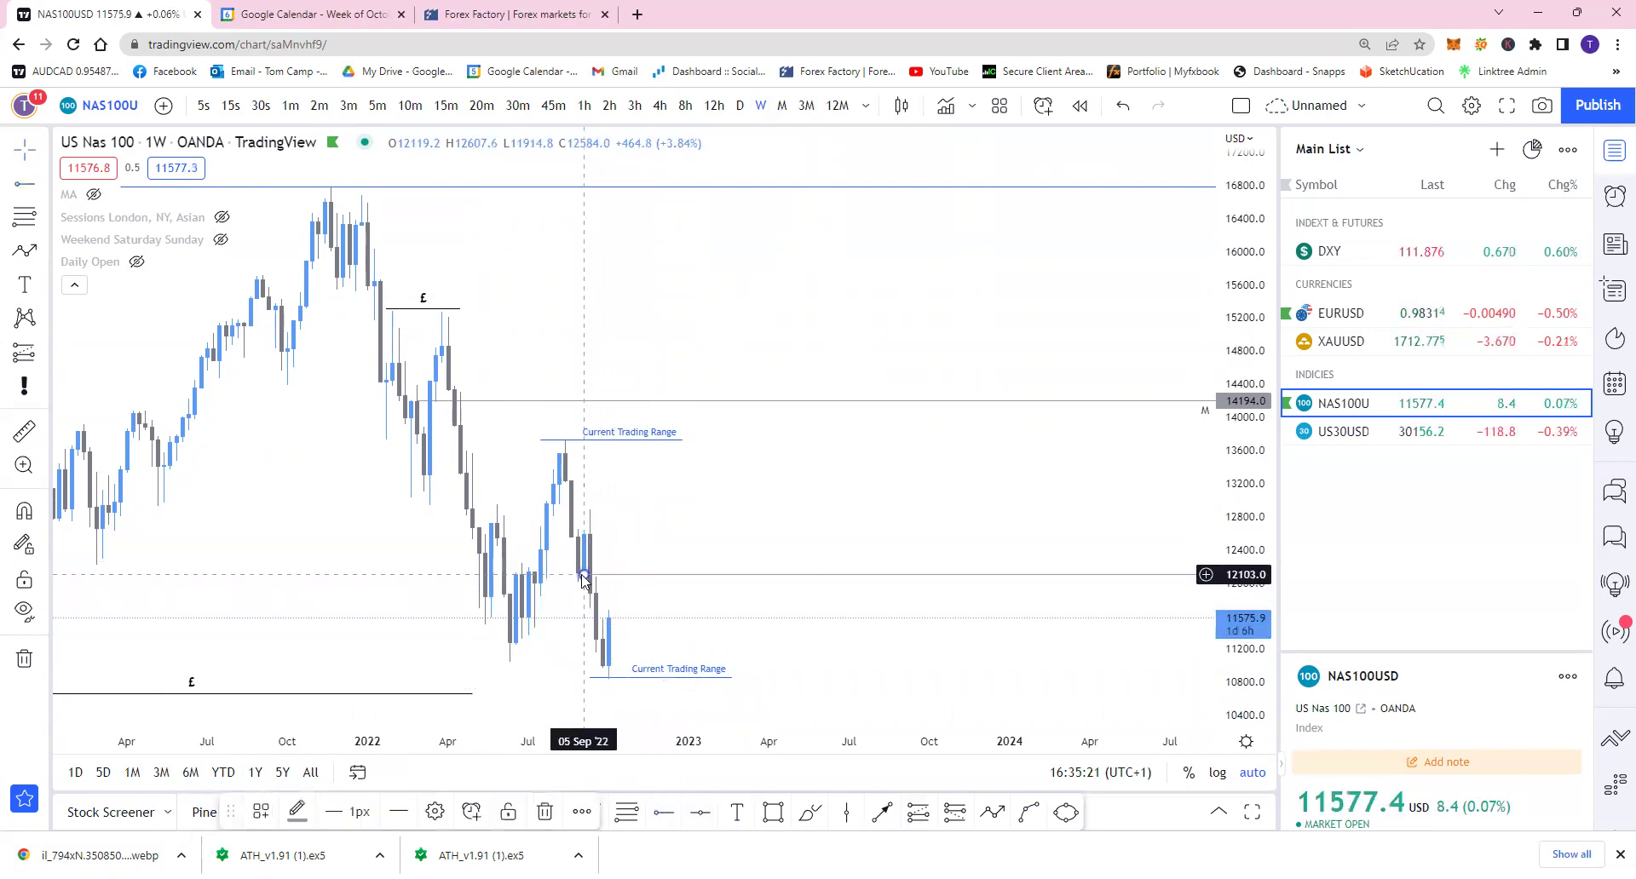
left_click(259, 813)
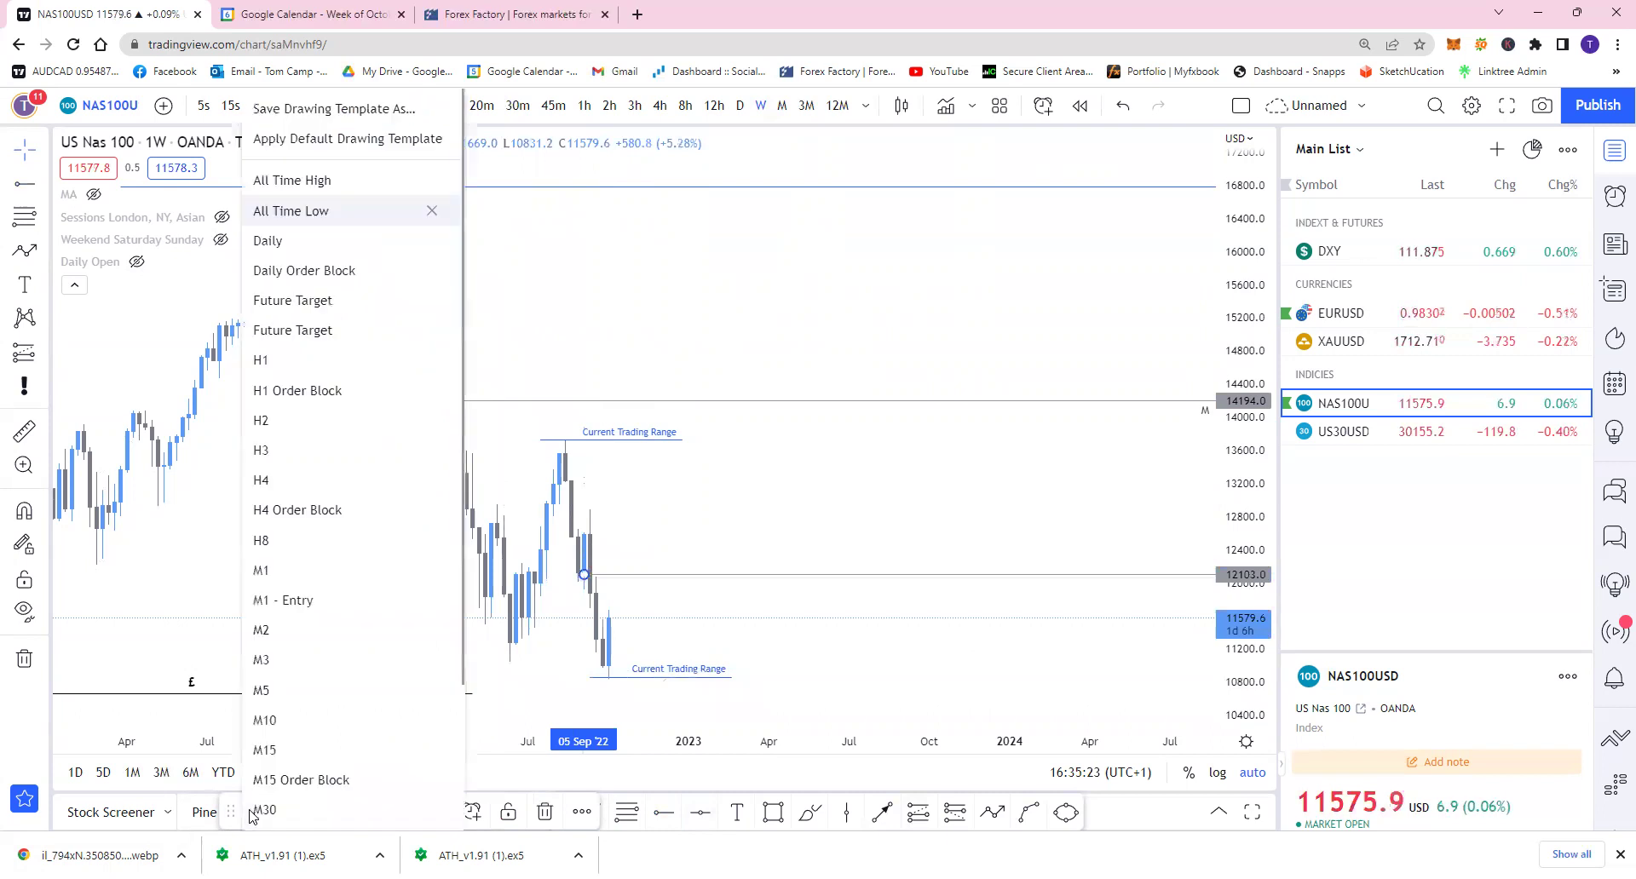
scroll(311, 741, "down", 2)
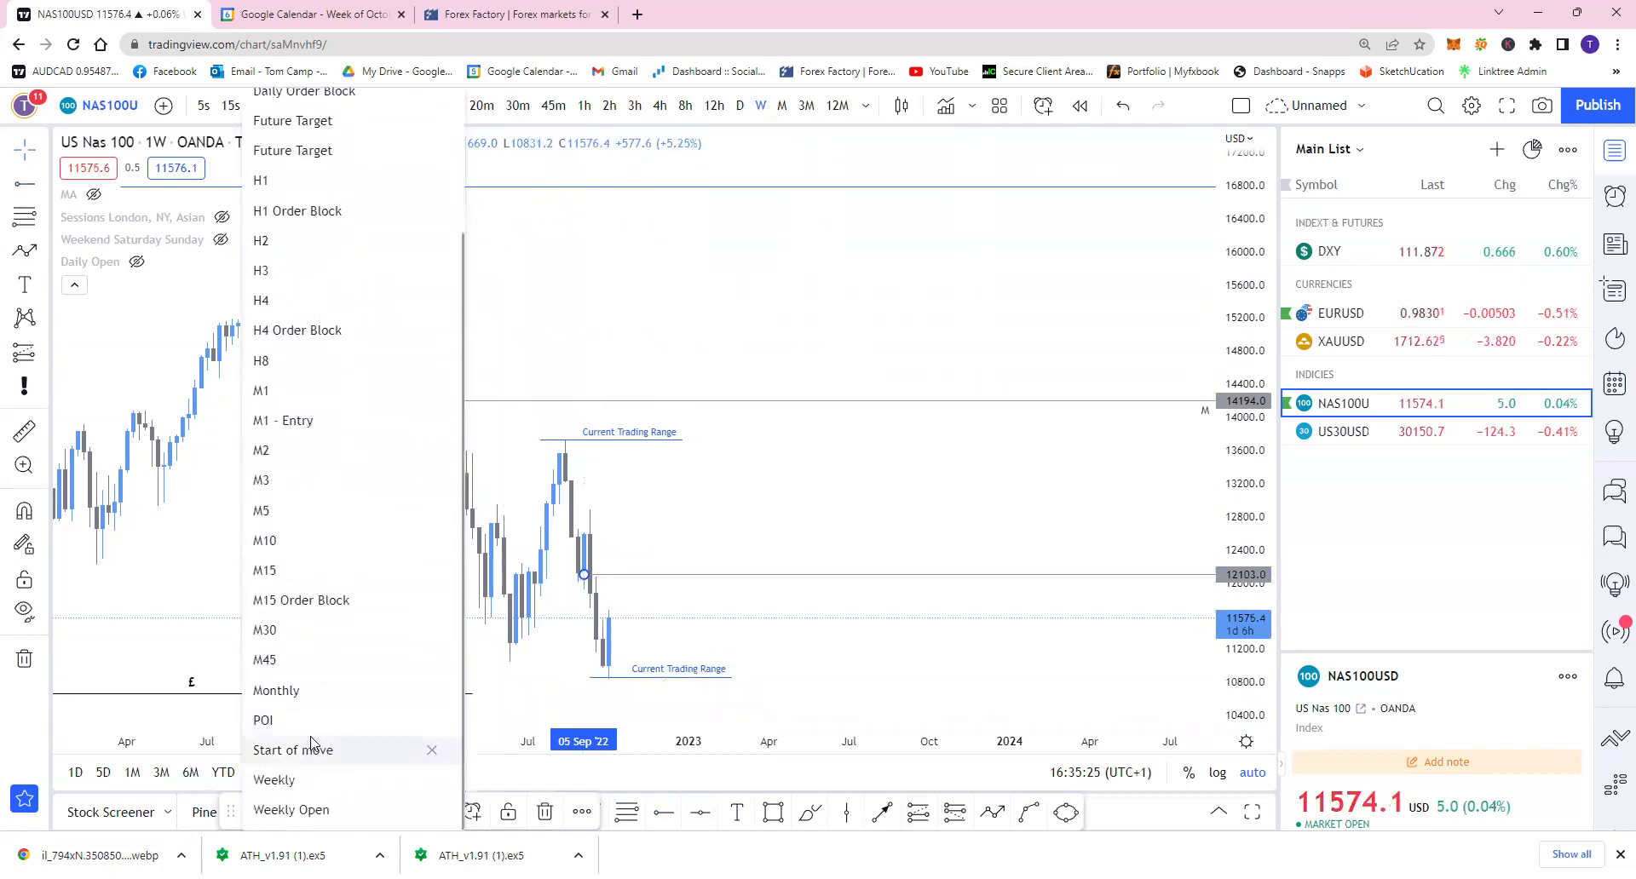
left_click(277, 780)
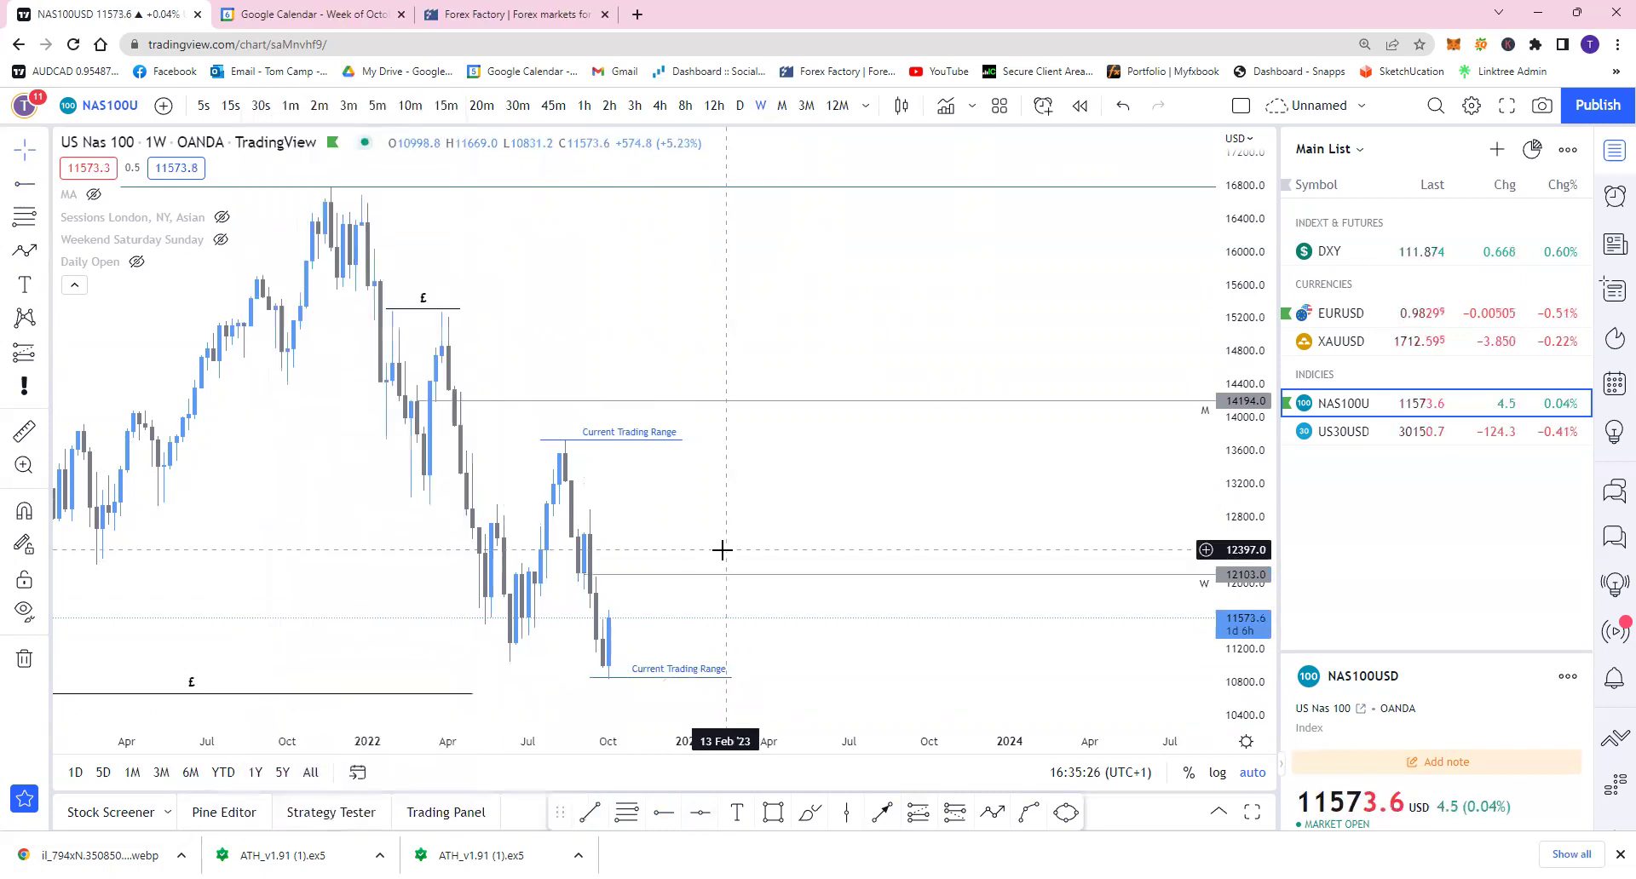
Copy the weekly ray to 13188.6, starting from 1 August 2022
left_click(683, 580)
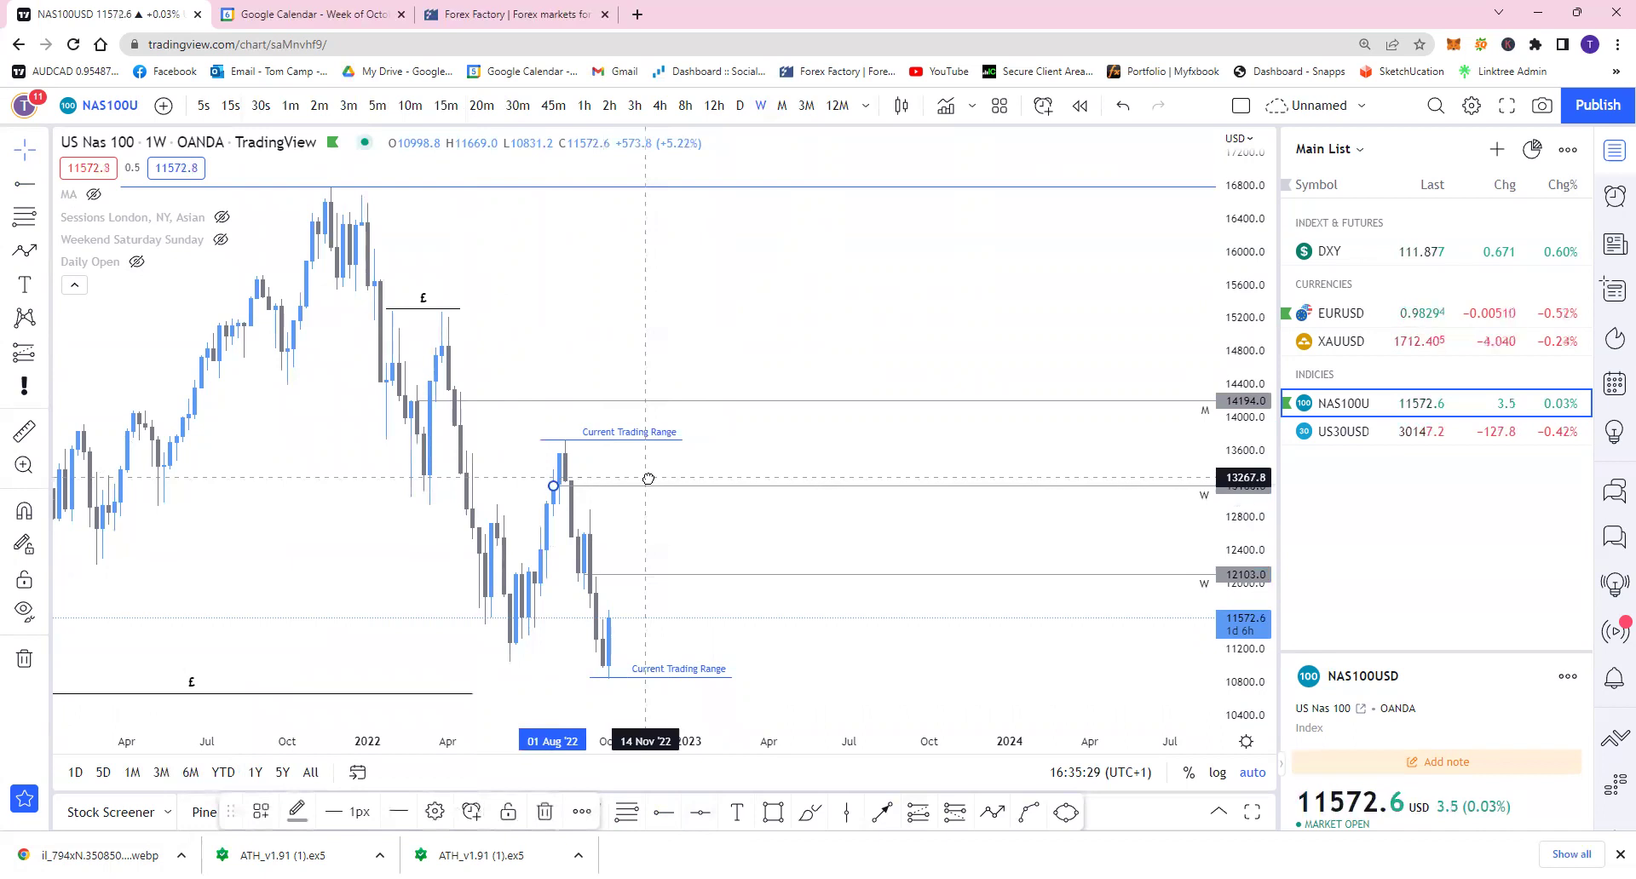
left_click(640, 506)
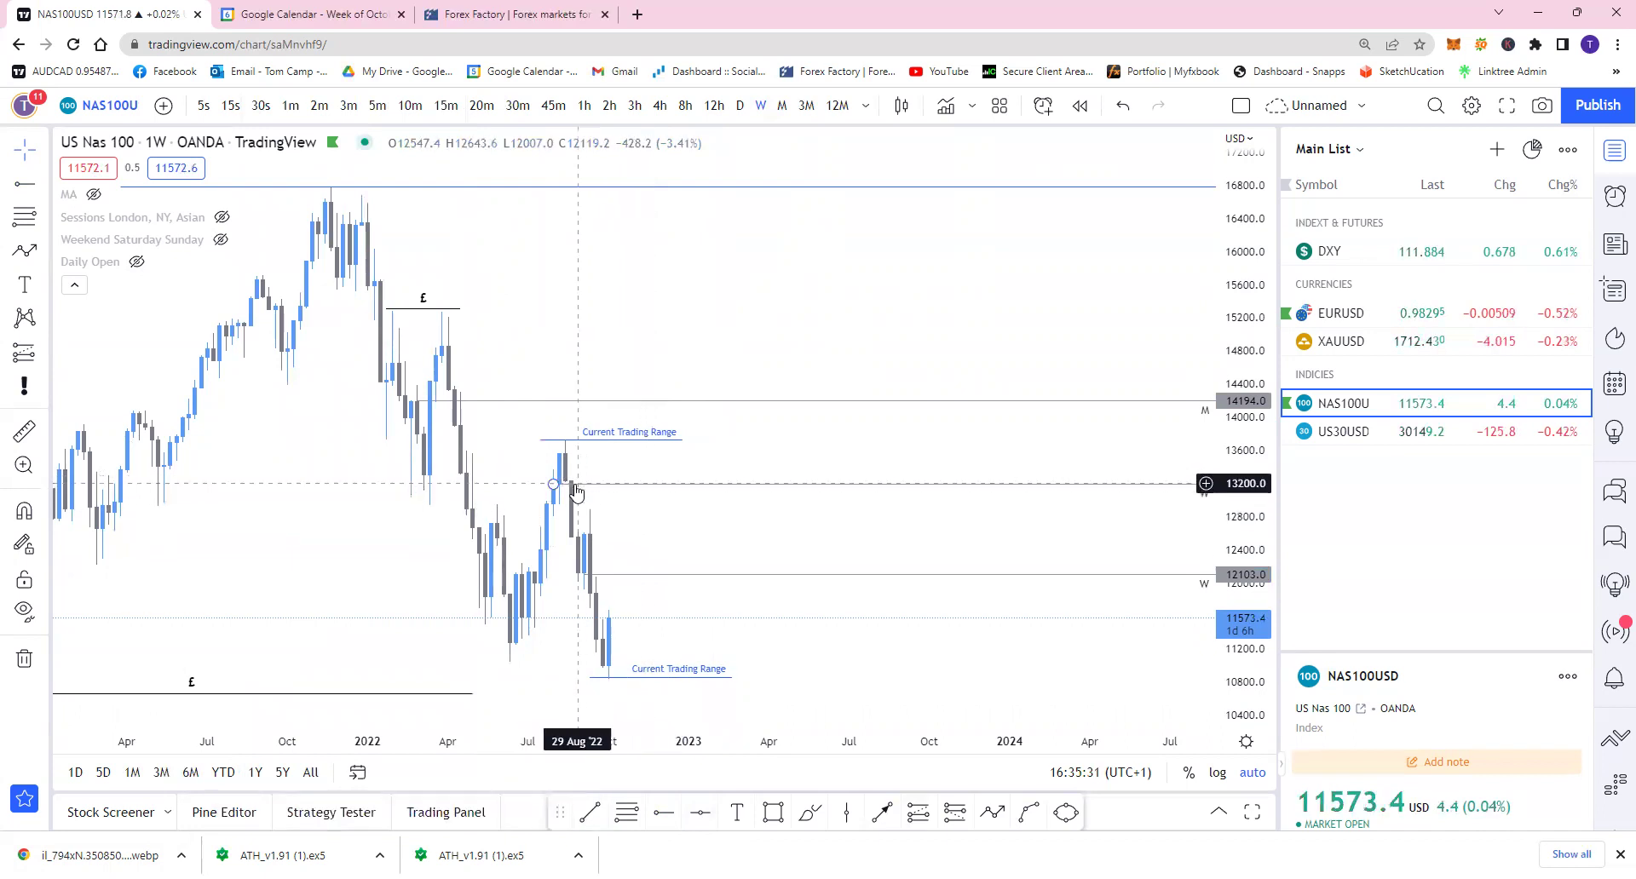
left_click(602, 584)
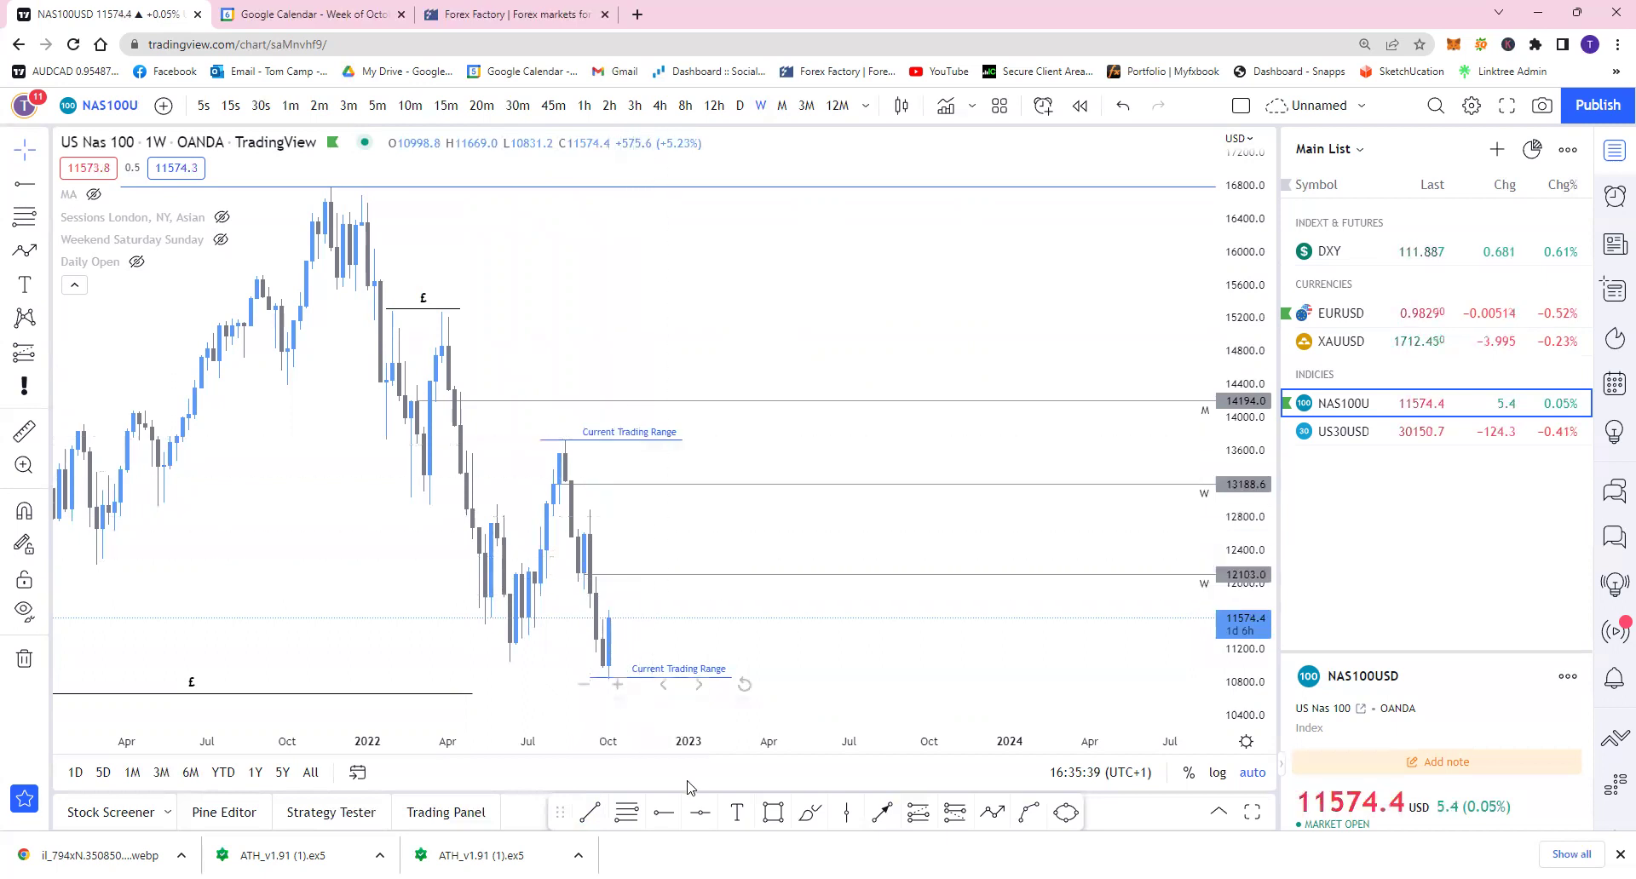
Draw a Fibonacci retracement from 13742.8 down to 10836.4 across the weekly trading range, and delete it
mouse_move(593, 438)
left_mouse_down()
mouse_move(785, 635)
mouse_move(892, 679)
left_mouse_up()
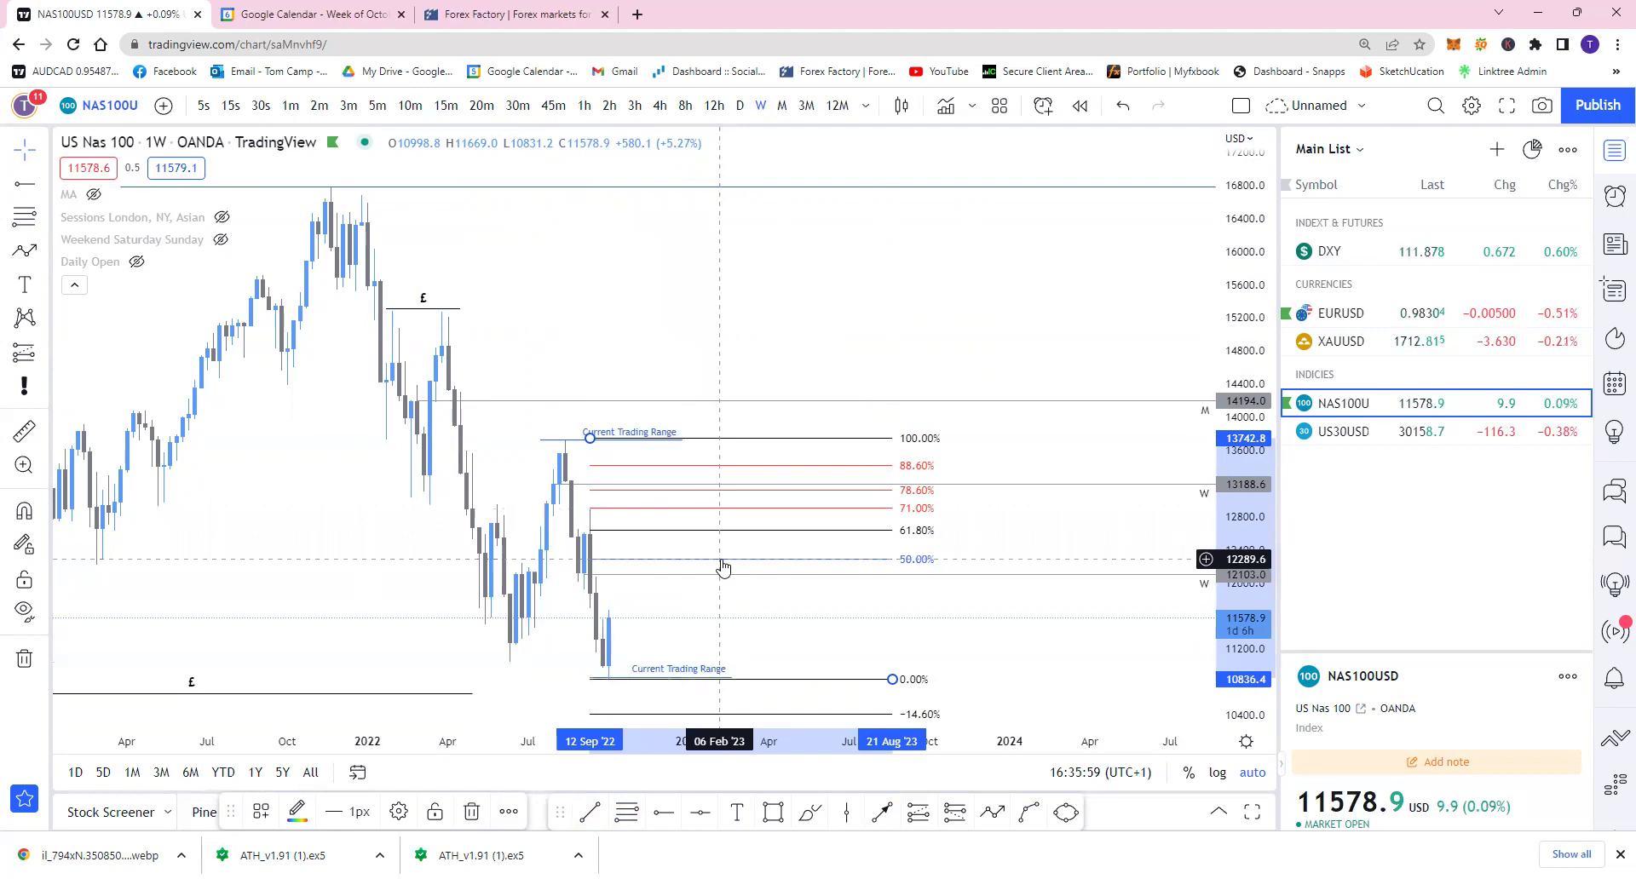
key("Delete")
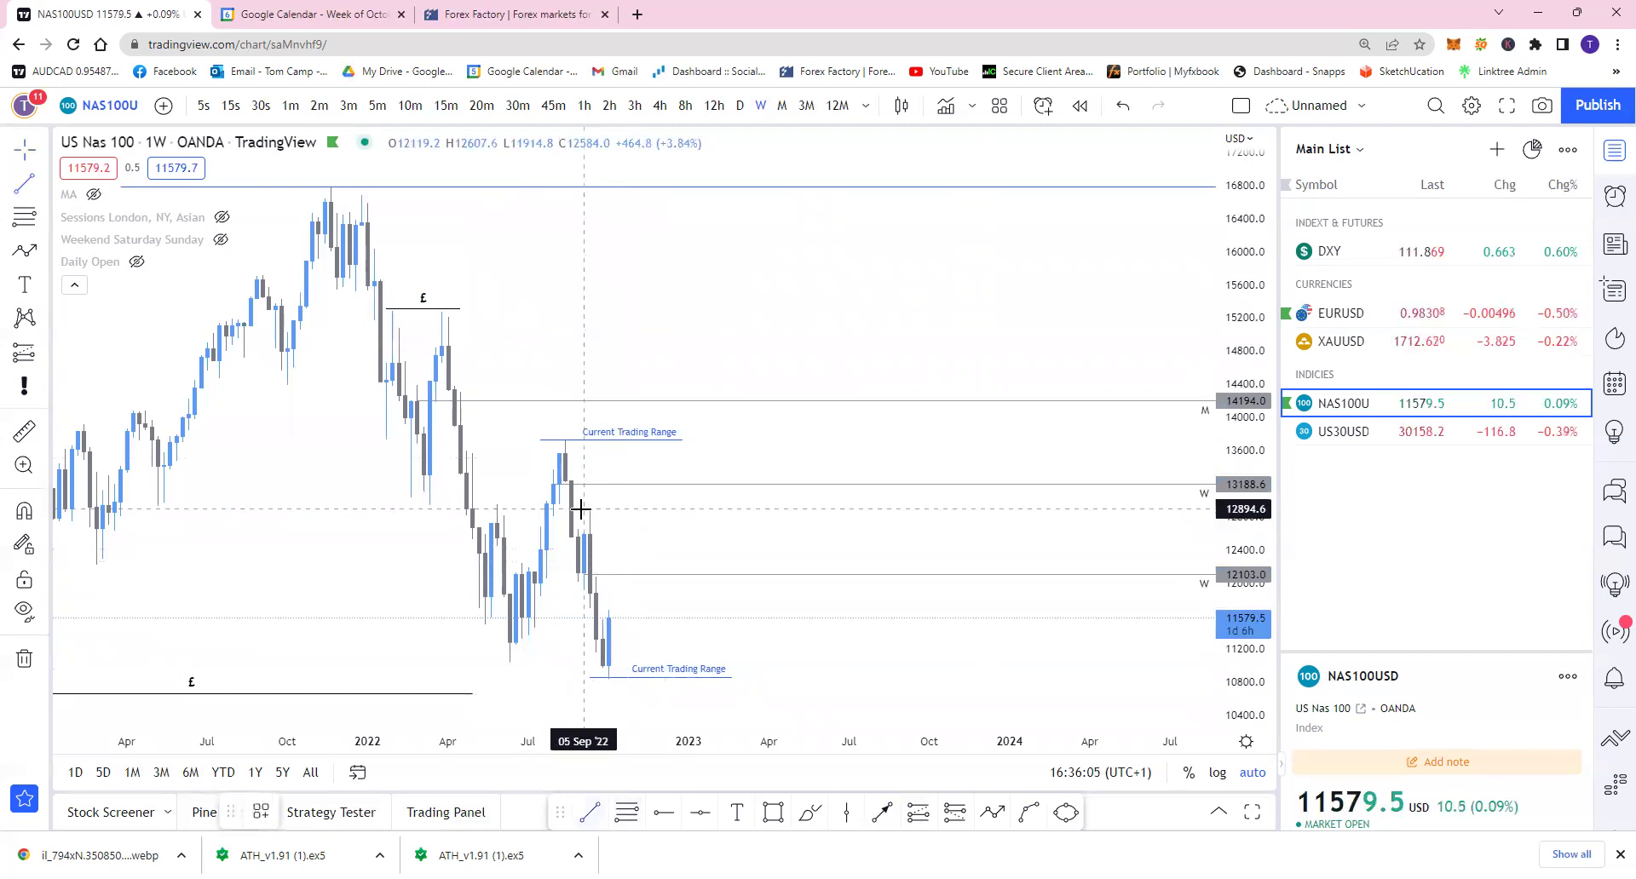
Draw a horizontal trend line at 12883.3 from 5 September to 14 November 2022 and apply the Liquidity template to it
left_click(583, 509)
left_click(646, 510)
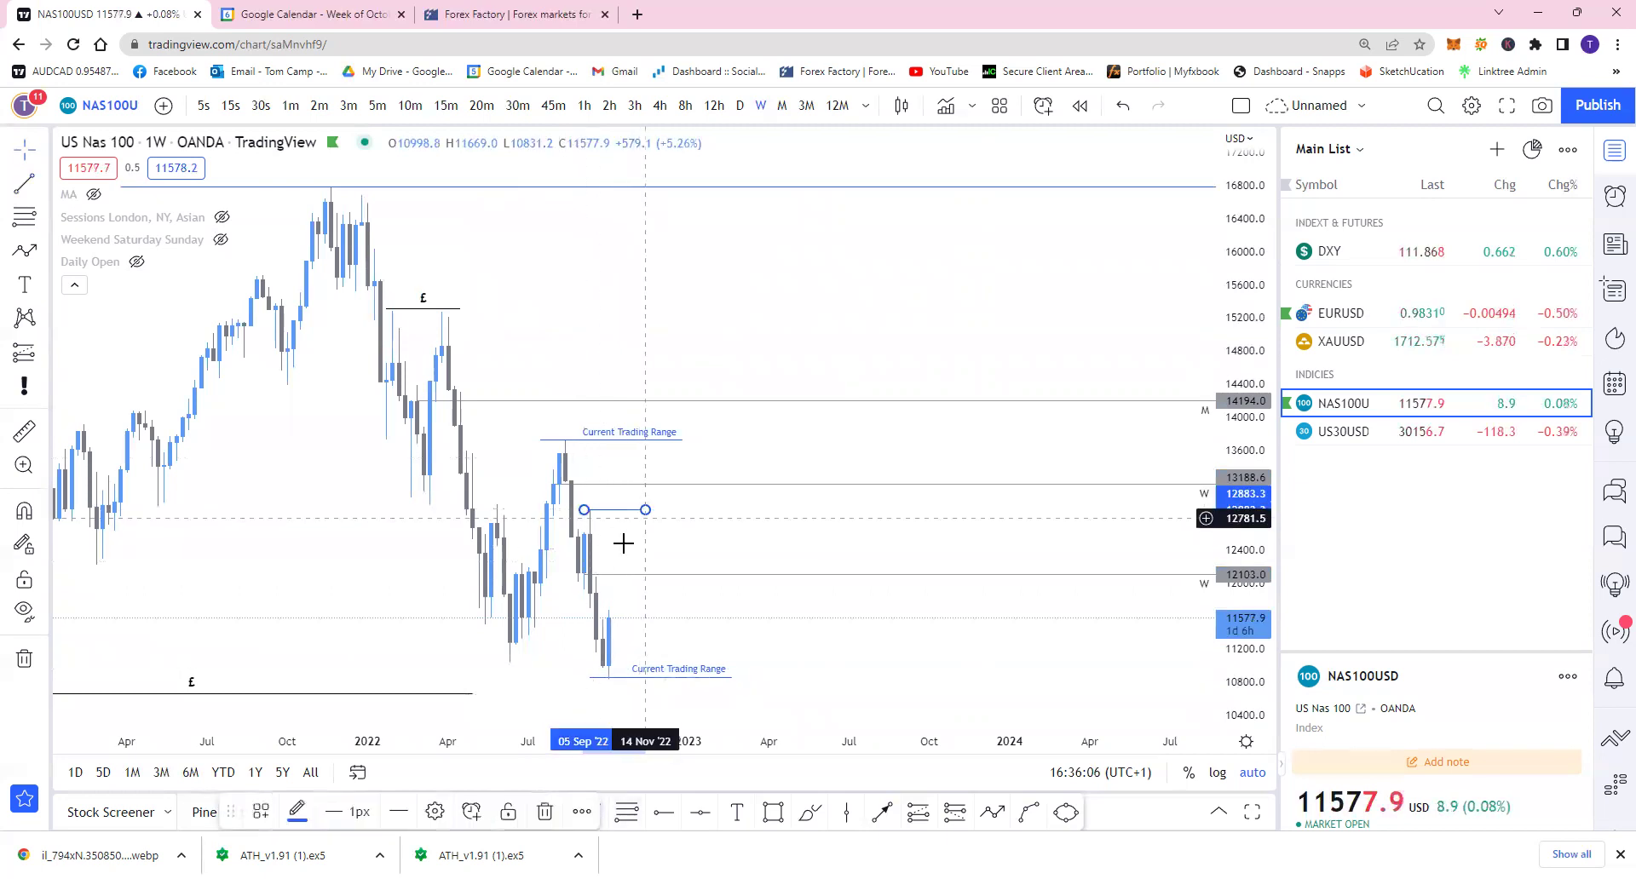
left_click(258, 813)
left_click(290, 630)
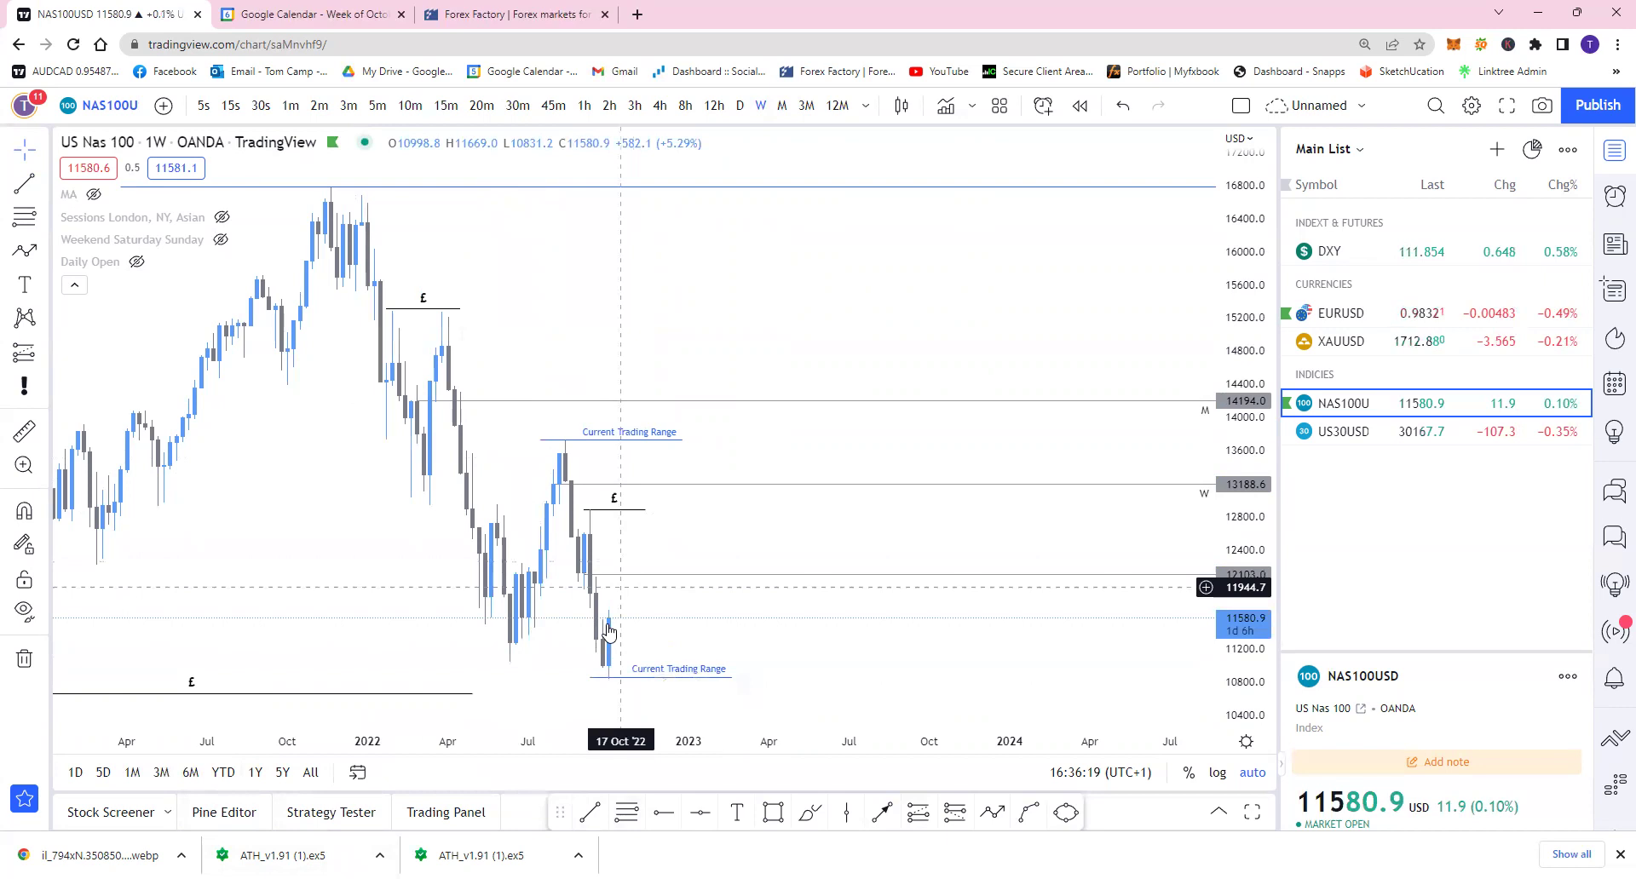
left_click(622, 509)
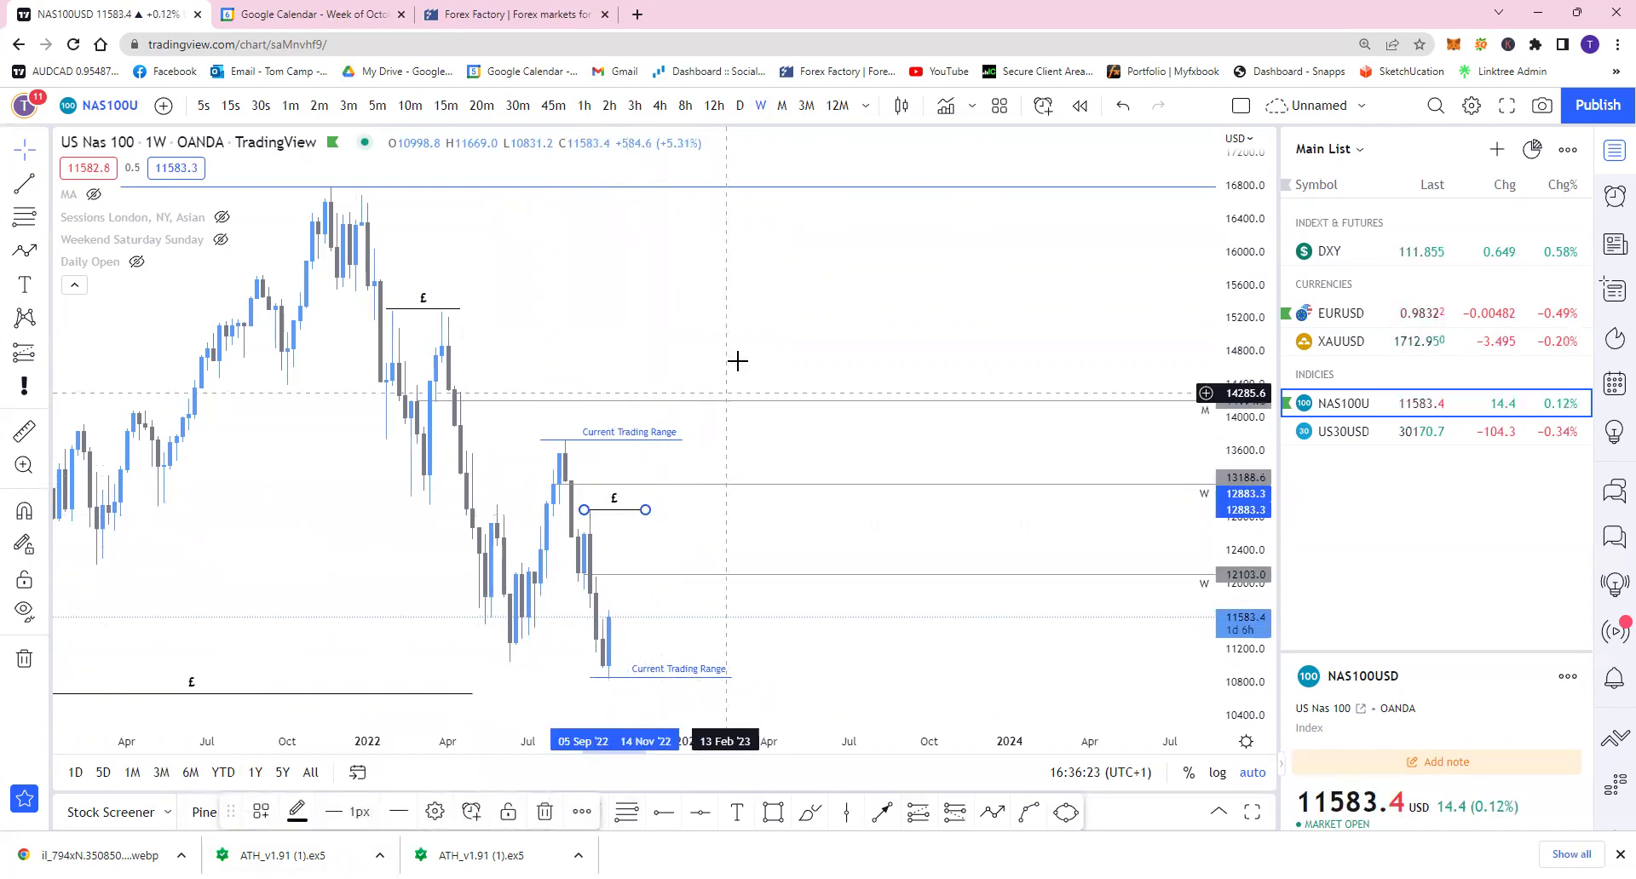
left_click(750, 150)
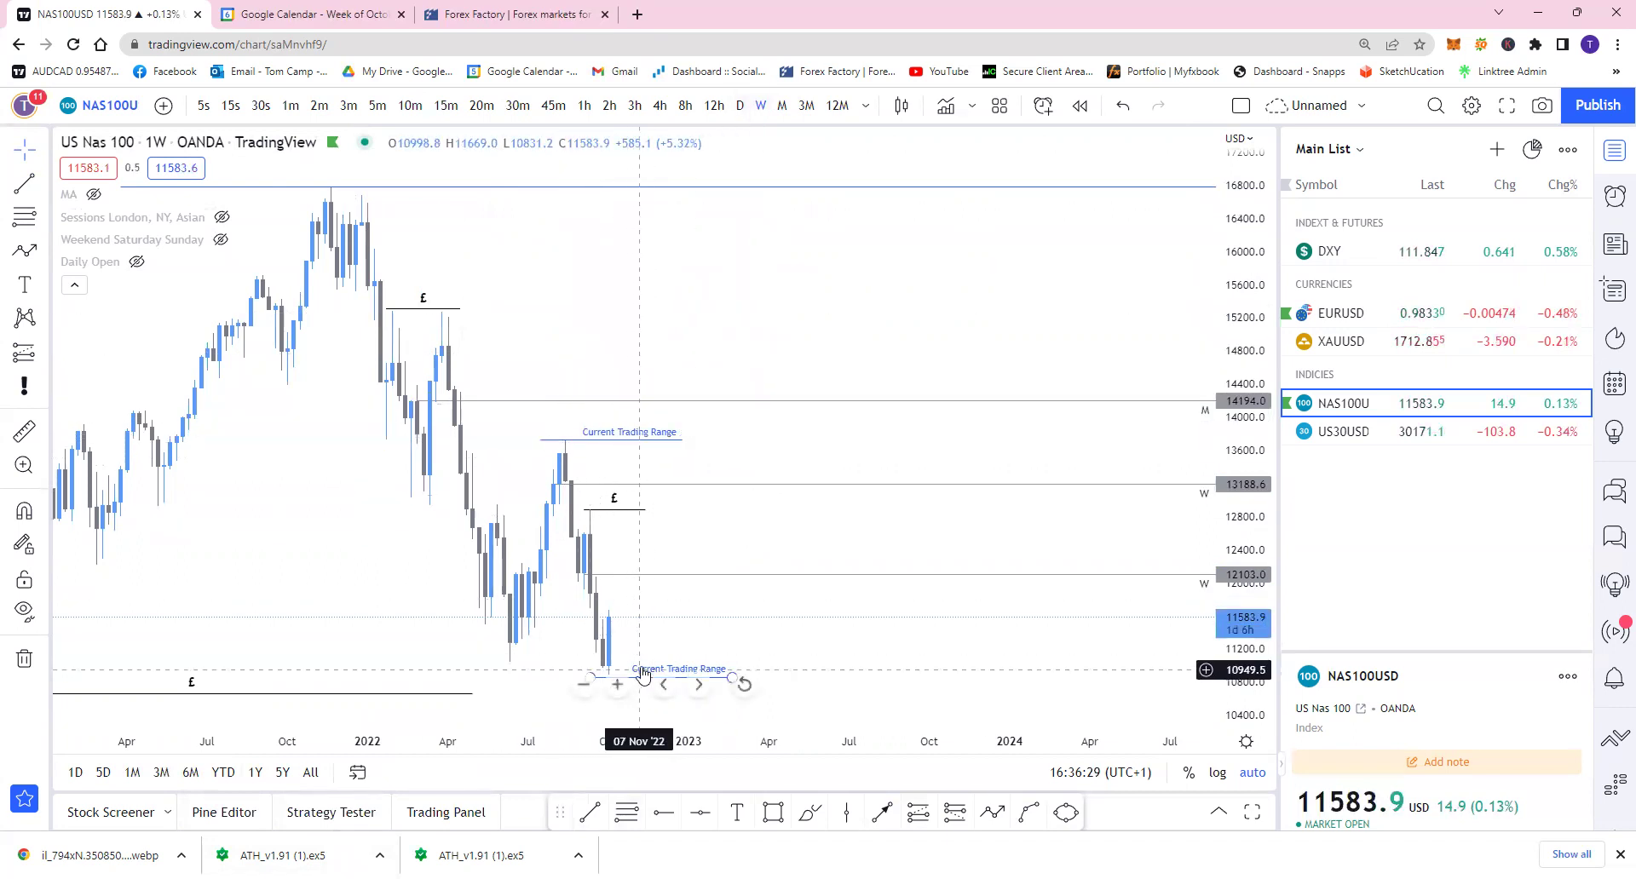
Switch to the daily timeframe and draw a horizontal arrow at 11477.8 from 27 September to 26 October 2022
left_click(740, 106)
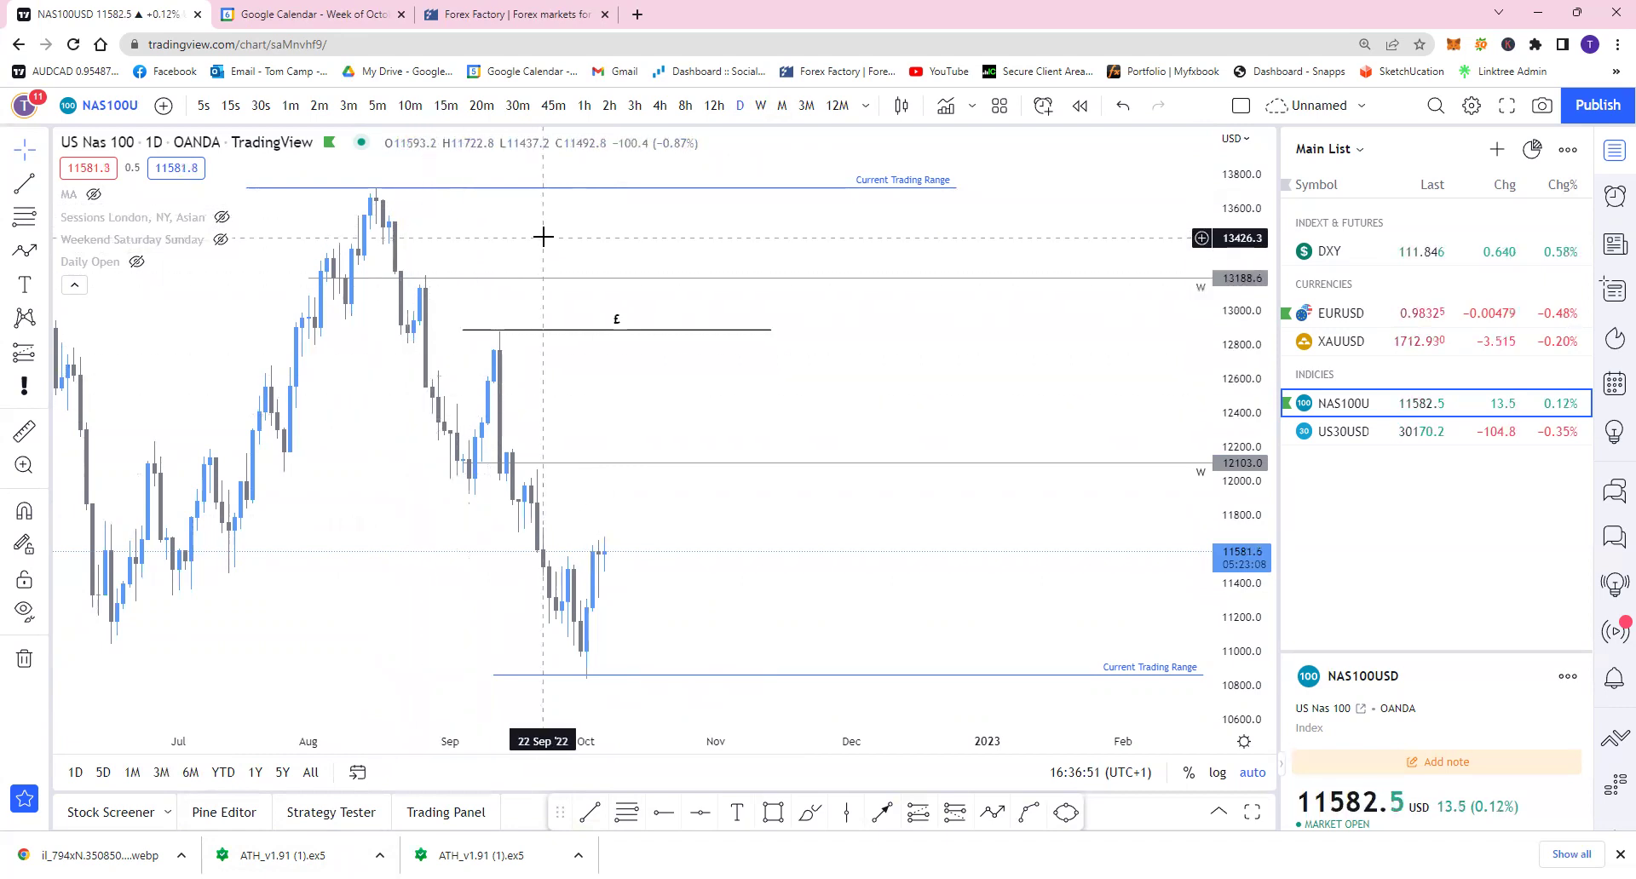
left_click(882, 812)
left_click(562, 569)
left_click(691, 569)
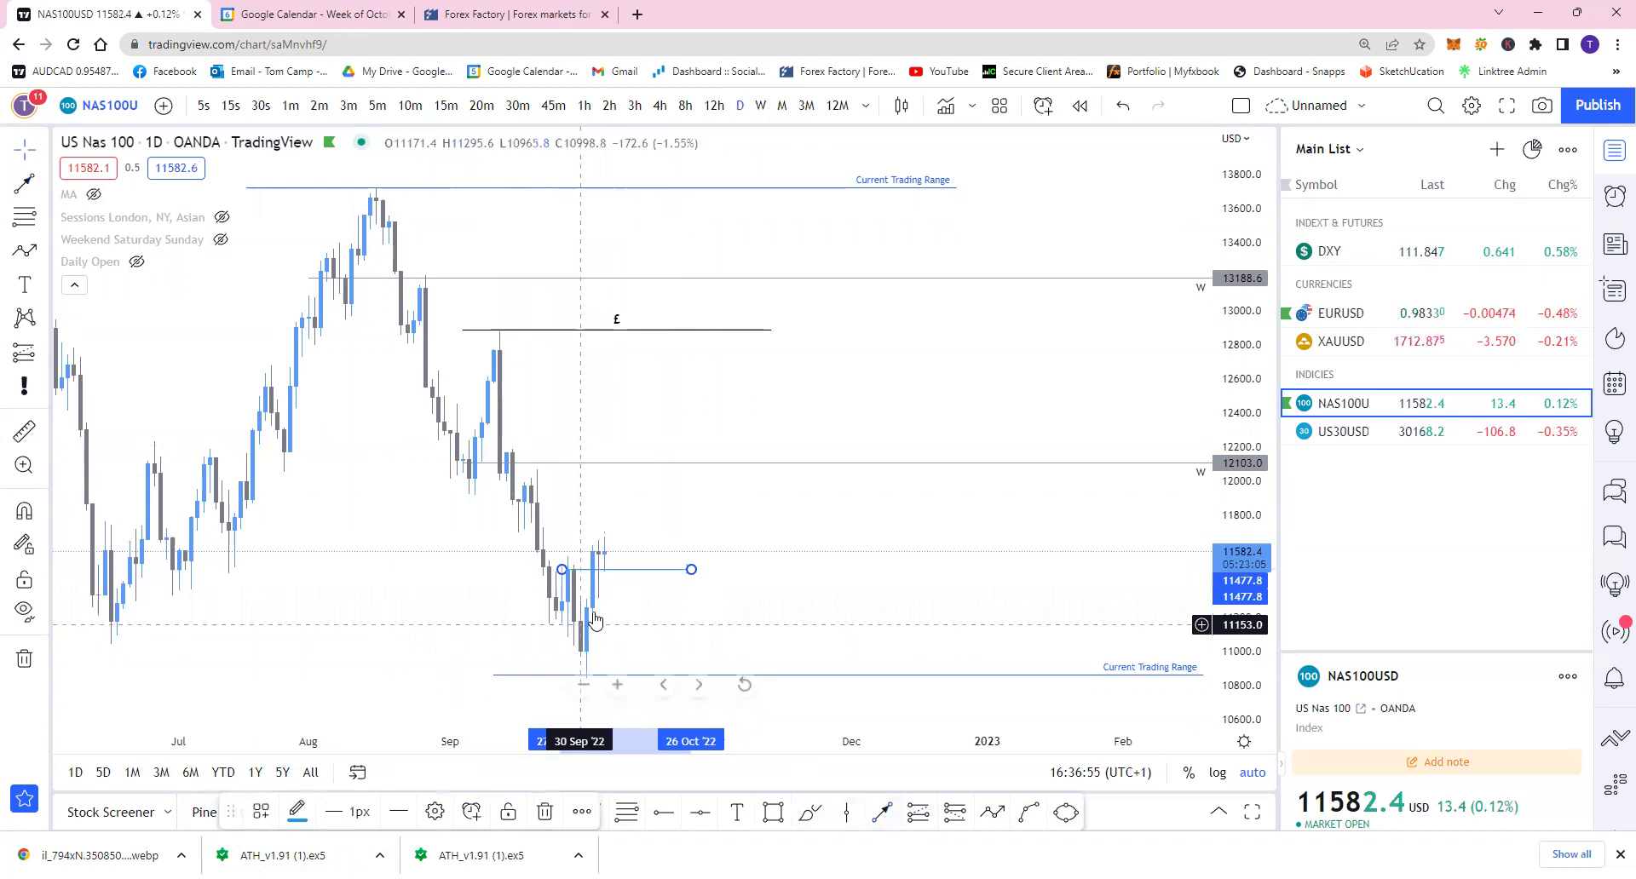
left_click(674, 552)
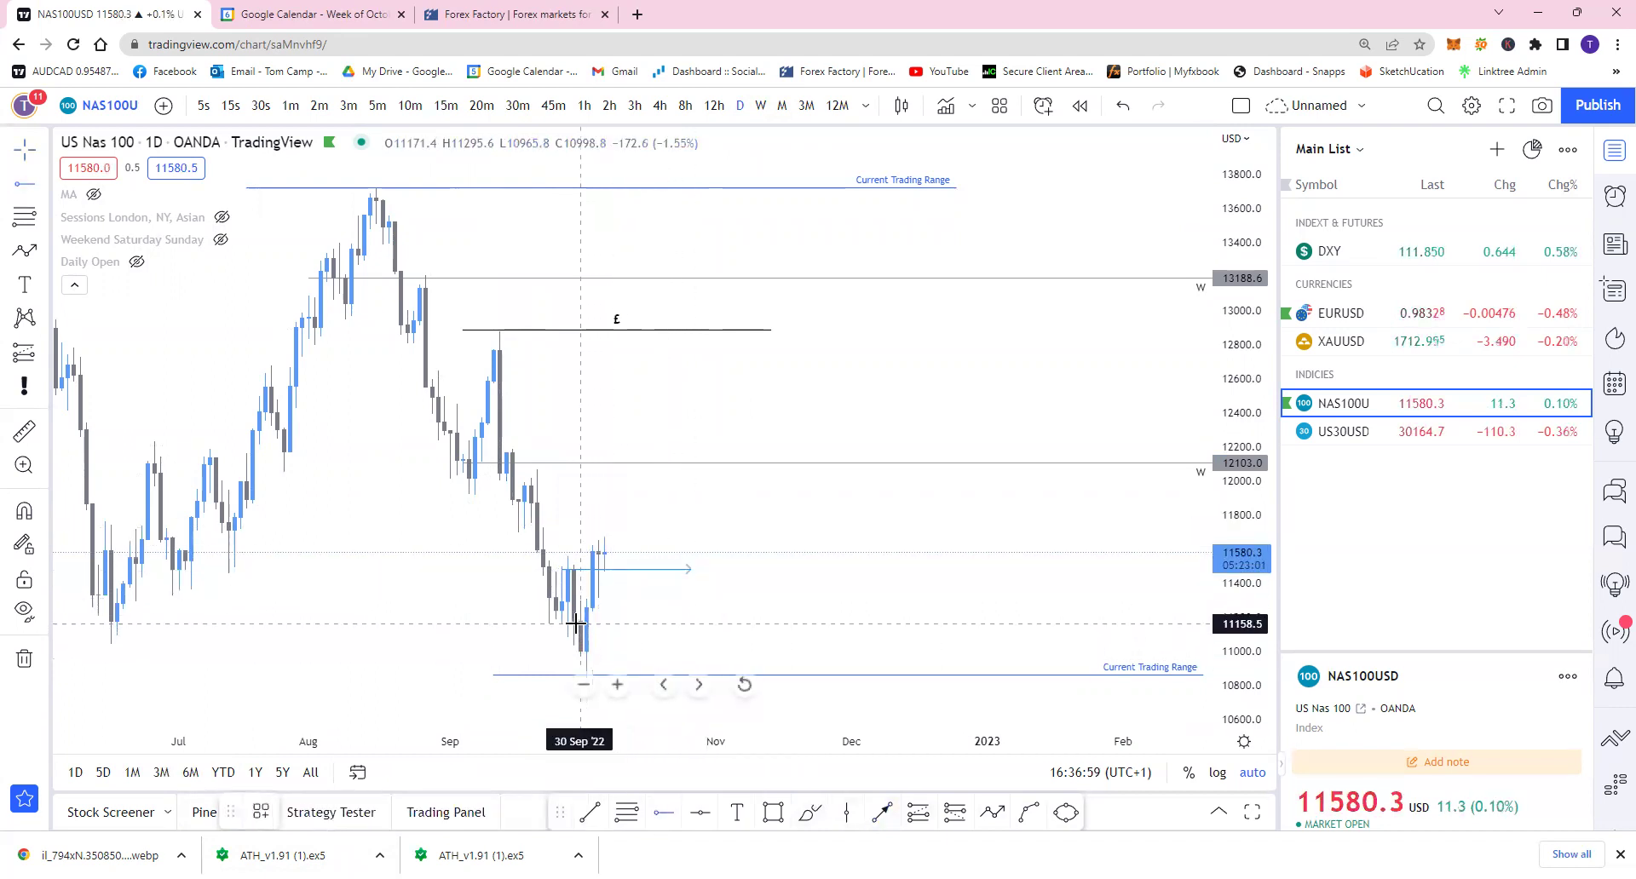
Place a horizontal ray at 11175.0 starting from 30 September 2022 and apply the Daily template to it
key("alt+j")
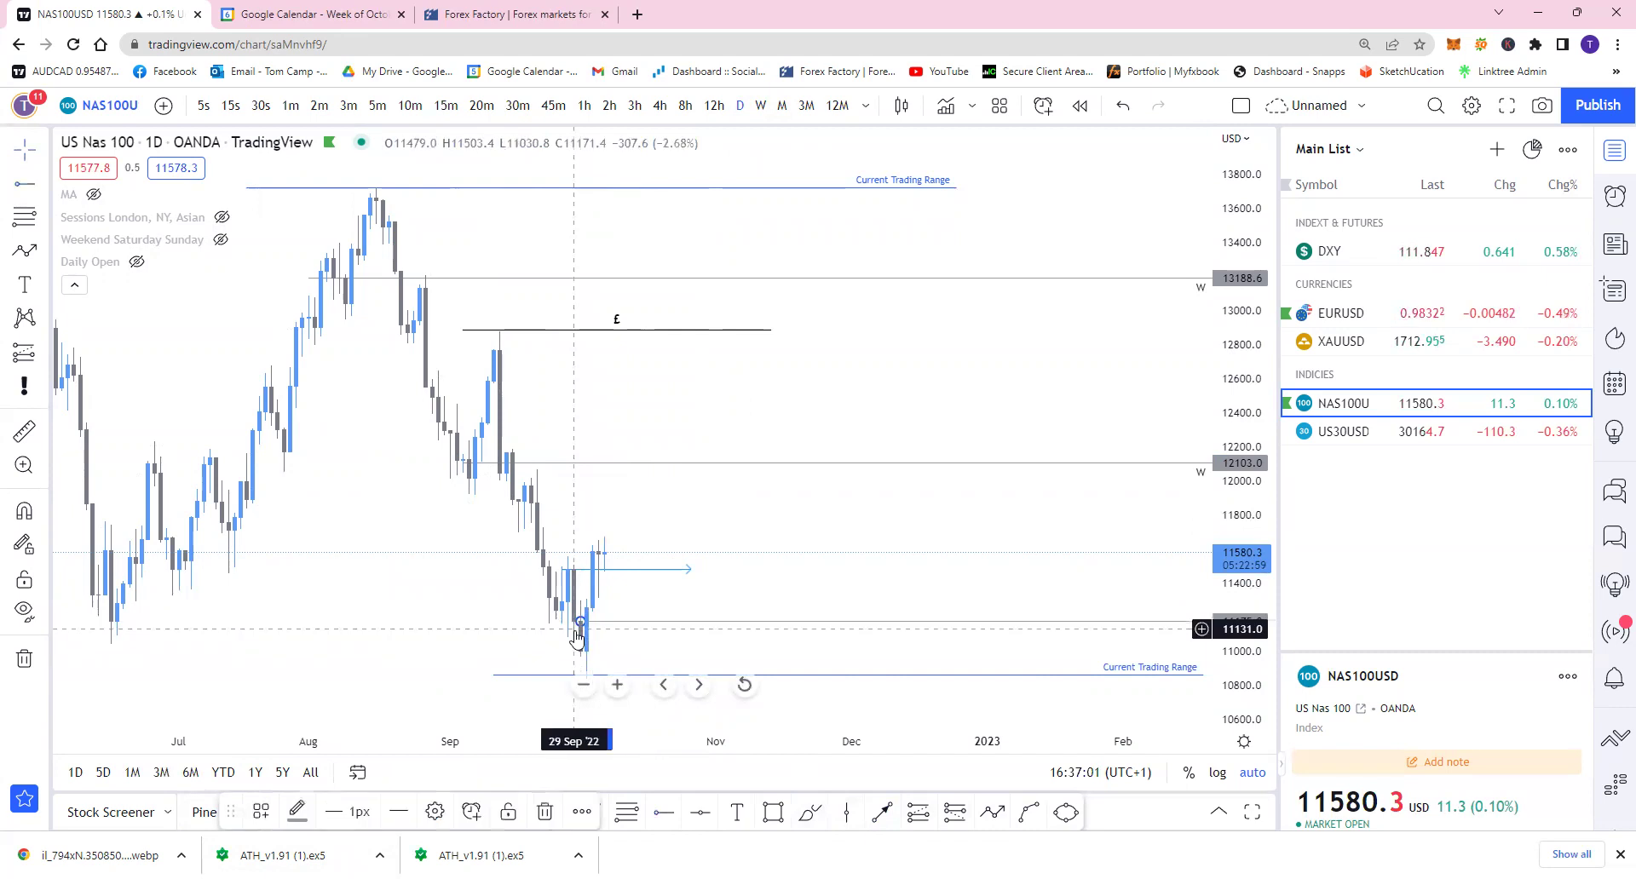
left_click(250, 812)
left_click(307, 242)
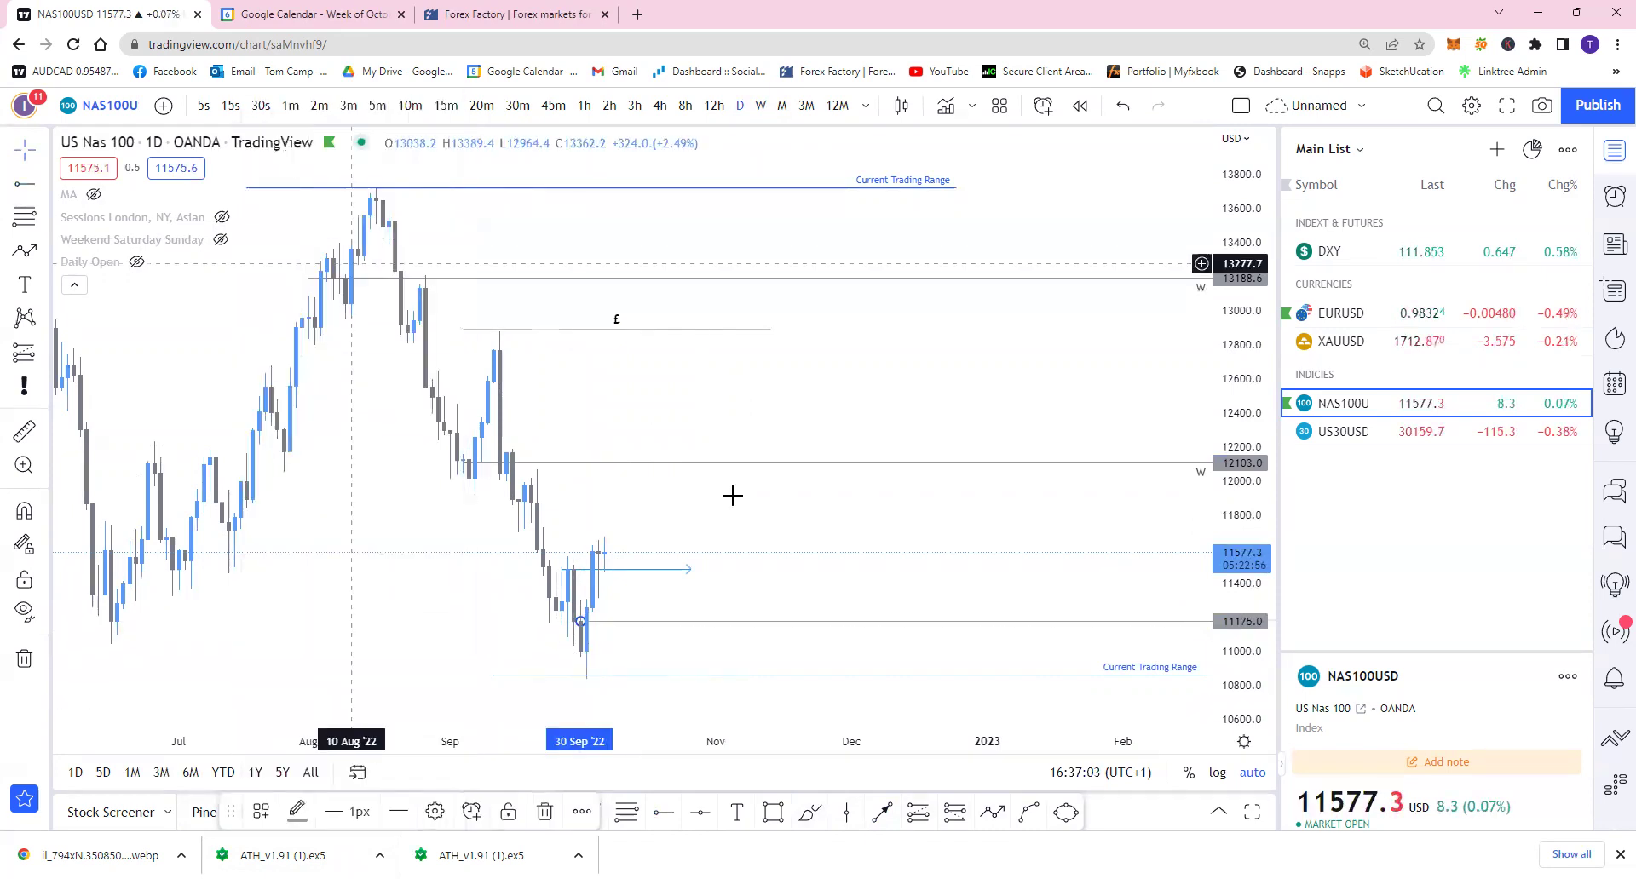
left_click(662, 584)
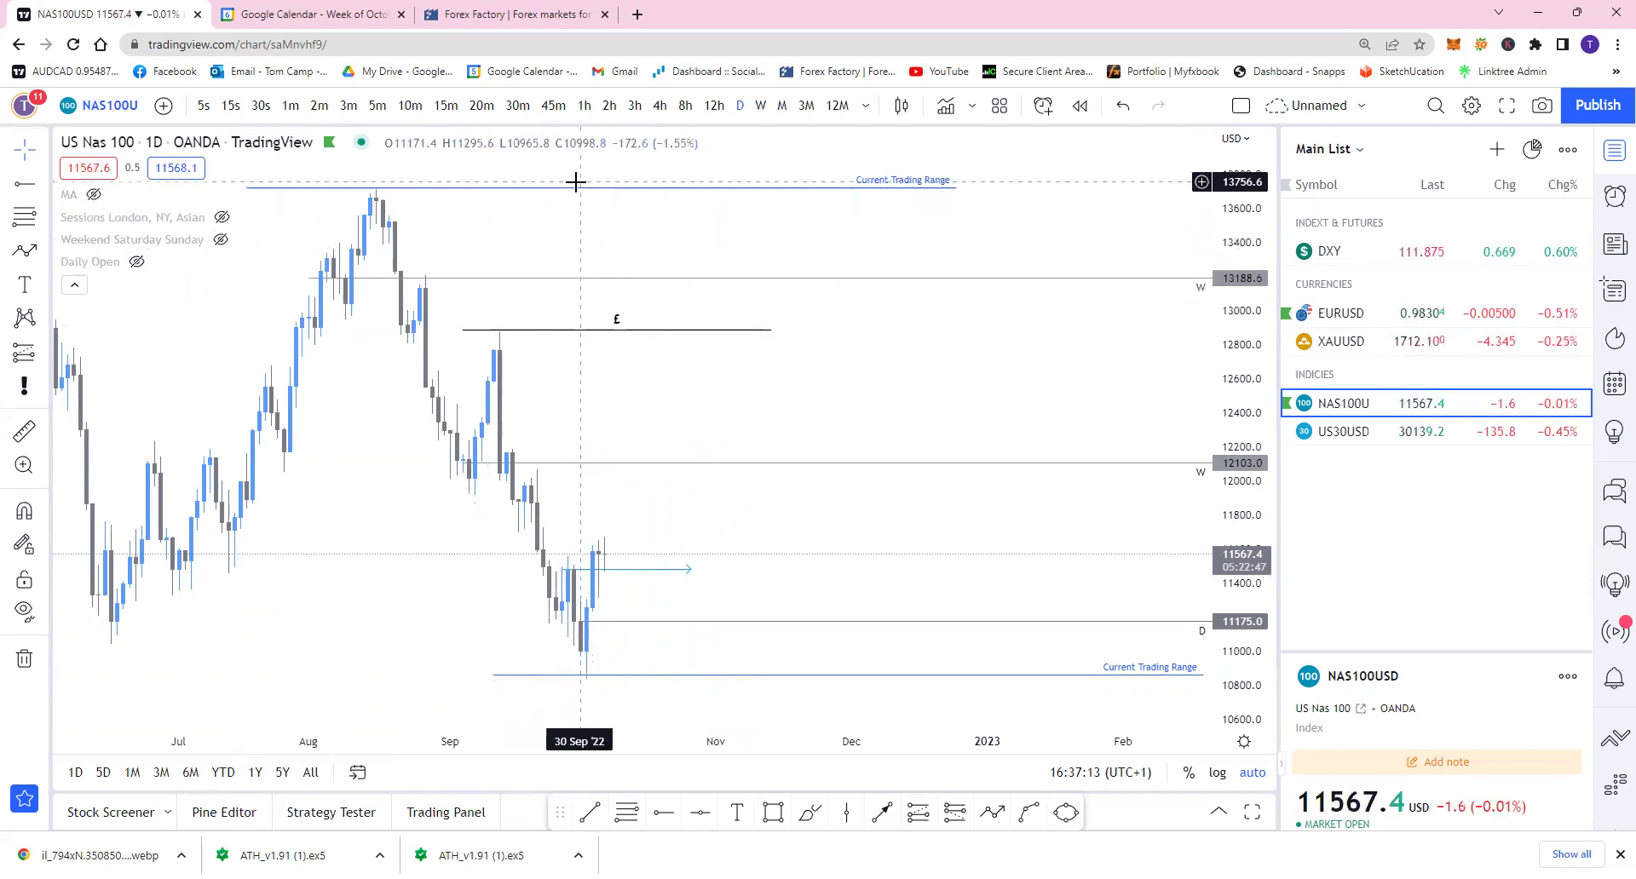
Move the upper Current Trading Range line down to 11667.0 and shorten it to span 28 September to 8 November 2022
left_click_drag(579, 196, 599, 537)
left_click_drag(273, 539, 566, 537)
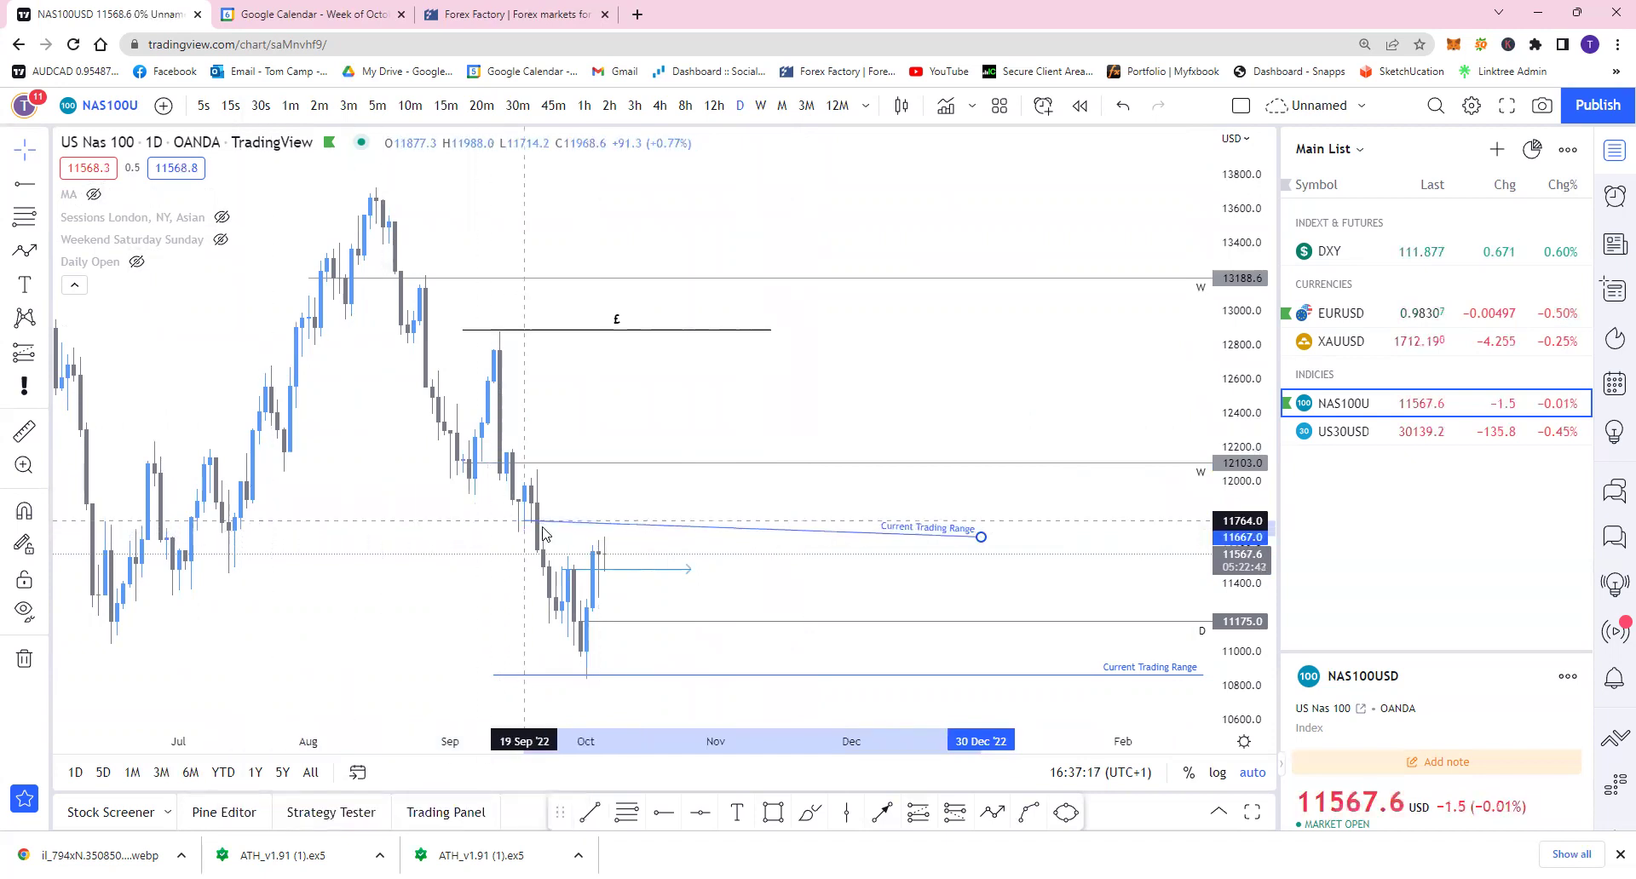
left_click_drag(978, 537, 746, 539)
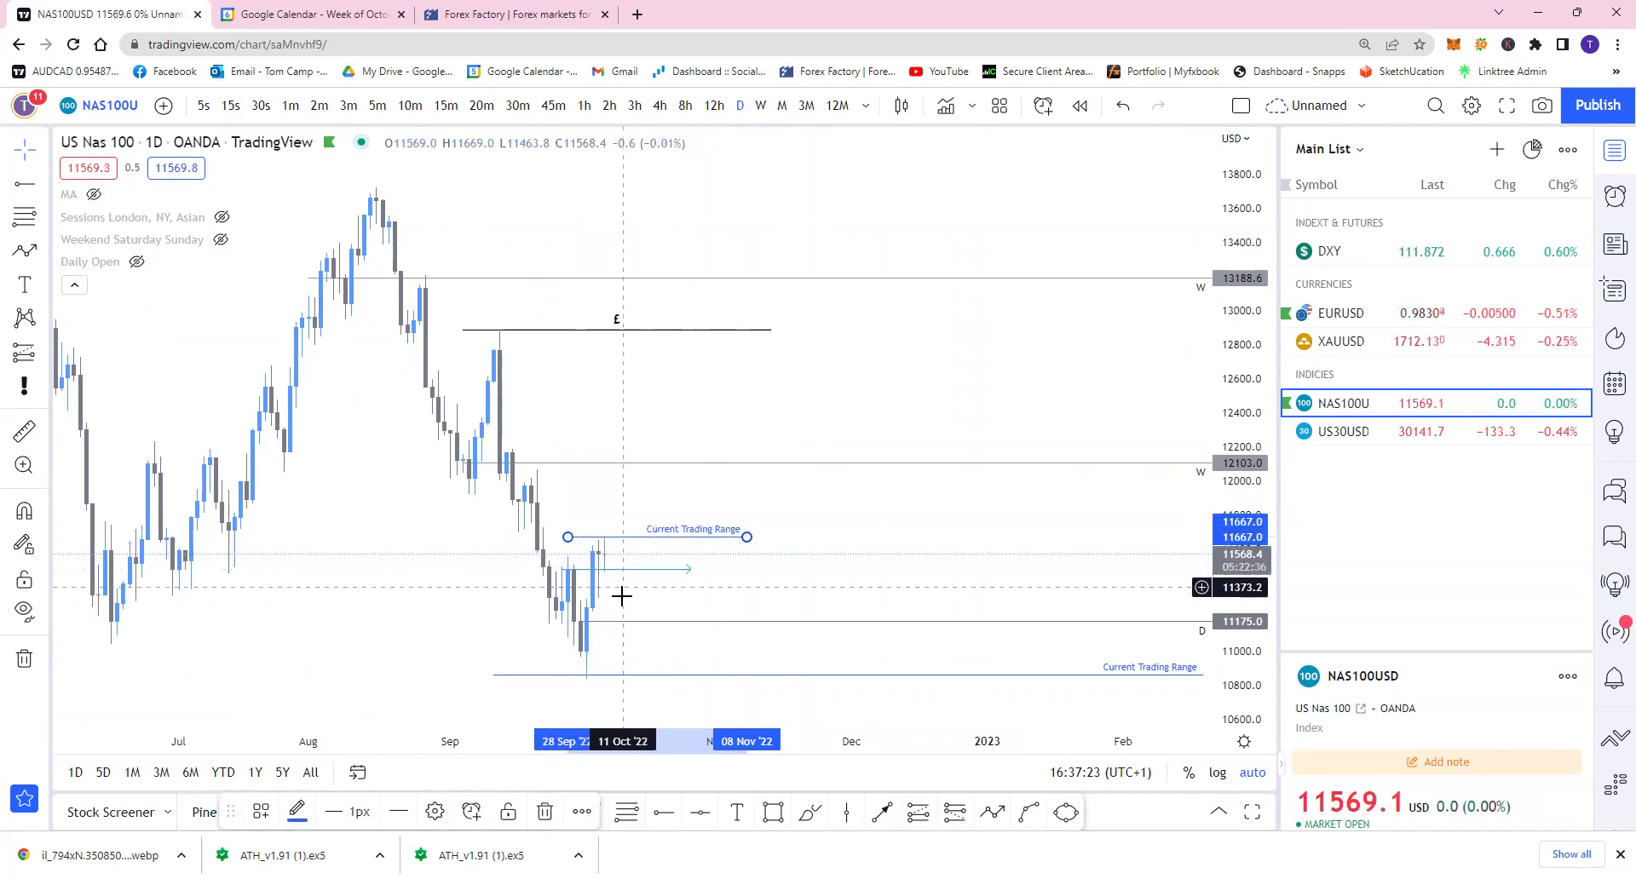
Move the shortened Current Trading Range line back up to the August 2022 swing high
left_click_drag(647, 550, 647, 189)
left_click_drag(427, 188, 430, 188)
left_click(567, 203)
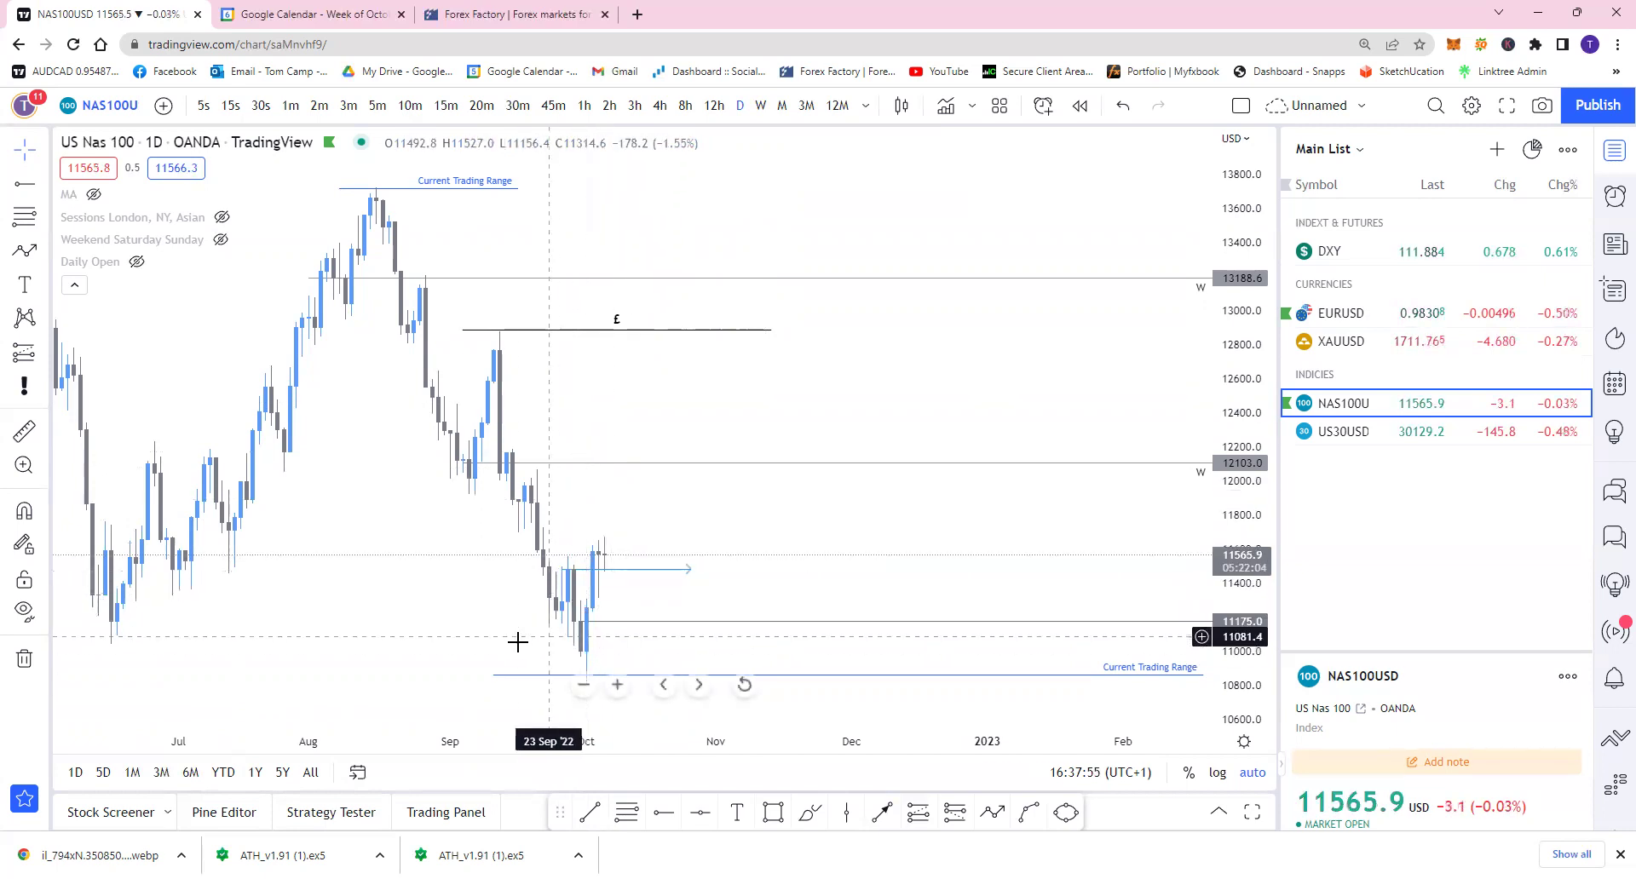
Switch to the 4-hour timeframe and delete the horizontal arrow at 11477.8
scroll(311, 648, "down", 2)
scroll(311, 649, "down", 1)
scroll(314, 652, "up", 3)
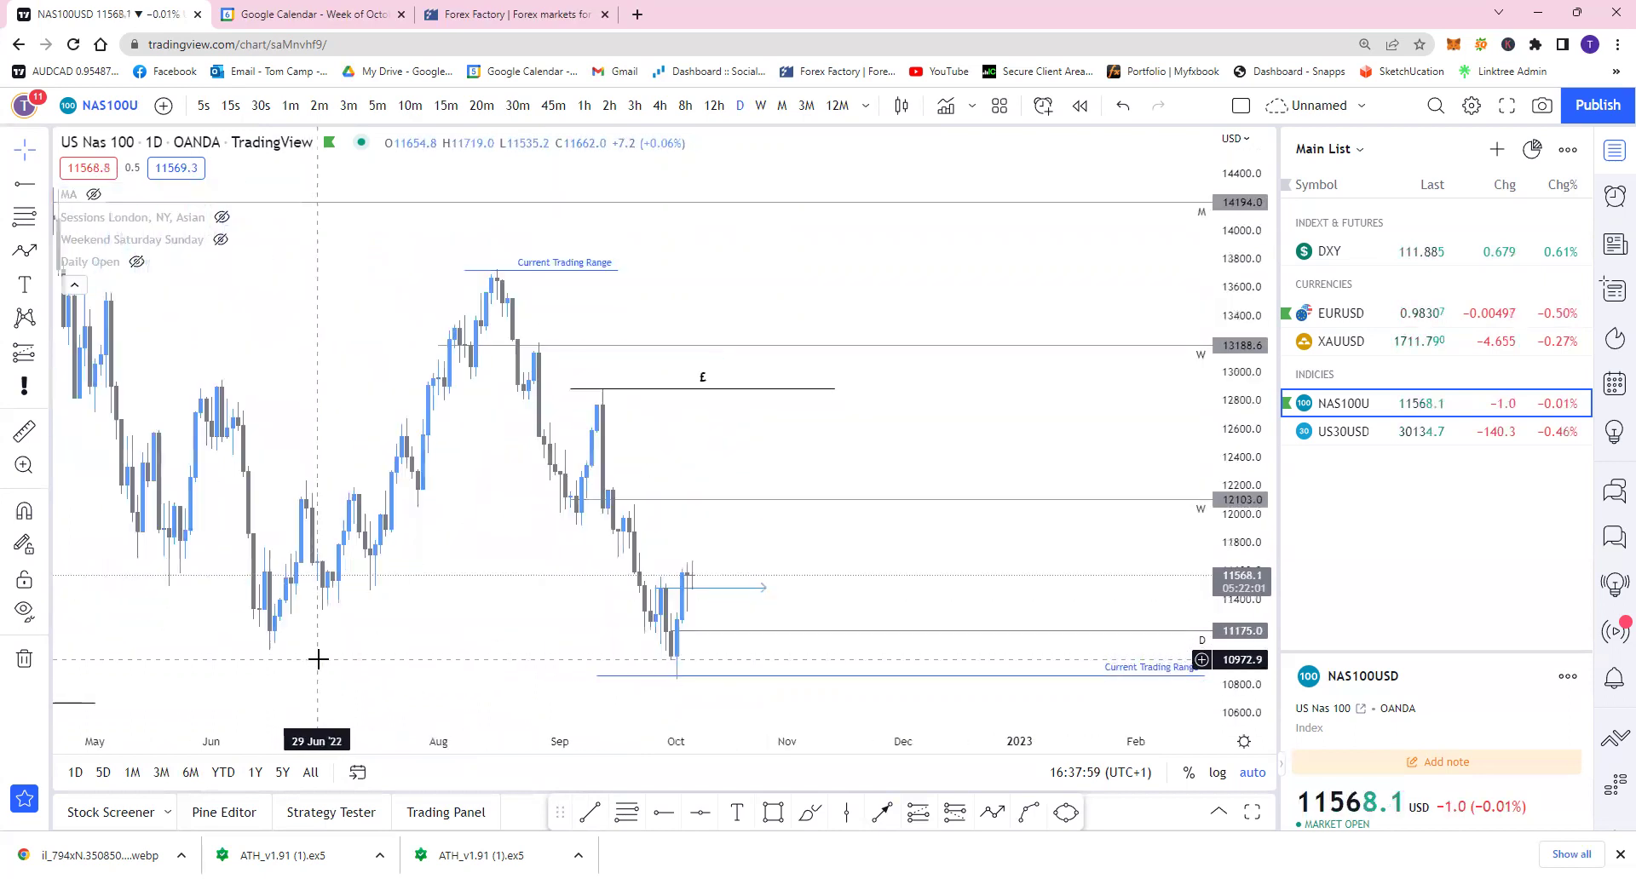
scroll(693, 597, "up", 1)
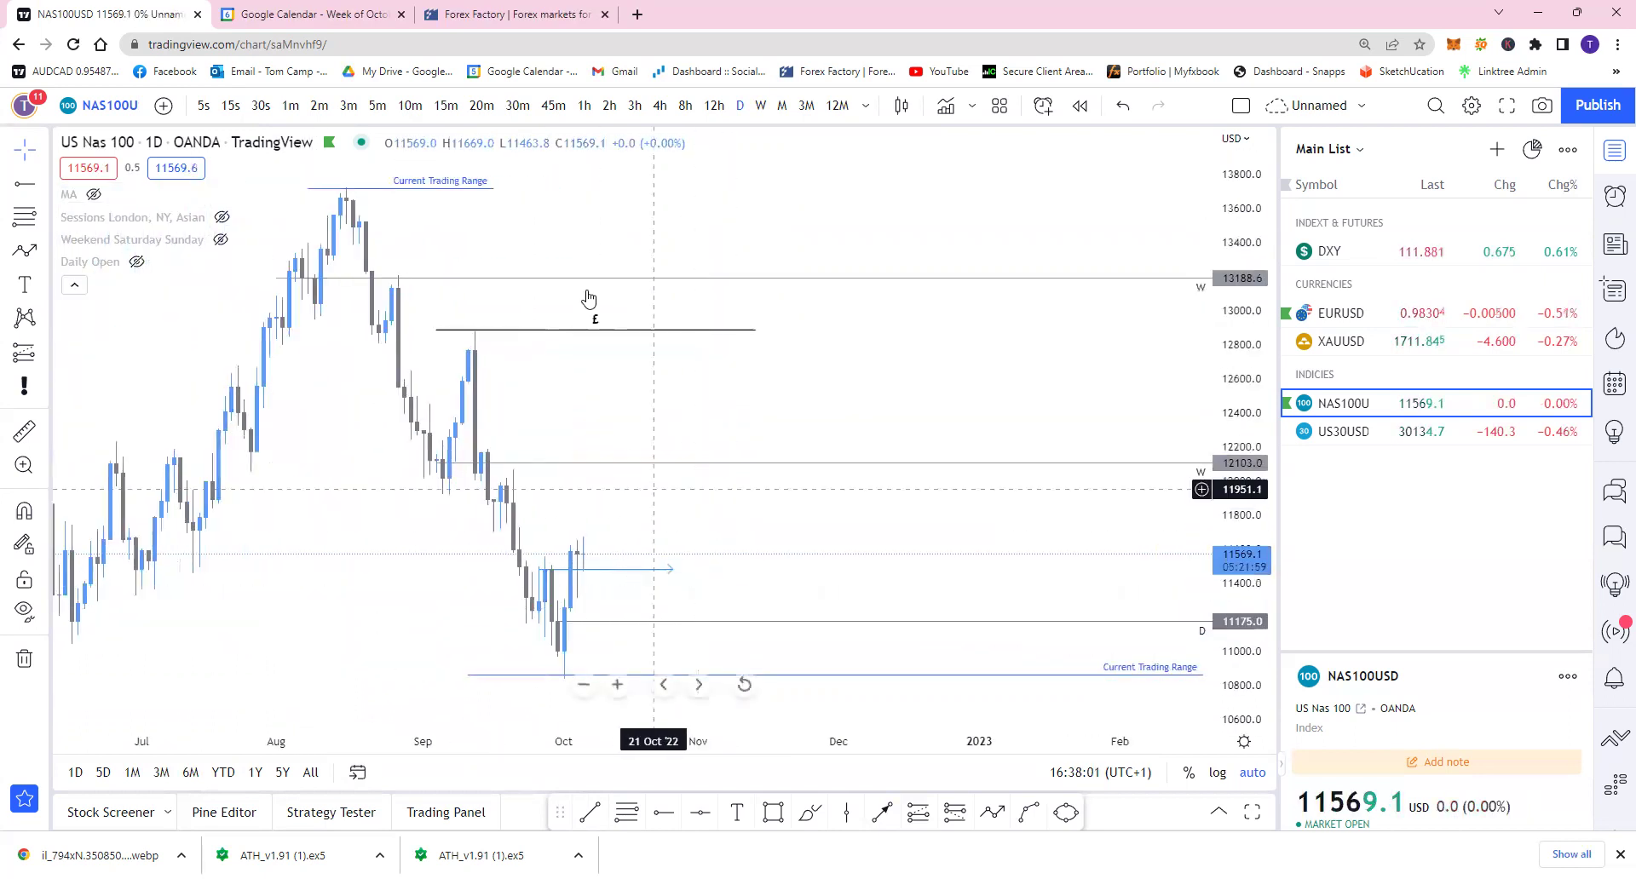
left_click(660, 106)
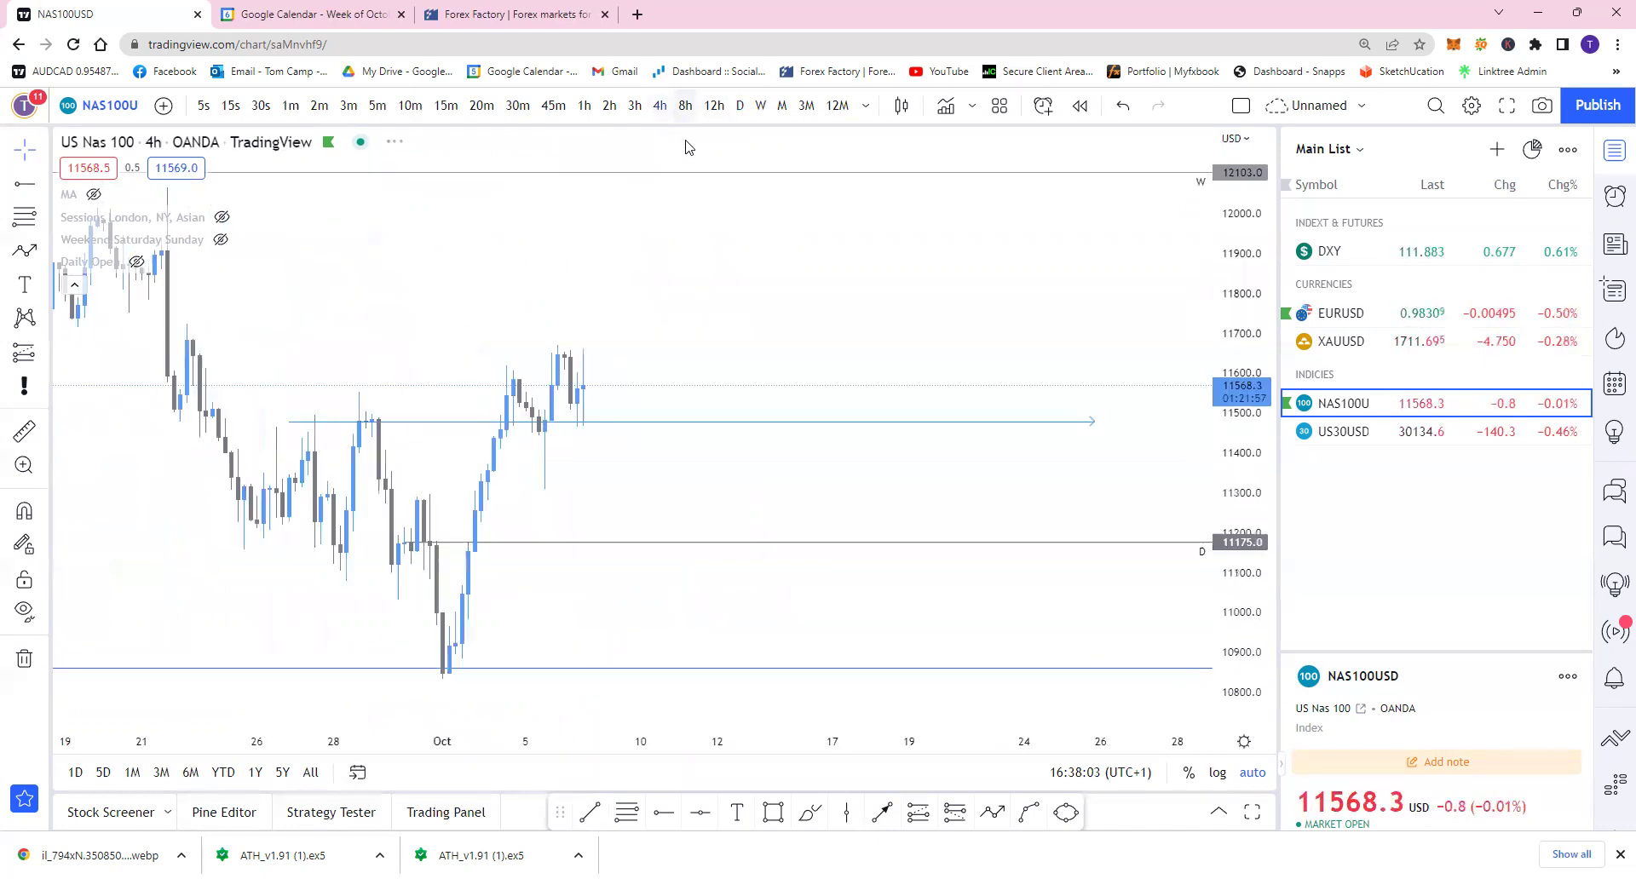
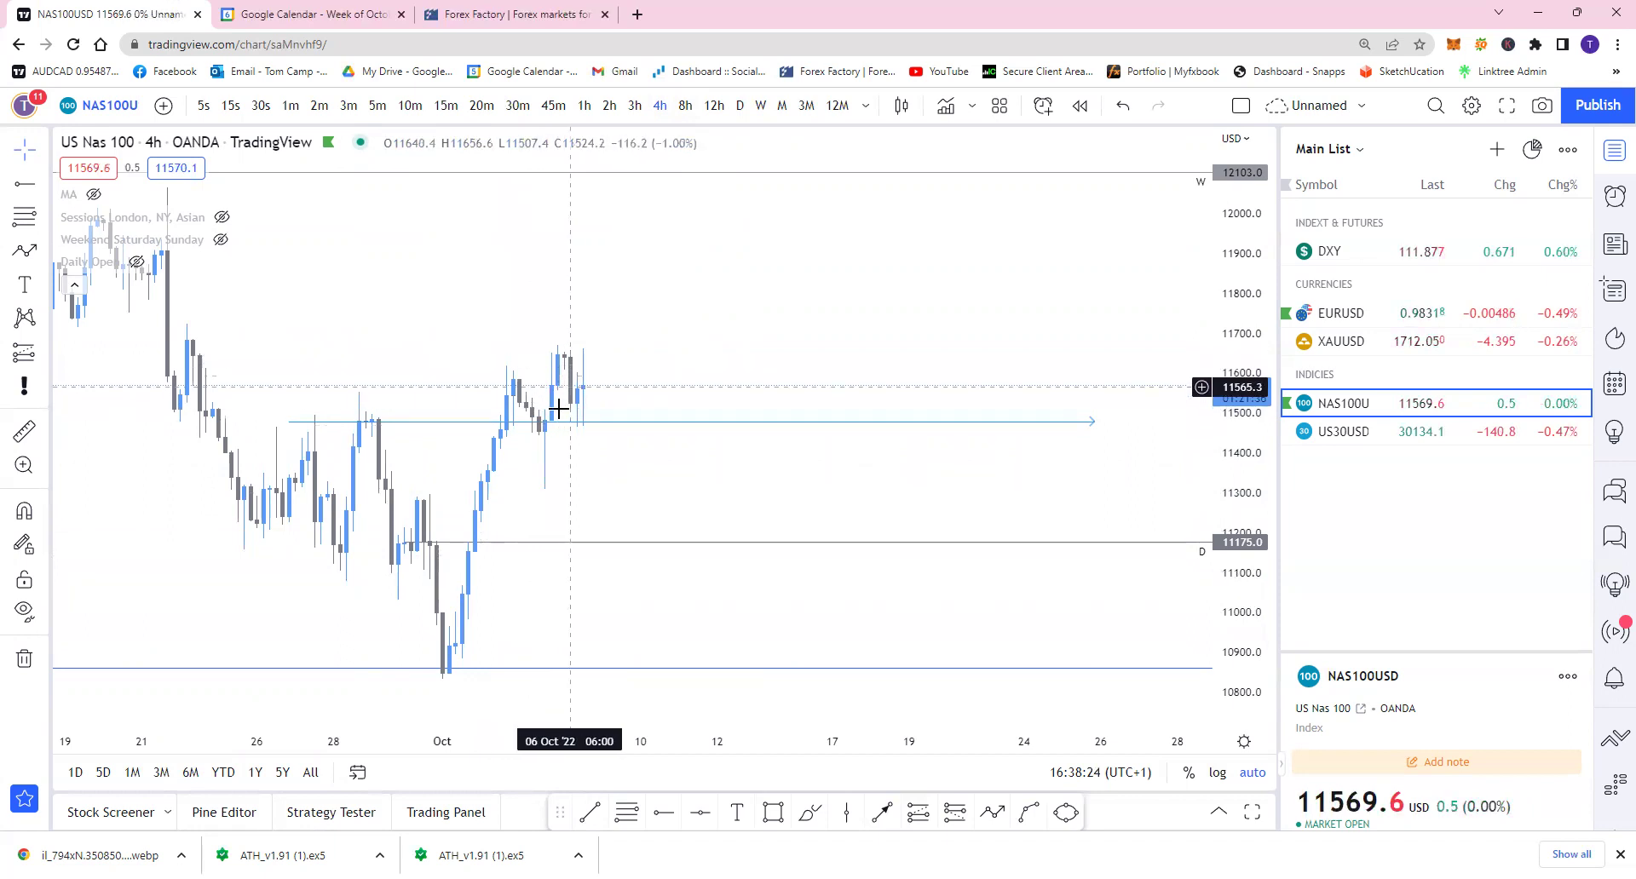
left_click(595, 424)
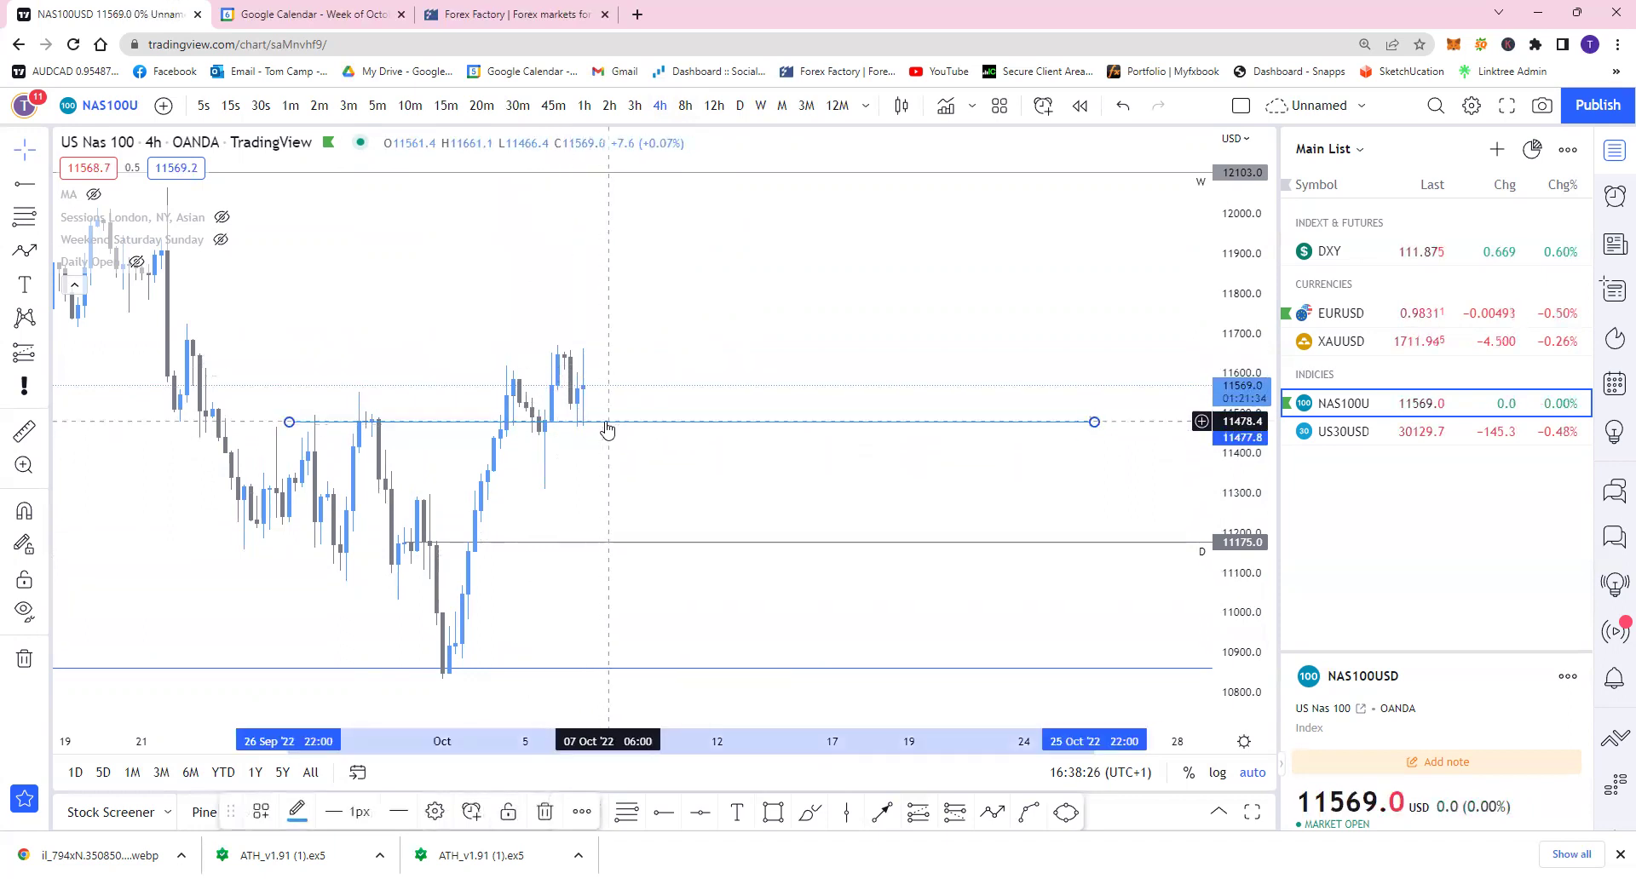
key("Delete")
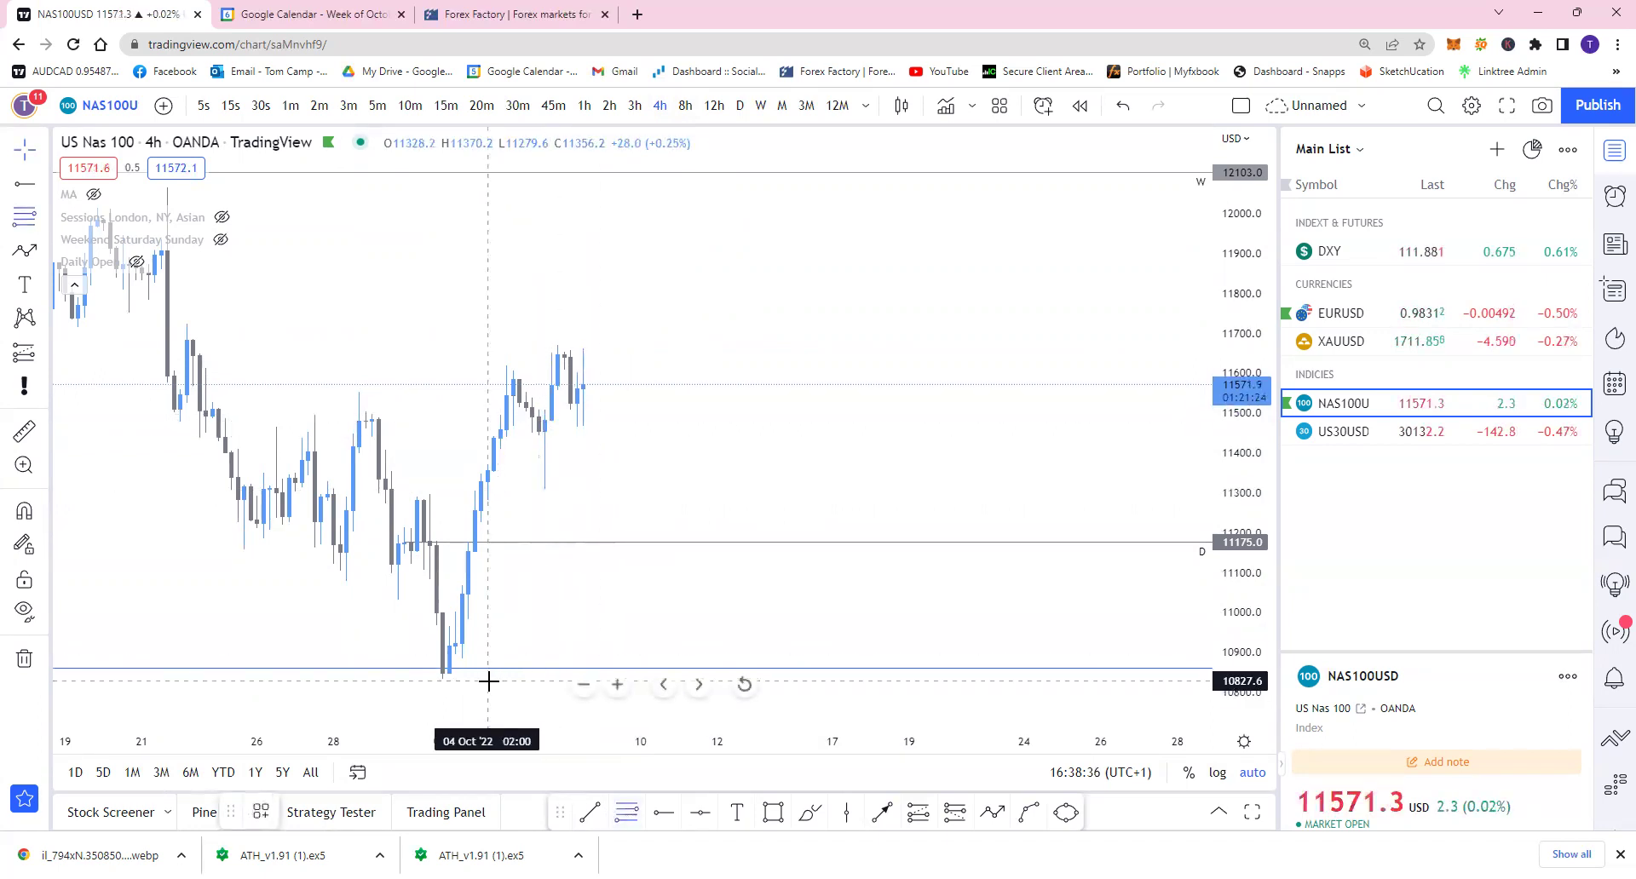
Draw horizontal trend lines at 10829.9 and 11675.8 on the 4-hour range low and high, and apply the Current Trading Range template to both
left_click(594, 818)
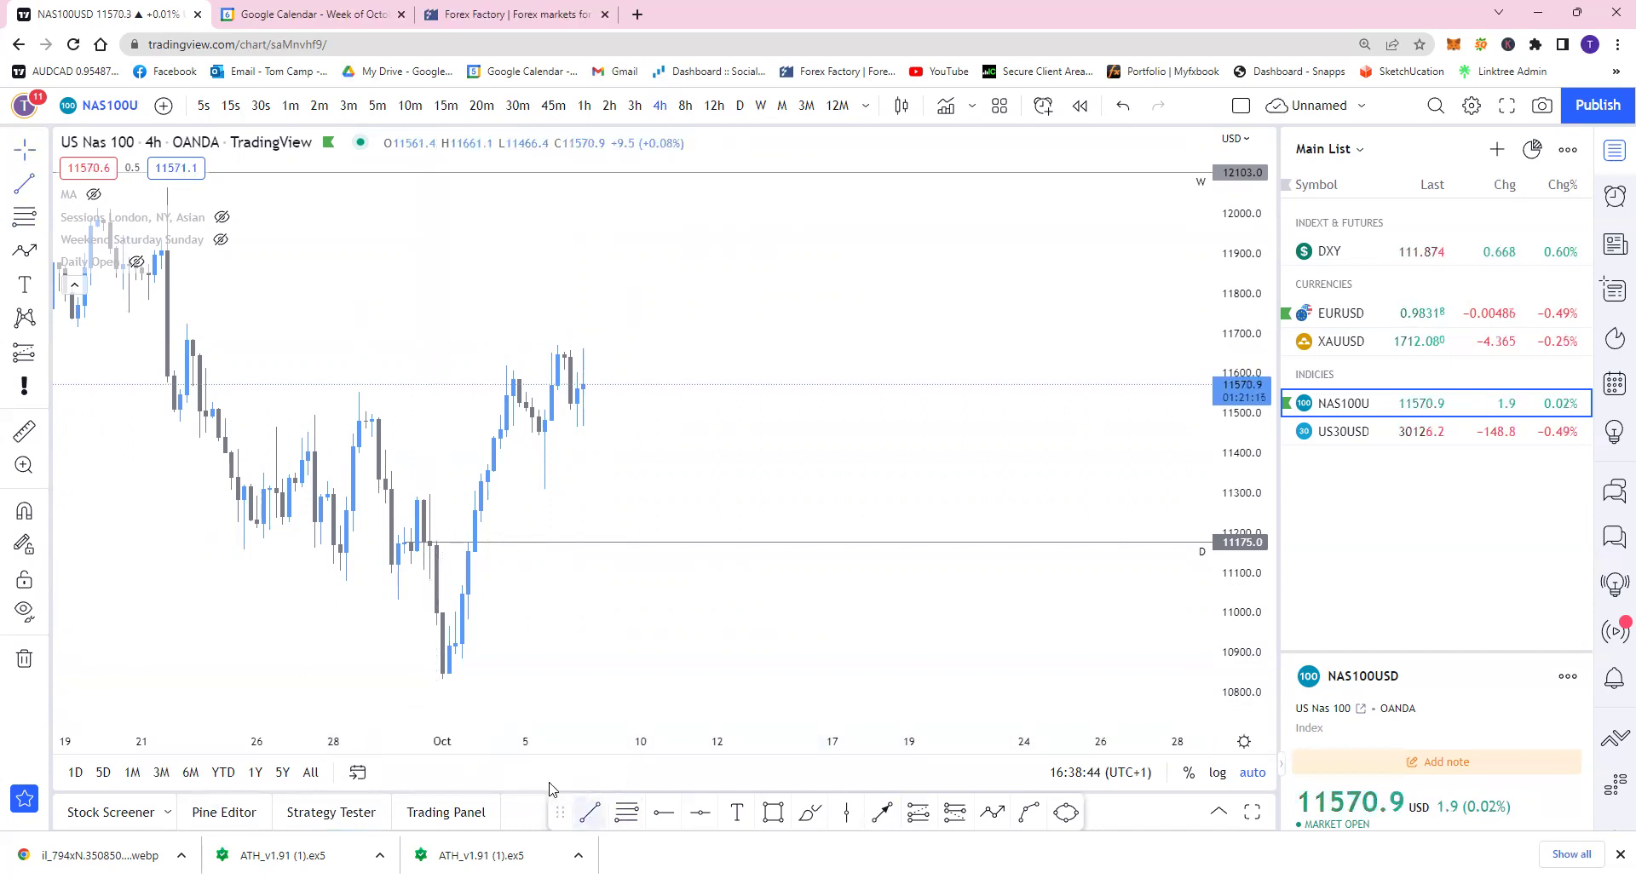
left_click_drag(416, 680, 612, 329)
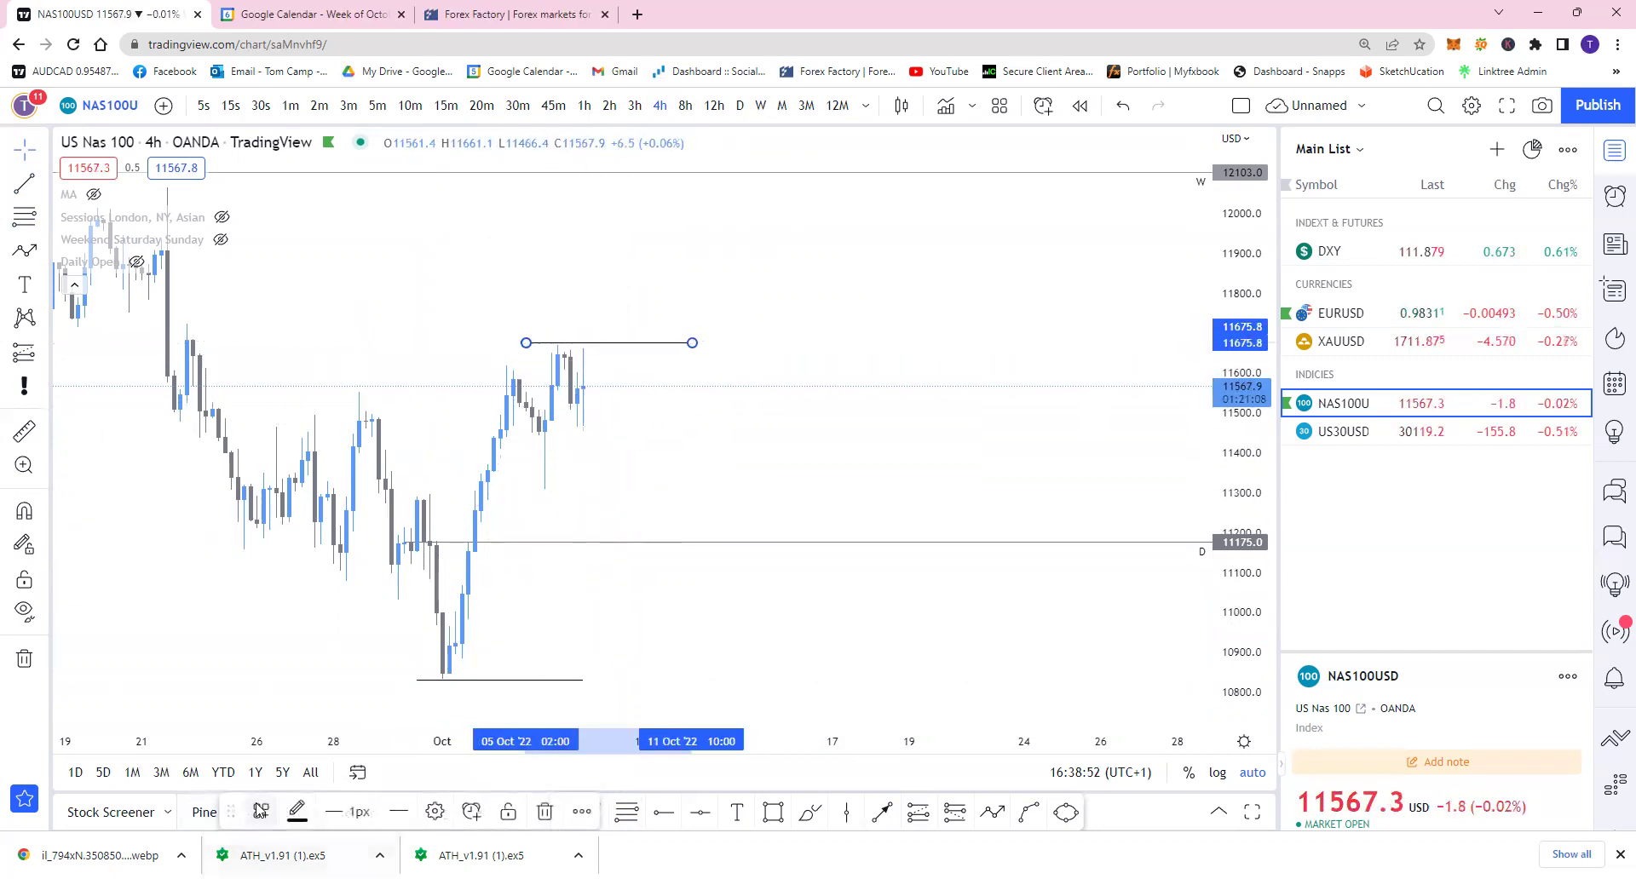
left_click(261, 811)
left_click(308, 540)
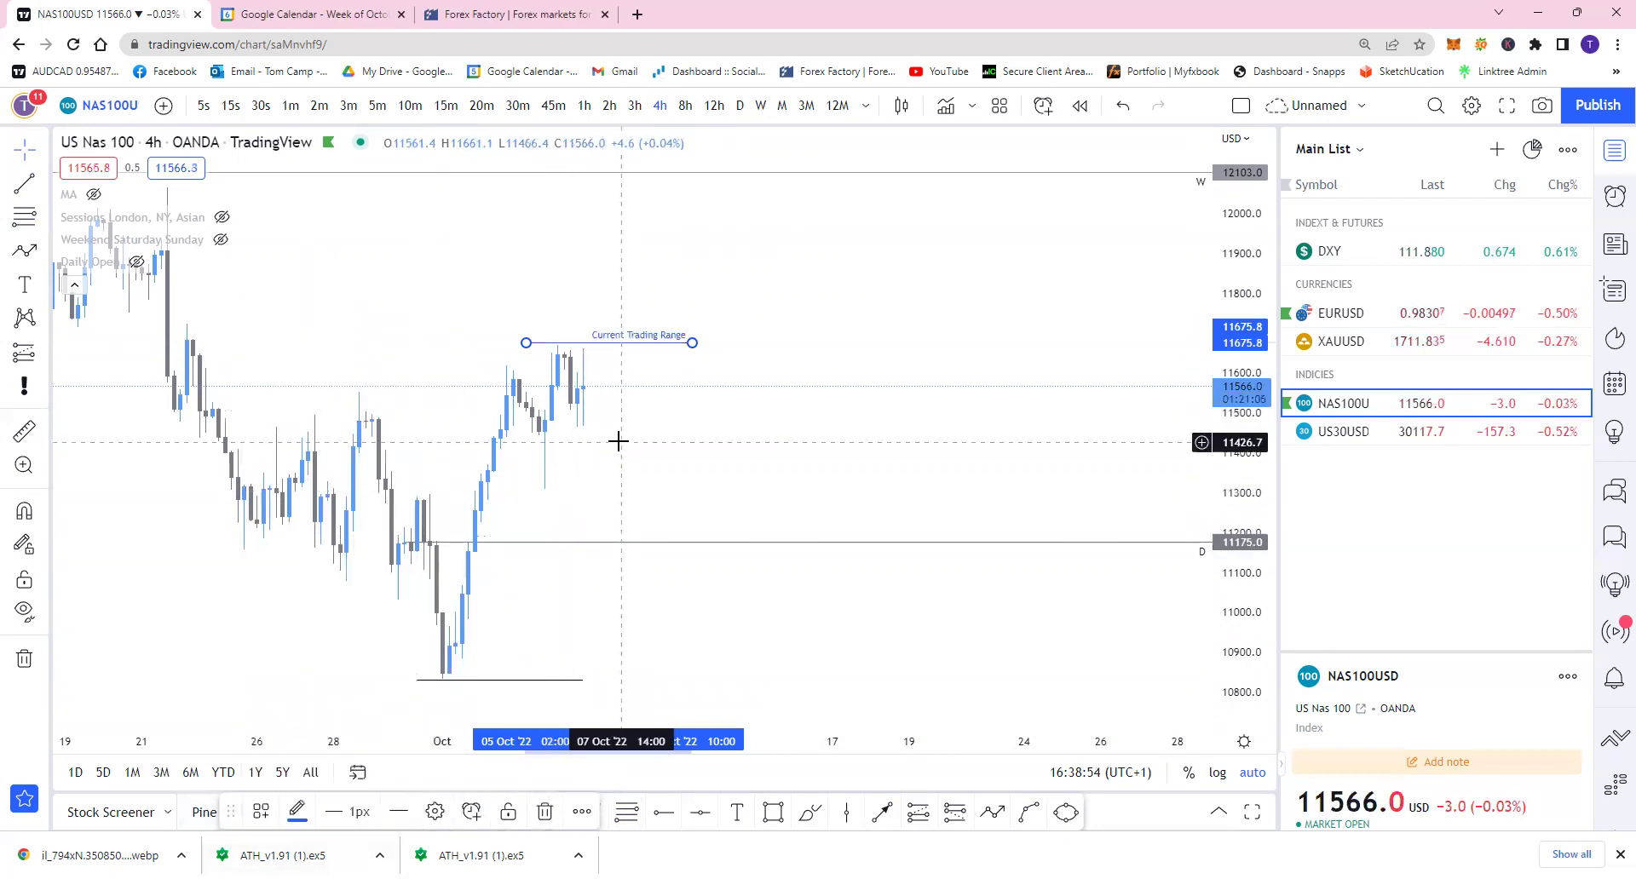
left_click(502, 687)
left_click(261, 811)
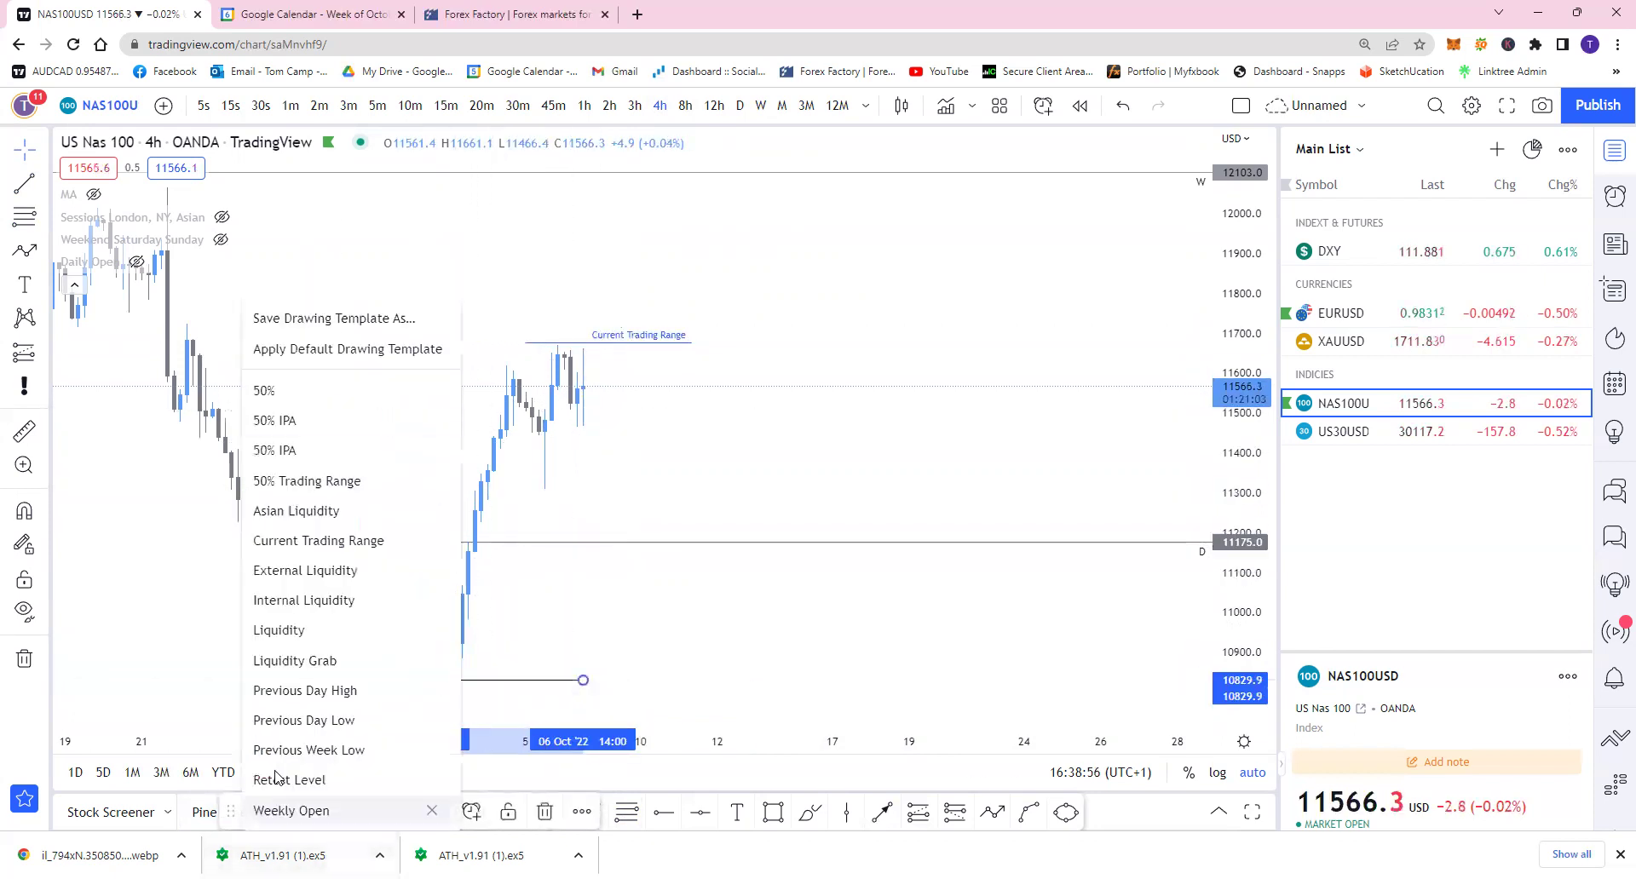
left_click(307, 540)
left_click(686, 468)
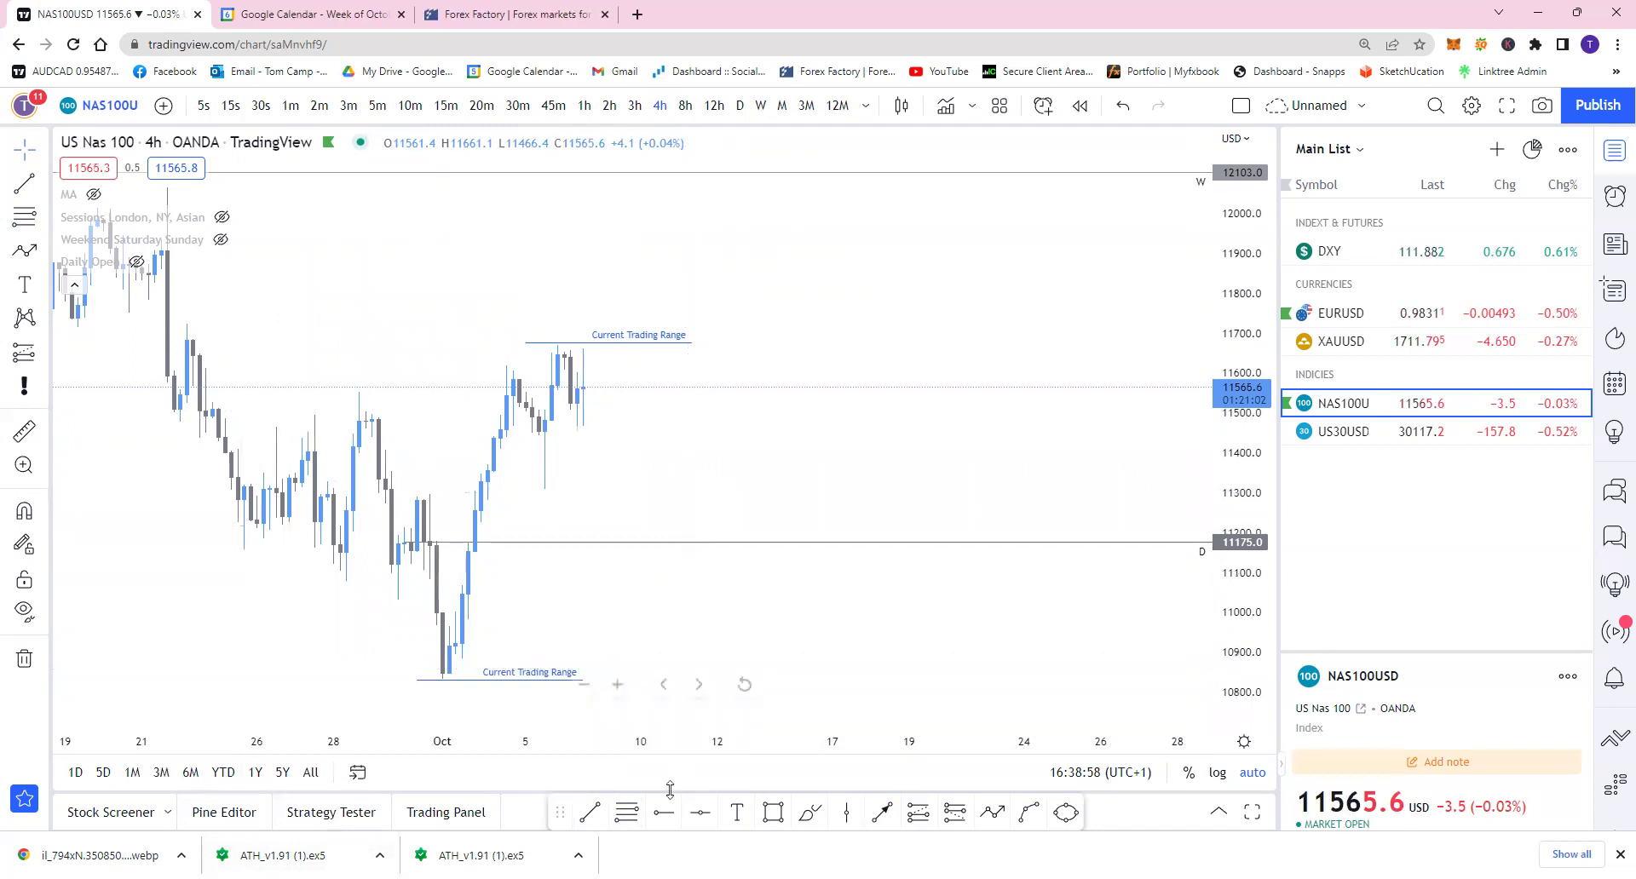
left_click(504, 488, "shift")
left_click(622, 484)
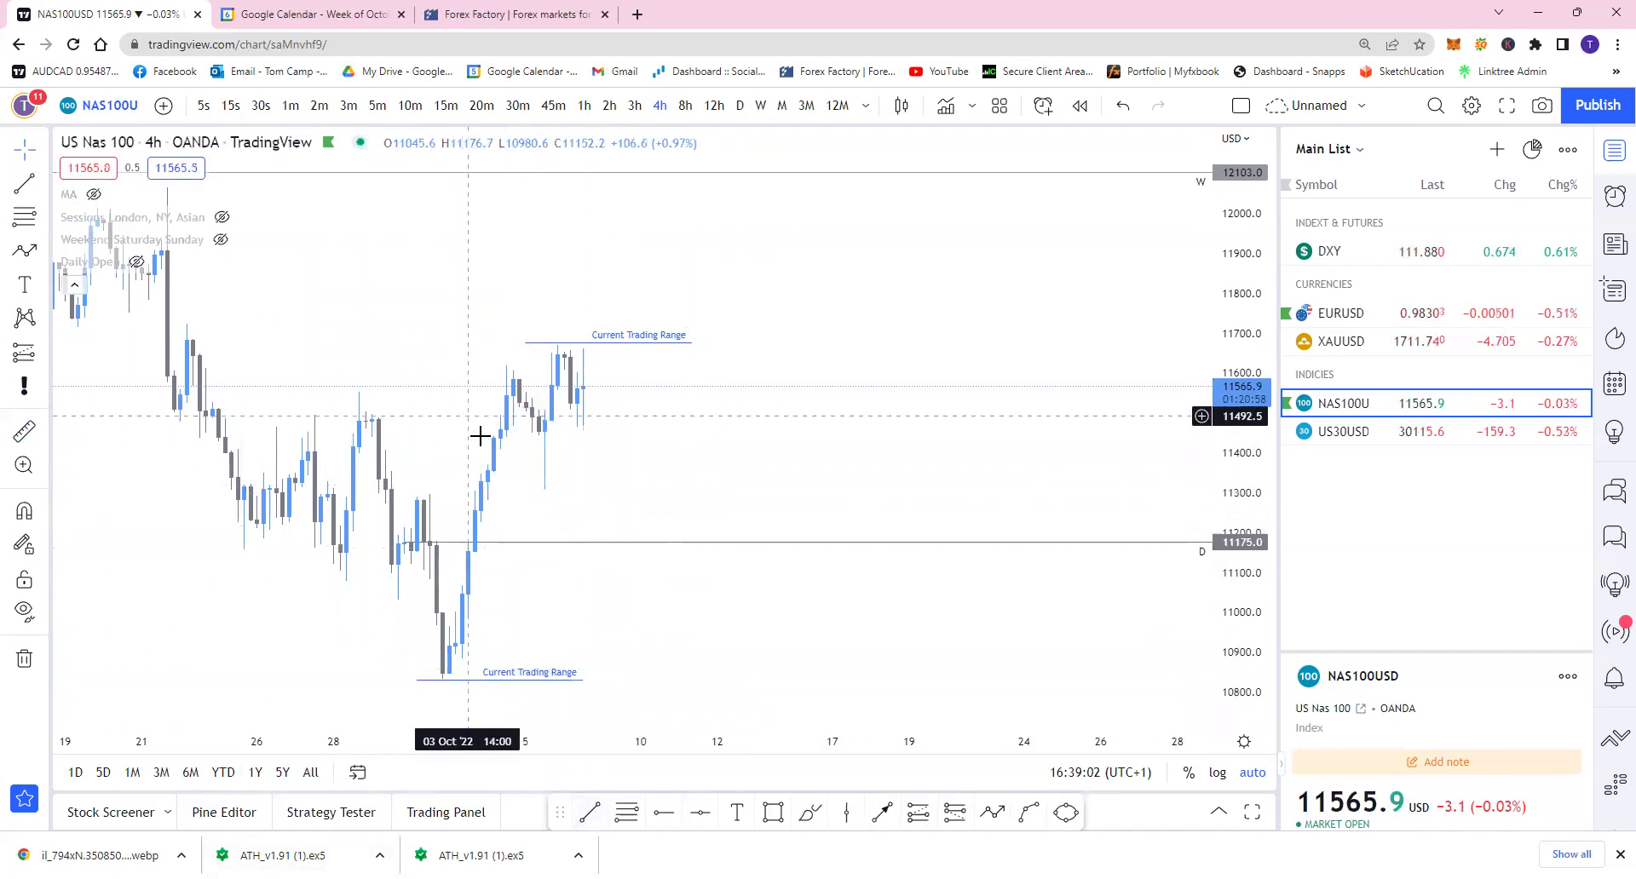
left_click(508, 488, "shift")
left_click(612, 478)
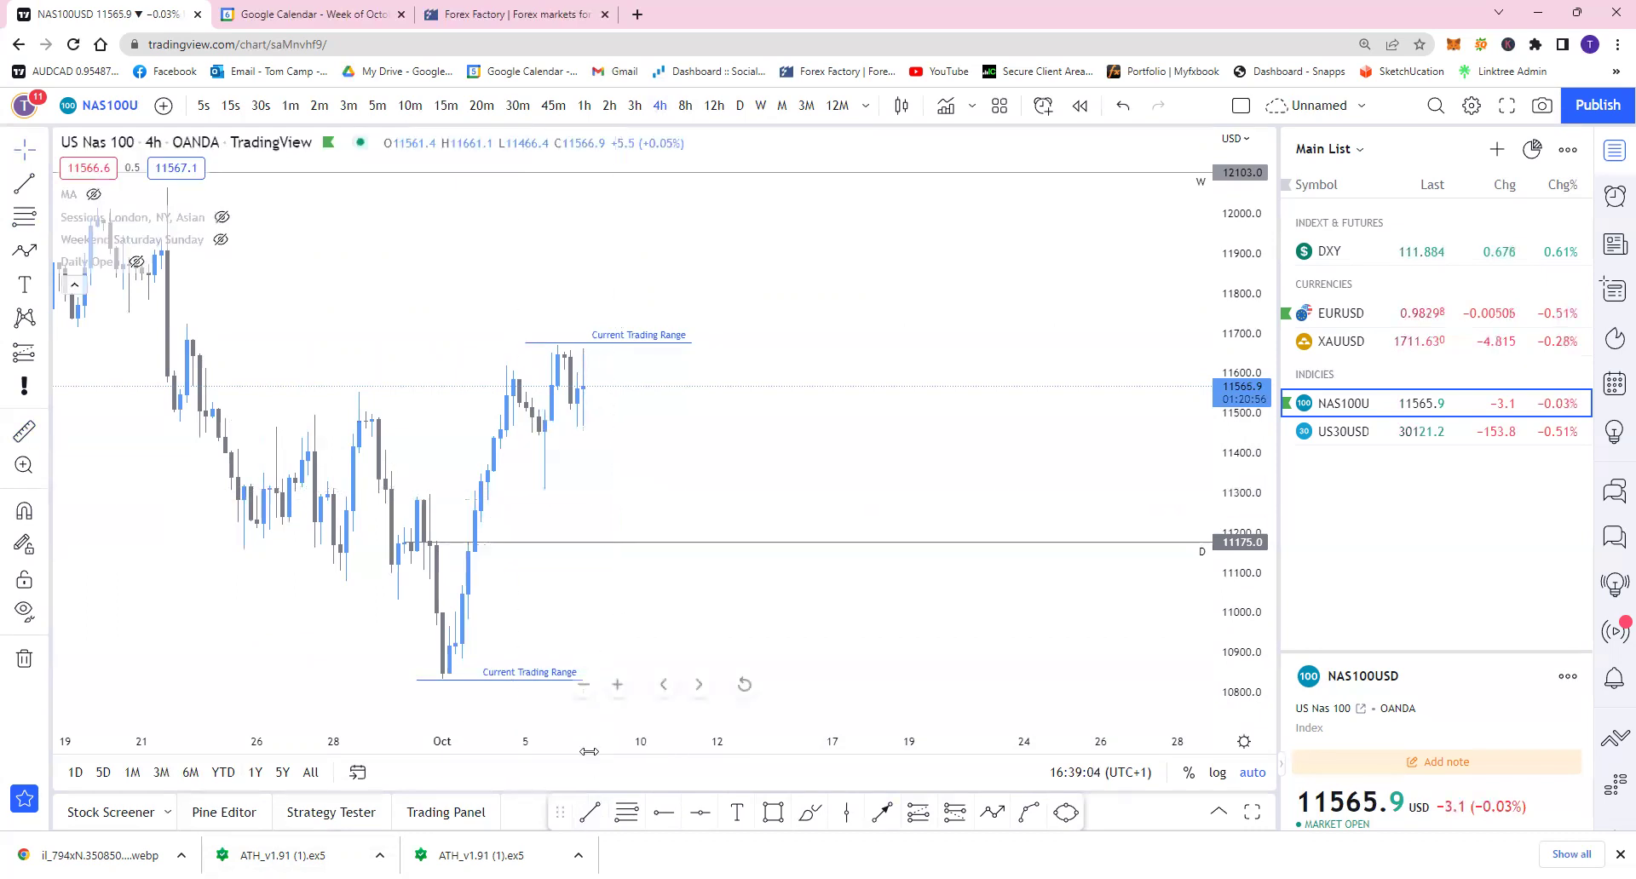
Draw a horizontal trend line at 11309.2 from 4 to 9 October 2022 and apply the Liquidity template to it
left_click(504, 488)
left_click(634, 489)
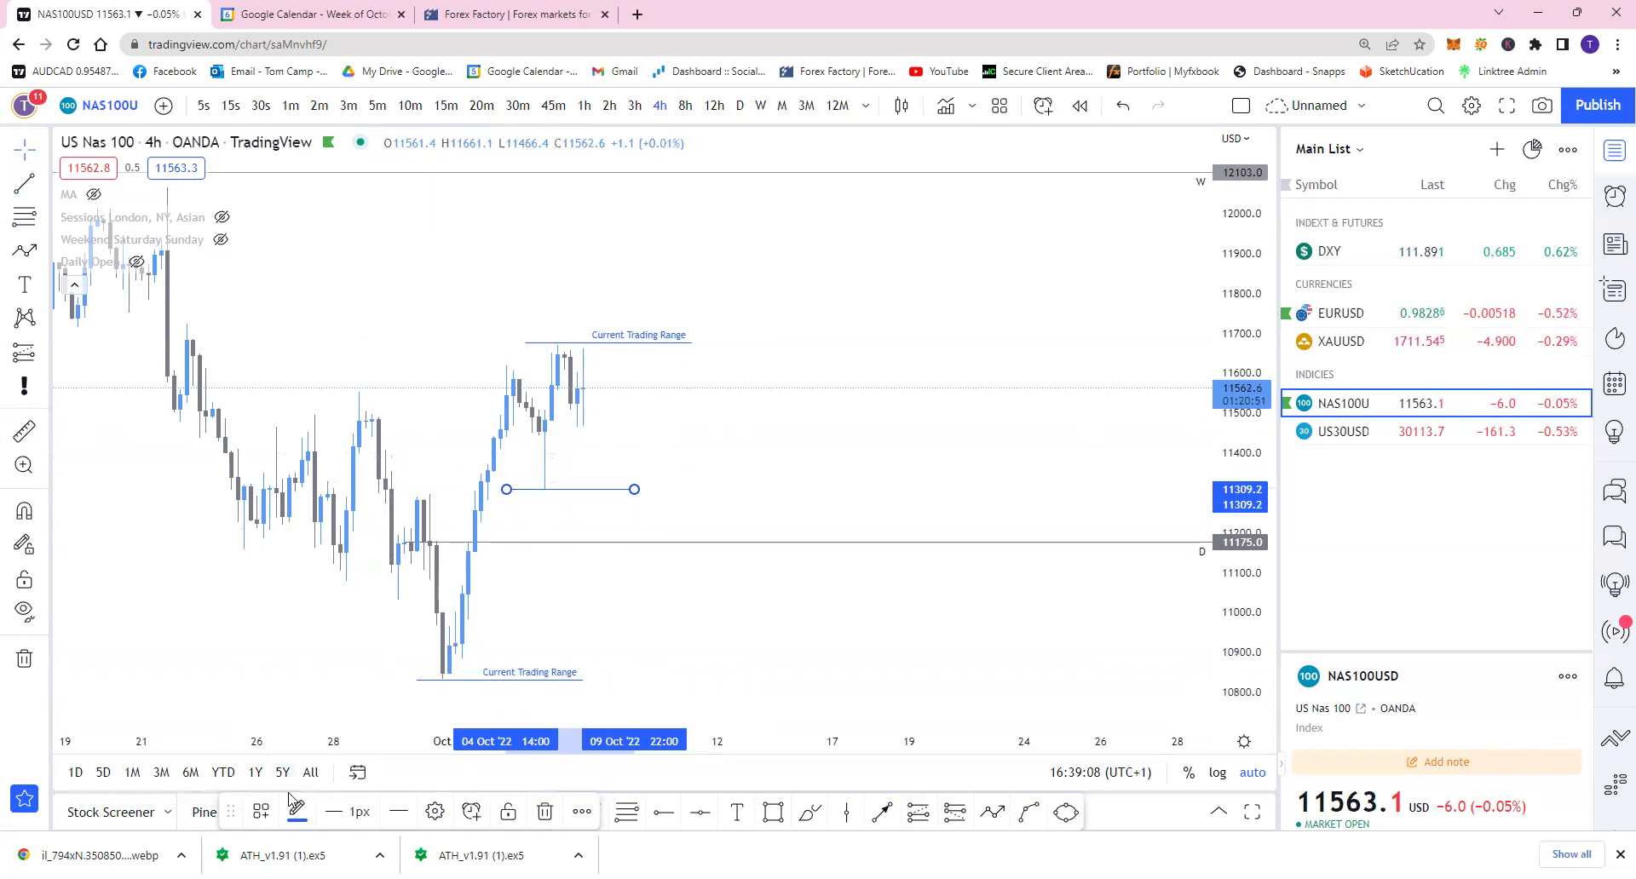
left_click(263, 812)
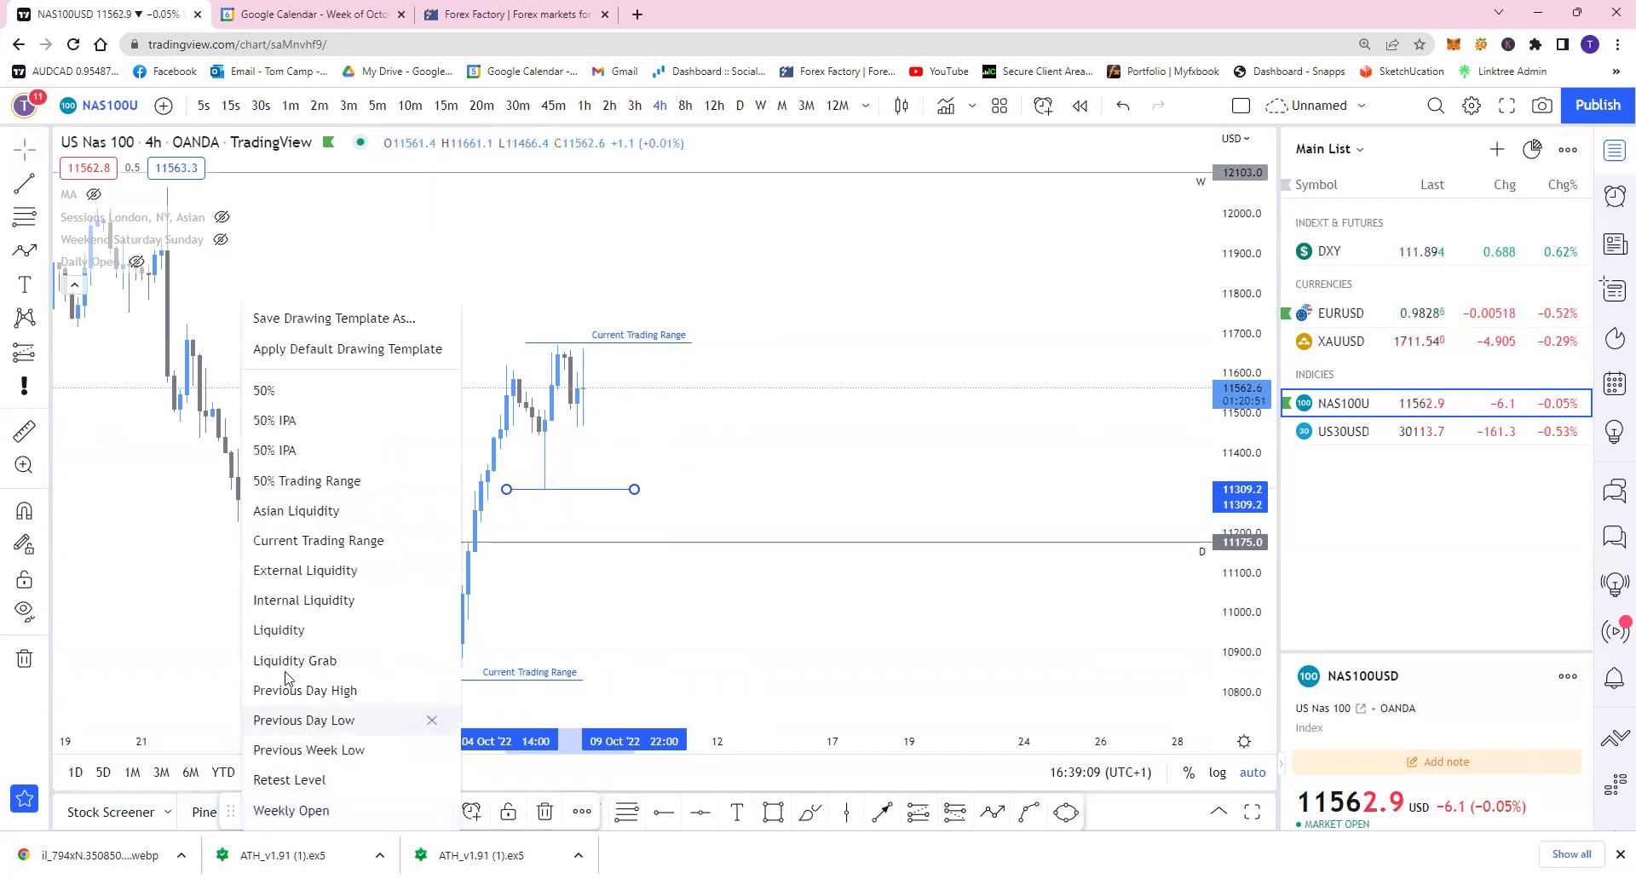
left_click(290, 629)
left_click(705, 457)
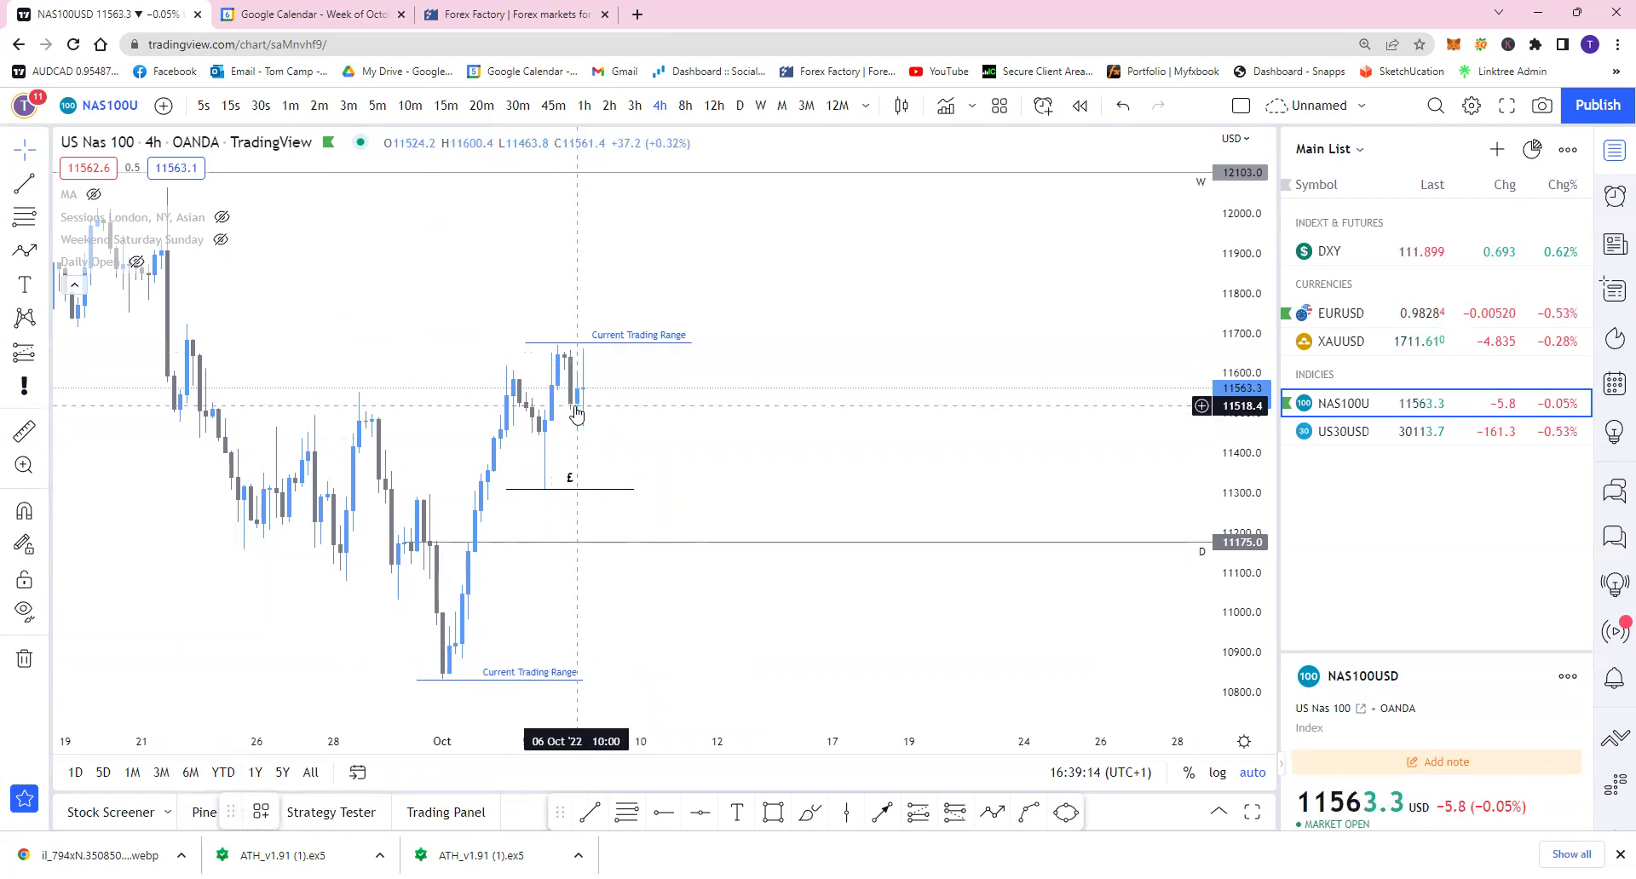
Examine price action on the 1-hour and 15-minute timeframes, and return to the 4-hour timeframe
left_click(585, 107)
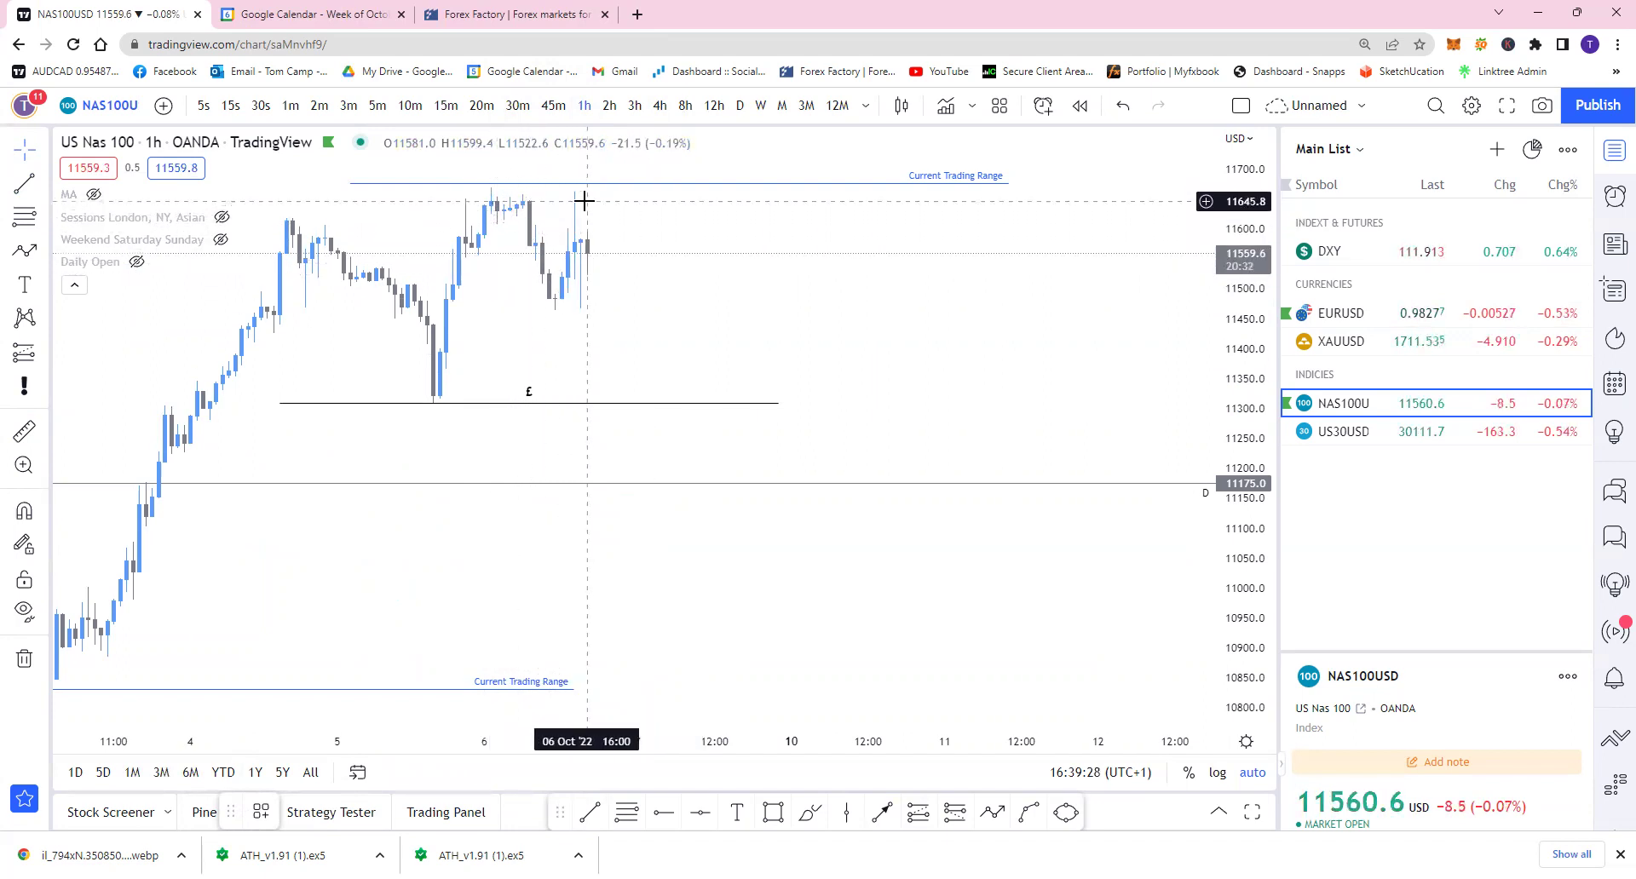
left_click(445, 105)
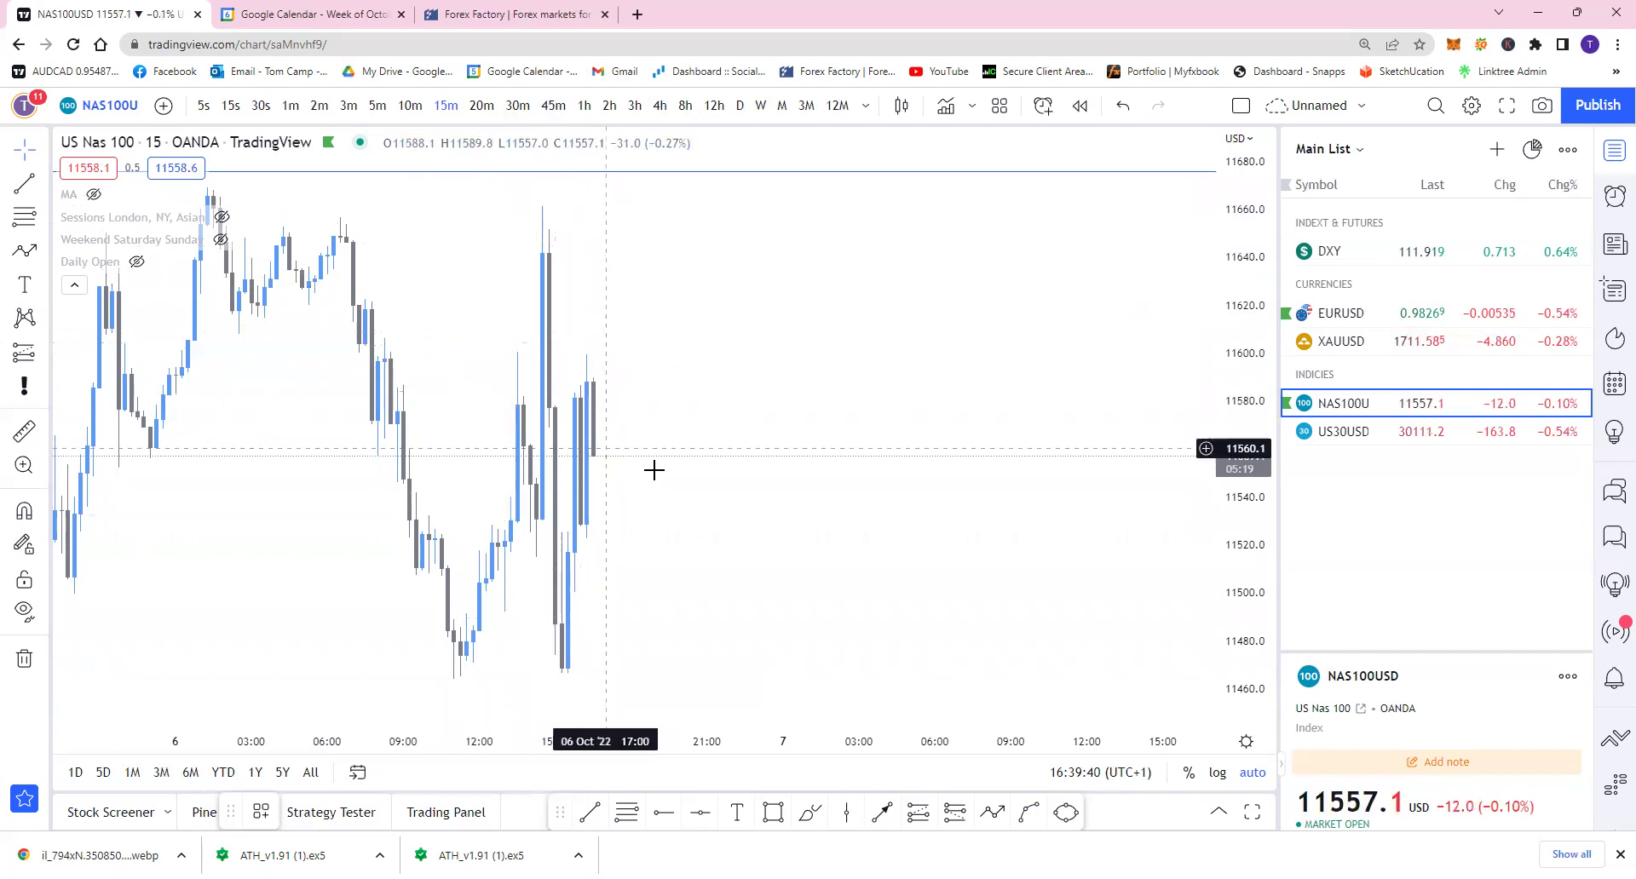
left_click(659, 104)
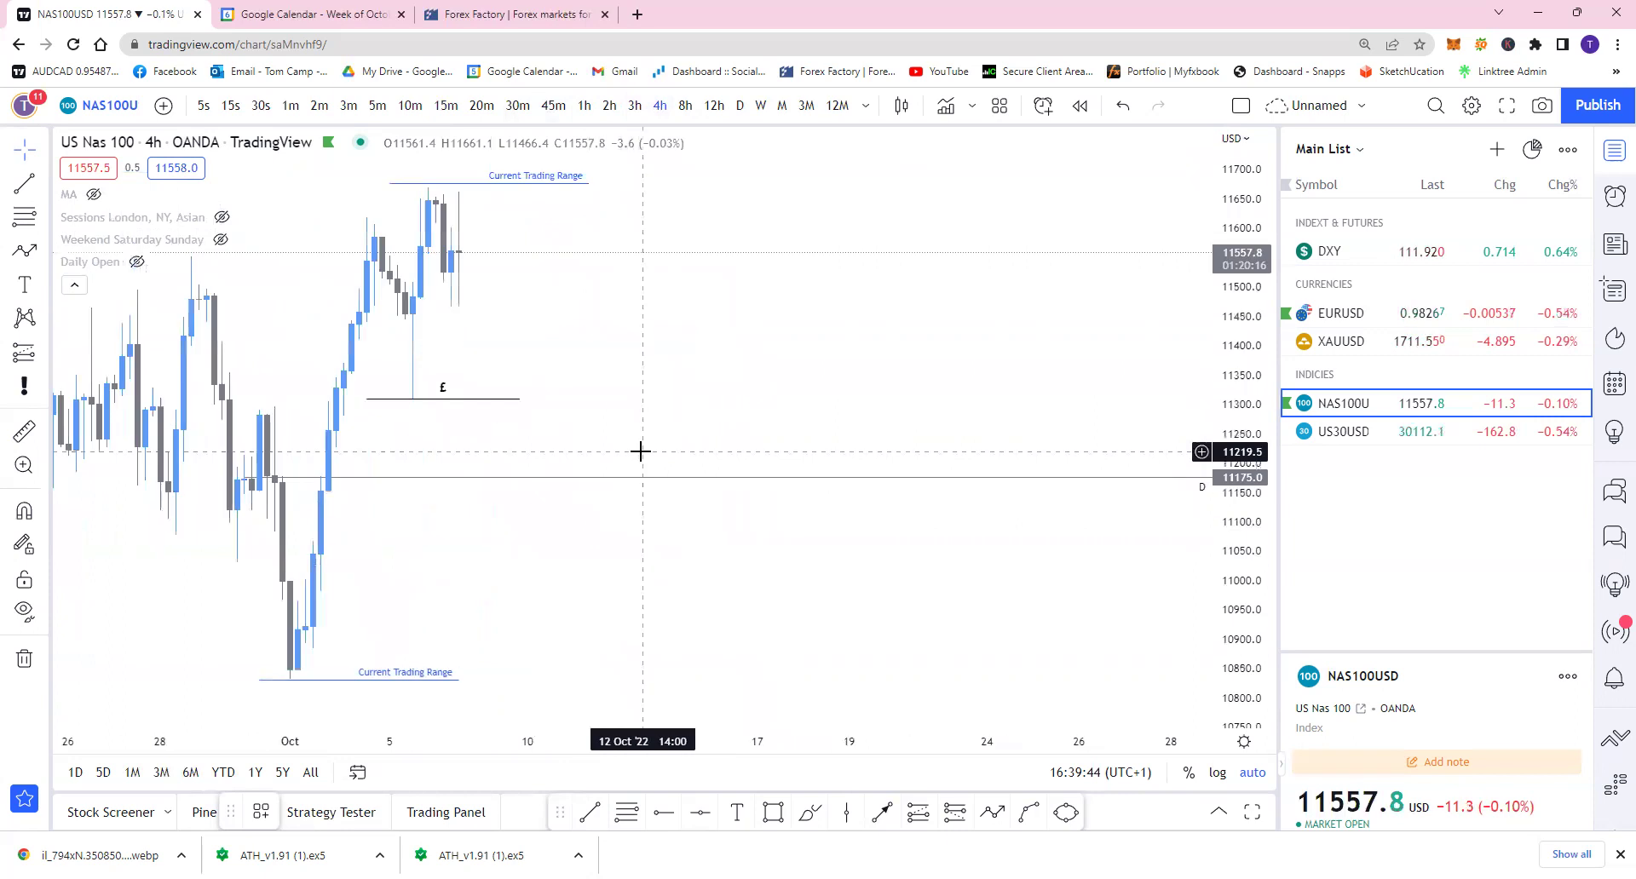
Draw a projected path arrow from the current price down to about 10970 and up to about 12000
scroll(734, 391, "up", 2)
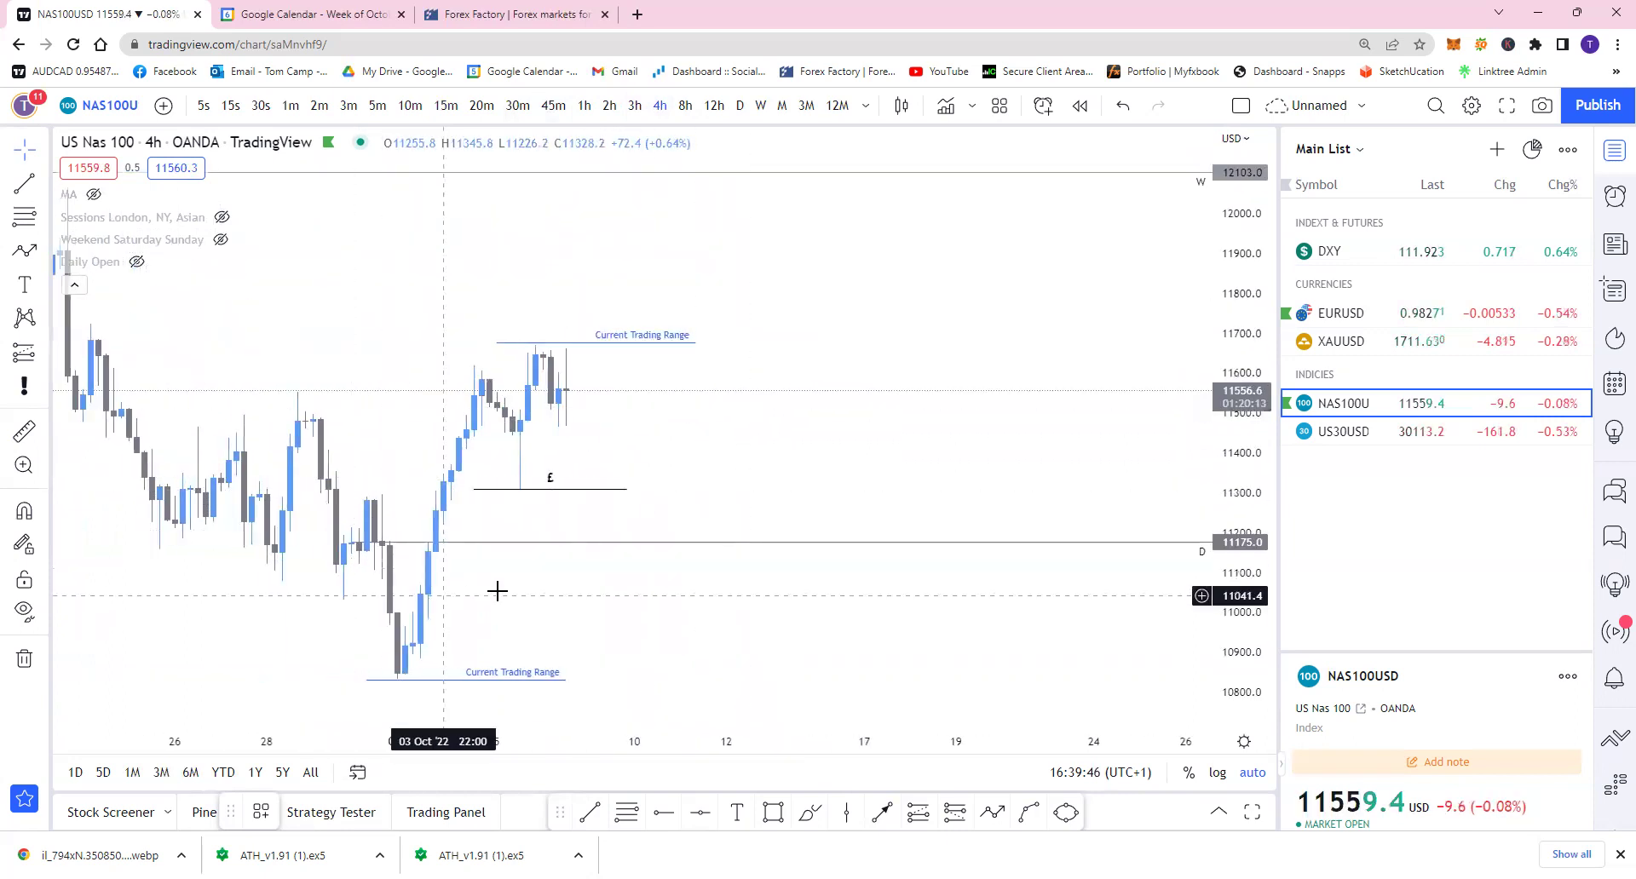
left_click(993, 812)
left_click(558, 411)
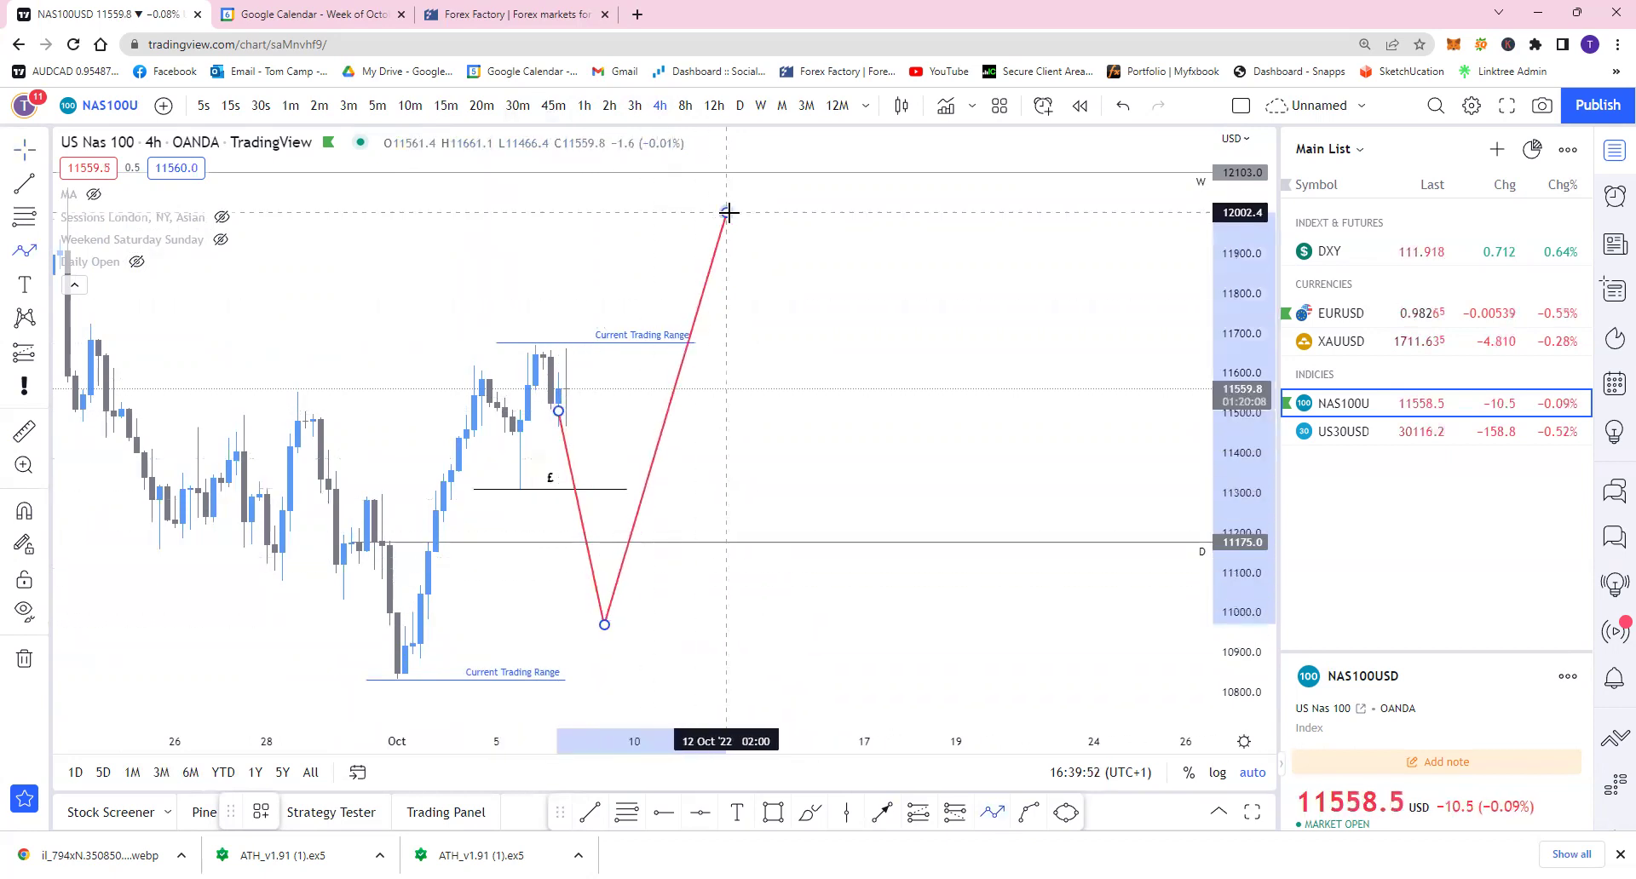
double_click(729, 212)
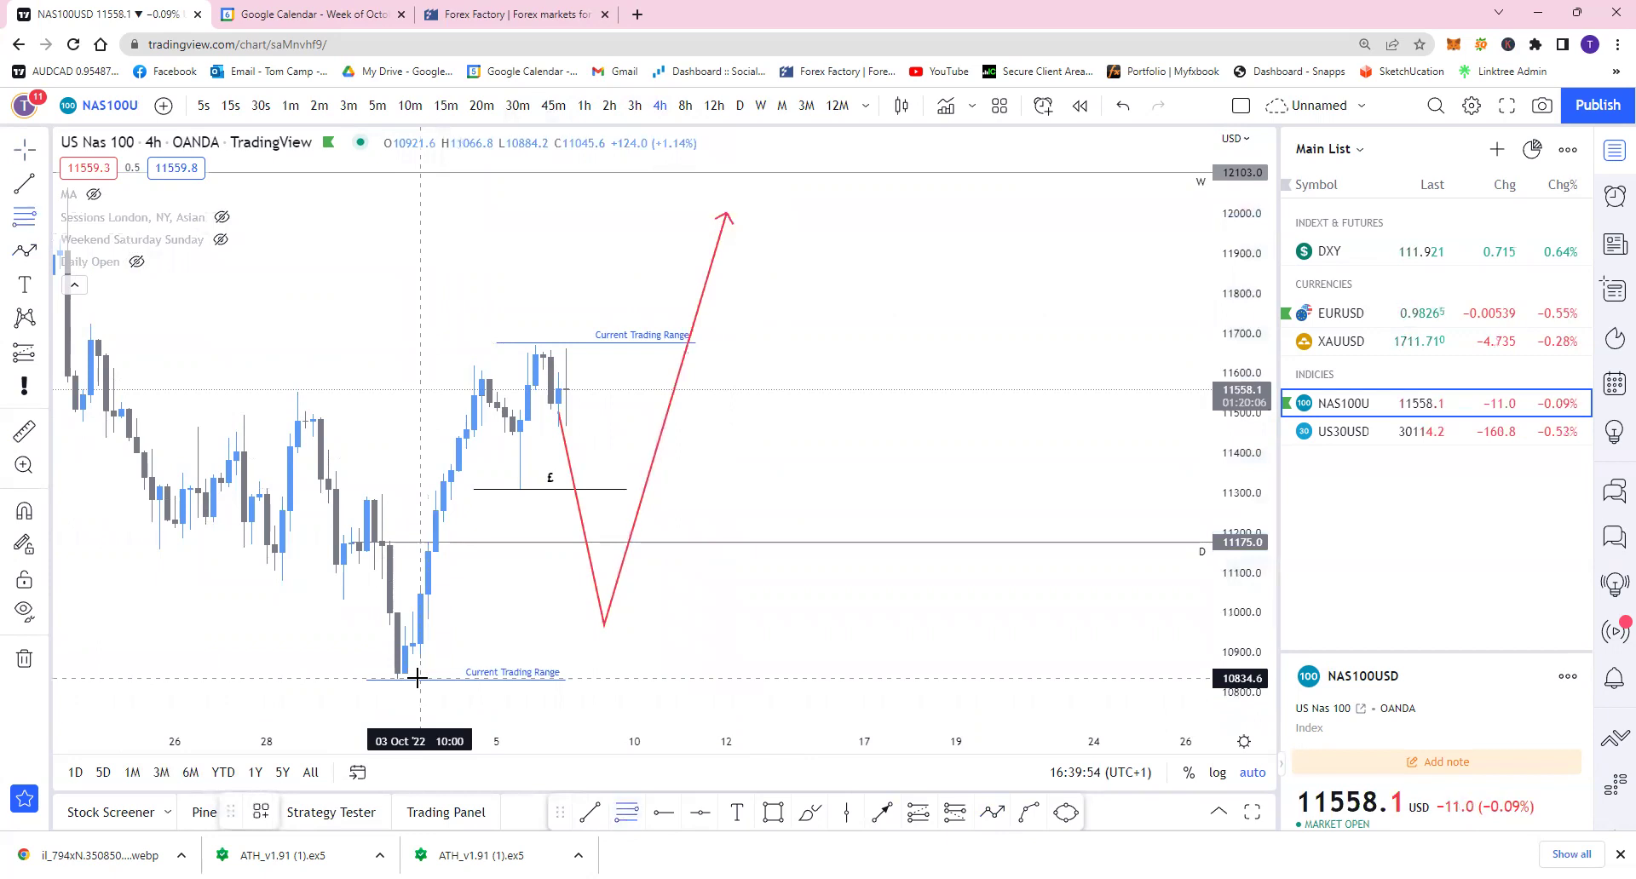
Draw a Fibonacci retracement from 10834.6 to 11671.1 and cover its 71–88.6% levels with a rectangle using the Fib Zone (71-88) label template
left_click(416, 679)
left_click(773, 344)
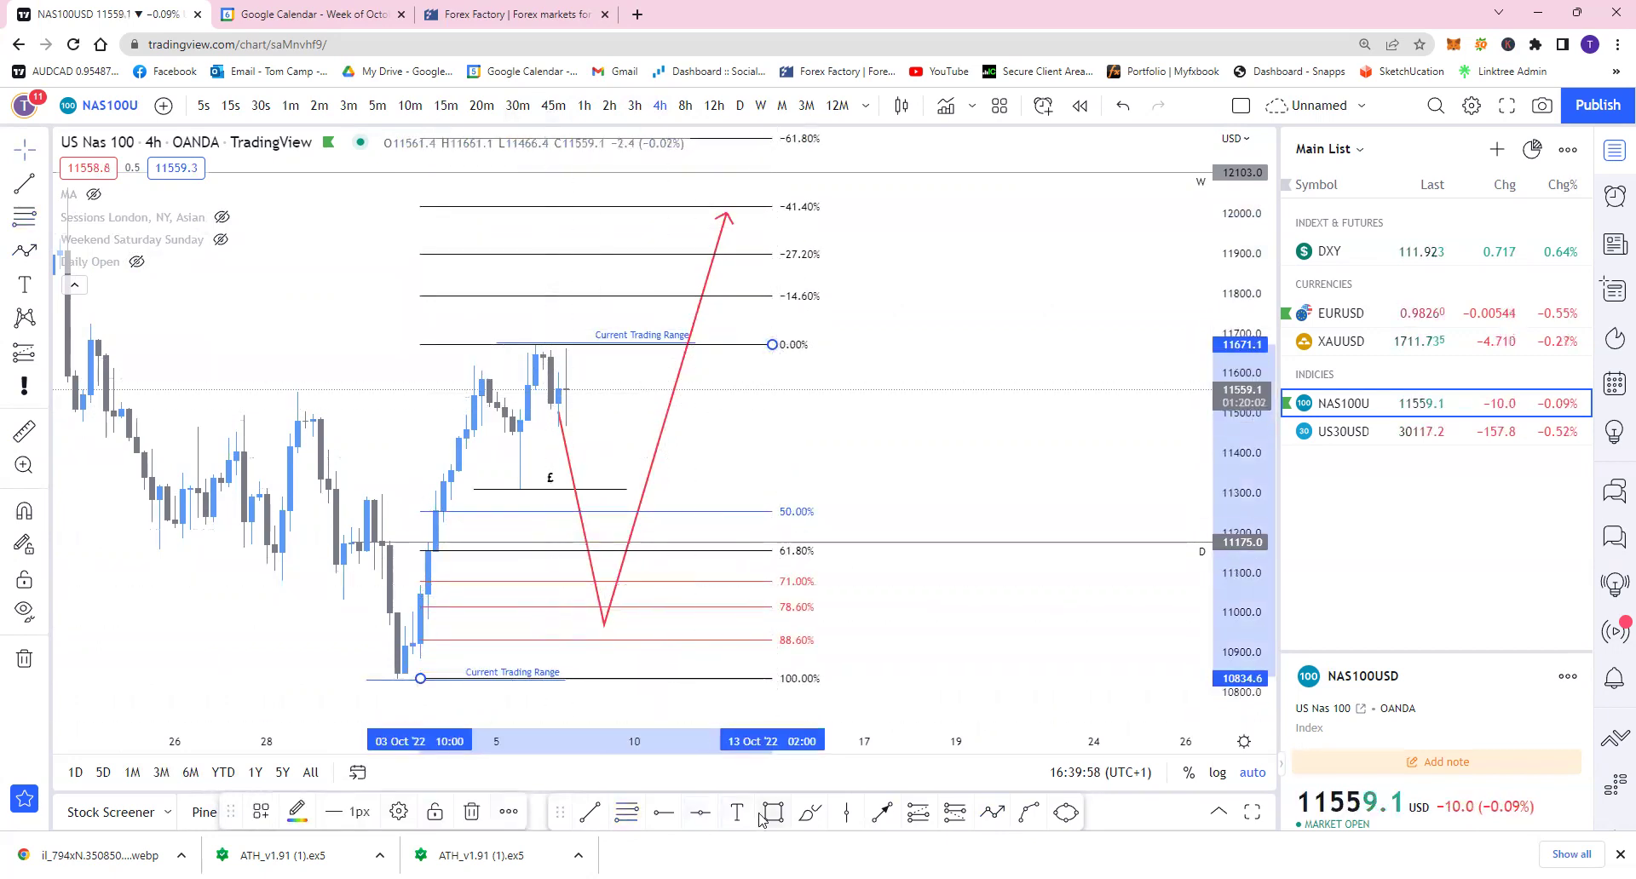
key("alt+shift+r")
left_click(512, 581)
left_click(887, 640)
left_click(260, 814)
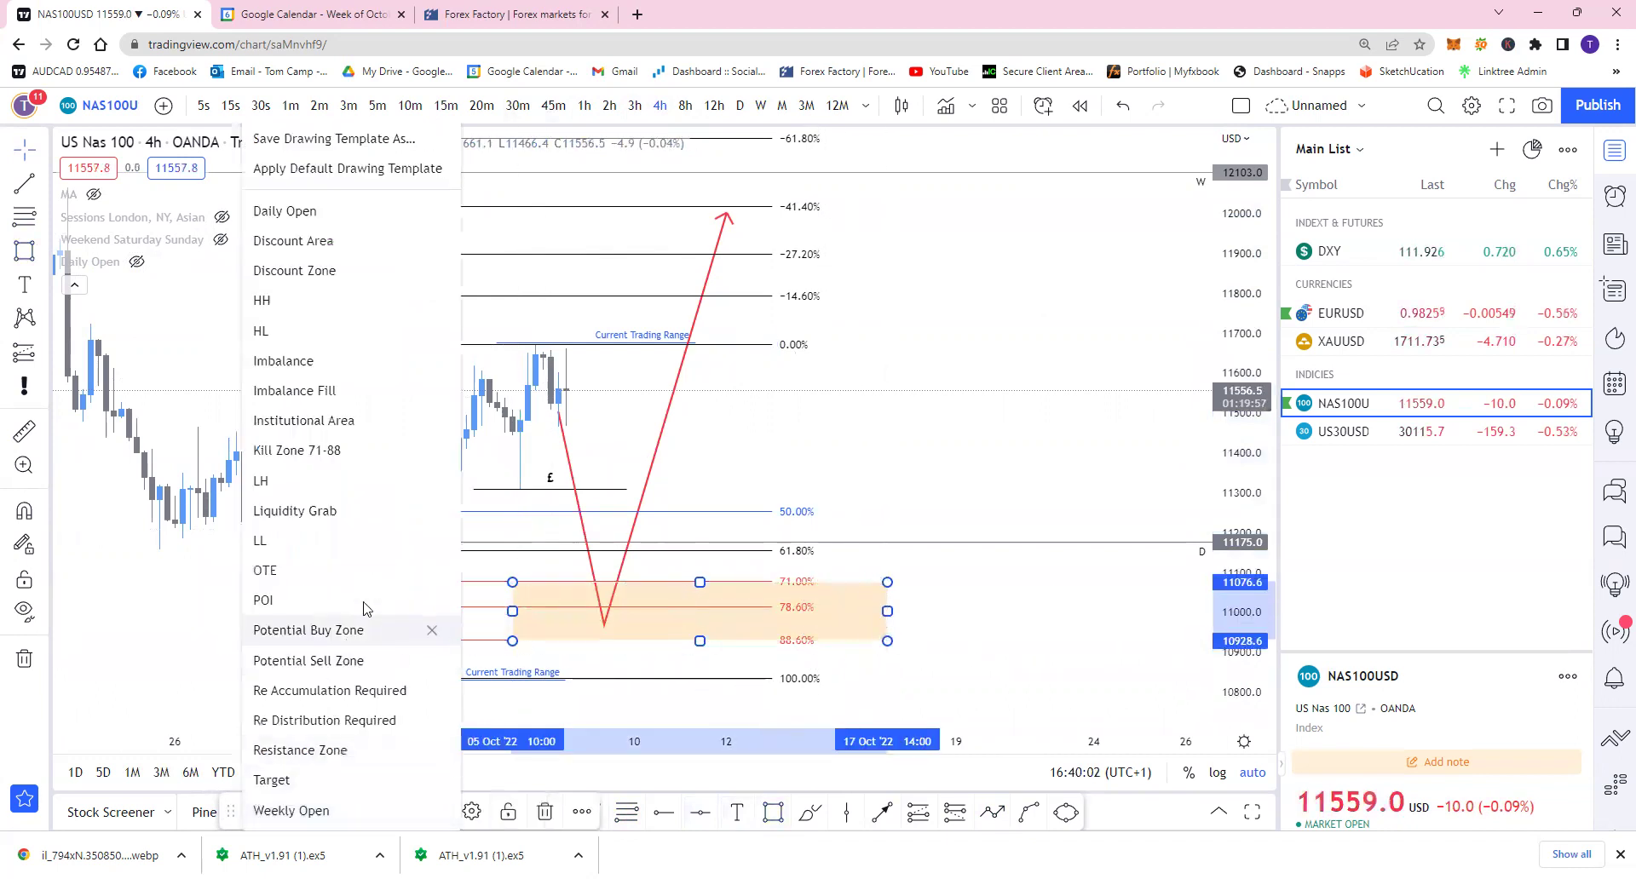
left_click(255, 329)
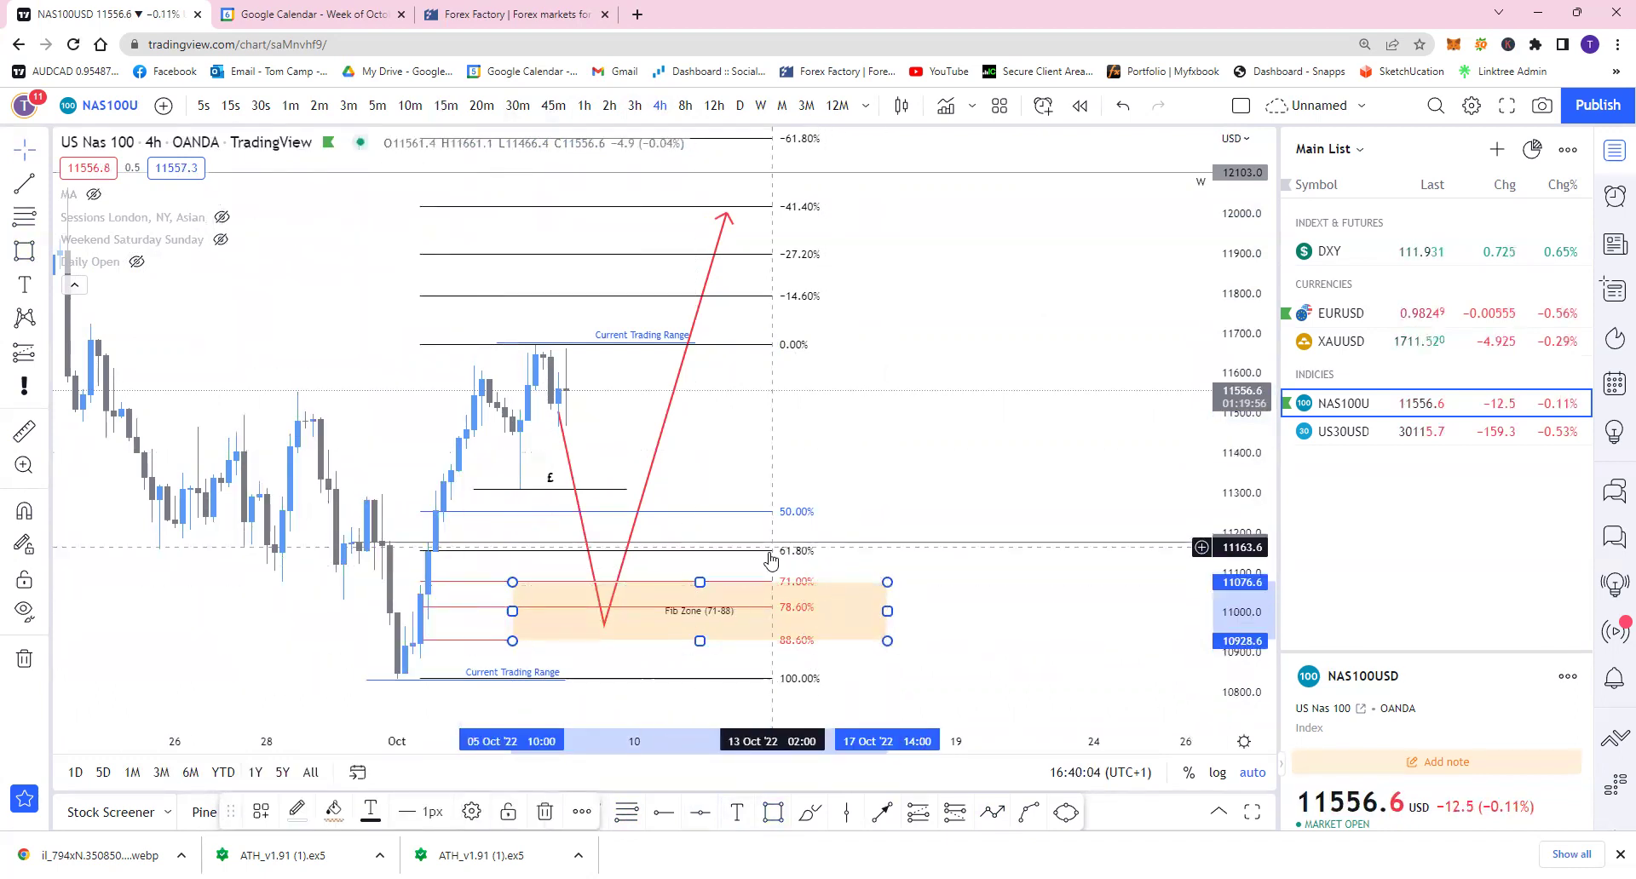
Delete the Fibonacci retracement and the red projected path arrow, keeping the zone rectangle
left_click(771, 553)
key("Delete")
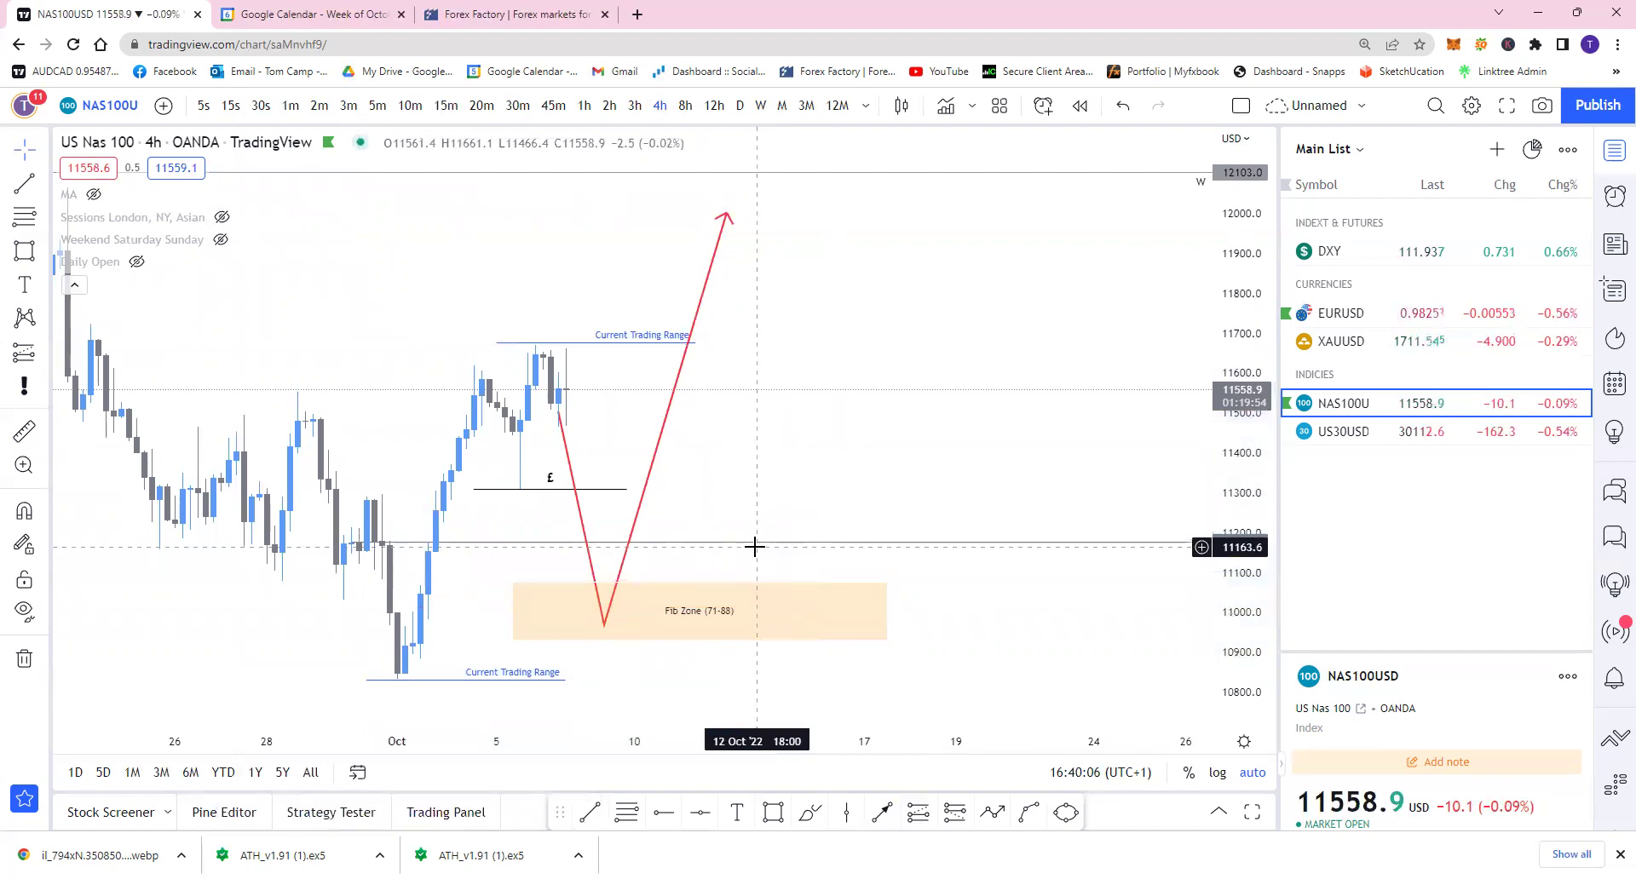
left_click(662, 446)
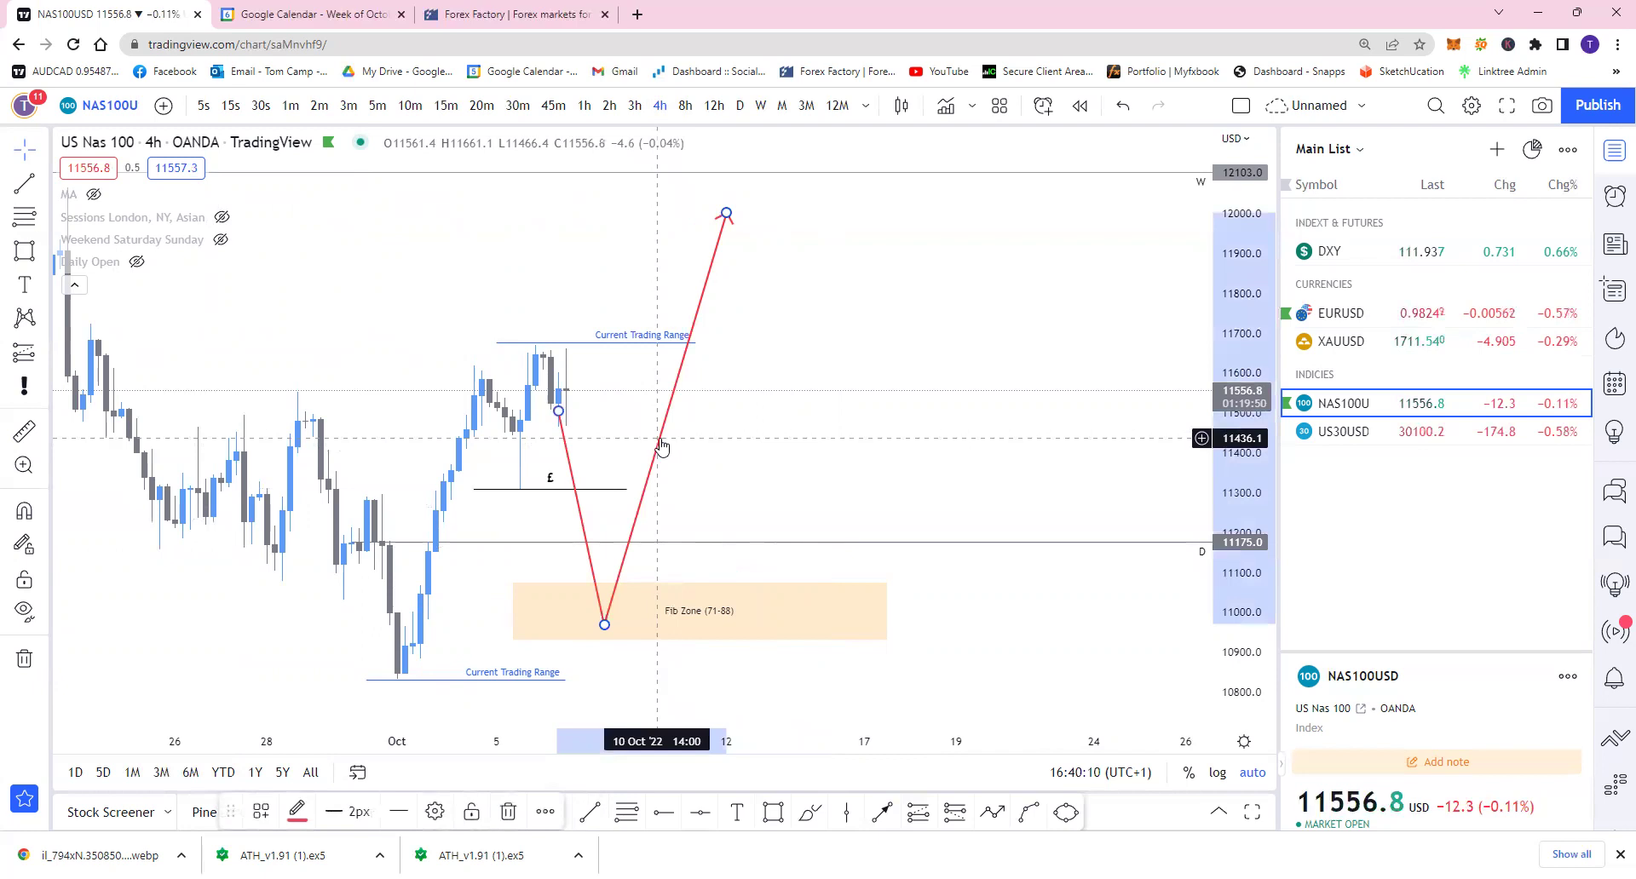
key("Delete")
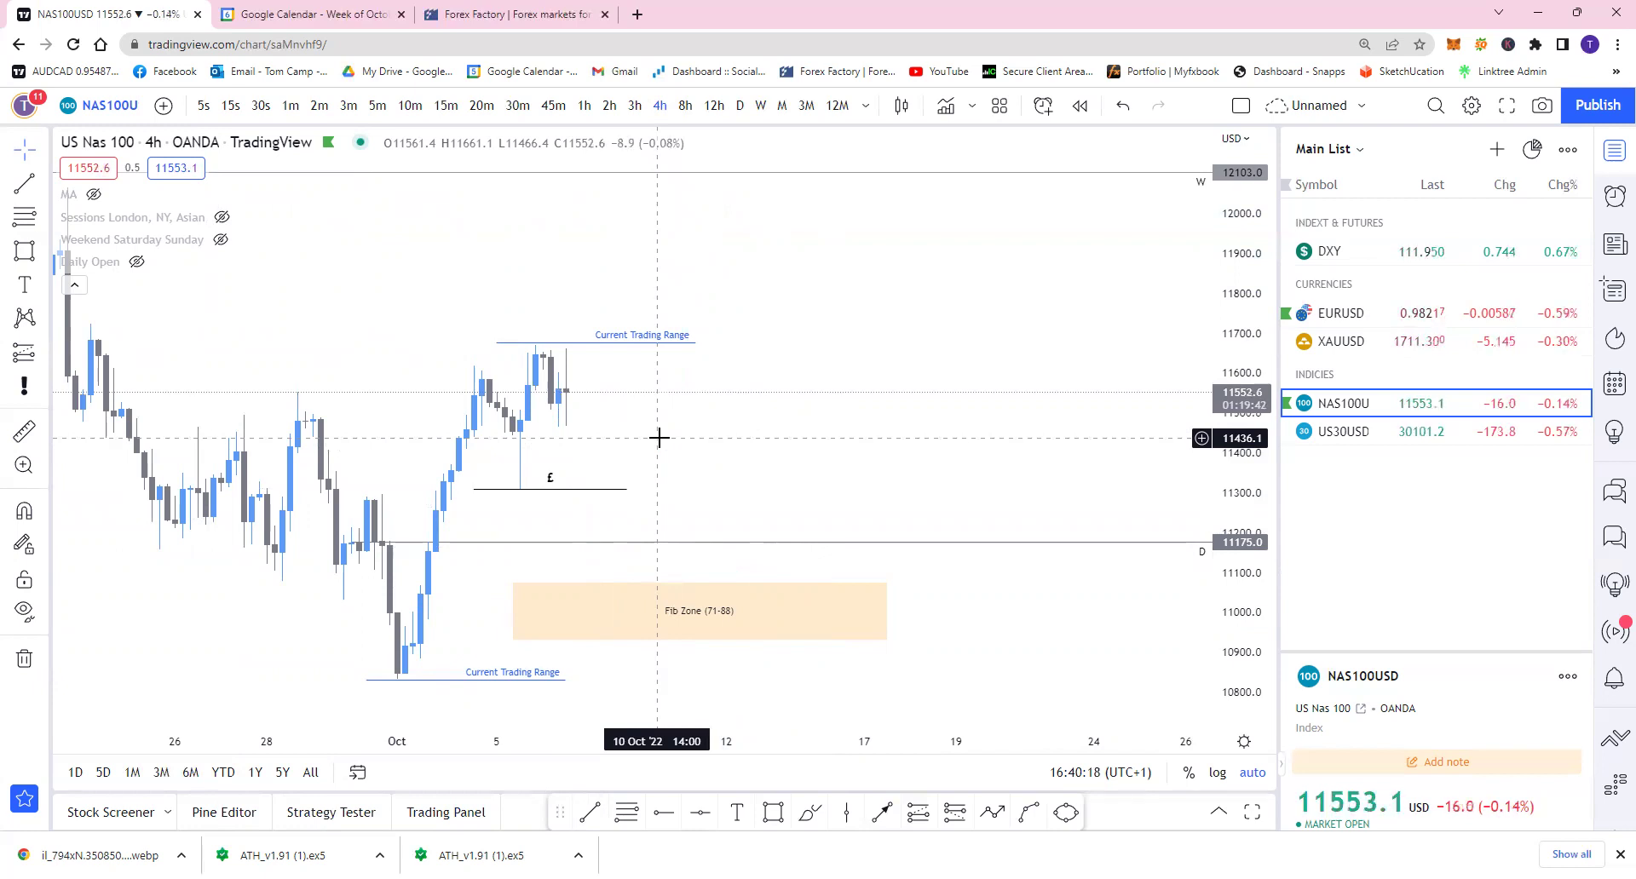
Place a horizontal ray at 11001.5 starting from the early October 2022 low and apply the H4 template to it
left_click(520, 613)
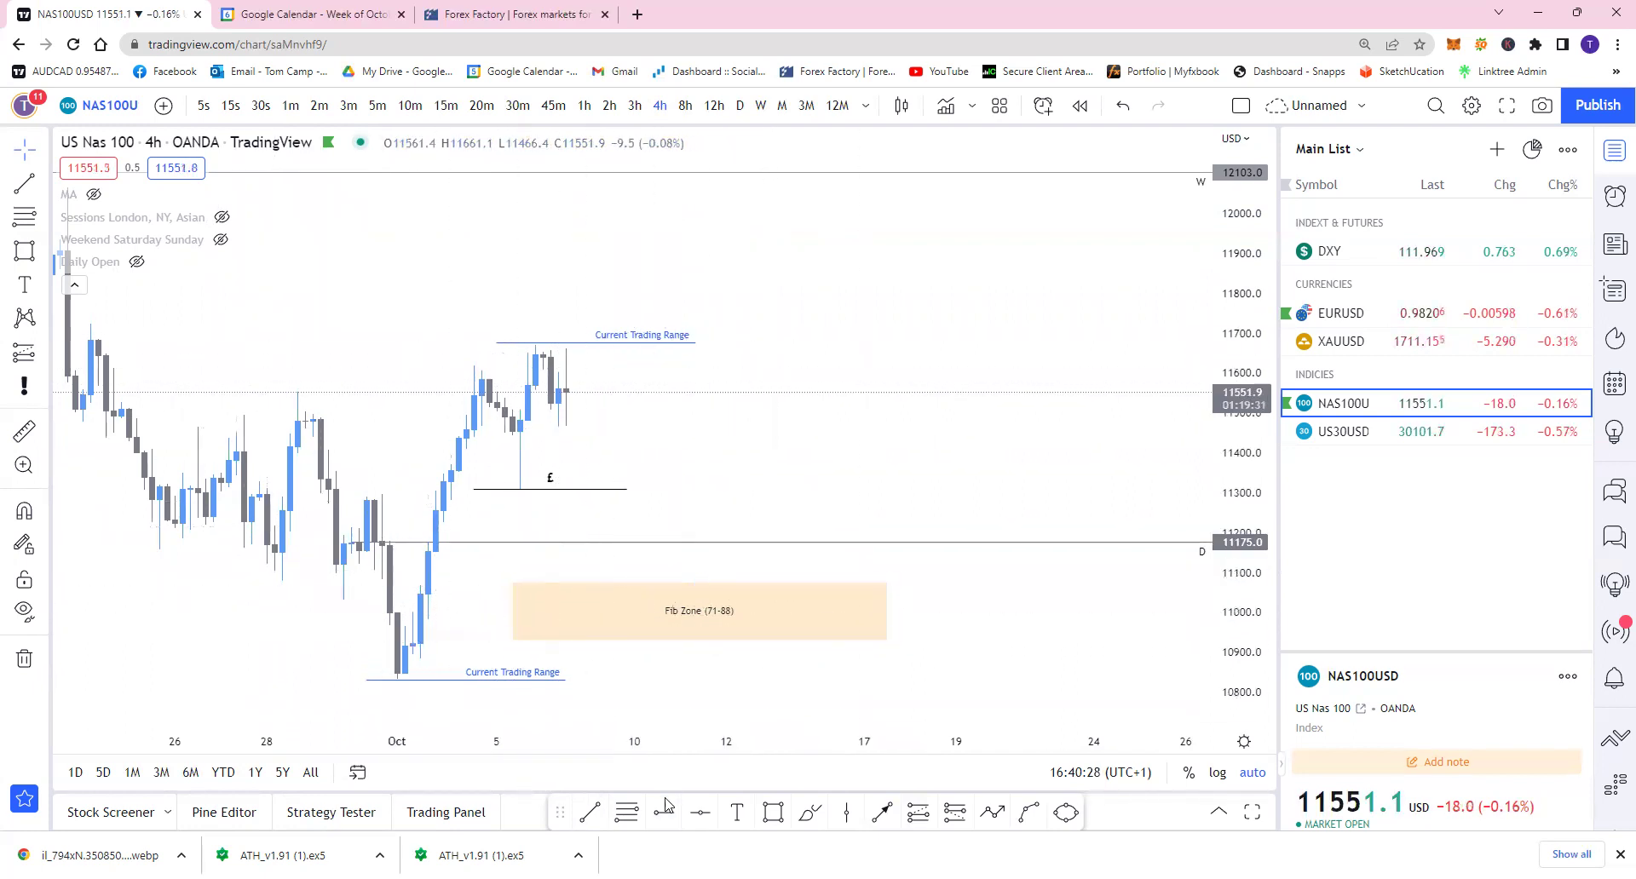
left_click(397, 611)
left_click(278, 814)
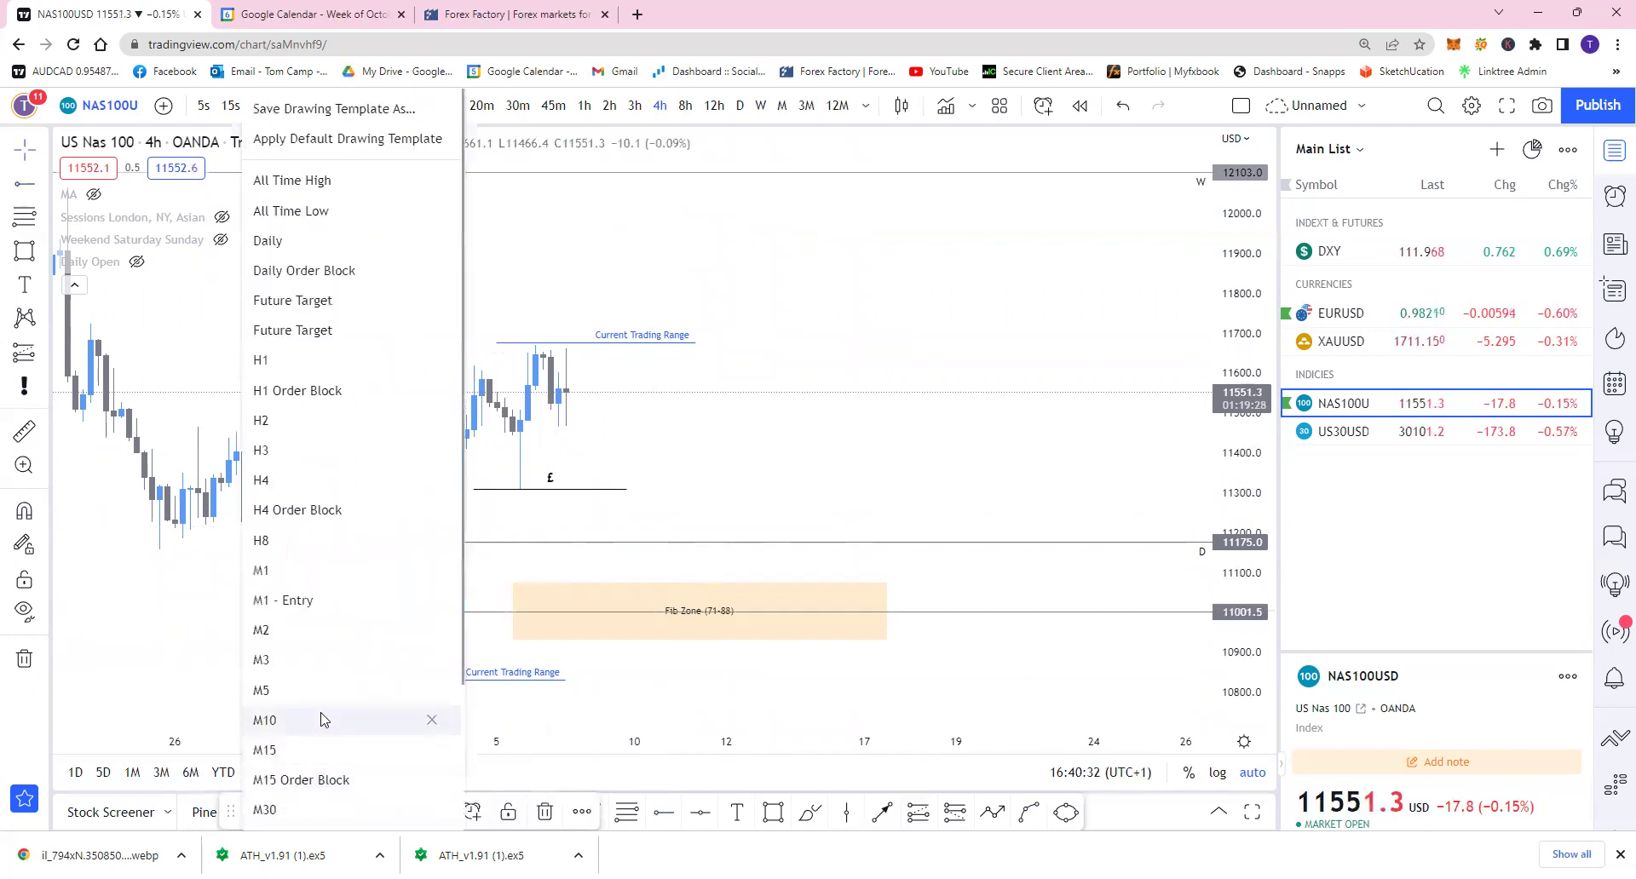
left_click(292, 480)
left_click(742, 450)
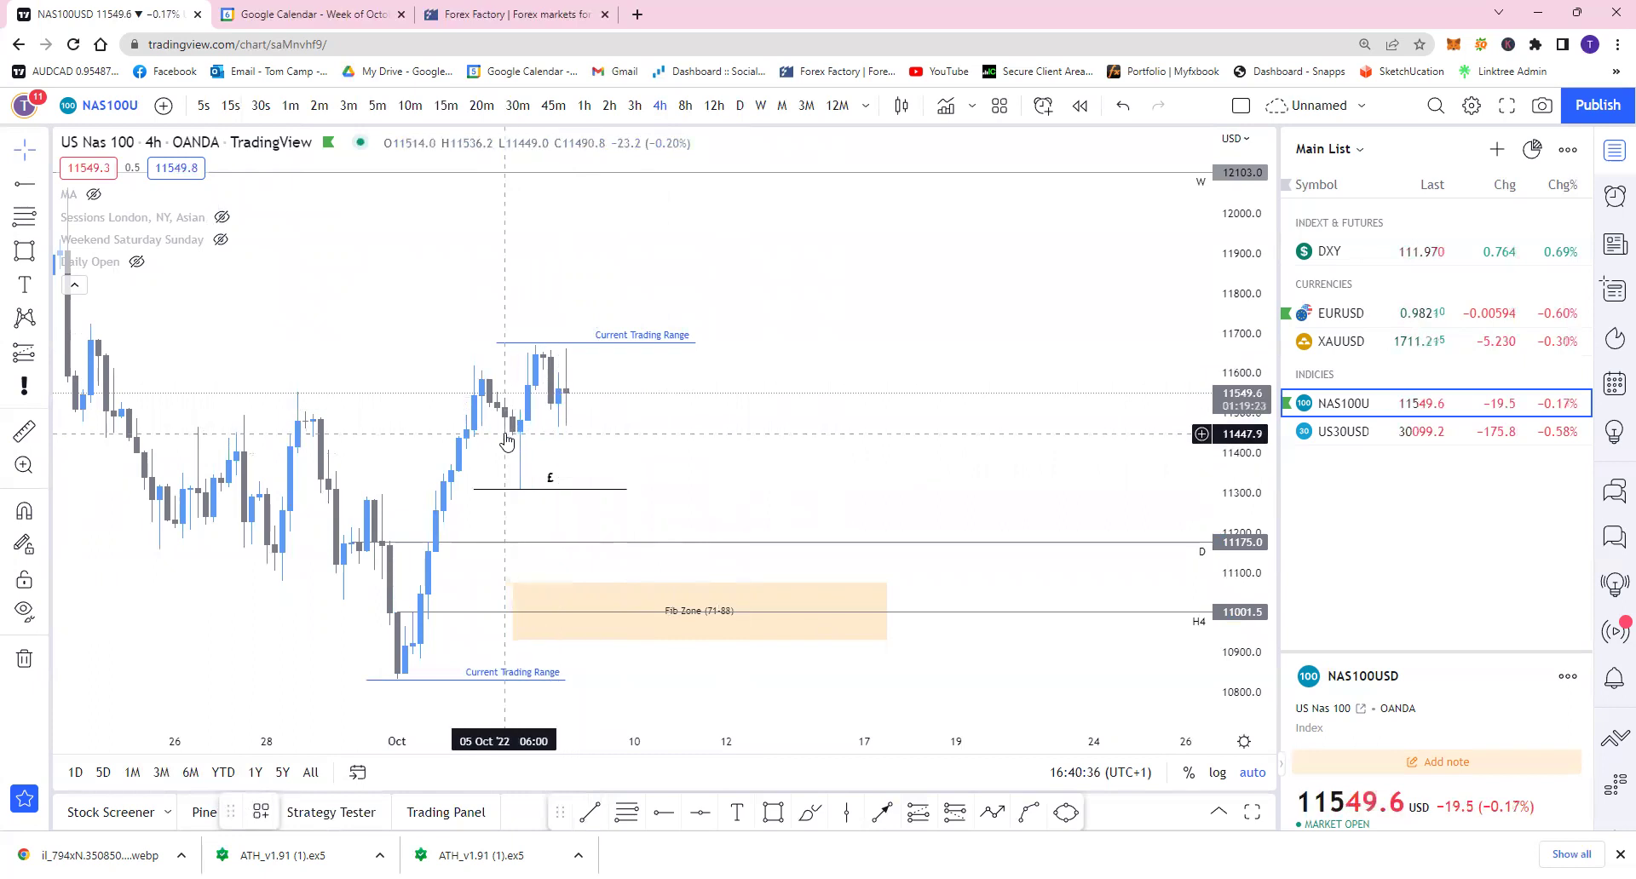
Draw a horizontal arrow at 11452.6 from the 4 October 22:00 candle to about 10 October
key("alt+t")
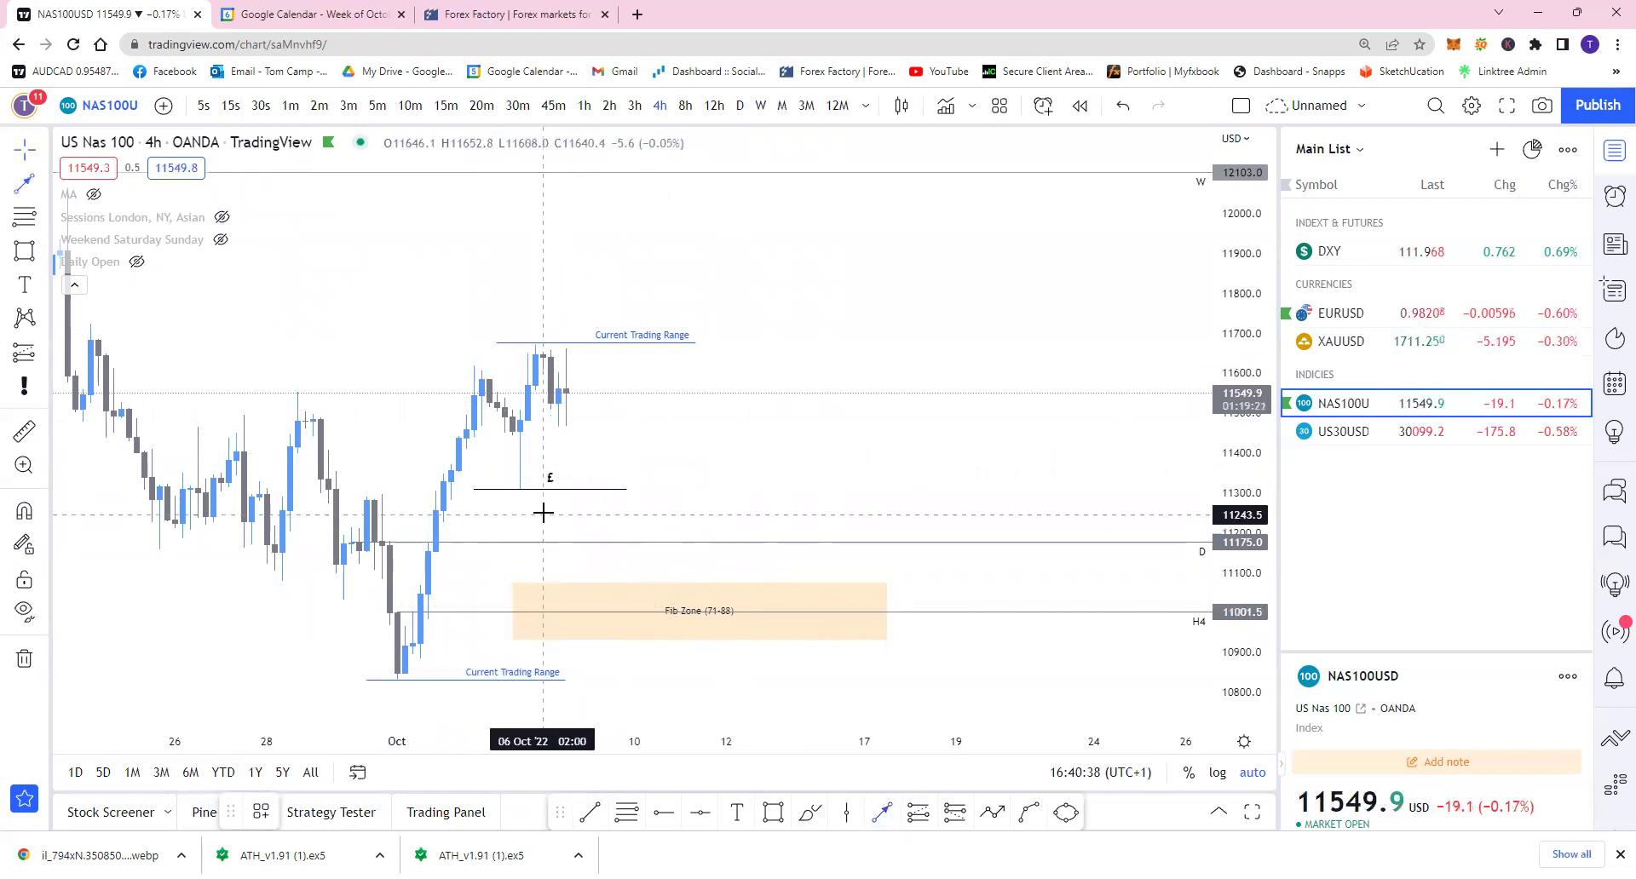
left_click(492, 431)
left_click(672, 432)
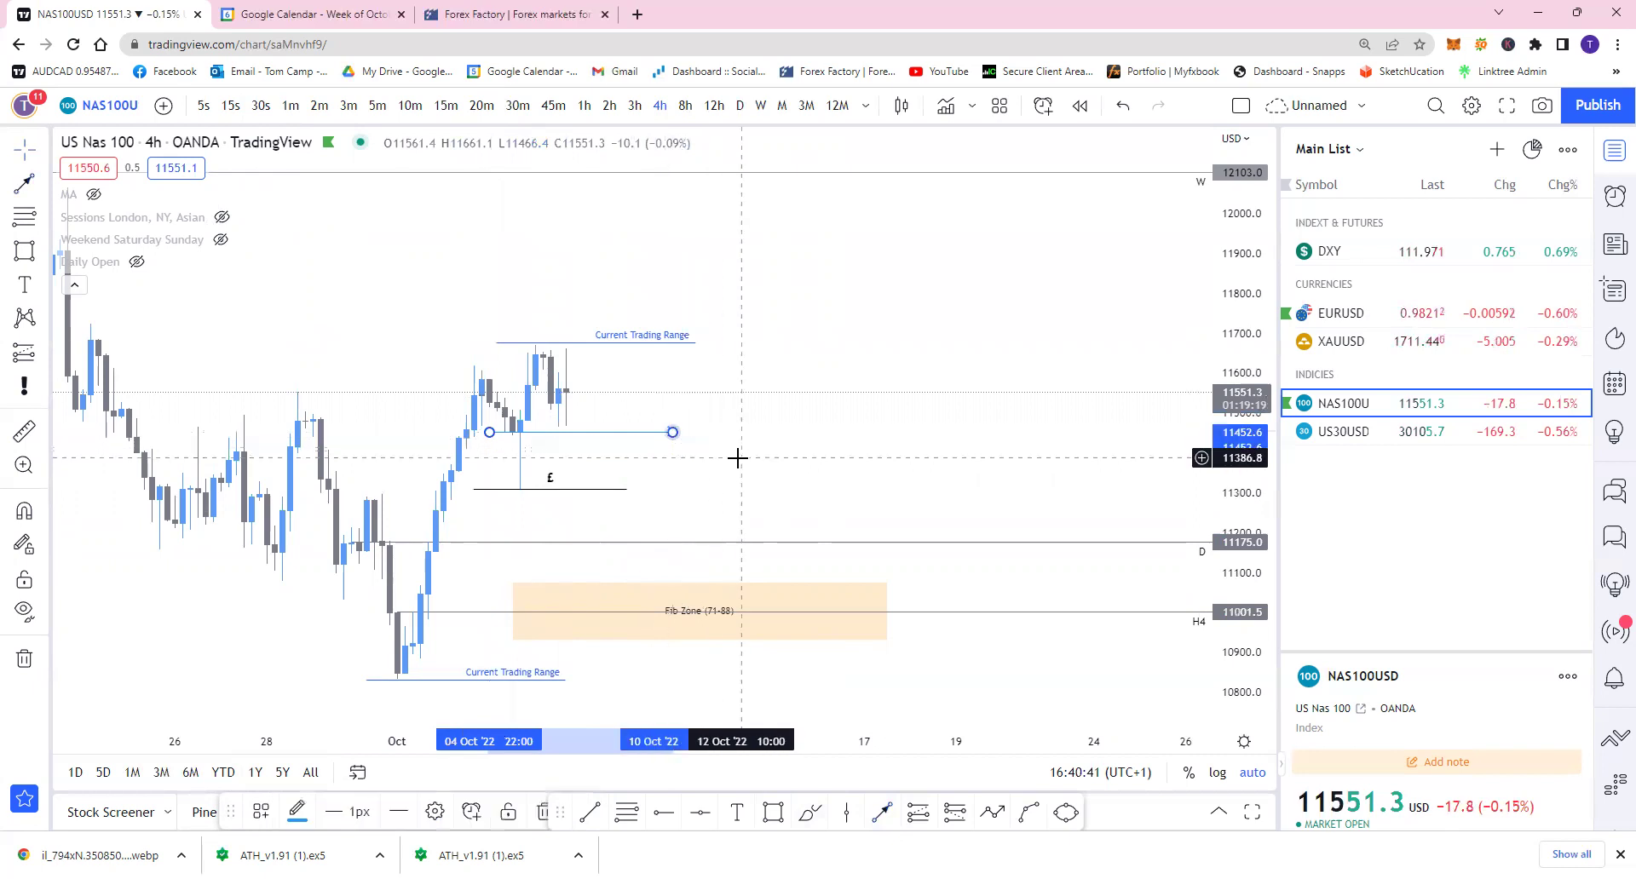
Sketch a projected path down to about 11360, up to about 11570 and down to about 10980, and delete it
left_click(992, 812)
left_click(574, 407)
left_click(597, 470)
left_click(626, 383)
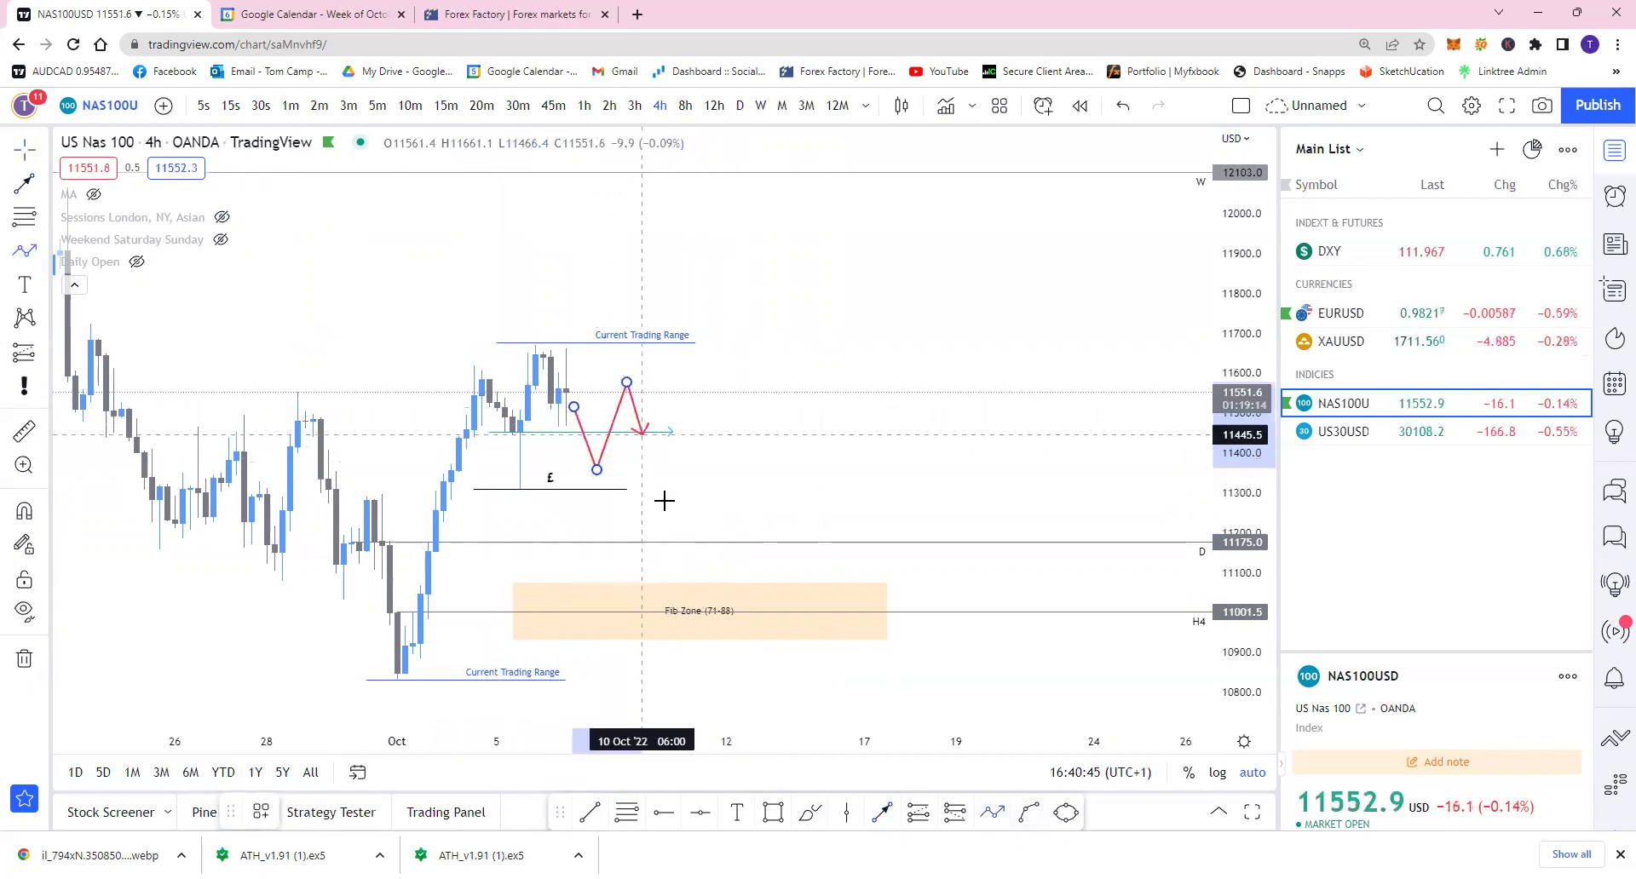
double_click(672, 620)
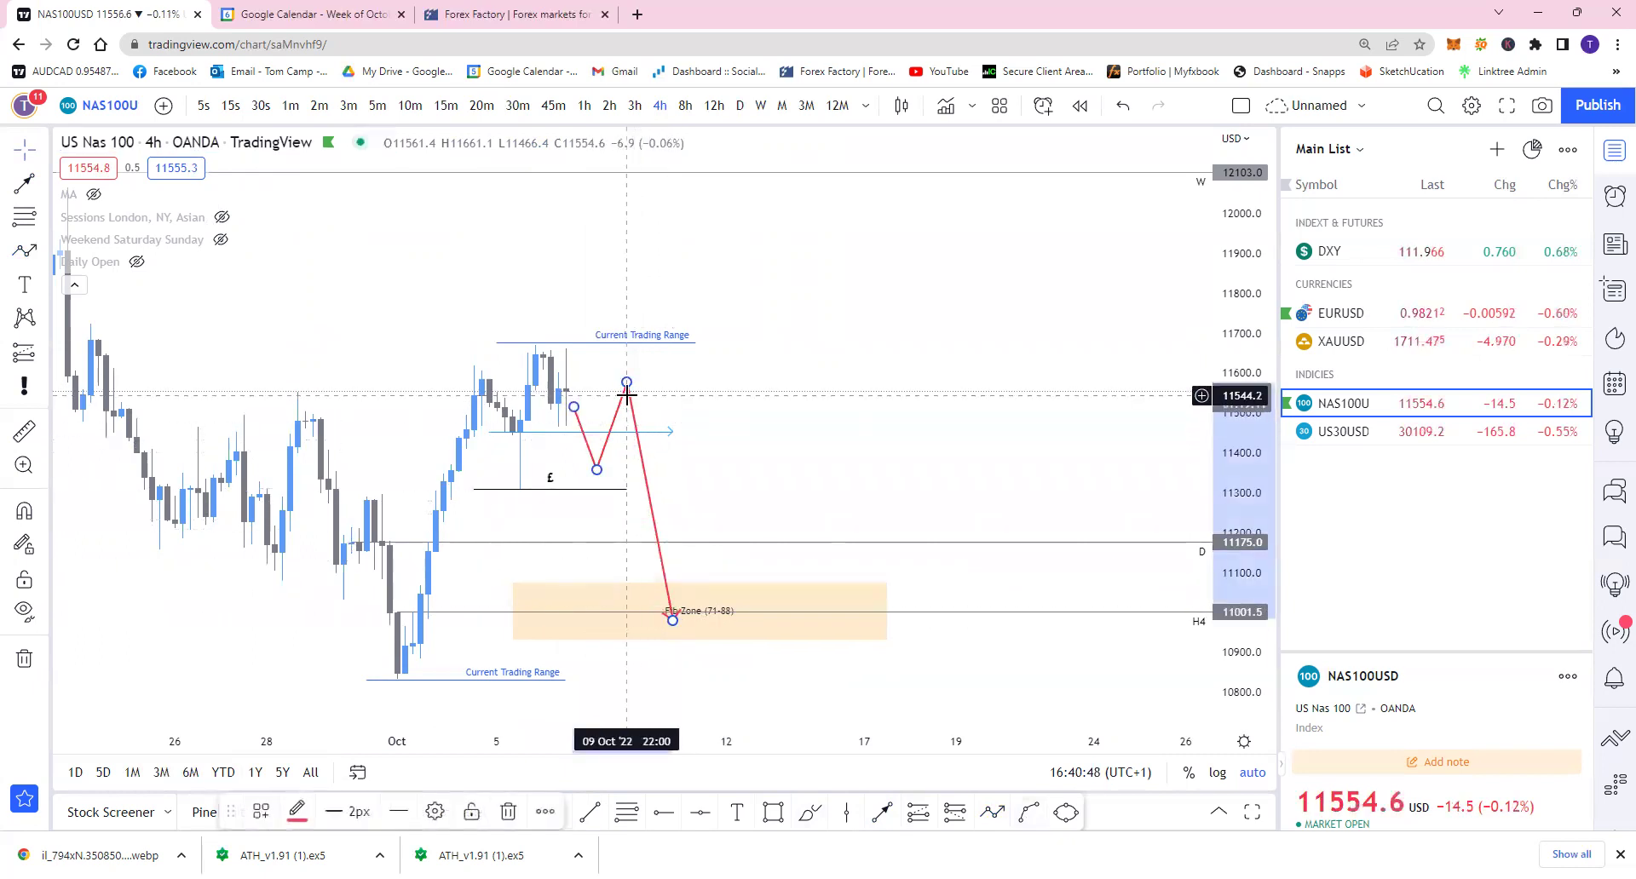
key("Delete")
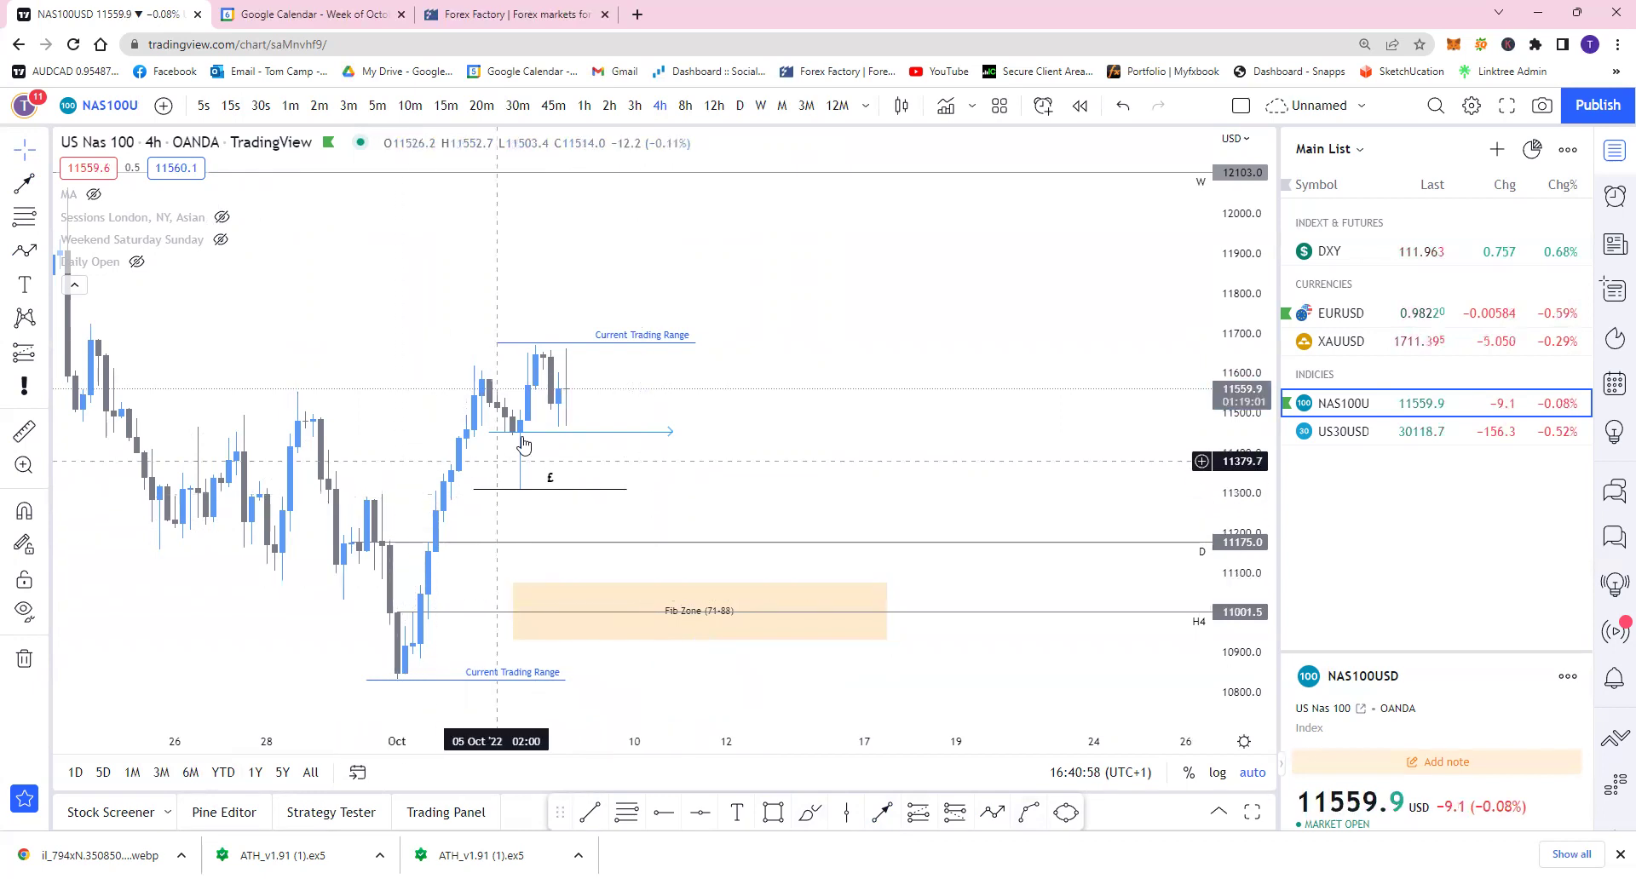
Sketch an arrow from the current price up to about 12070, just below the weekly level, and delete it
key("alt+t")
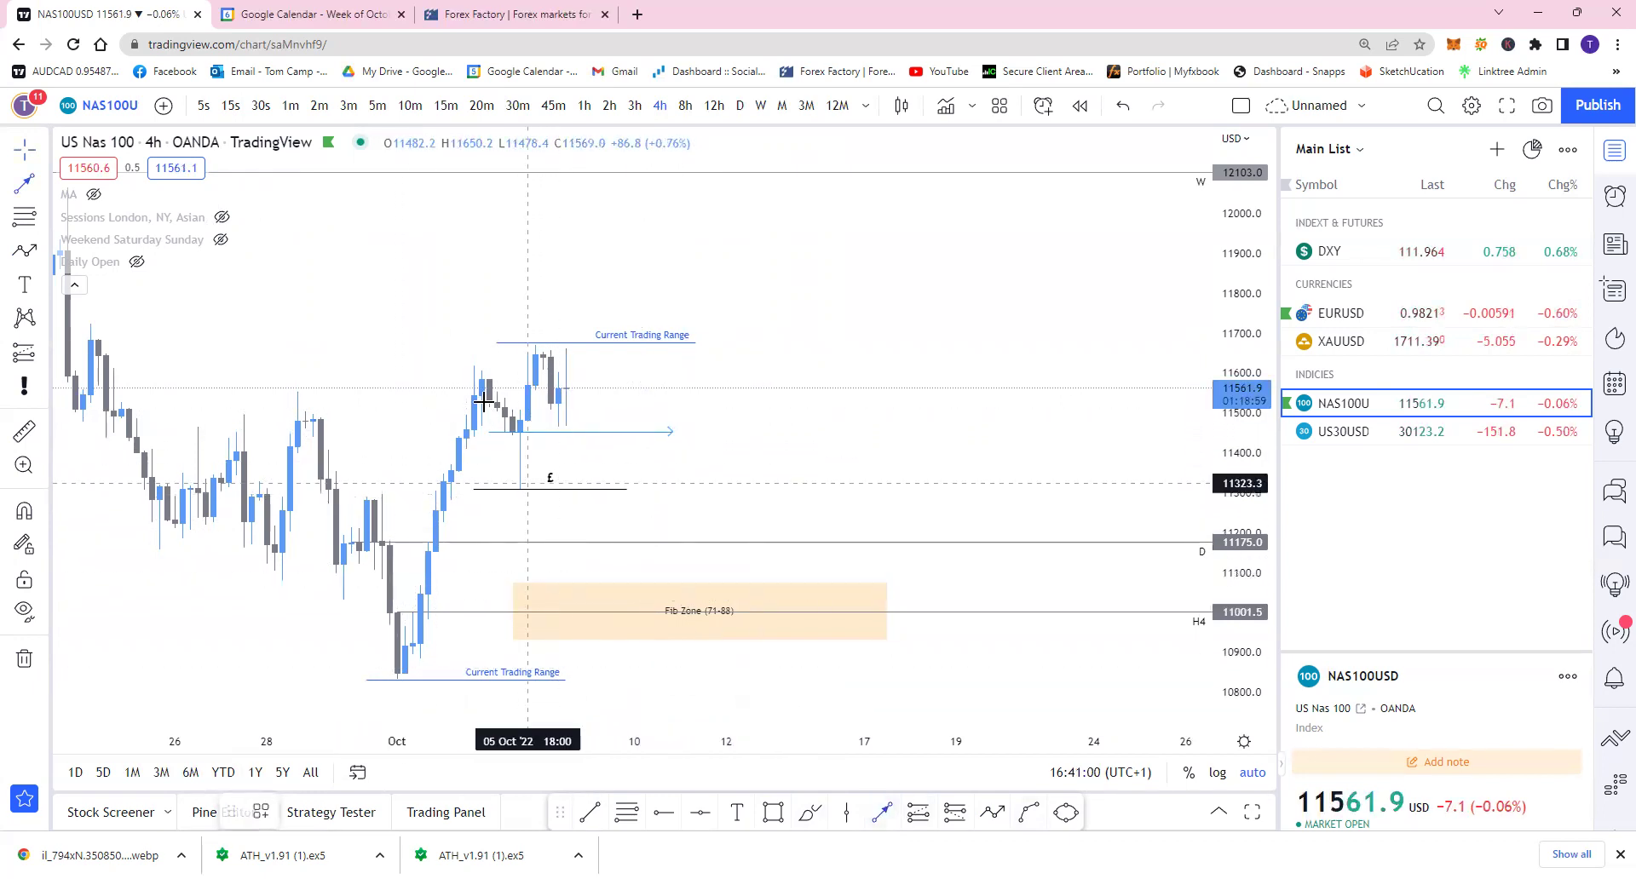
left_click(673, 186)
left_click(692, 223)
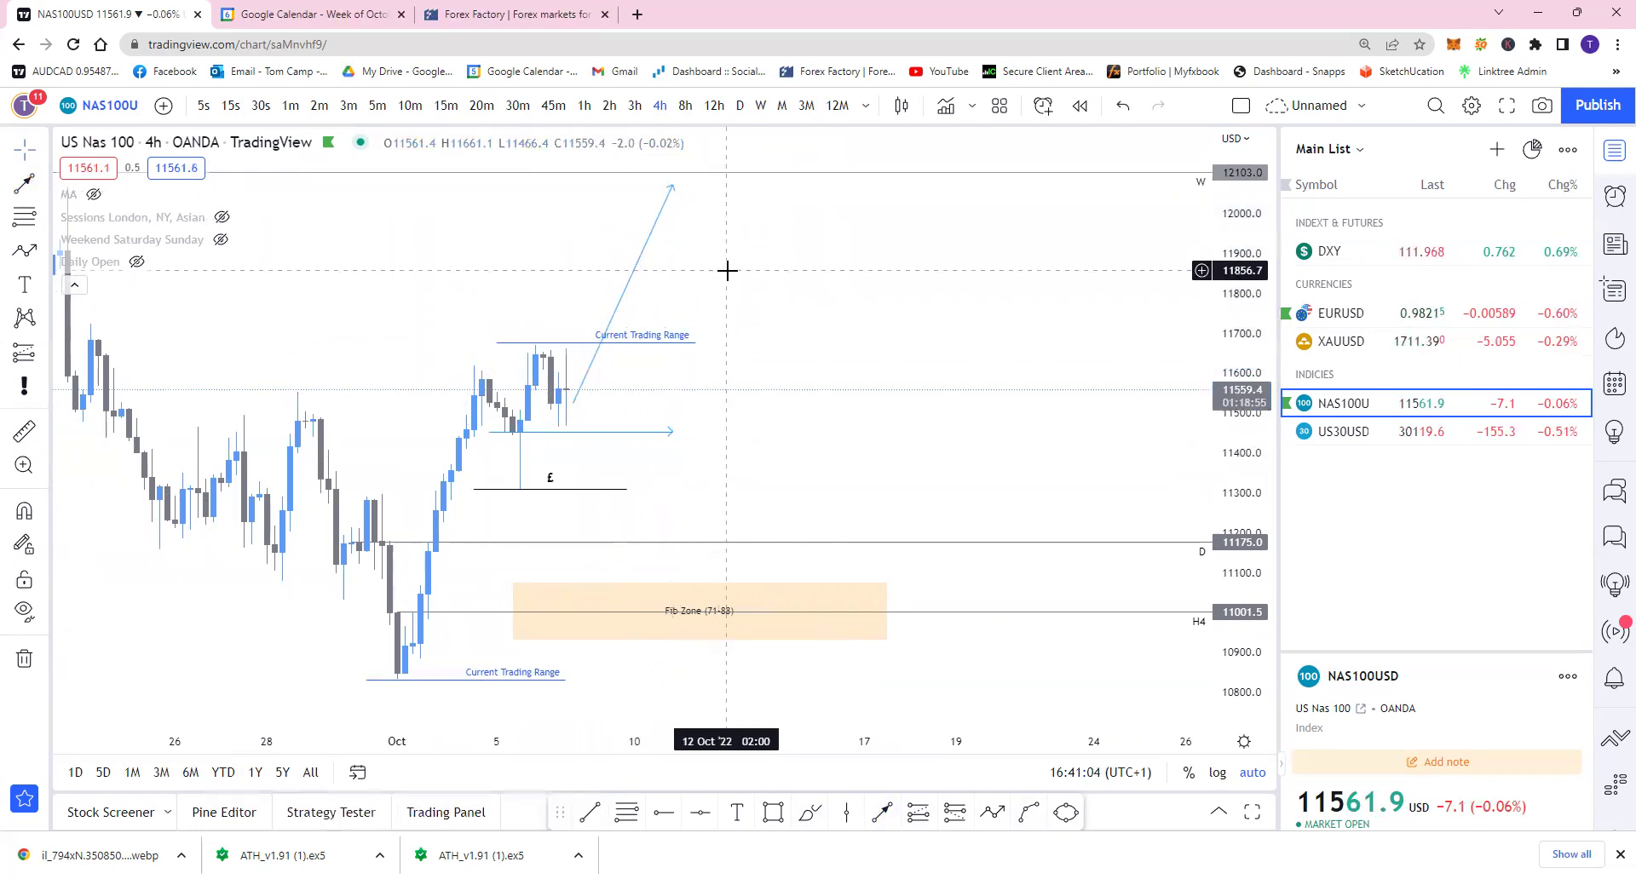
left_click(653, 238)
key("Delete")
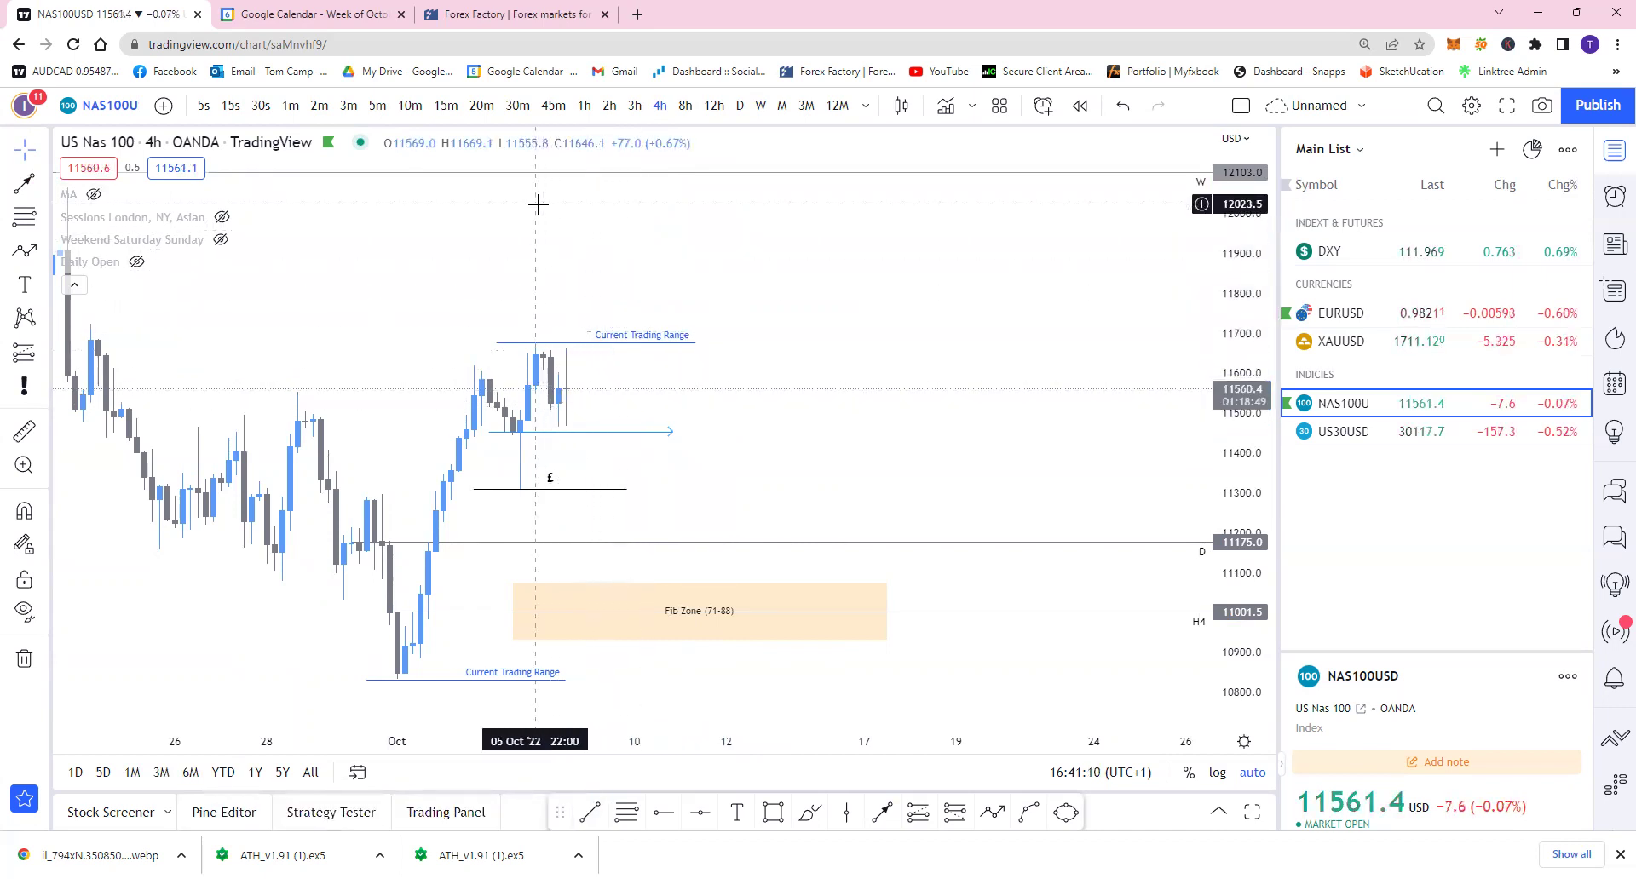
Switch to the 1-hour timeframe and display the price as a line chart
left_click(585, 107)
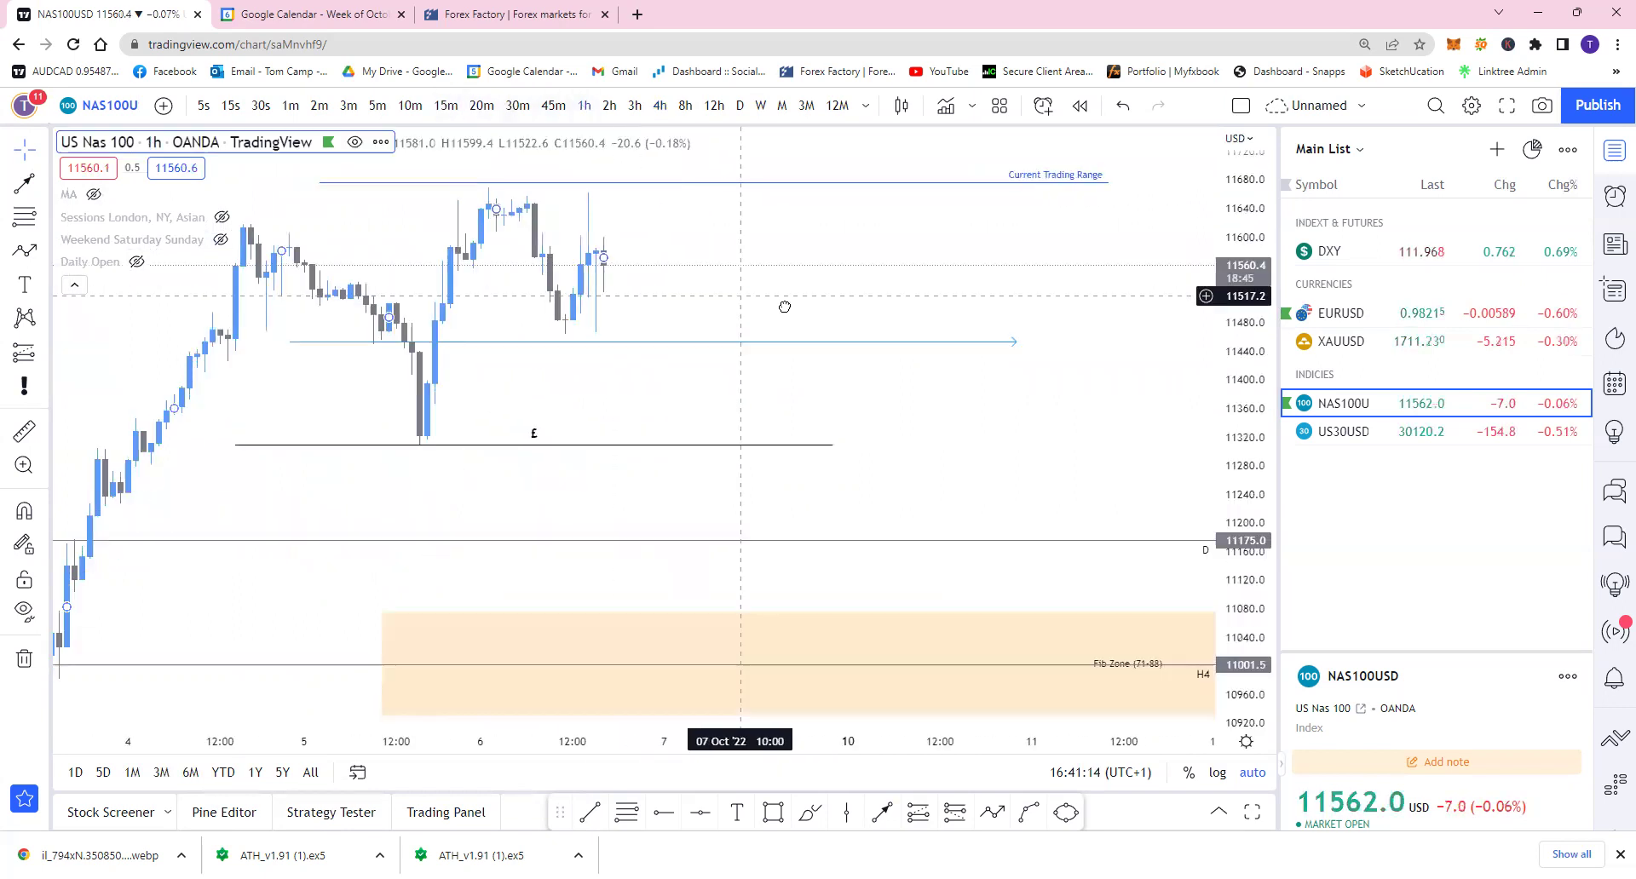
mouse_move(790, 297)
left_mouse_down()
mouse_move(663, 274)
mouse_move(582, 302)
mouse_move(763, 402)
mouse_move(1015, 303)
mouse_move(725, 451)
mouse_move(647, 358)
left_mouse_up()
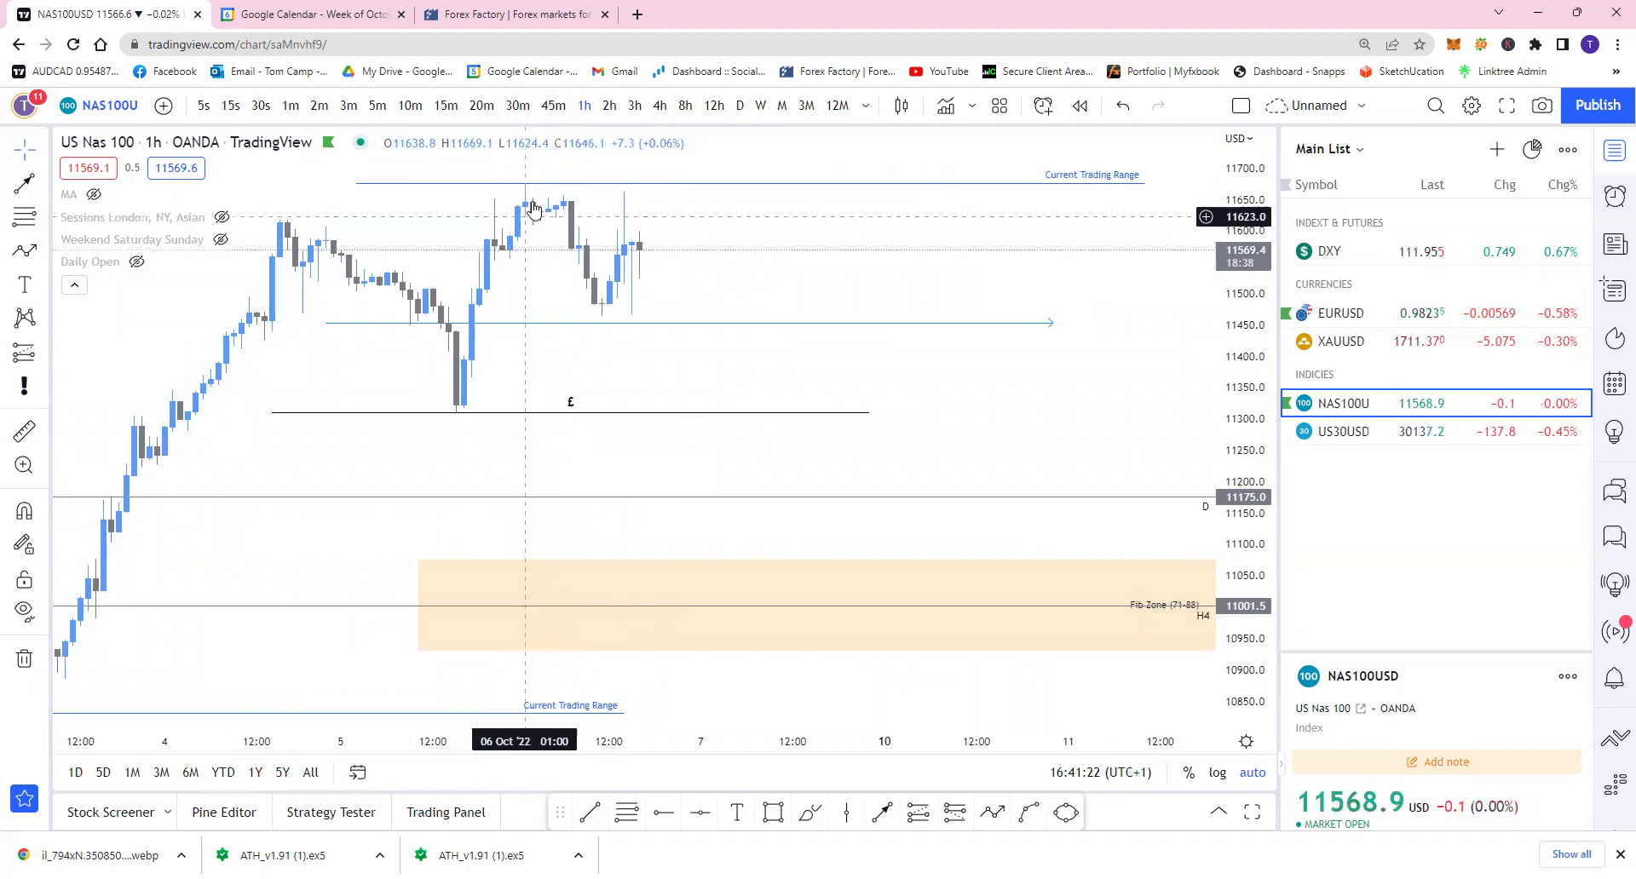
left_click(901, 105)
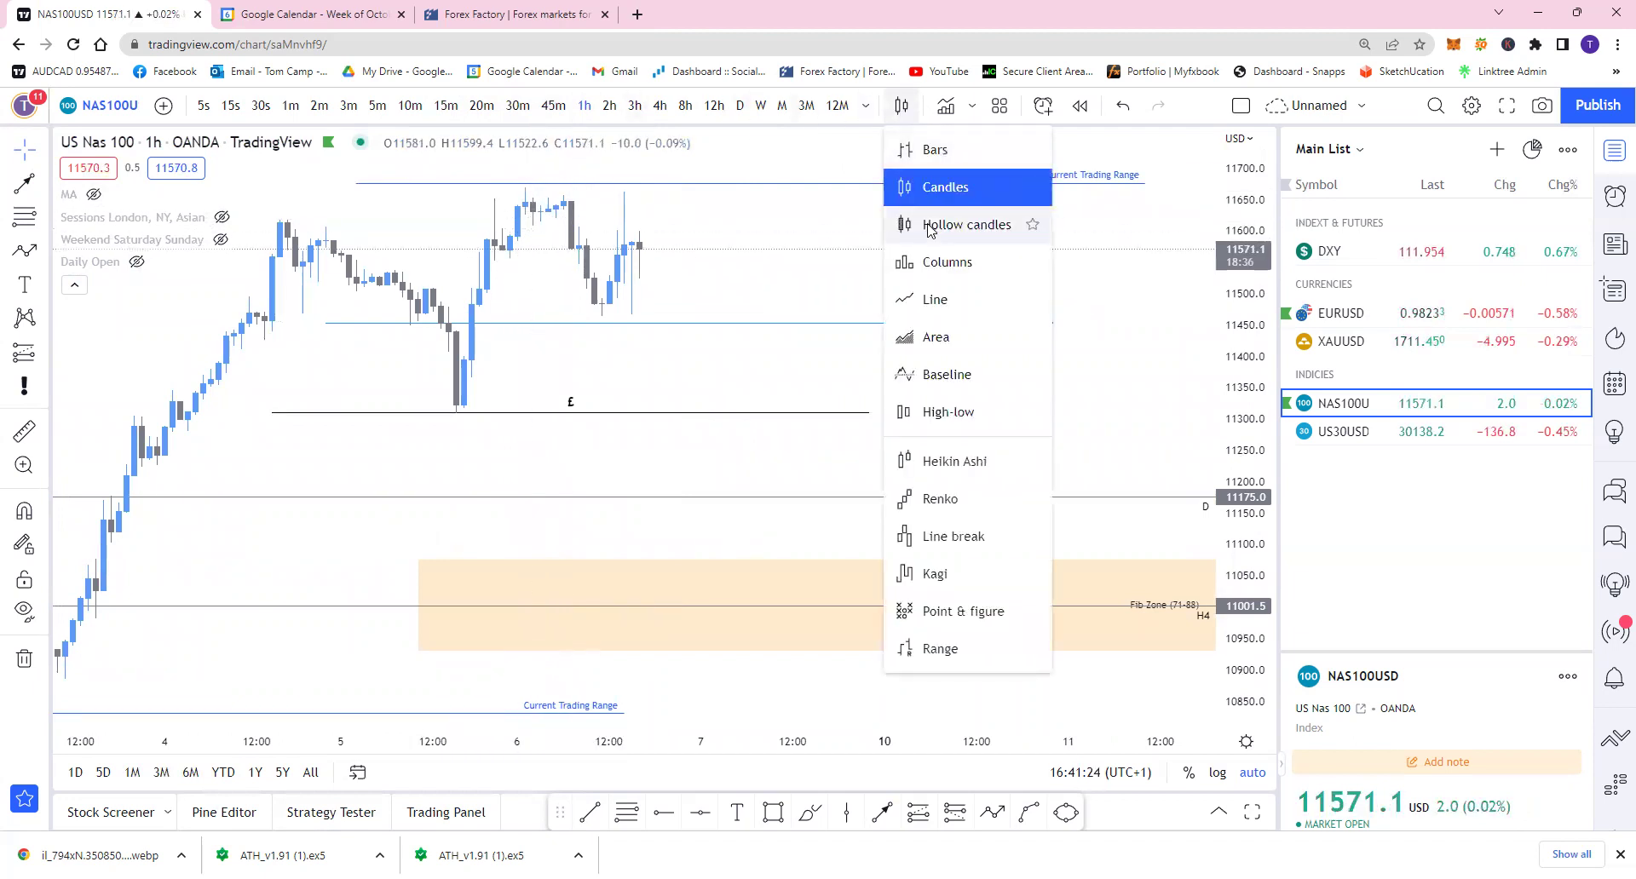
left_click(933, 302)
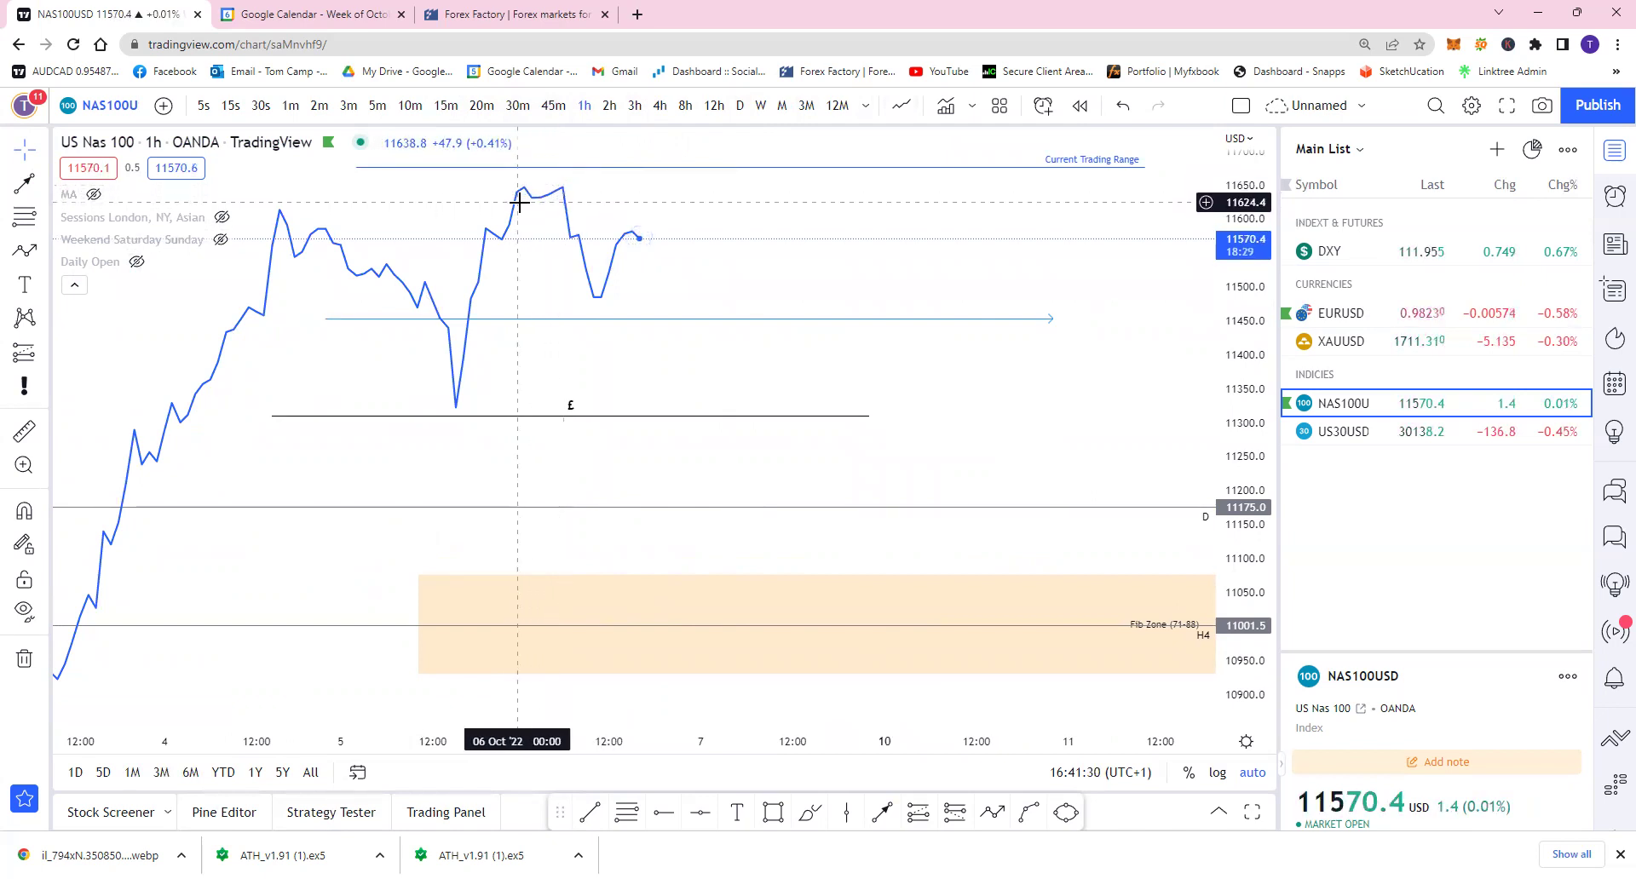
Draw a horizontal arrow at 11621.6 from 01:00 to about 12:00 on 6 October, and switch the chart back to candles
left_click(890, 818)
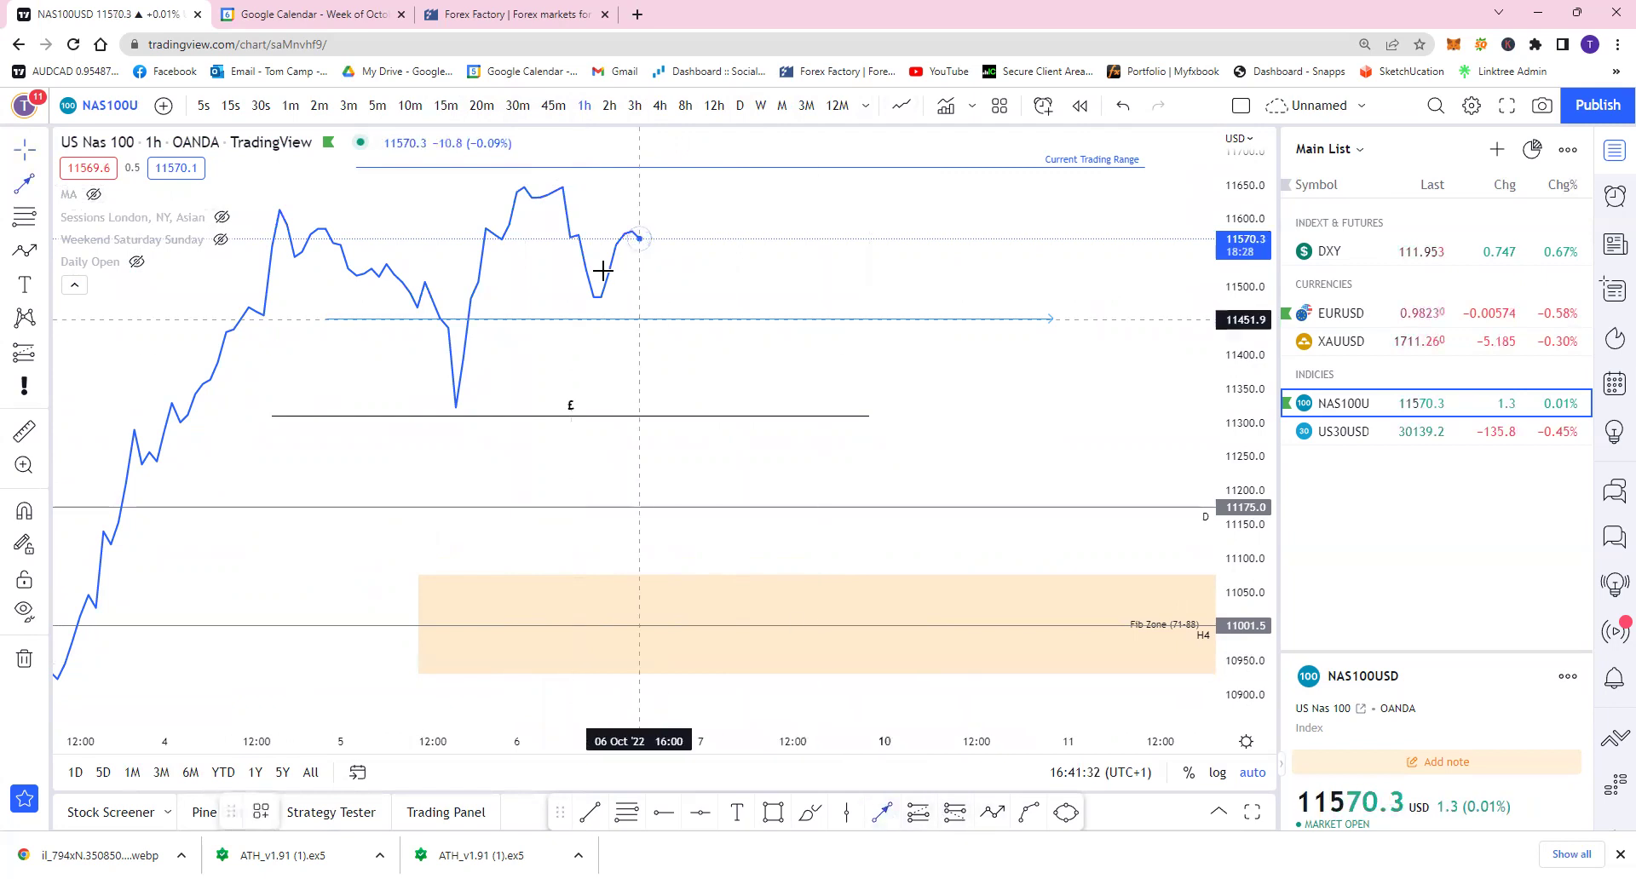
left_click(525, 204)
left_click(610, 204)
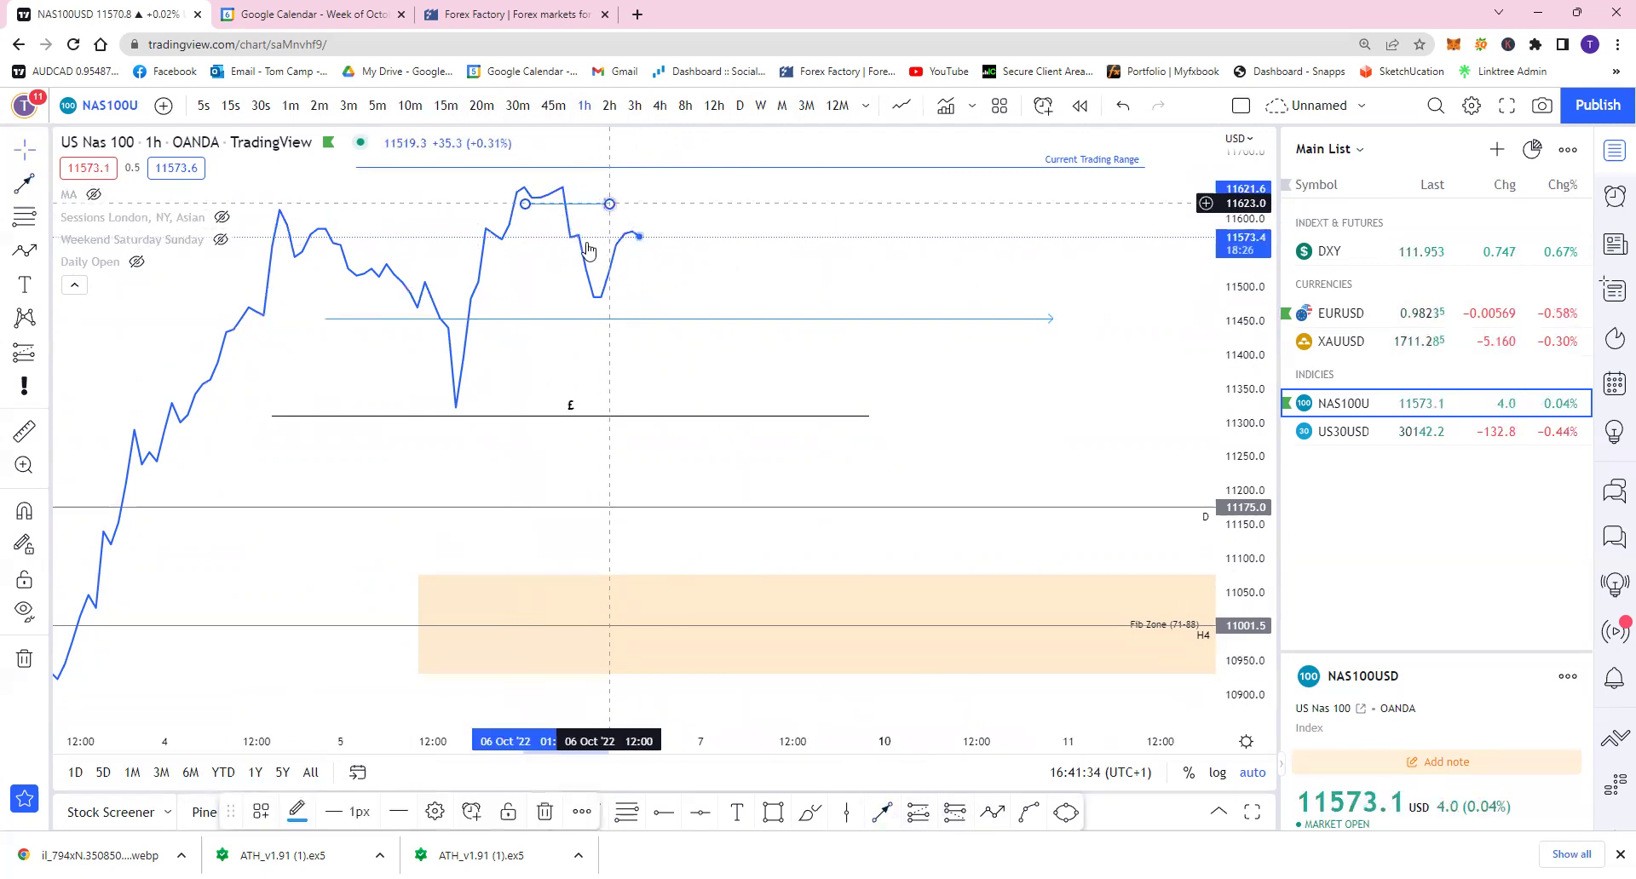
left_click(901, 104)
left_click(931, 185)
left_click(725, 213)
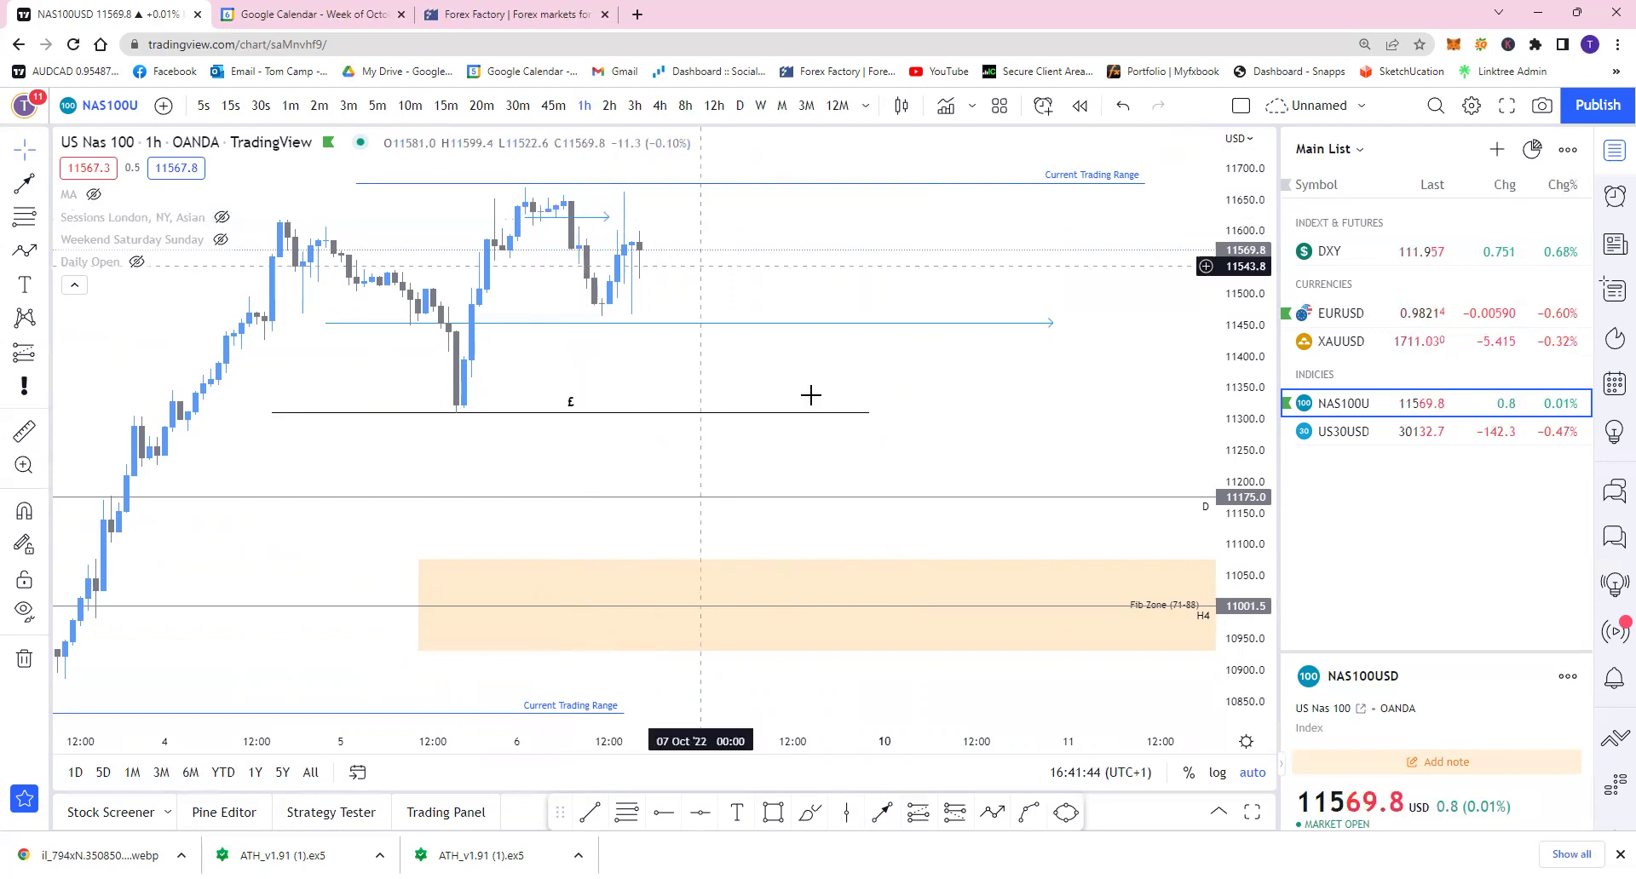
Draw a rectangle from 11660.3 to 11621.5 starting at 6 October 08:00 and apply the POI template to it
left_click(772, 815)
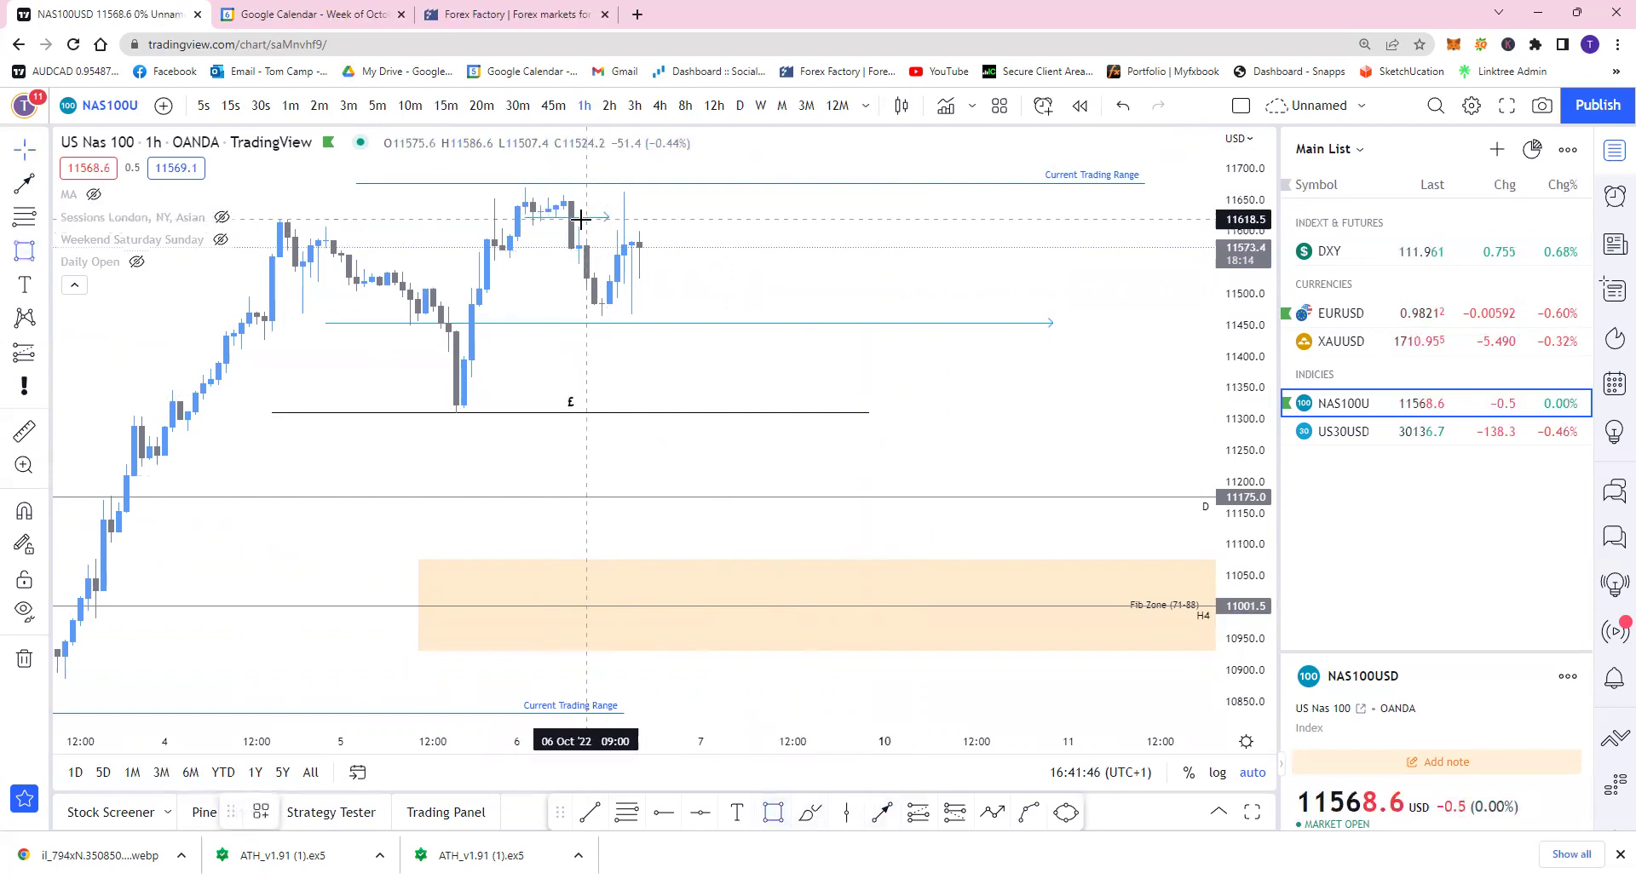
left_click_drag(589, 205, 823, 205)
left_click(261, 812)
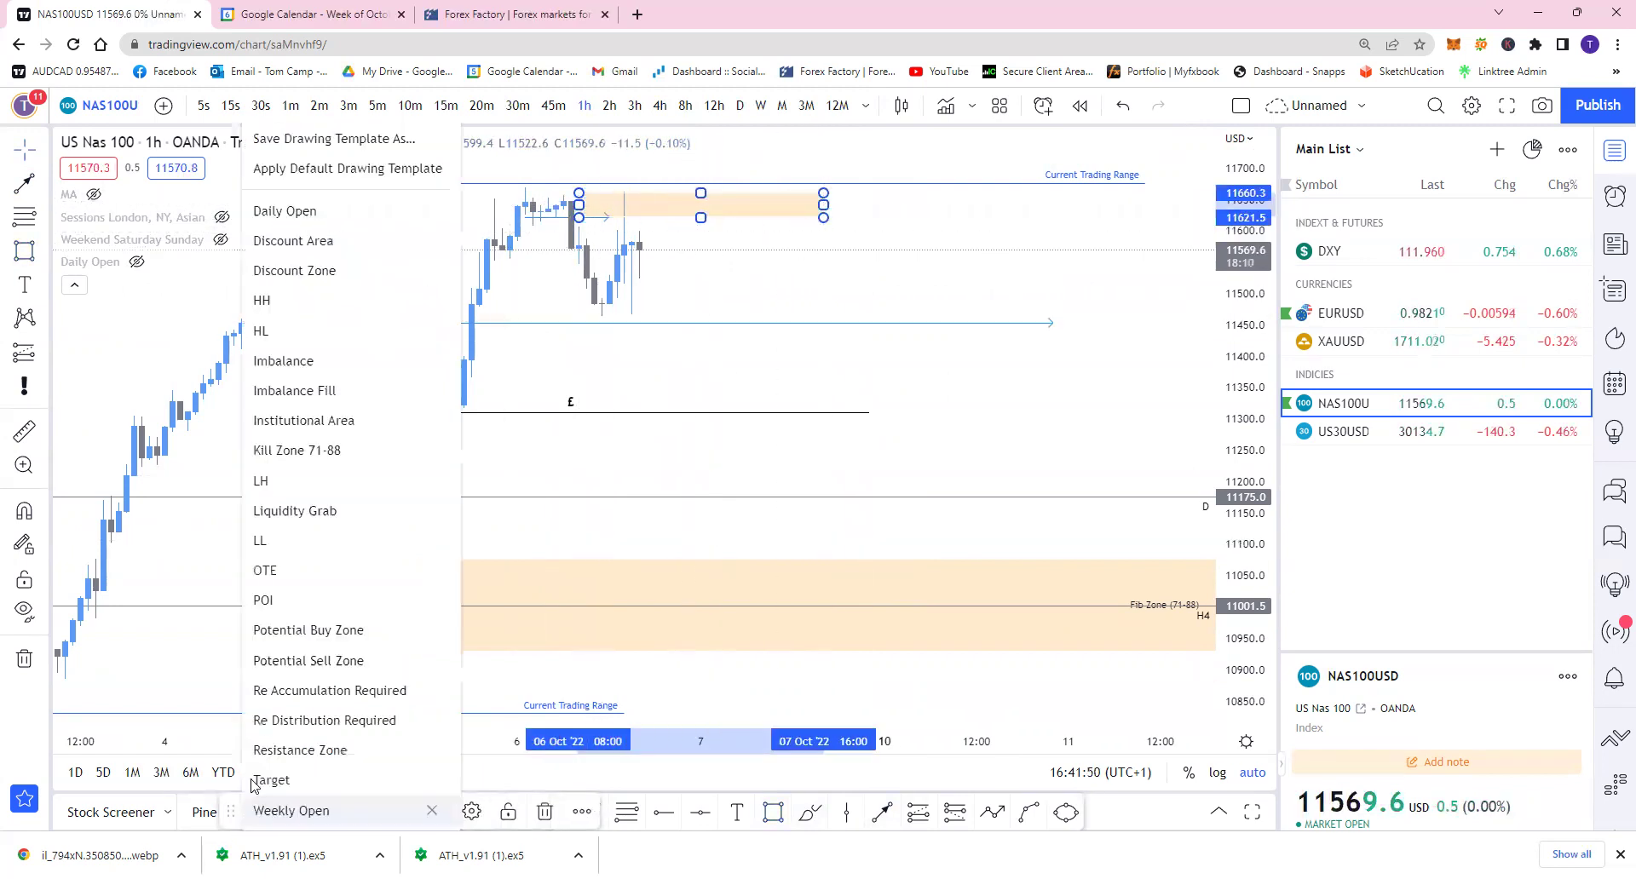
left_click(291, 601)
Add a second POI rectangle down to the £ line, and raise its upper edge to 11501.9 on the 4-hour timeframe
mouse_move(778, 209)
left_mouse_down()
mouse_move(784, 376)
mouse_move(683, 347)
mouse_move(586, 373)
mouse_move(579, 414)
left_mouse_up()
left_click_drag(700, 372, 1022, 372)
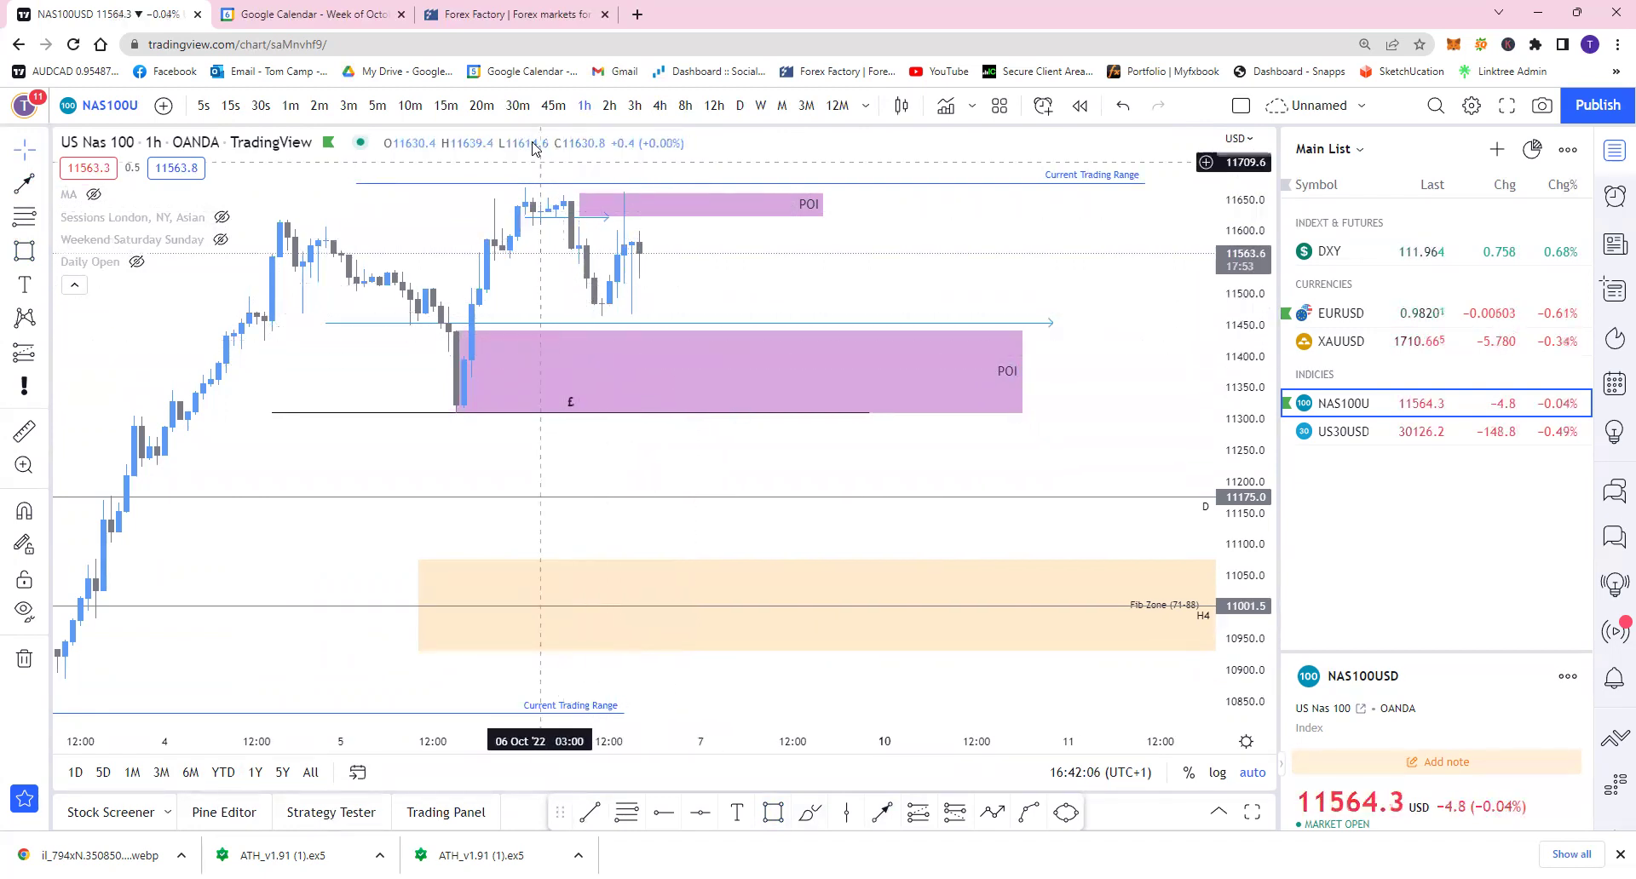
left_click(660, 106)
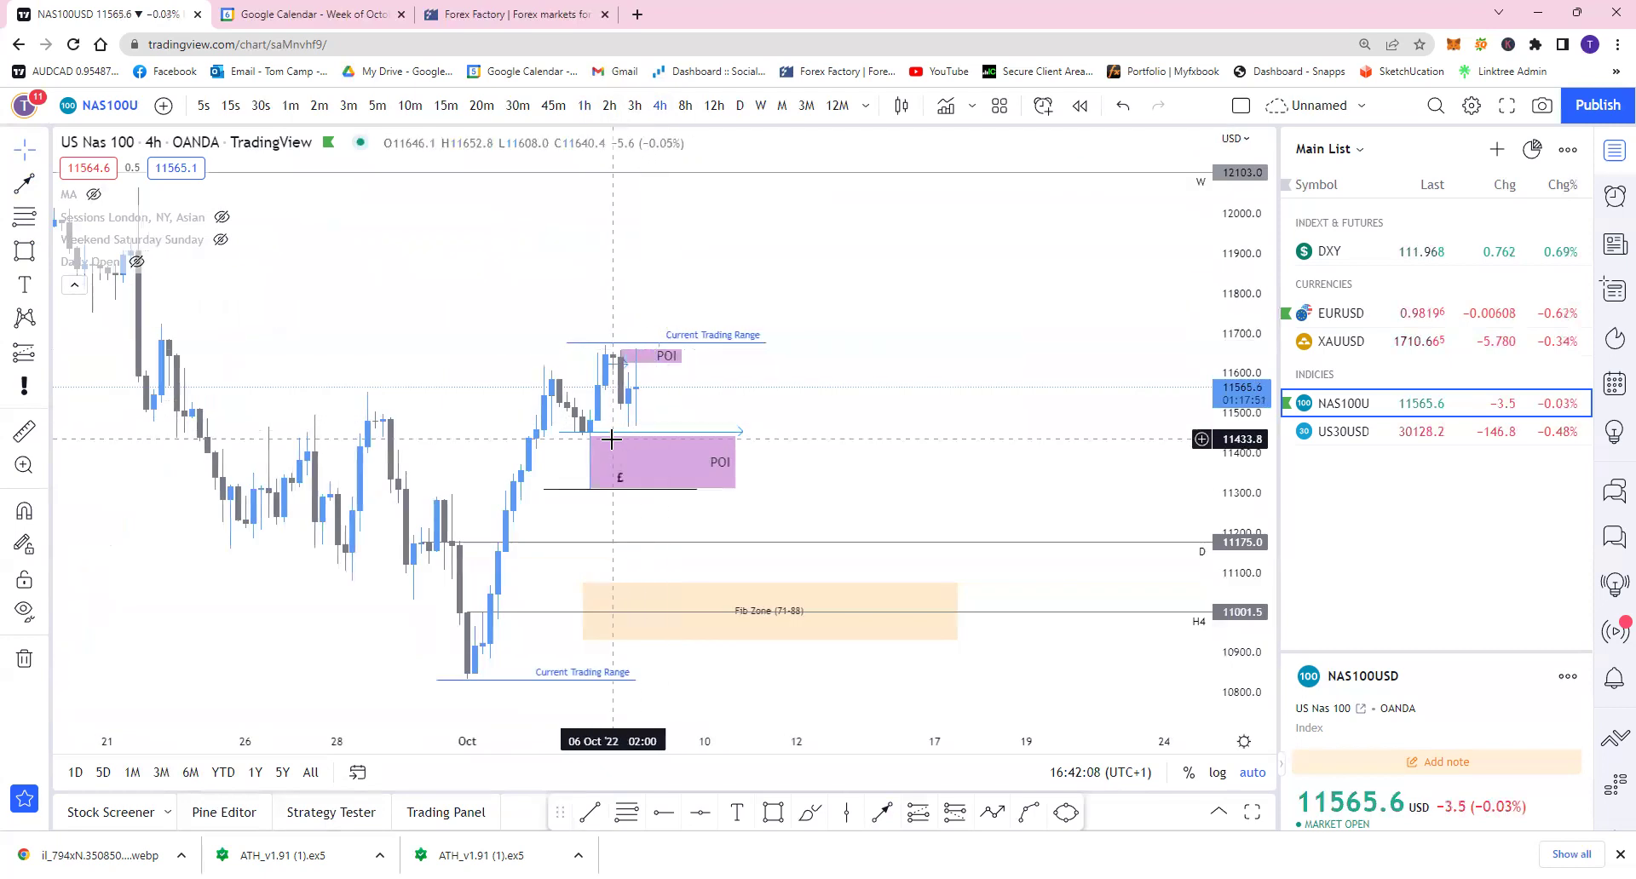
left_click_drag(663, 436, 666, 408)
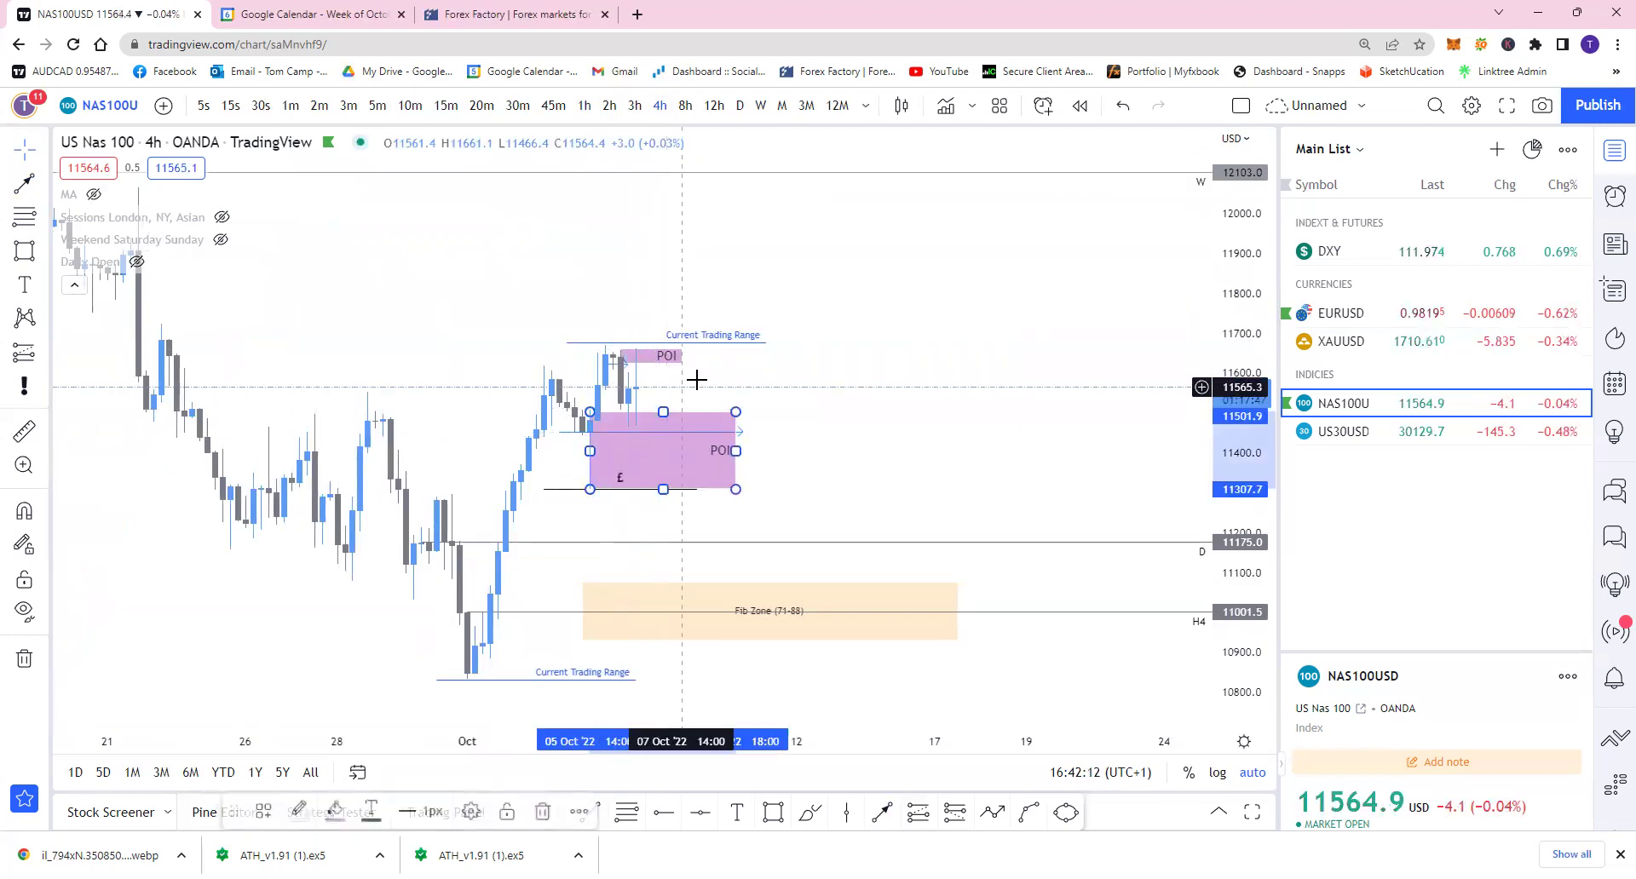
left_click(694, 380)
Switch to the 15-minute timeframe and delete the lower POI rectangle
left_click(445, 106)
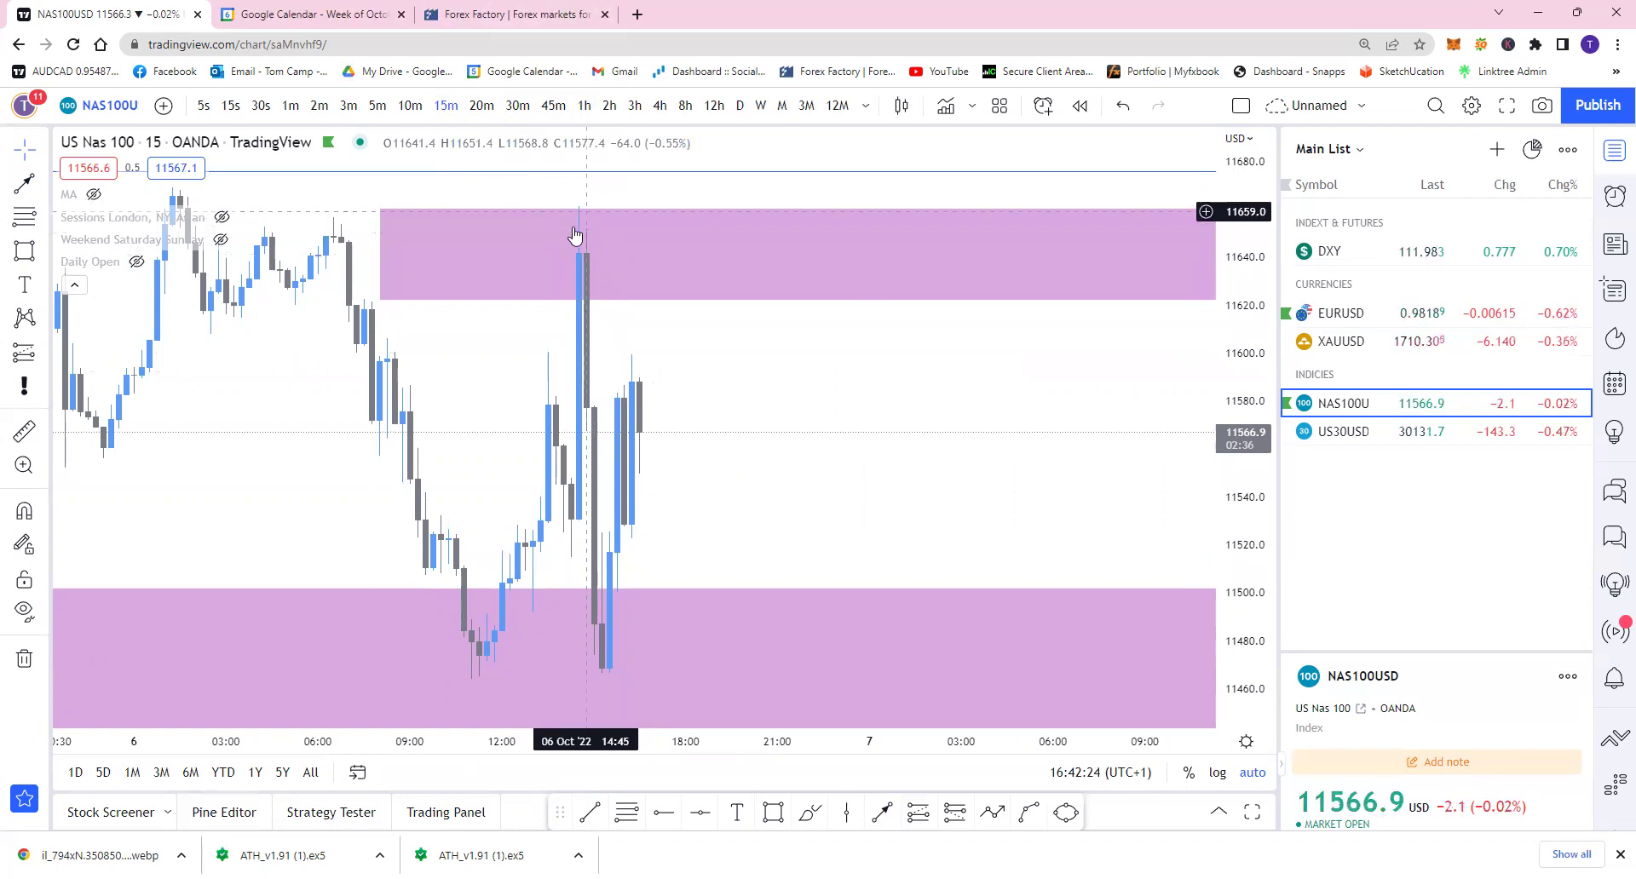
left_click(674, 588)
key("Delete")
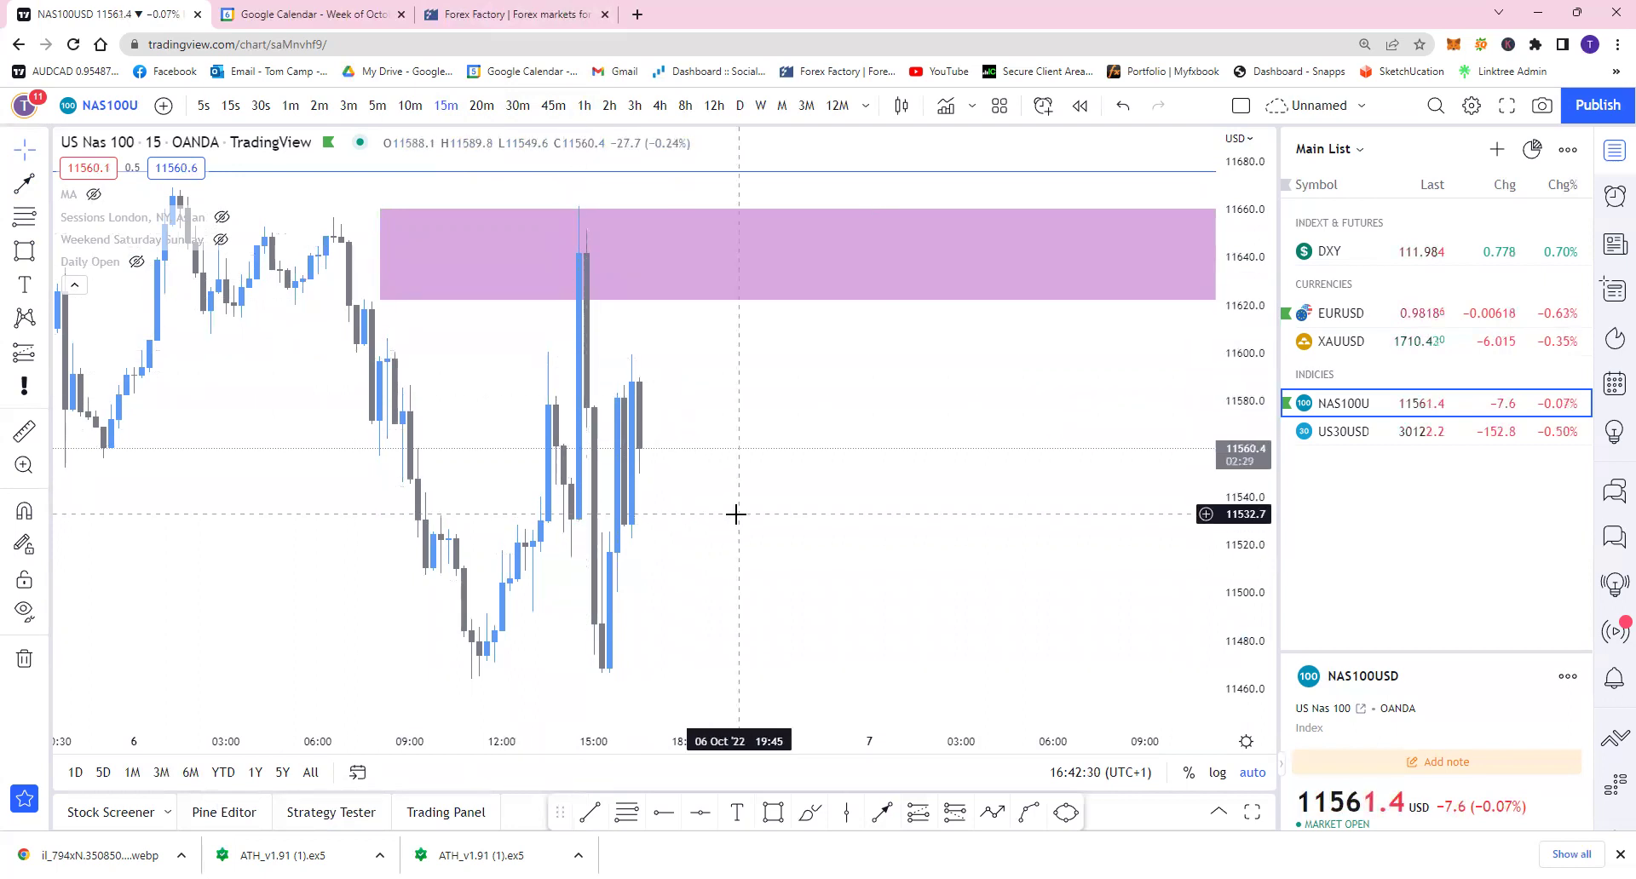
Draw a horizontal arrow at about 11529 from about 14:00 to about 21:30 on 6 October
left_click(882, 812)
left_click_drag(563, 523, 791, 523)
left_click(609, 515)
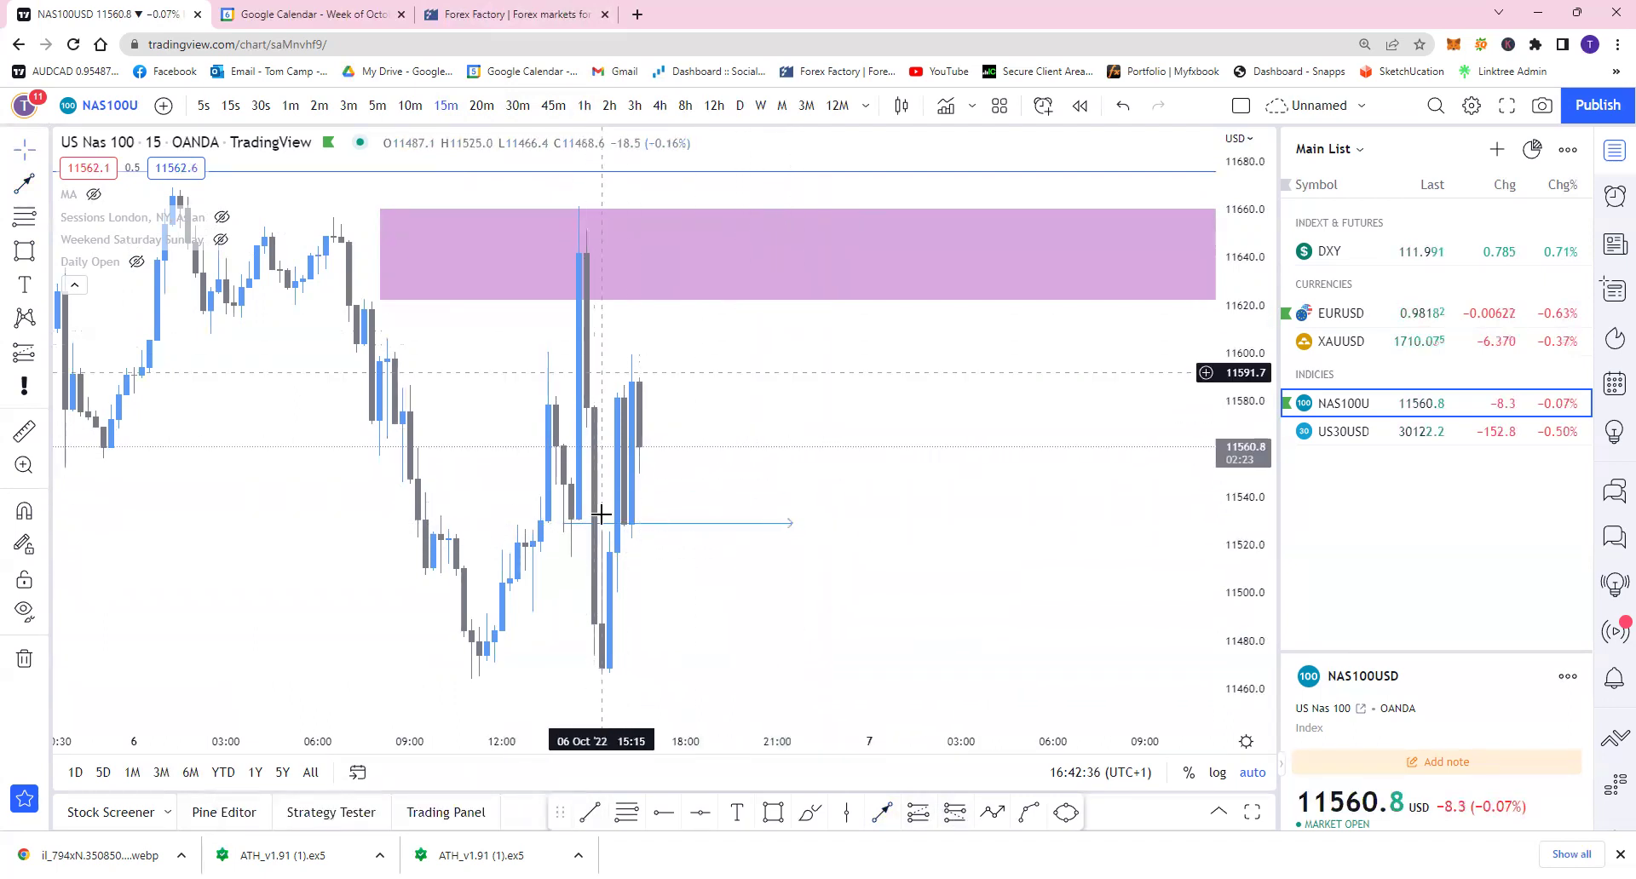
On the 5-minute timeframe, place a horizontal ray at 11610.4 from the 6 October 14:50 candle and apply the M5 template
left_click(377, 107)
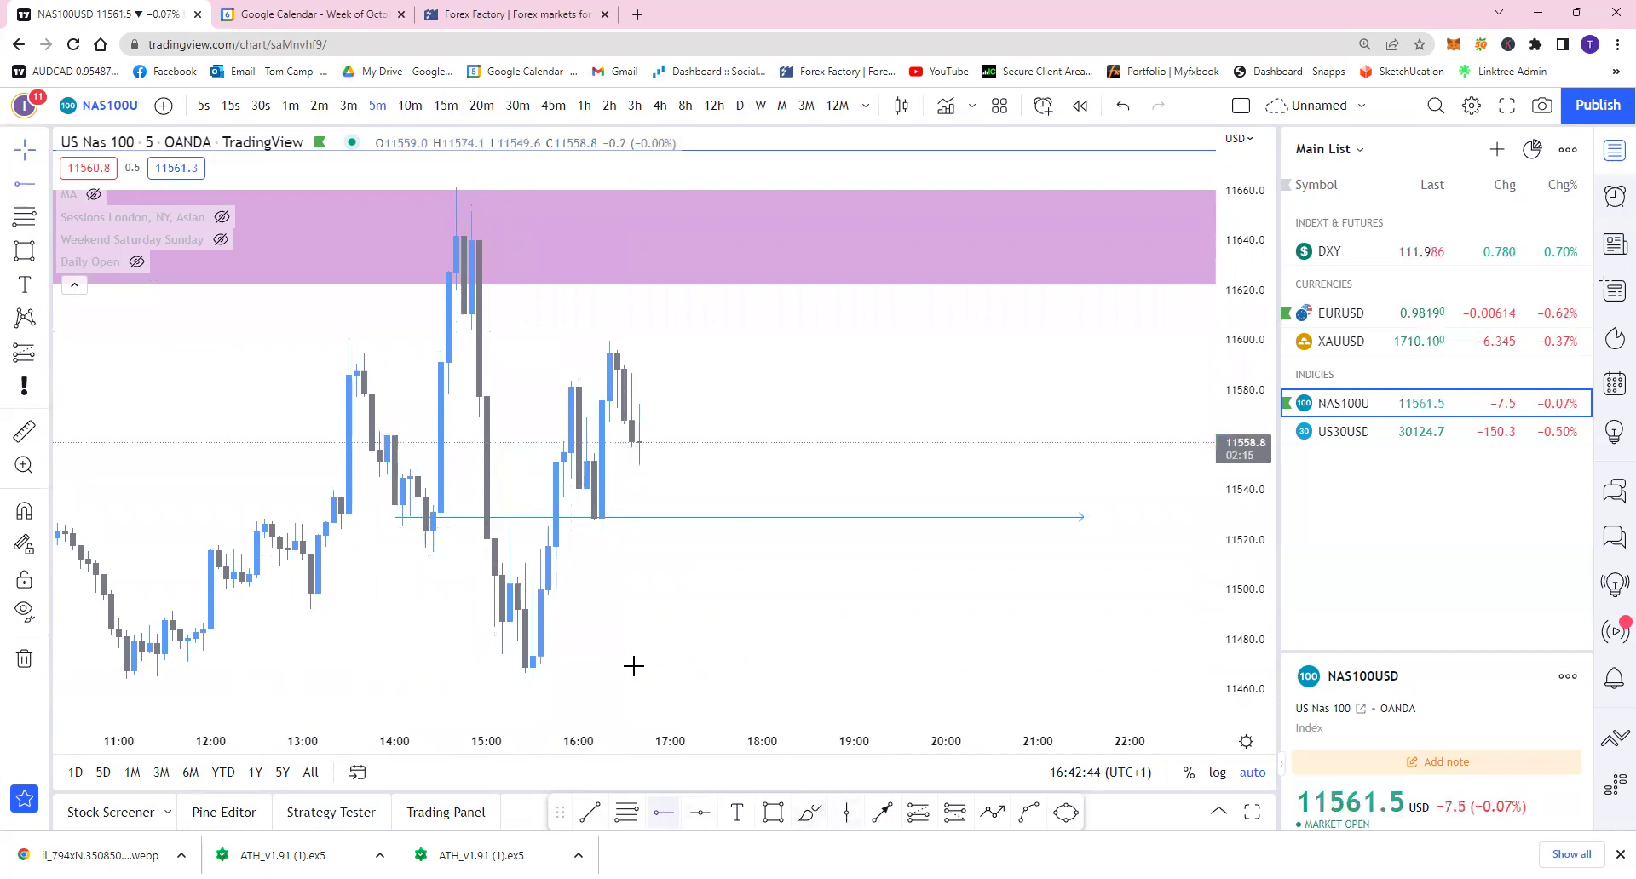
left_click(468, 313)
left_click(307, 812)
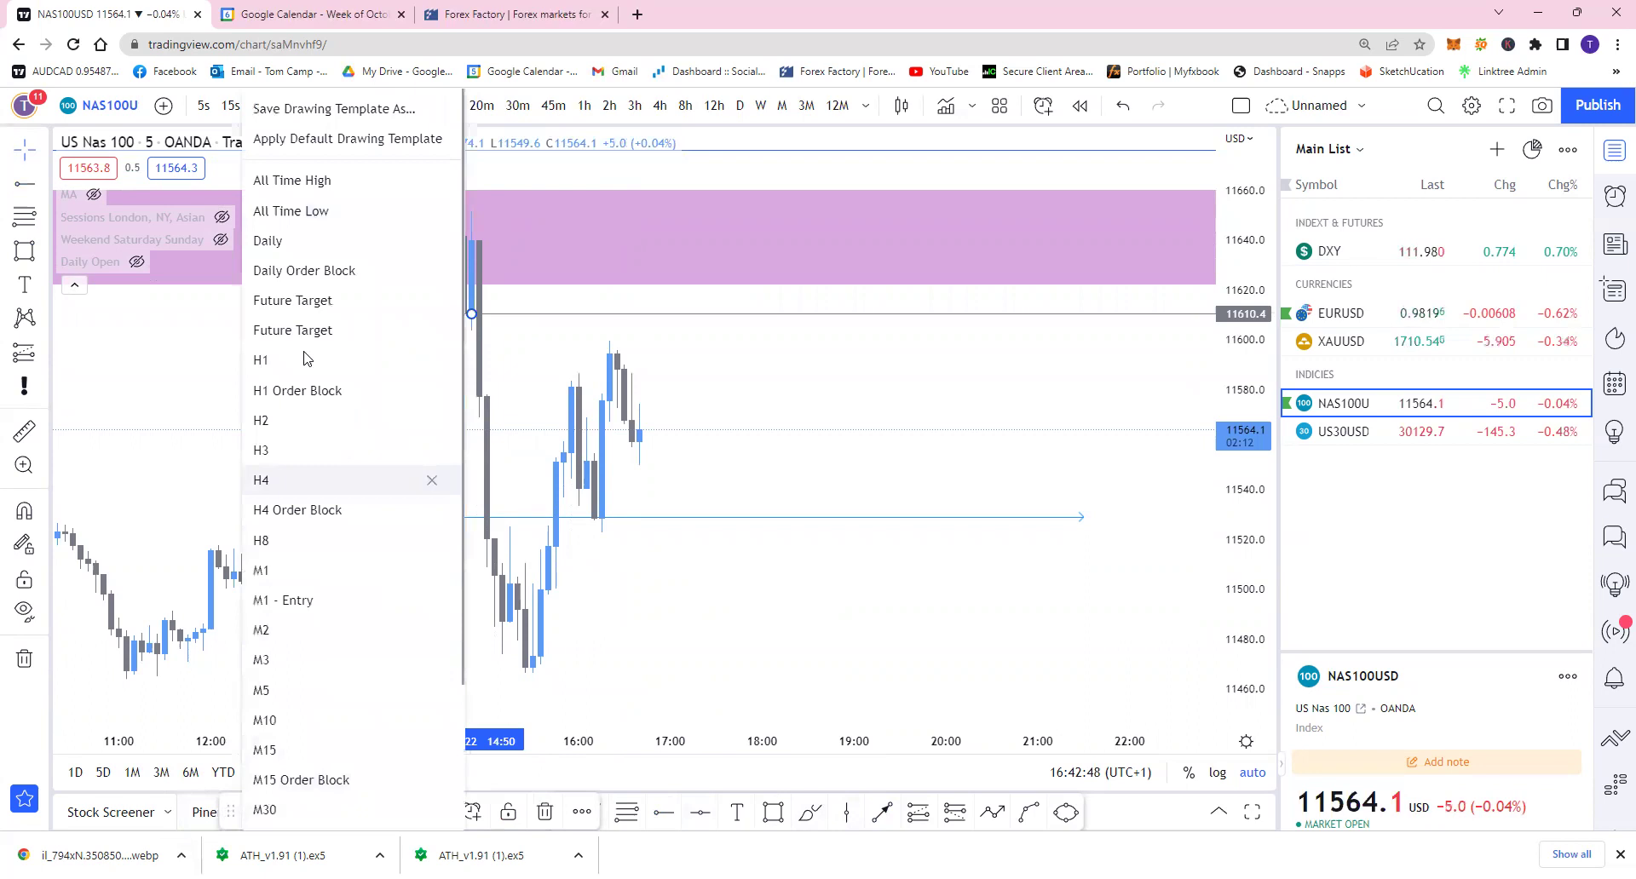
left_click(294, 692)
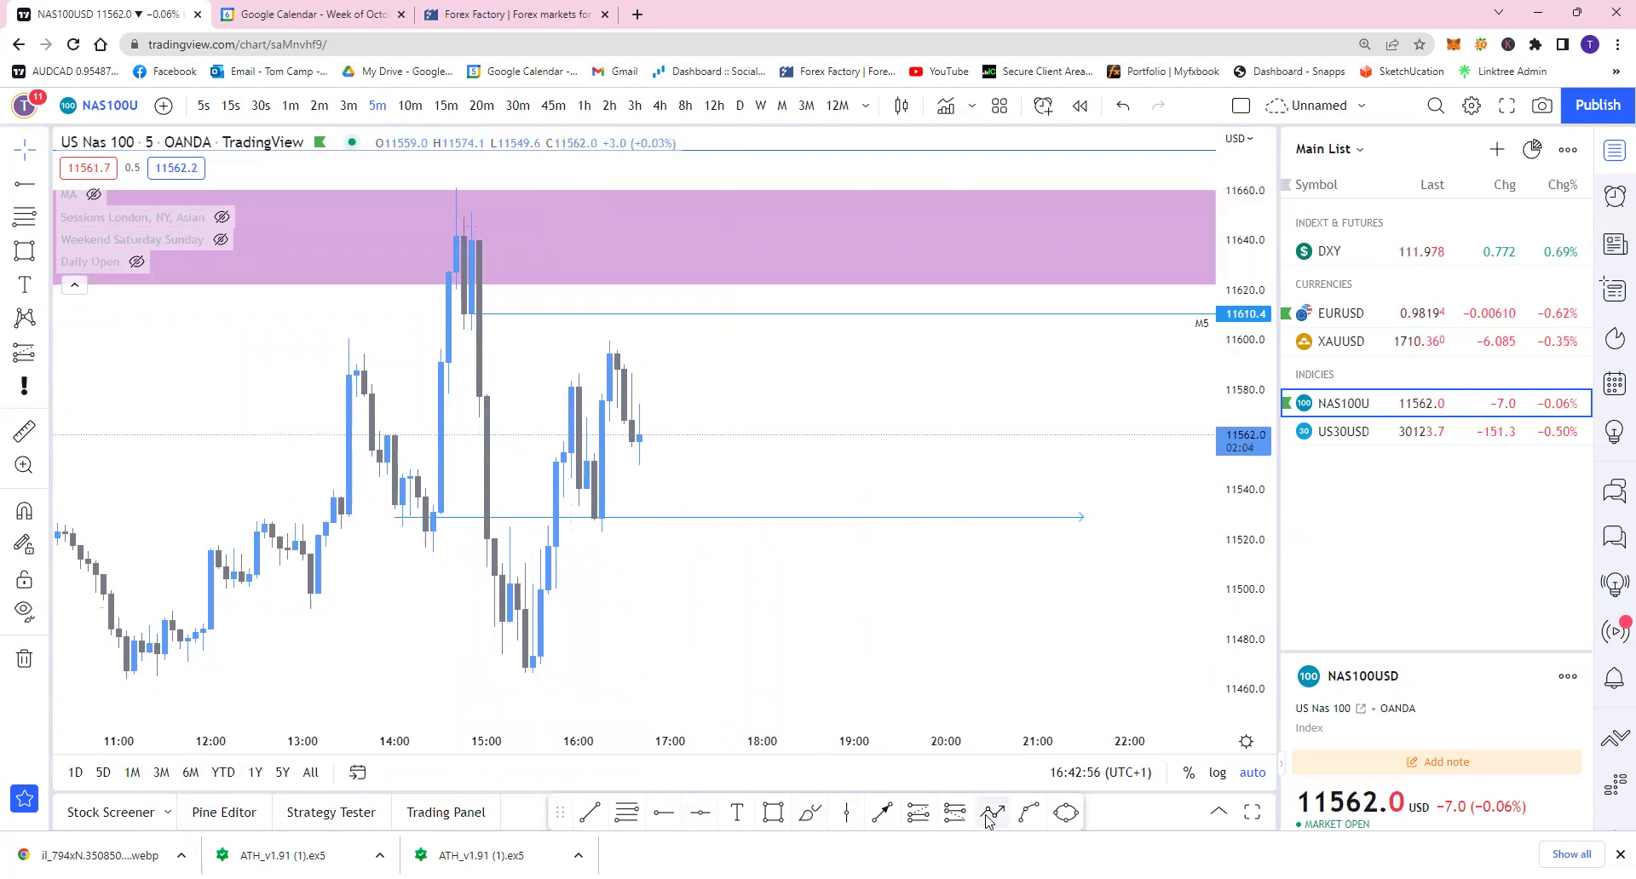
Draw a projected path zigzagging from the current price up to the POI zone, with a final drop to about 11465
left_click(630, 441)
left_click(670, 329)
left_click(693, 406)
left_click(746, 287)
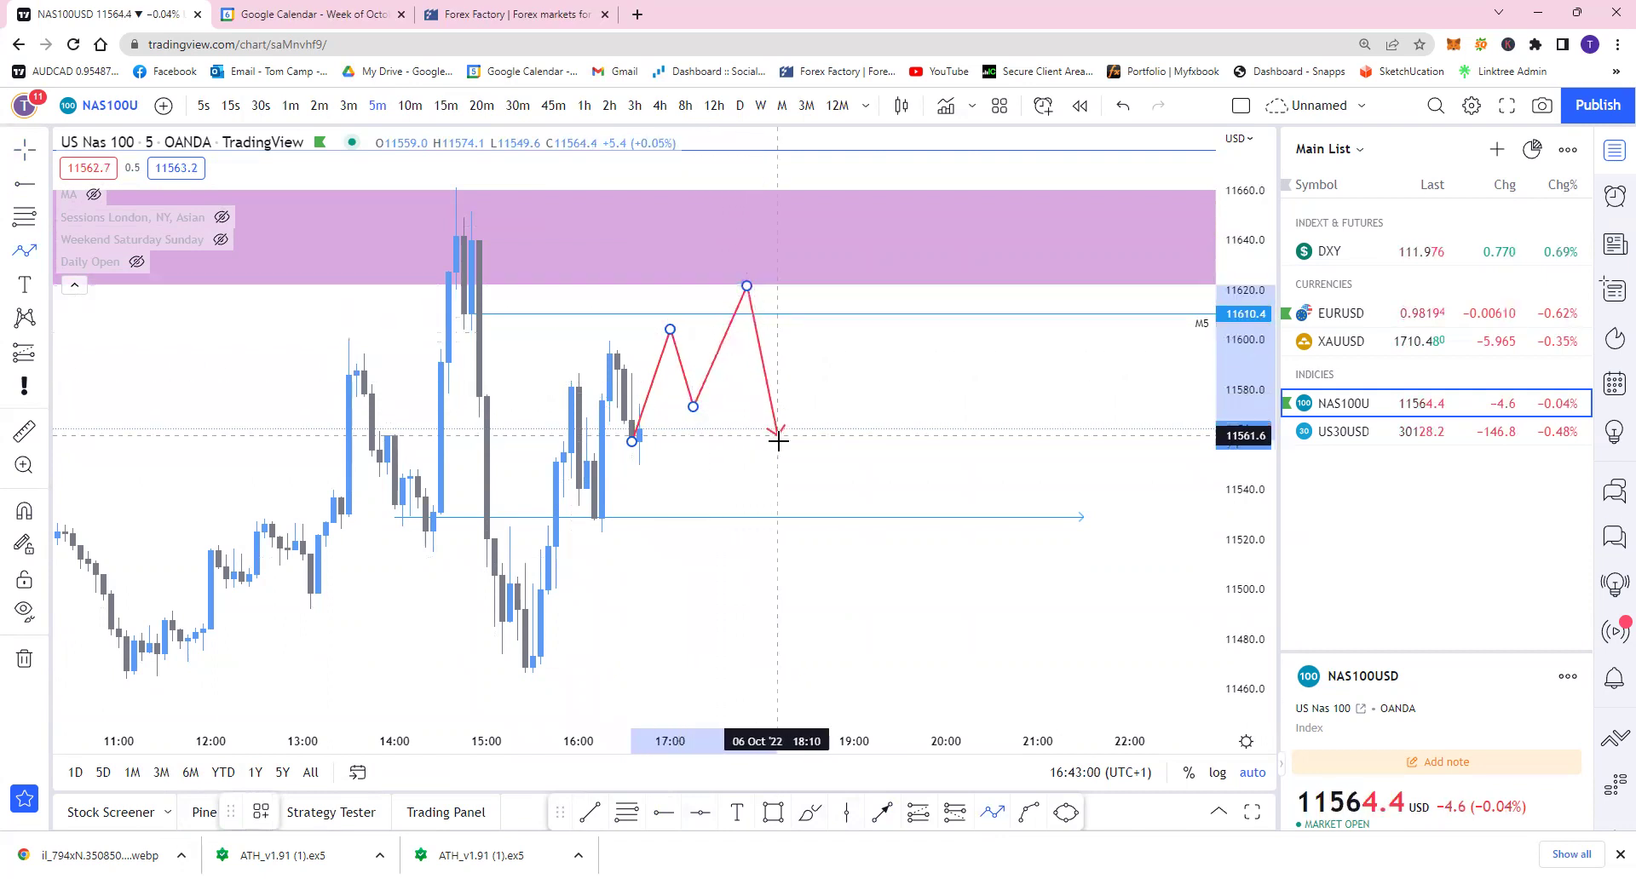
left_click(777, 453)
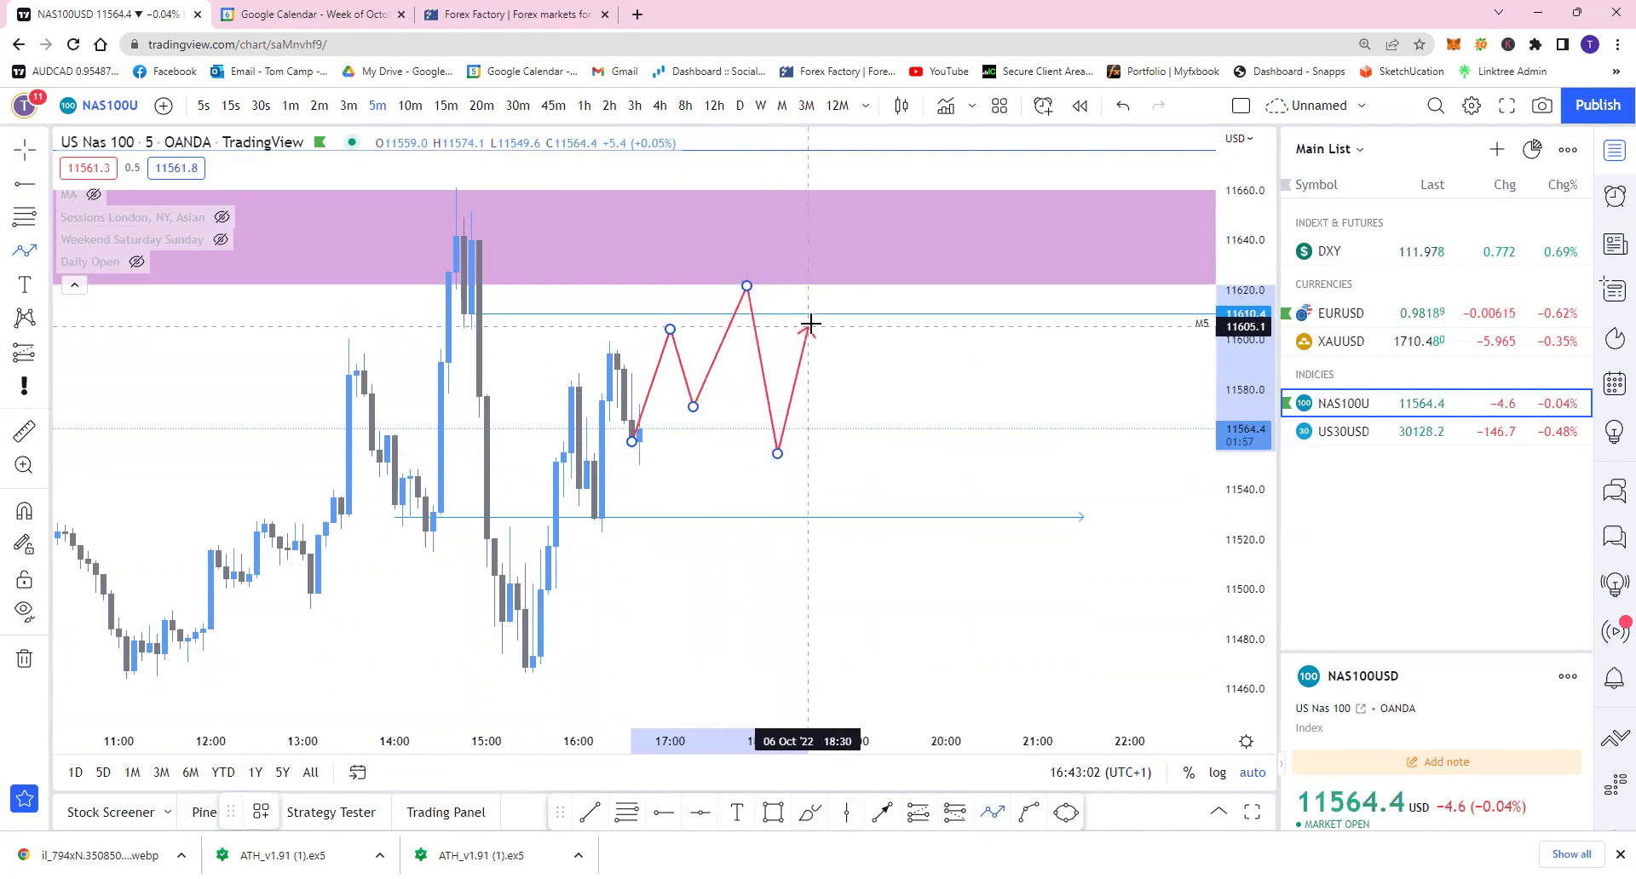
left_click(808, 323)
double_click(876, 679)
Place a short position at 11604.4 with its stop at 11622.1 and its target at 11465.8
left_click(955, 812)
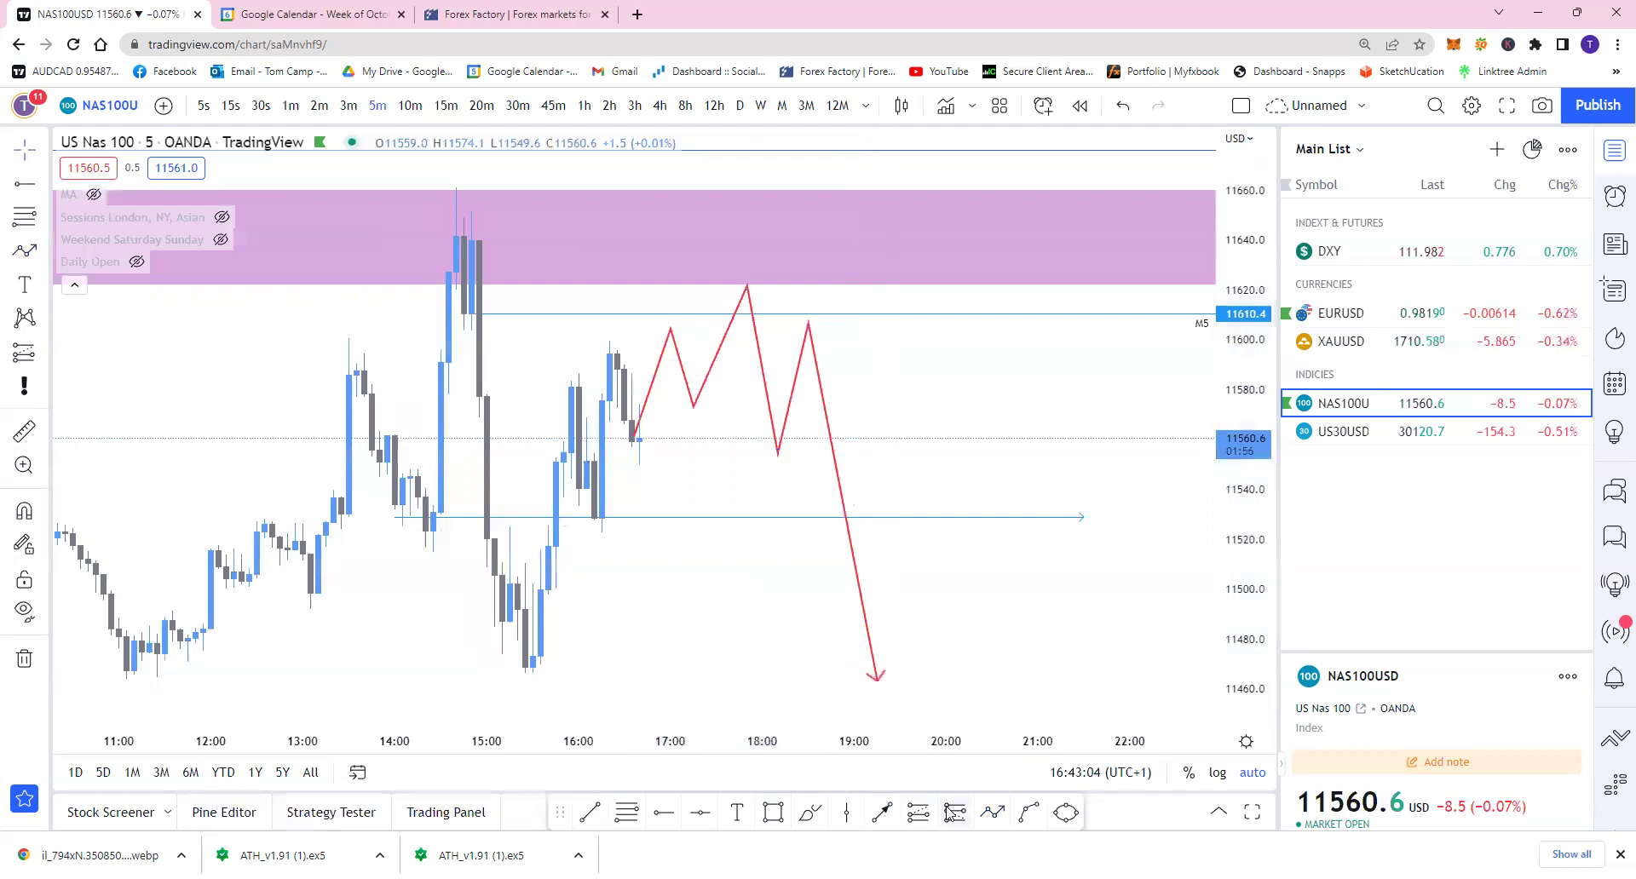
left_click(808, 329)
left_click_drag(808, 230, 808, 285)
left_click_drag(828, 426, 832, 674)
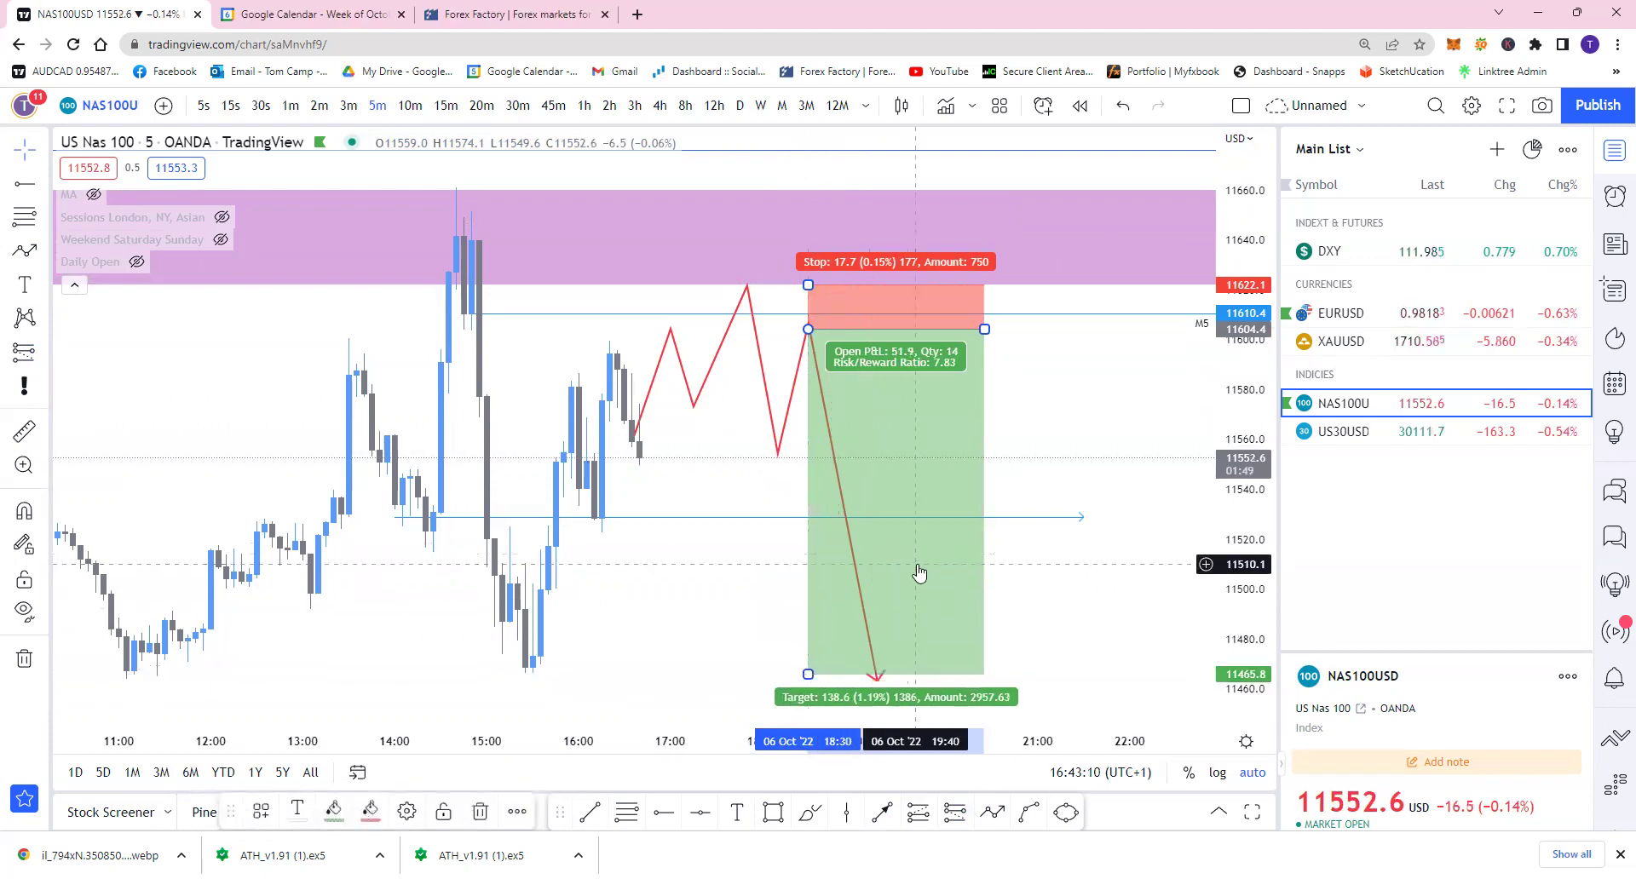
Delete the short position and the red projected path
key("Delete")
left_click(756, 333)
key("Delete")
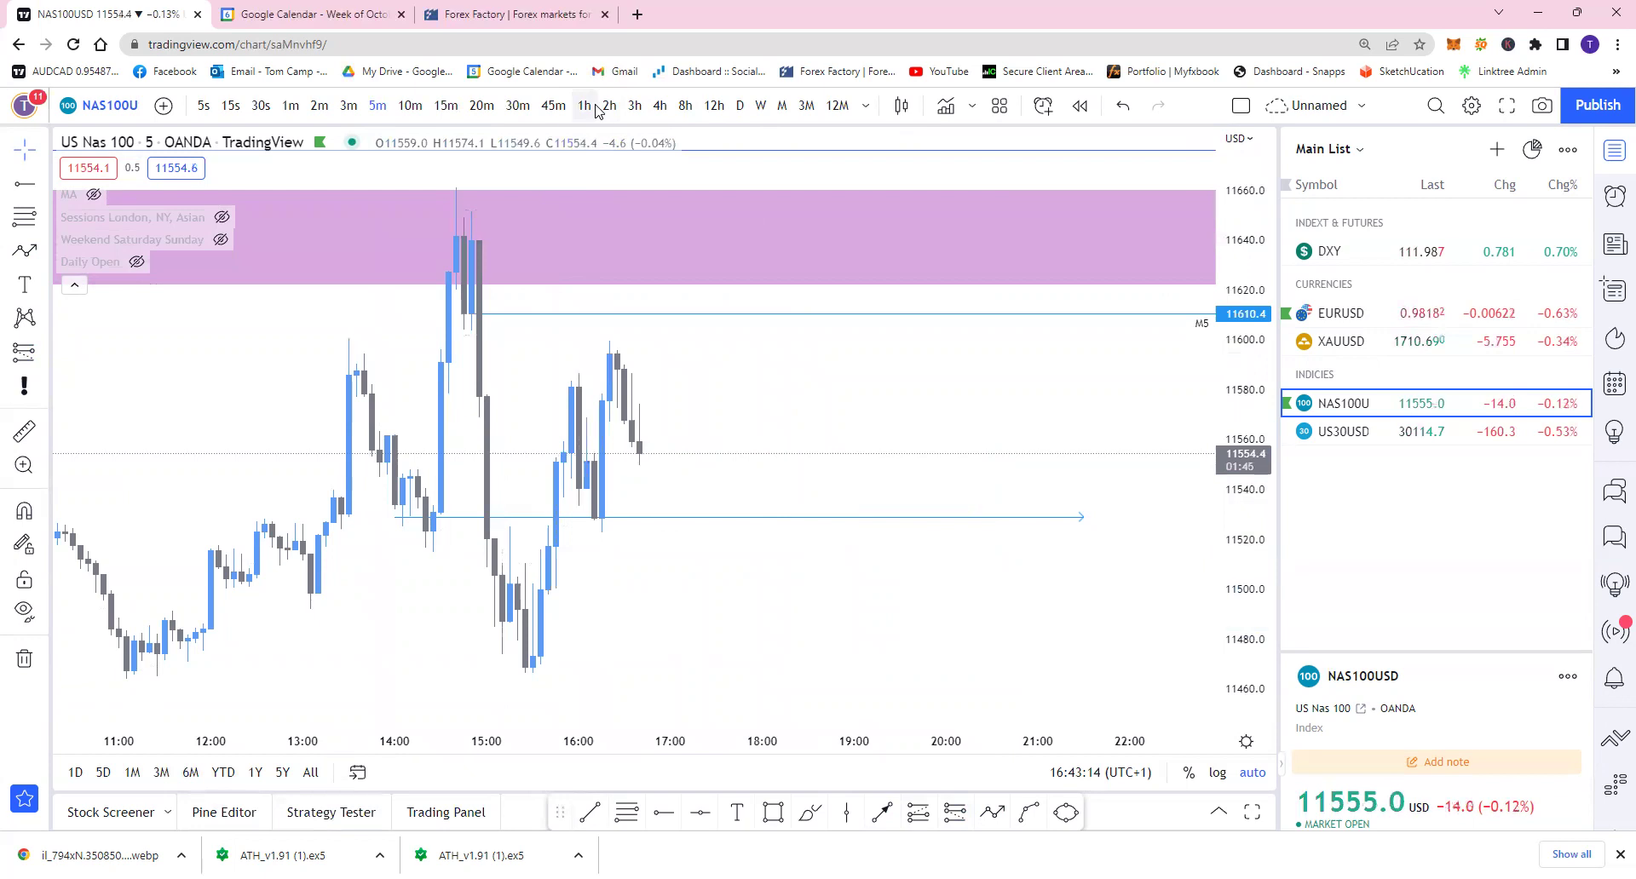
On the 4-hour timeframe, draw a projected path zigzagging from the current price up to just below the 12103.0 weekly level, and remove it
left_click(659, 106)
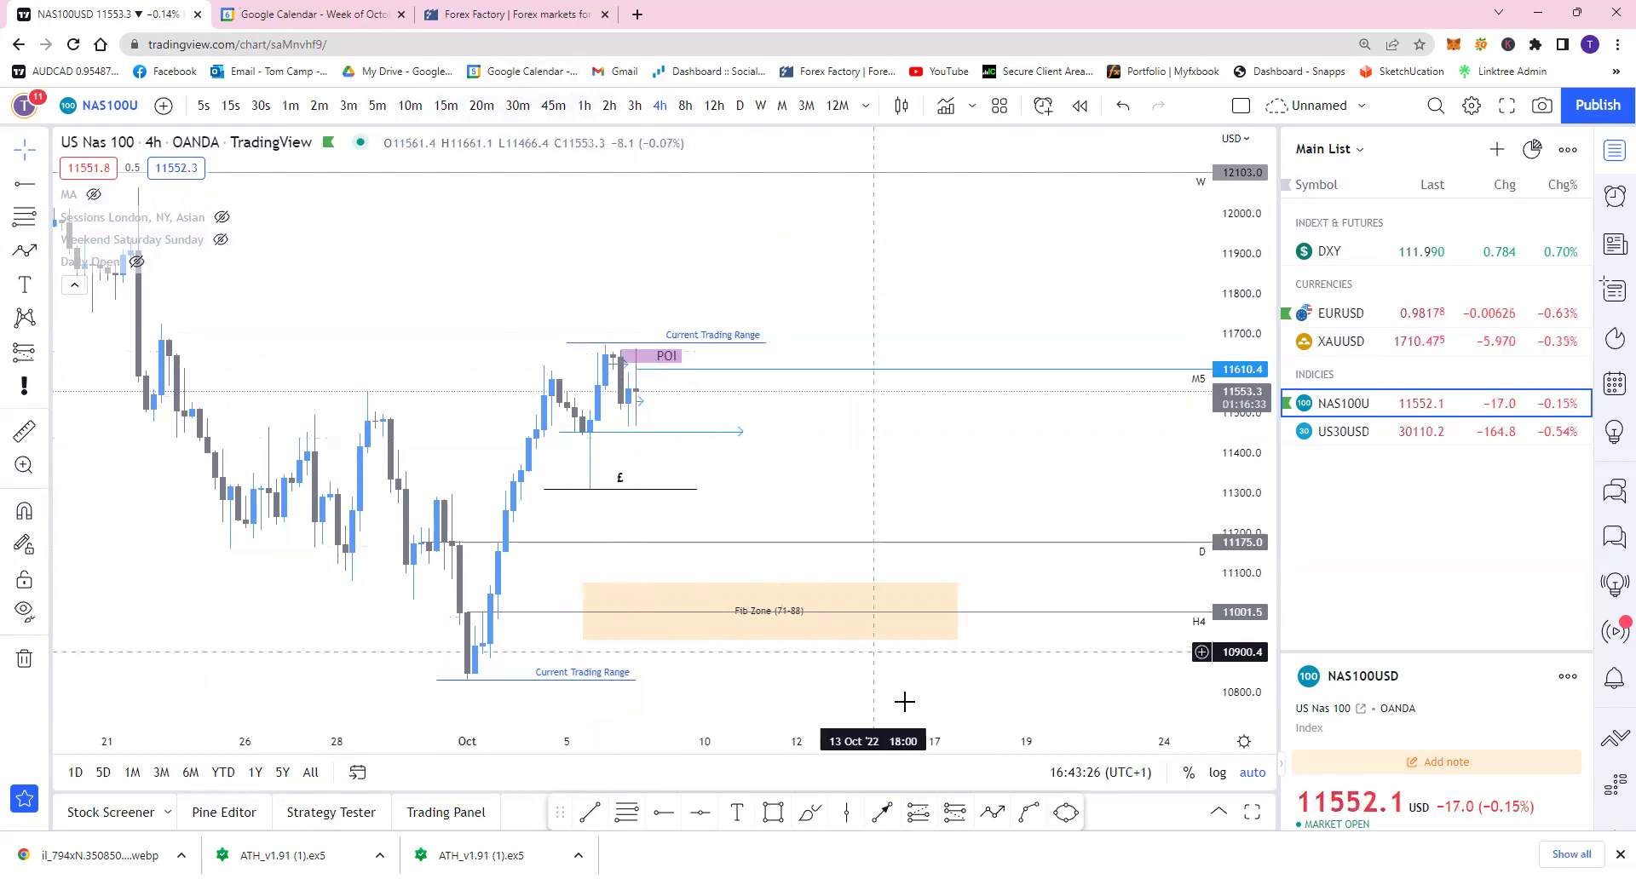
left_click(988, 811)
left_click(636, 416)
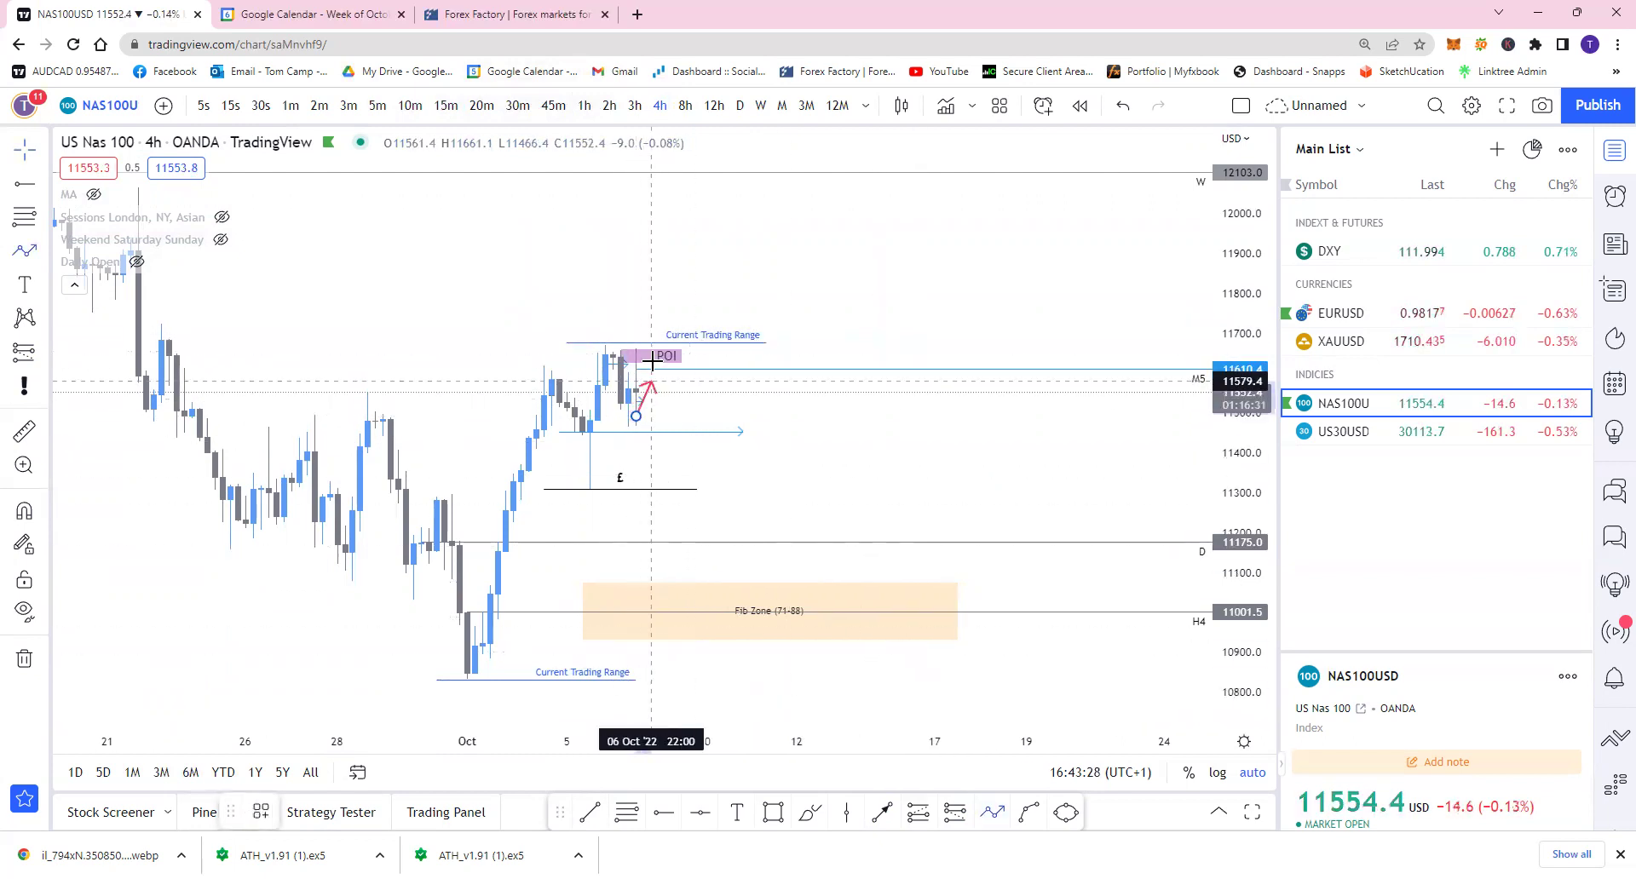
left_click(673, 313)
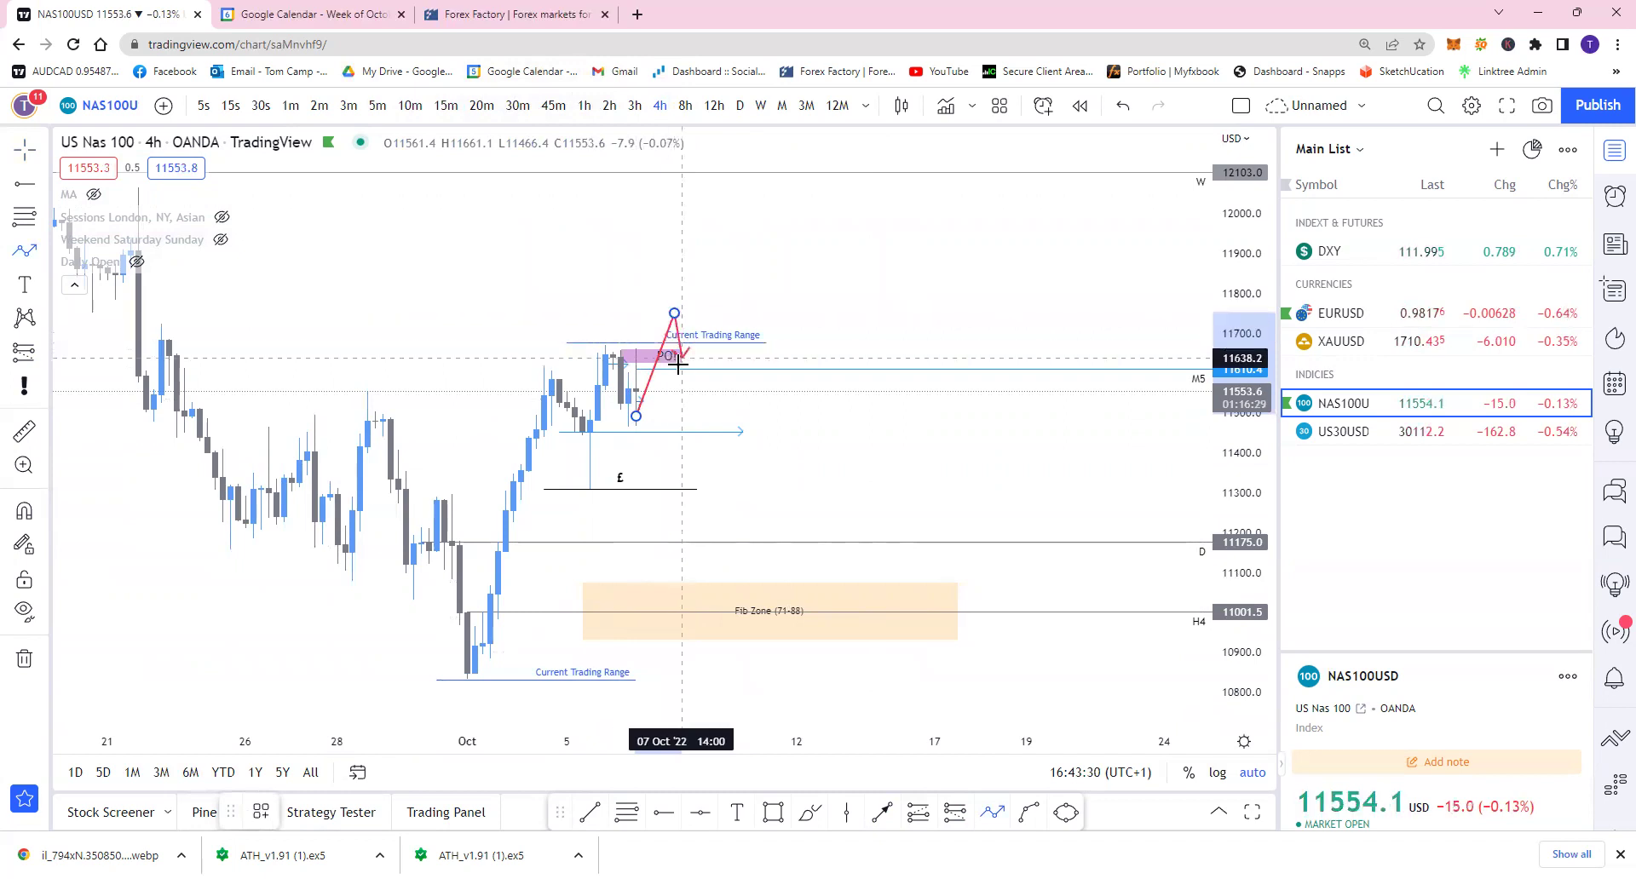
left_click(697, 394)
left_click(751, 256)
left_click(774, 338)
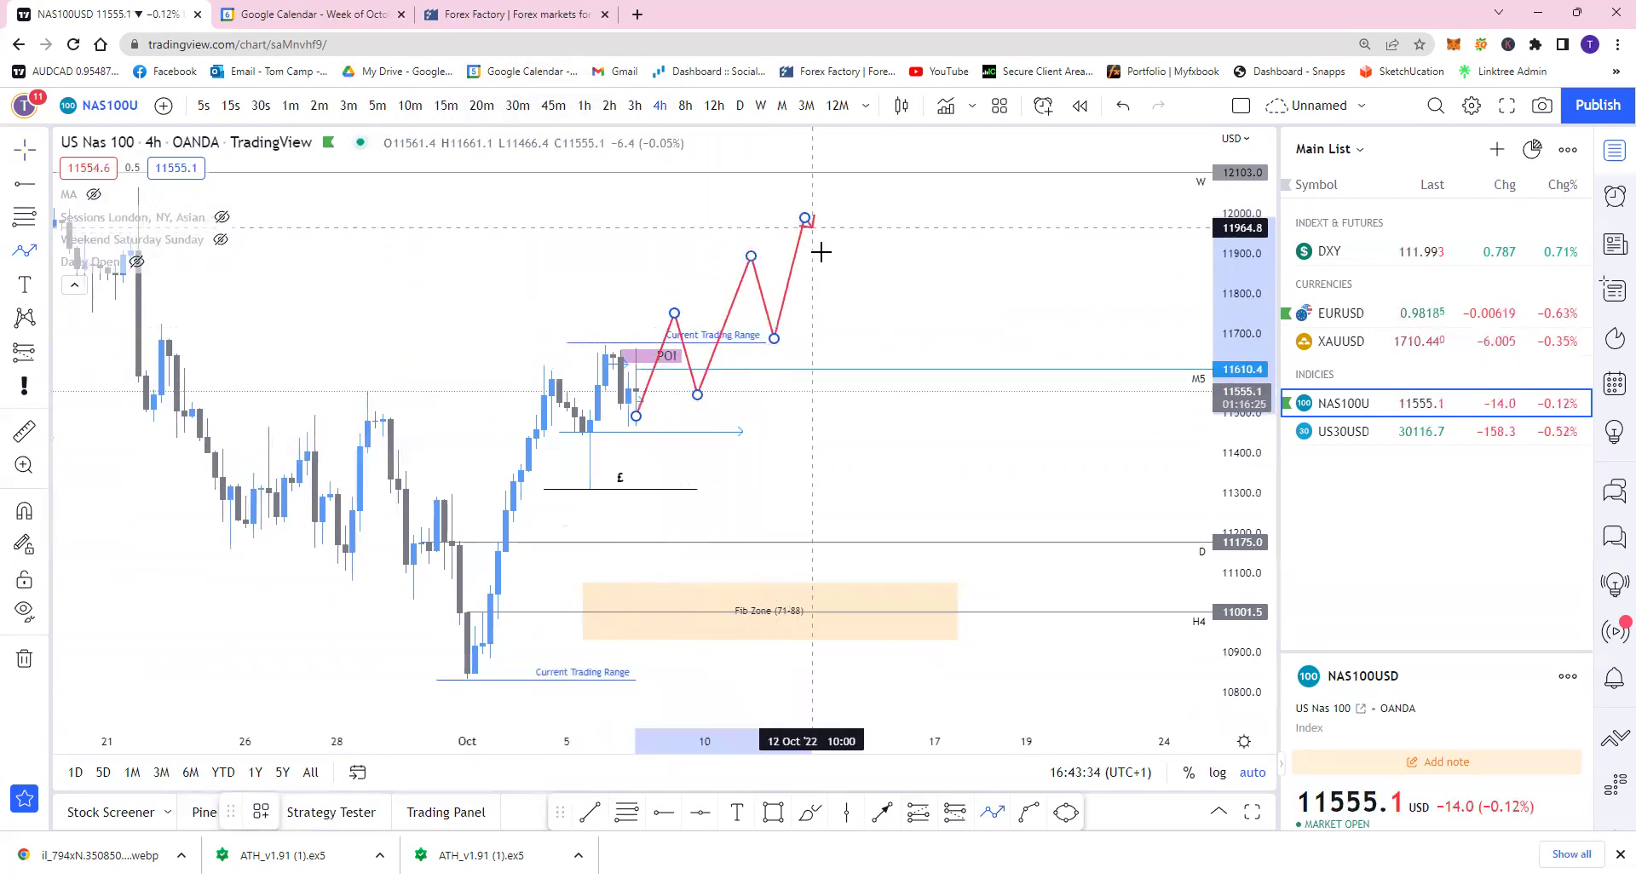
left_click(827, 285)
double_click(855, 181)
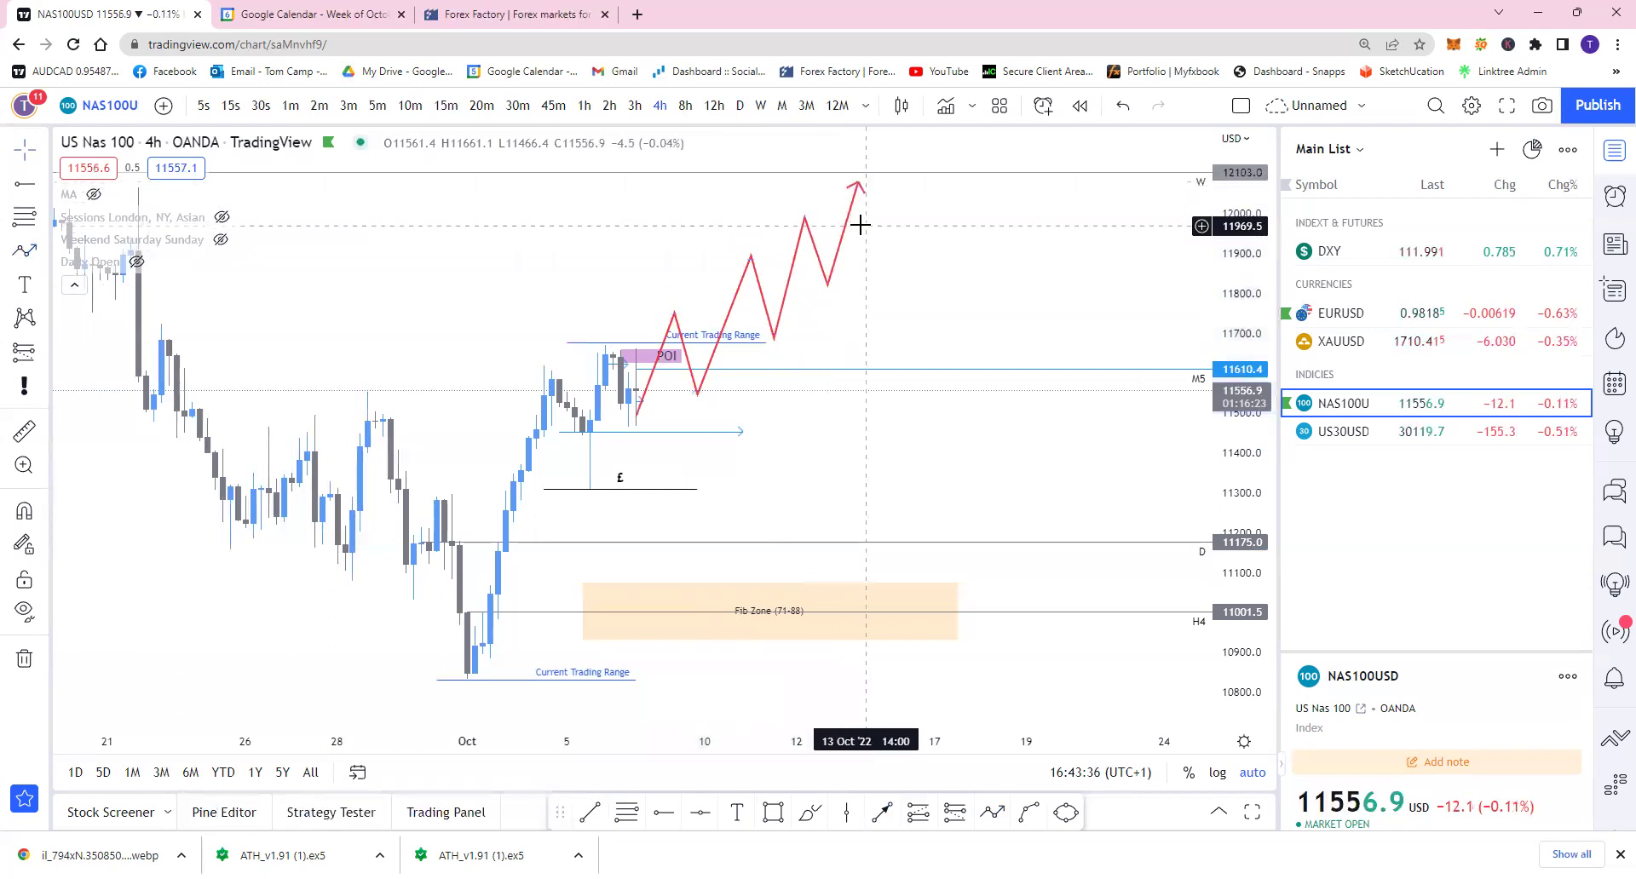
key("Escape")
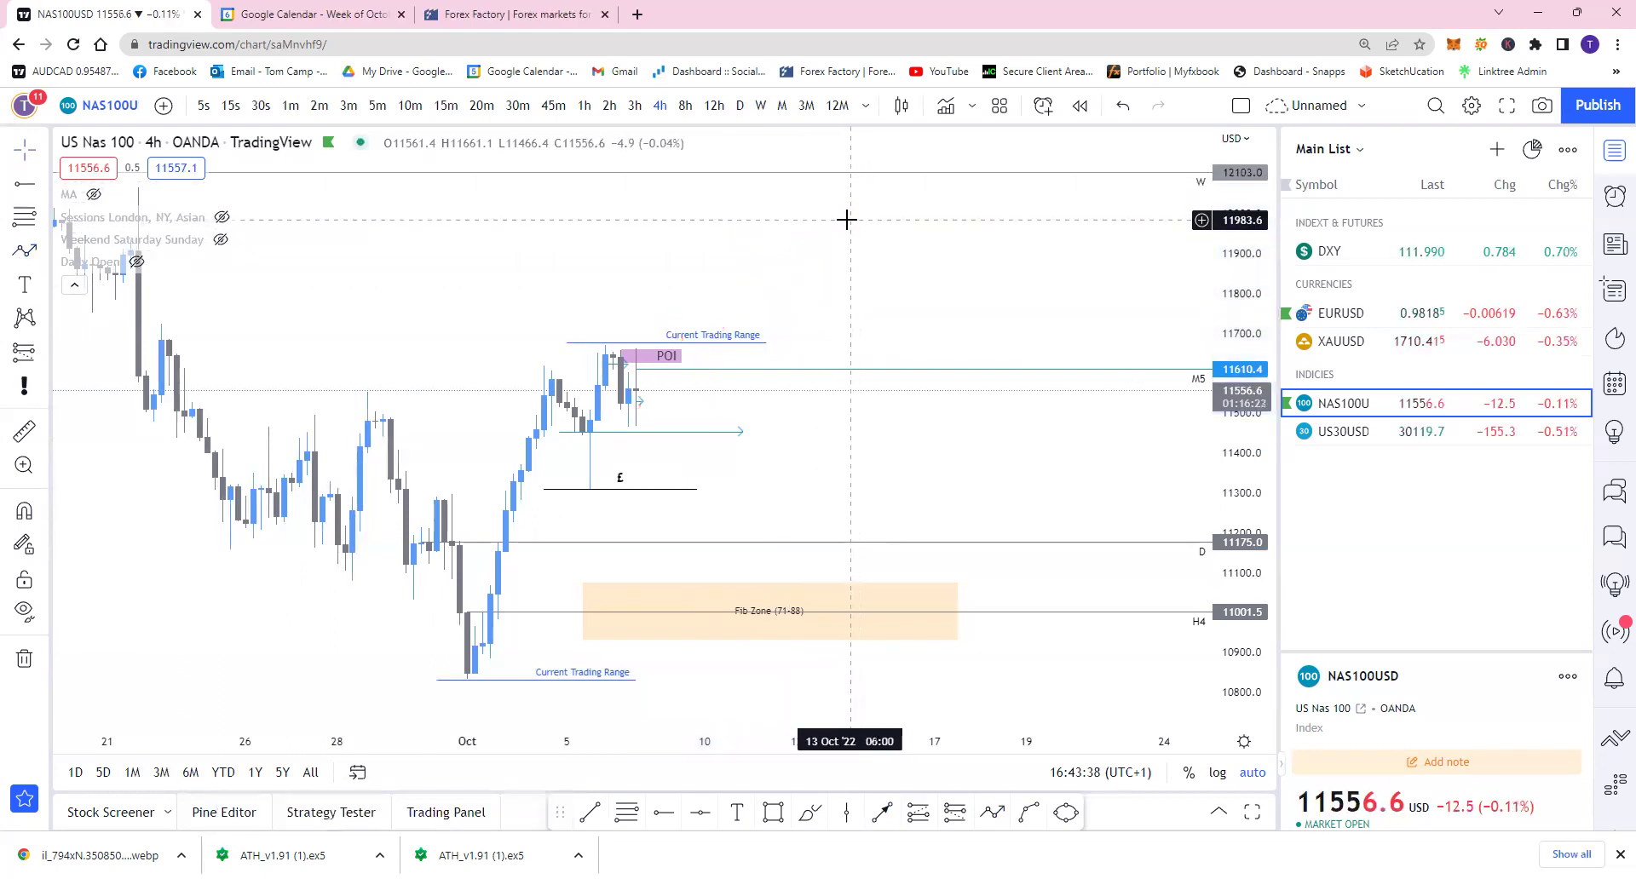
Review the marked ranges and levels from the 15-minute up to the 3-month timeframe, and examine the Fib zone there
left_click(442, 107)
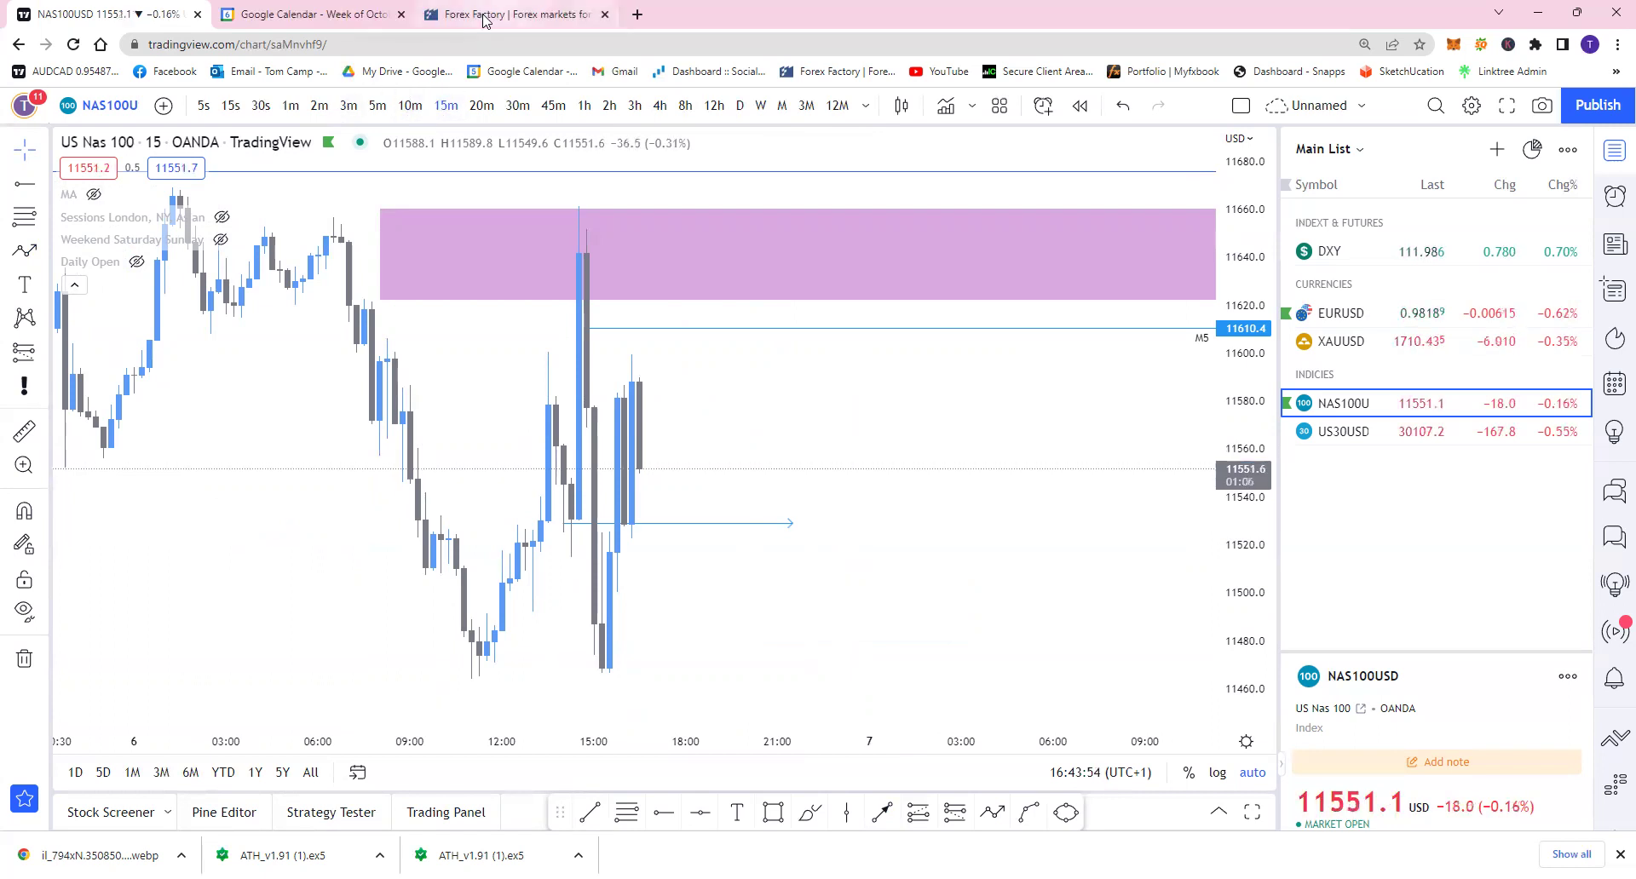
mouse_move(483, 20)
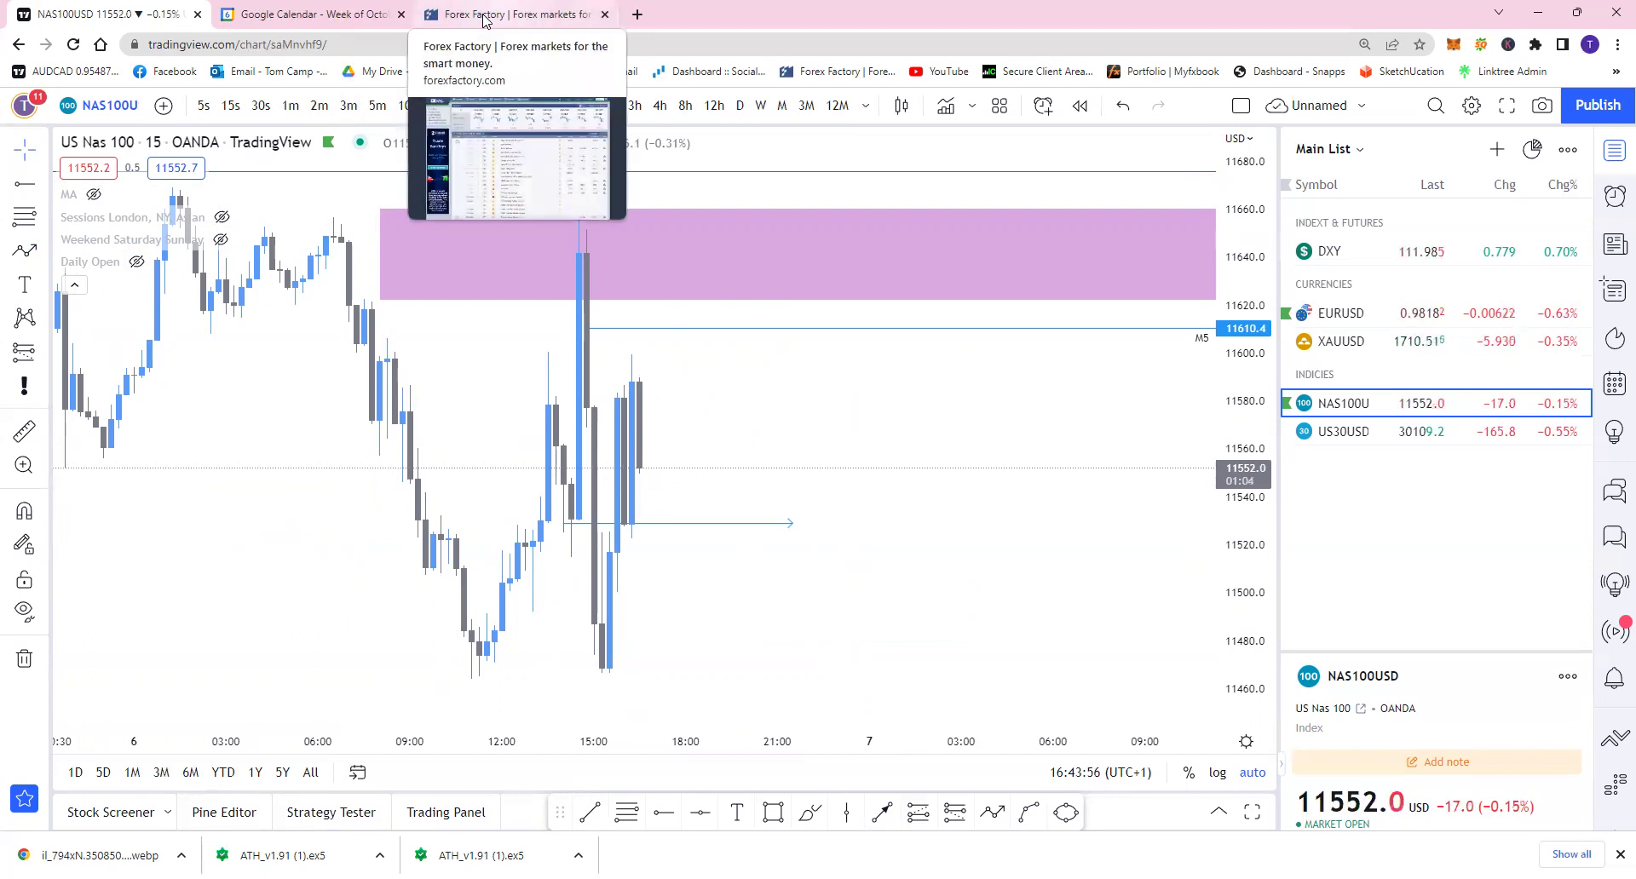
left_click(685, 106)
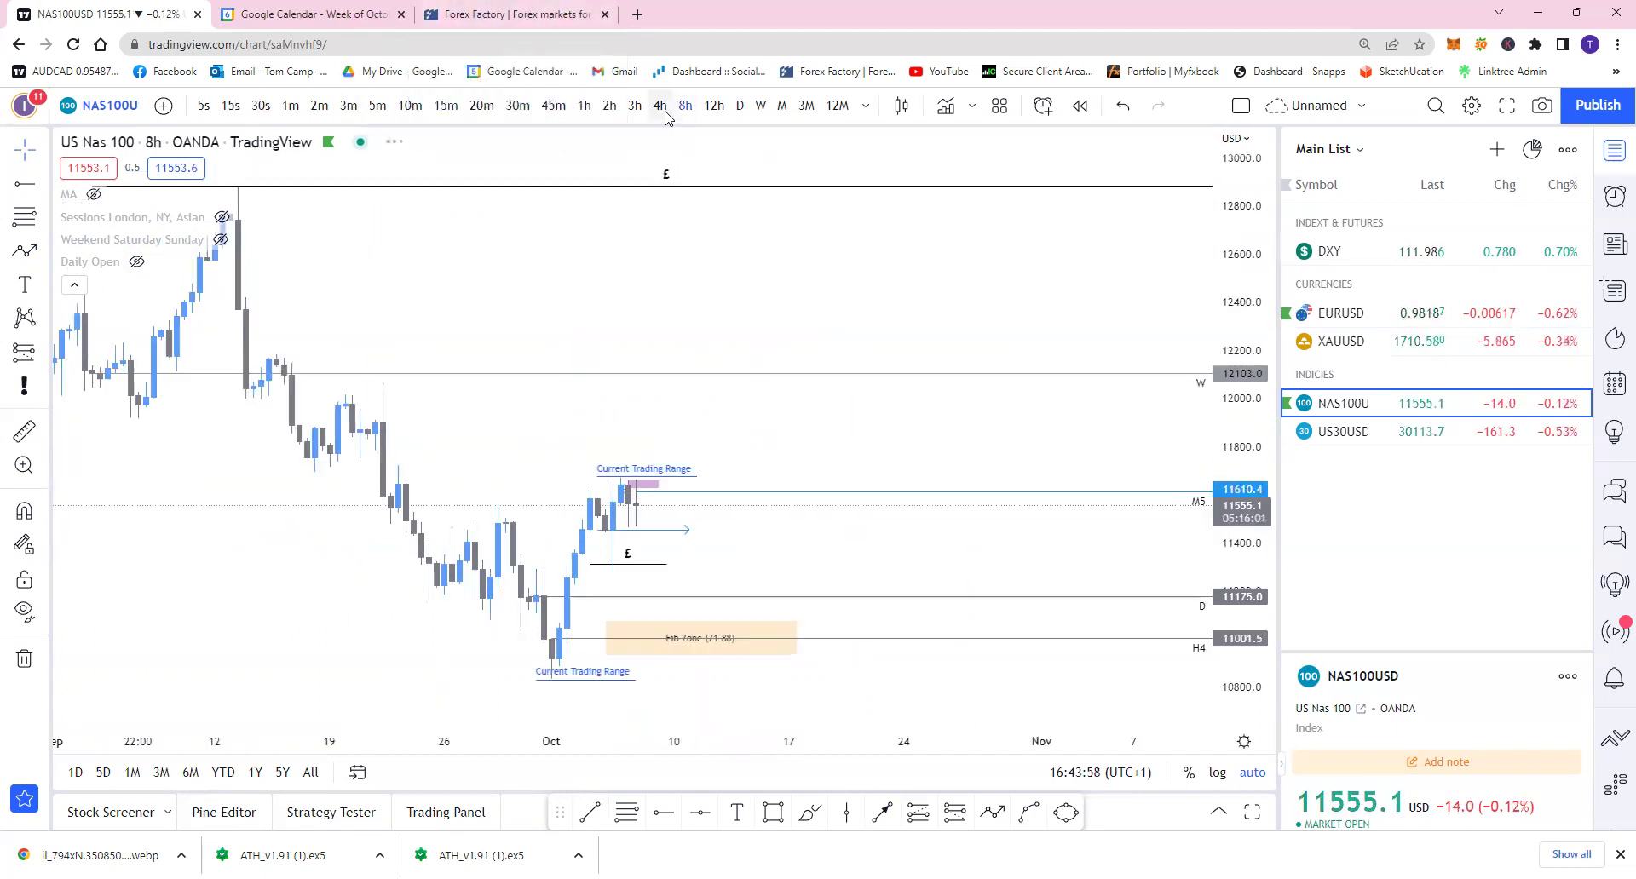
left_click(663, 111)
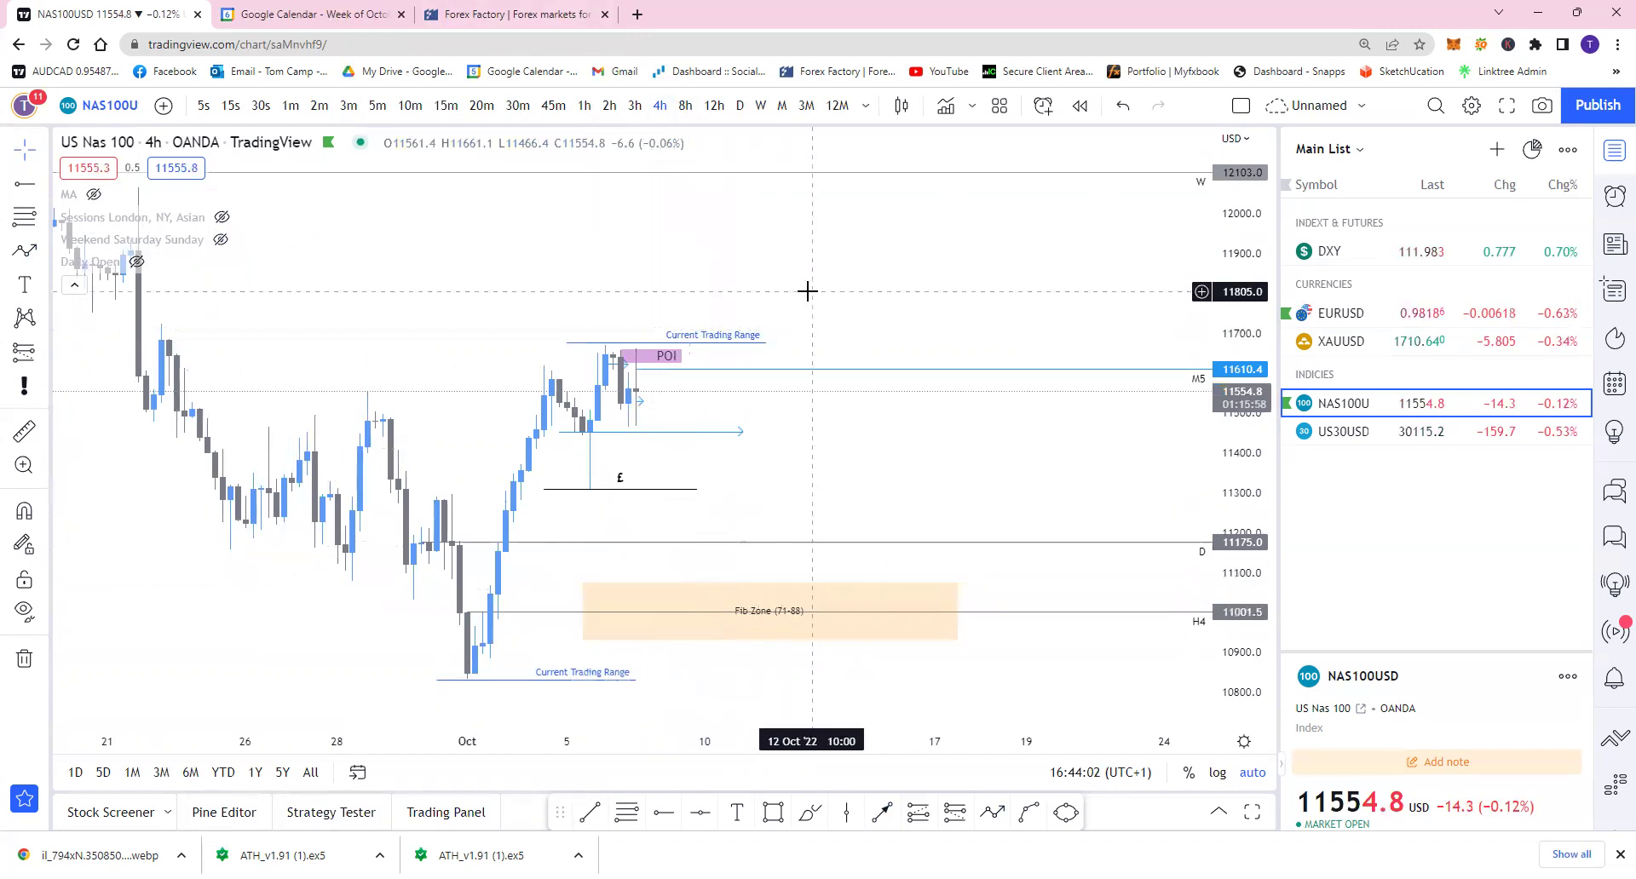
left_click(740, 106)
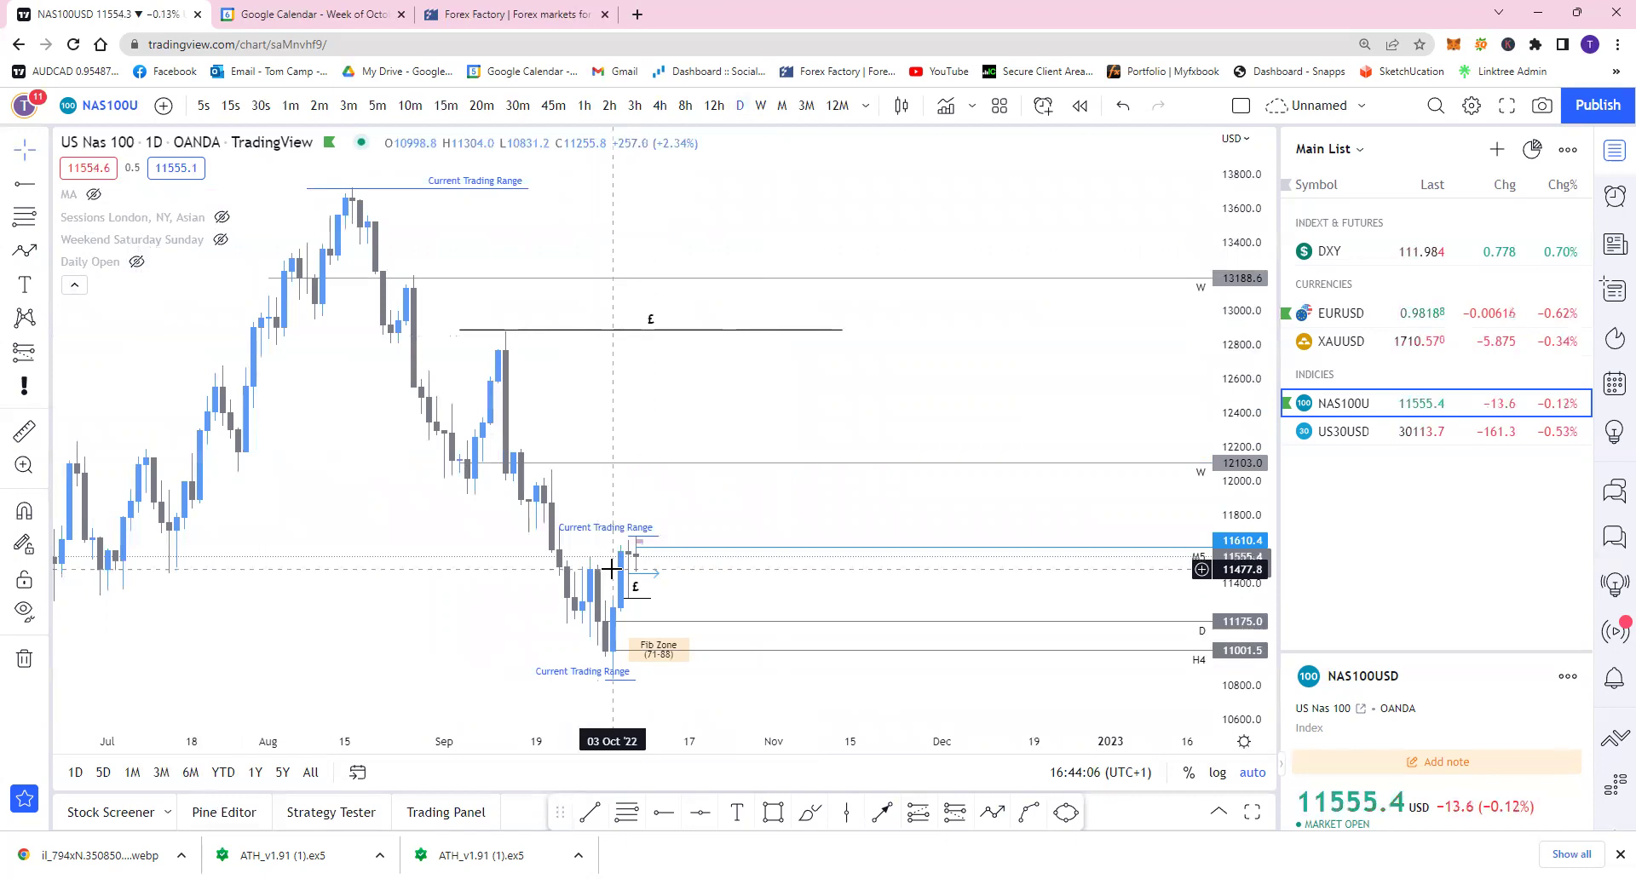
left_click(760, 106)
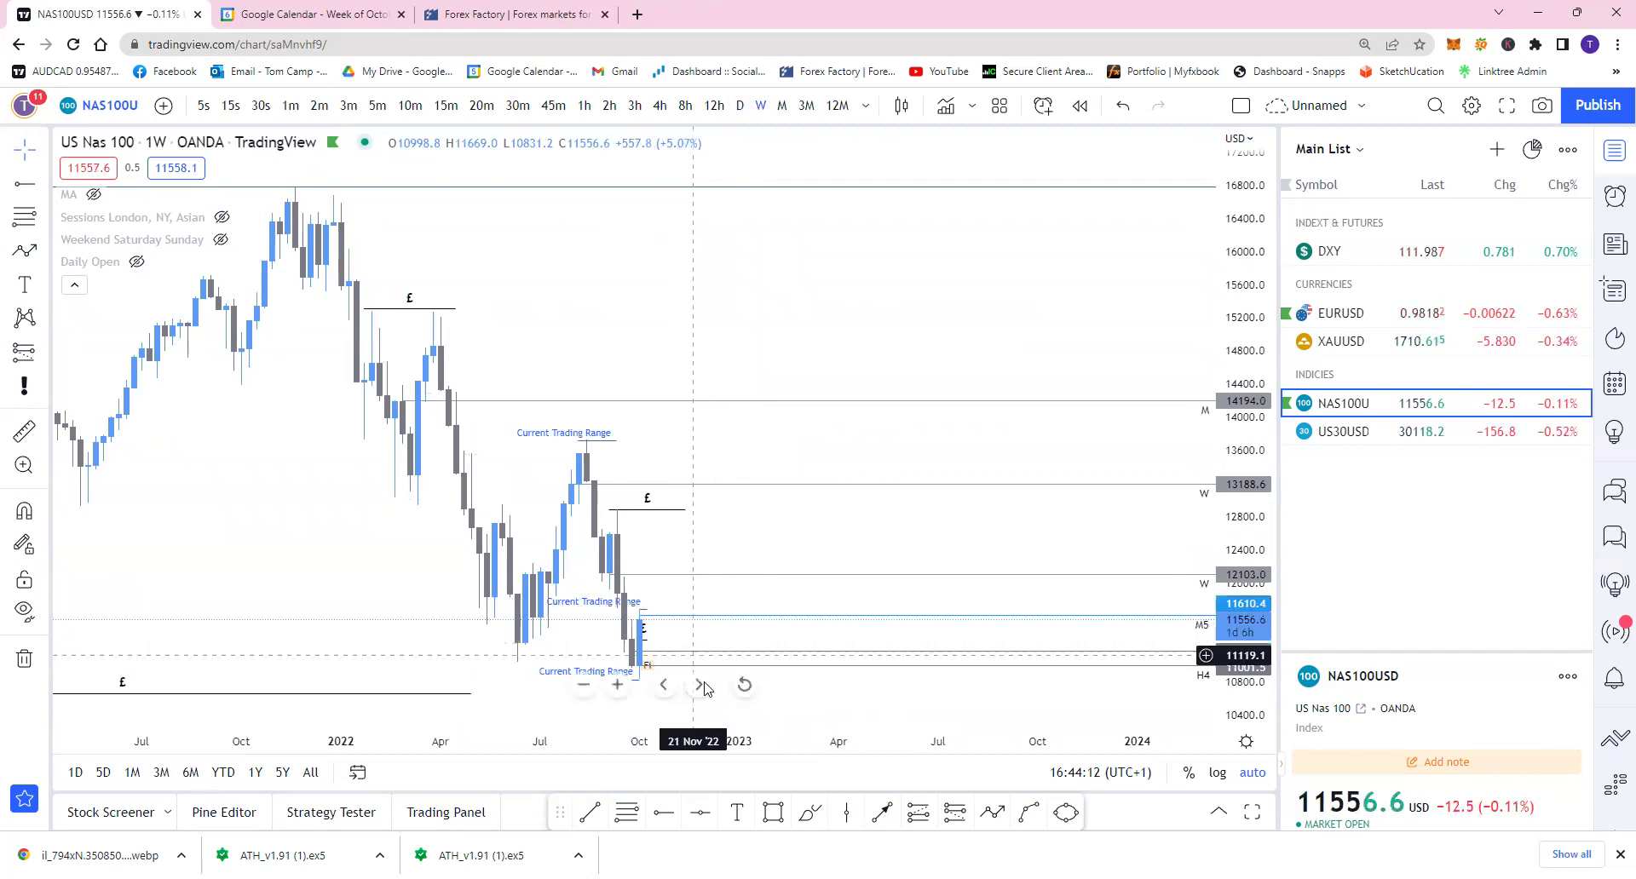
left_click(781, 105)
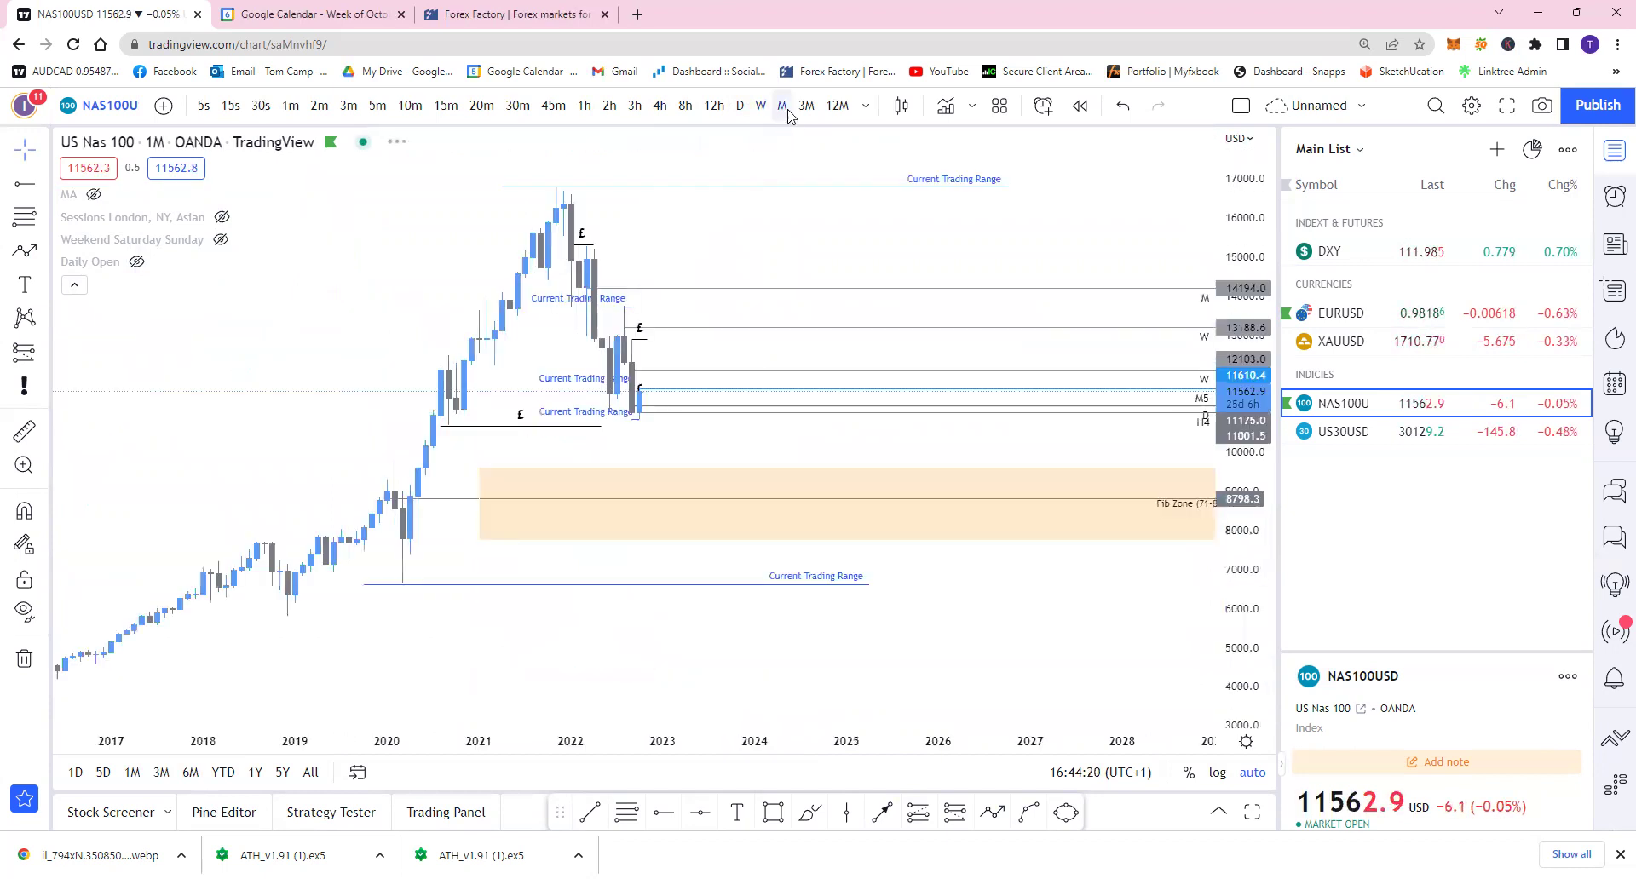
left_click(805, 108)
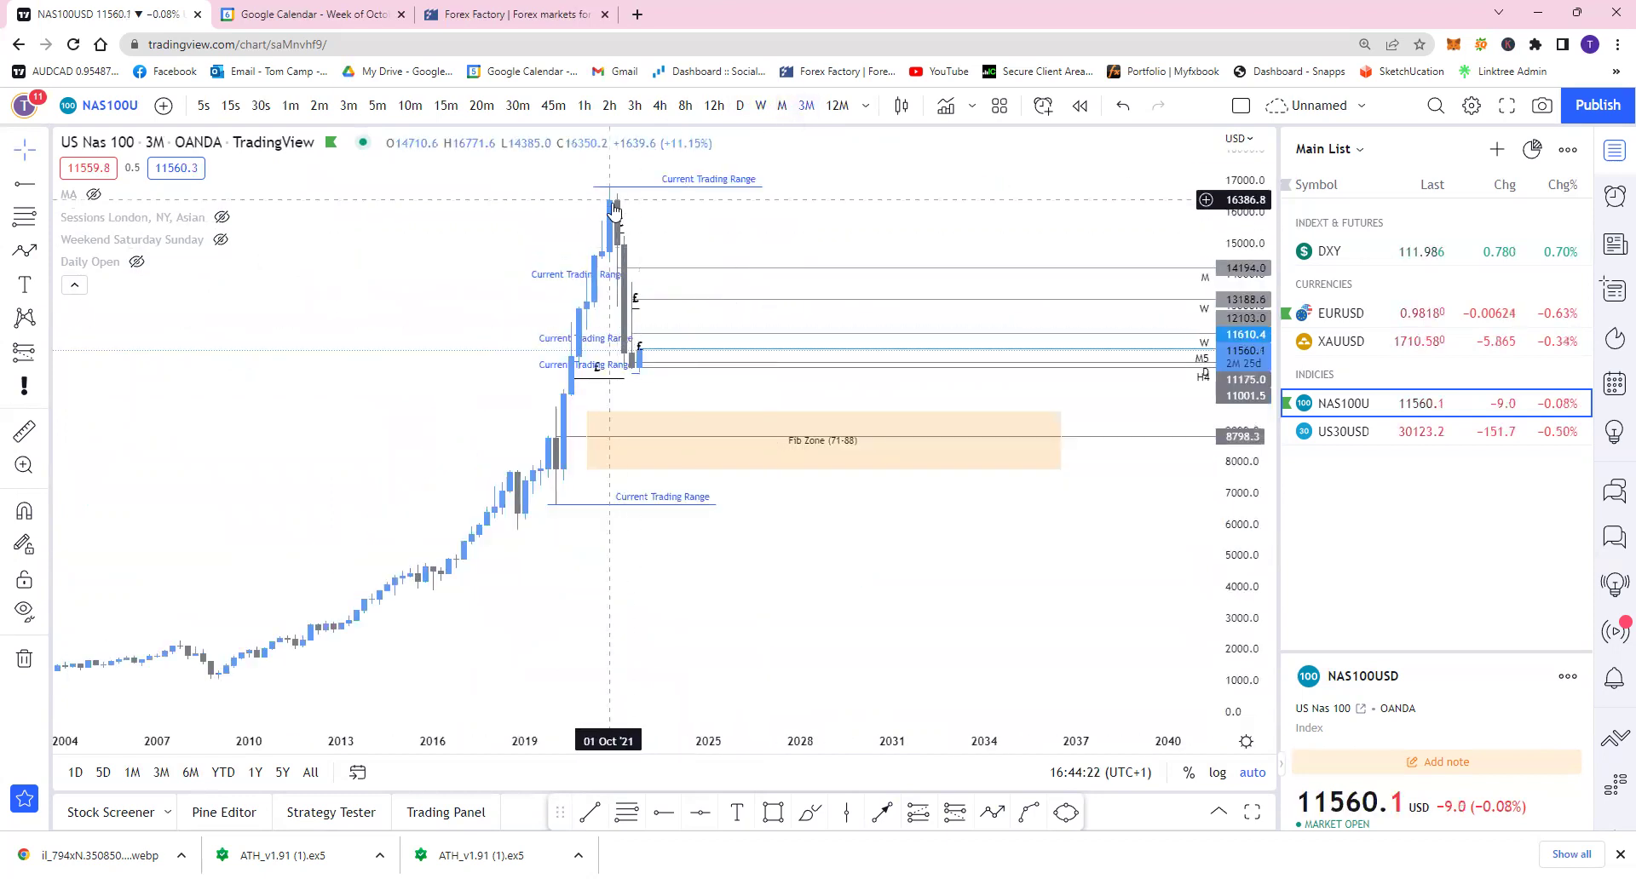
left_click(639, 438)
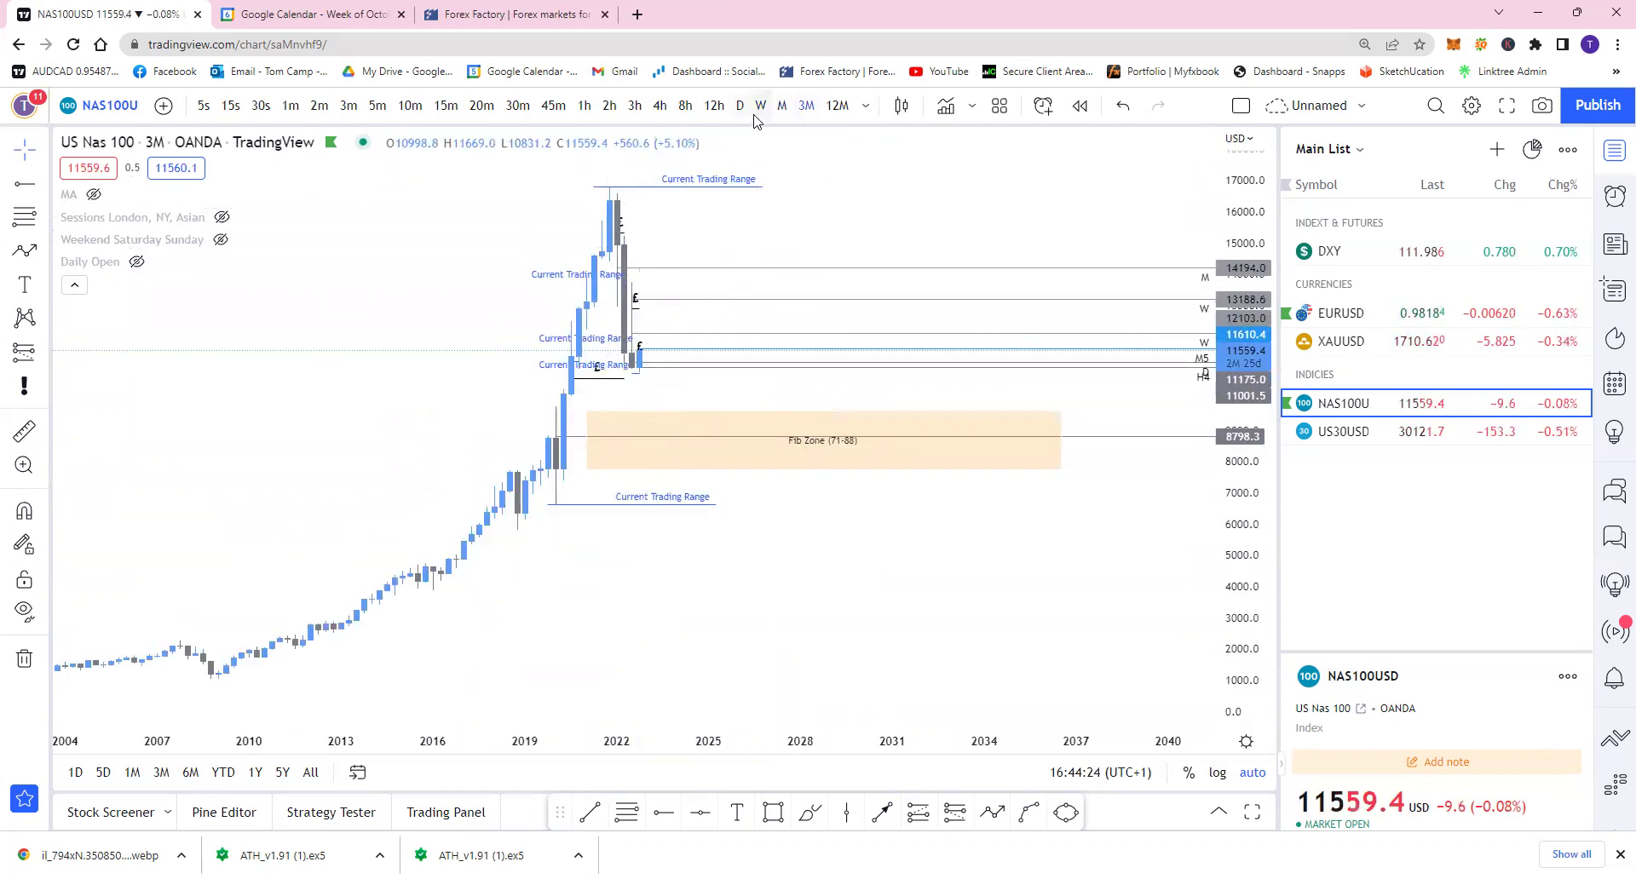
left_click(733, 426)
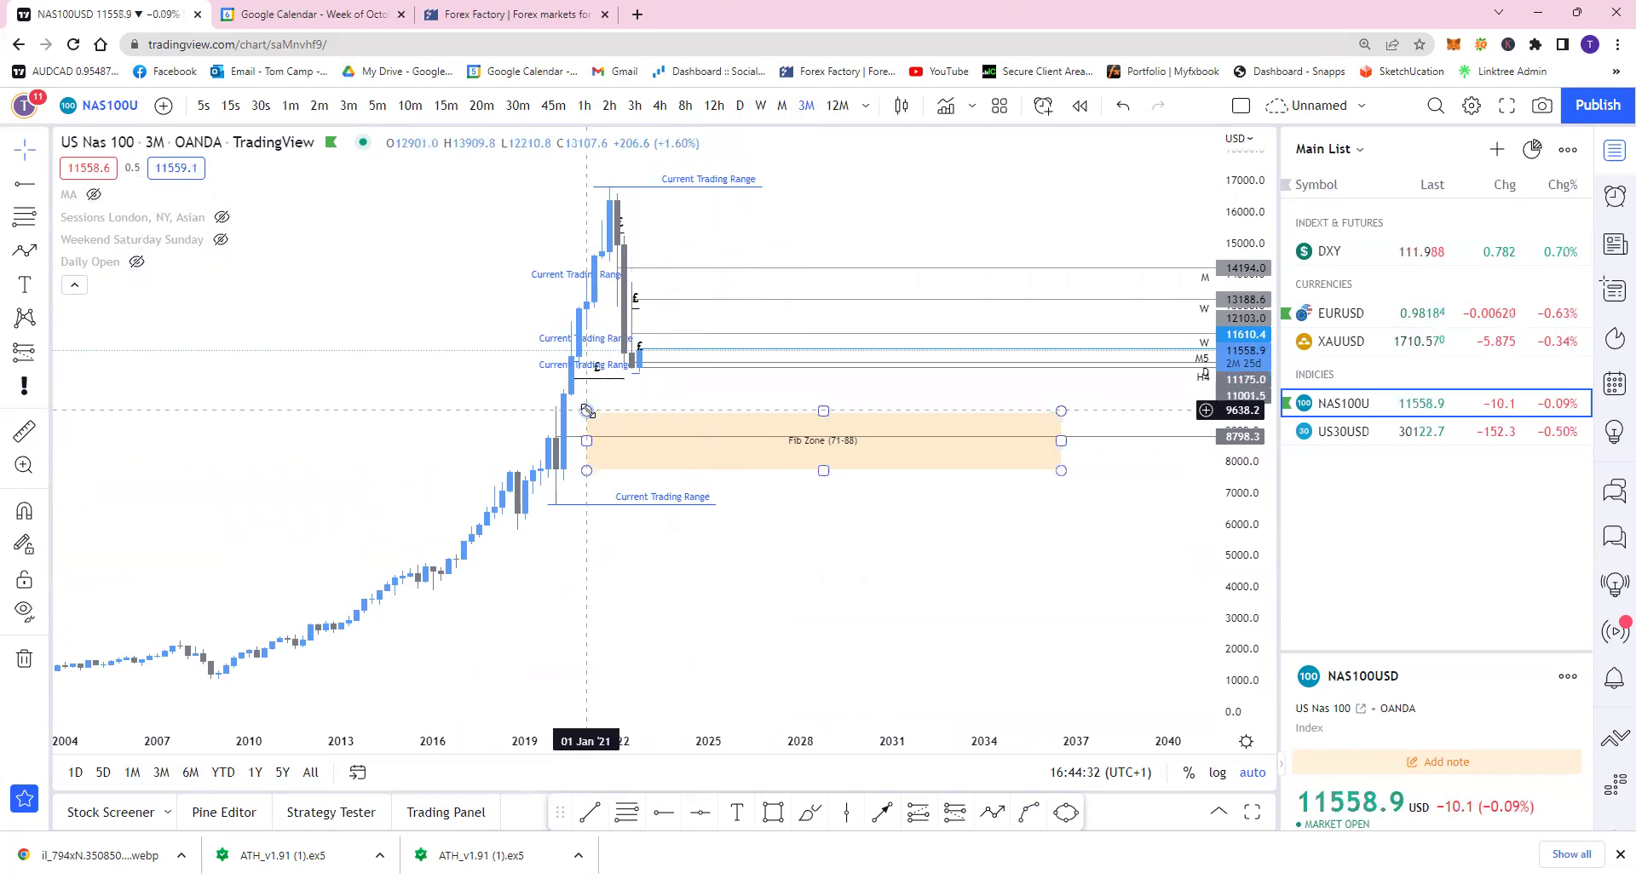
mouse_move(585, 439)
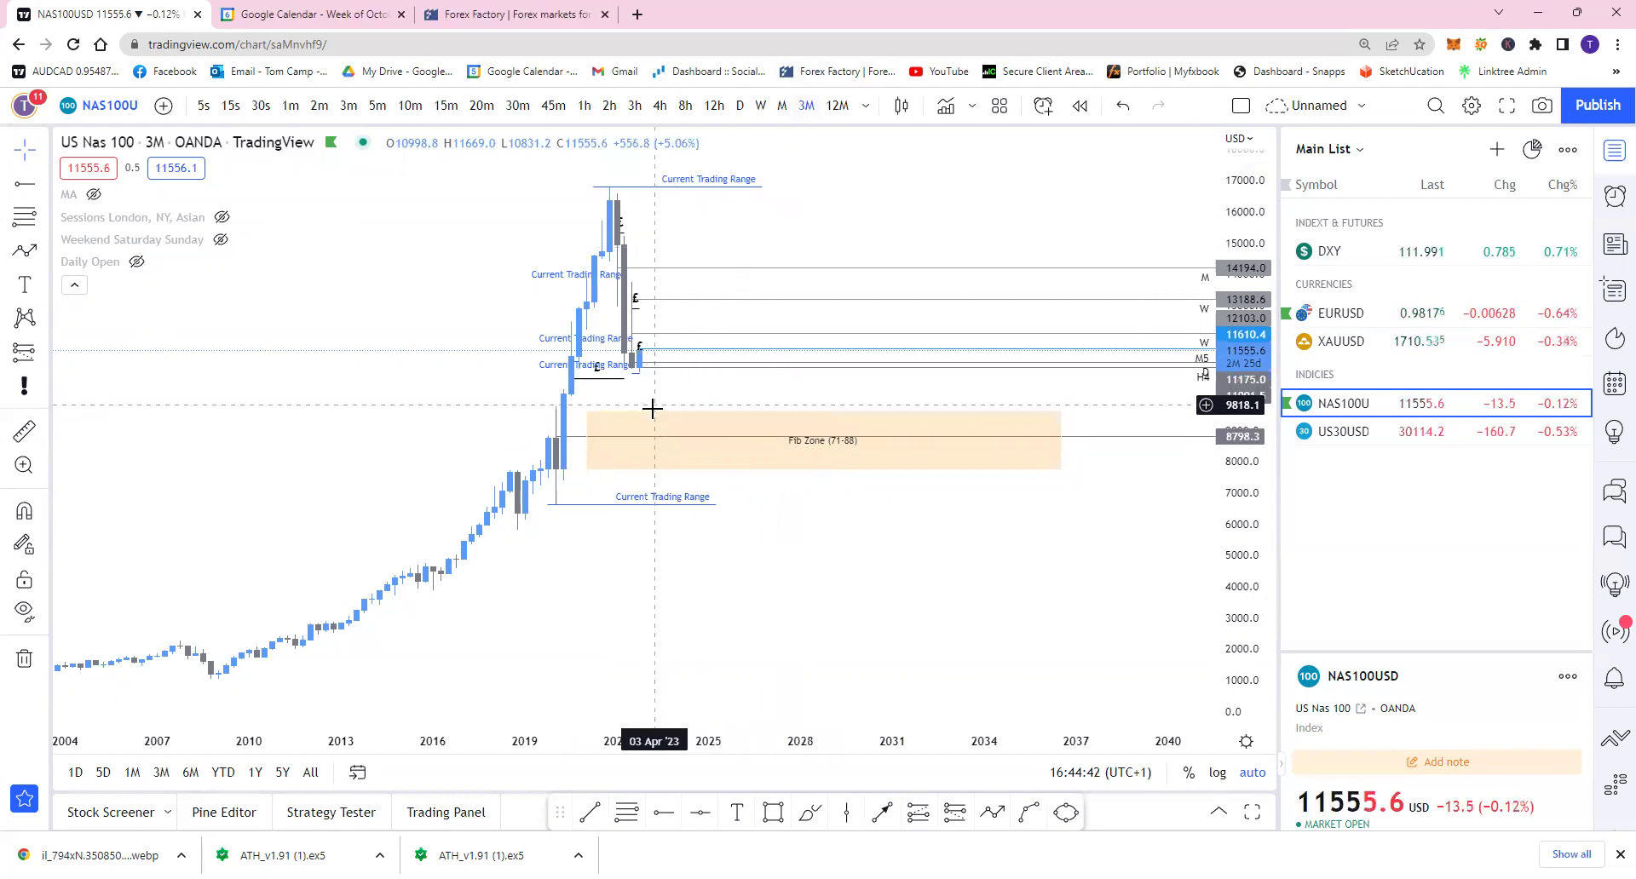
Examine the 4-hour price structure against the trading ranges, the liquidity levels and the higher-timeframe Fib zone
left_click(656, 106)
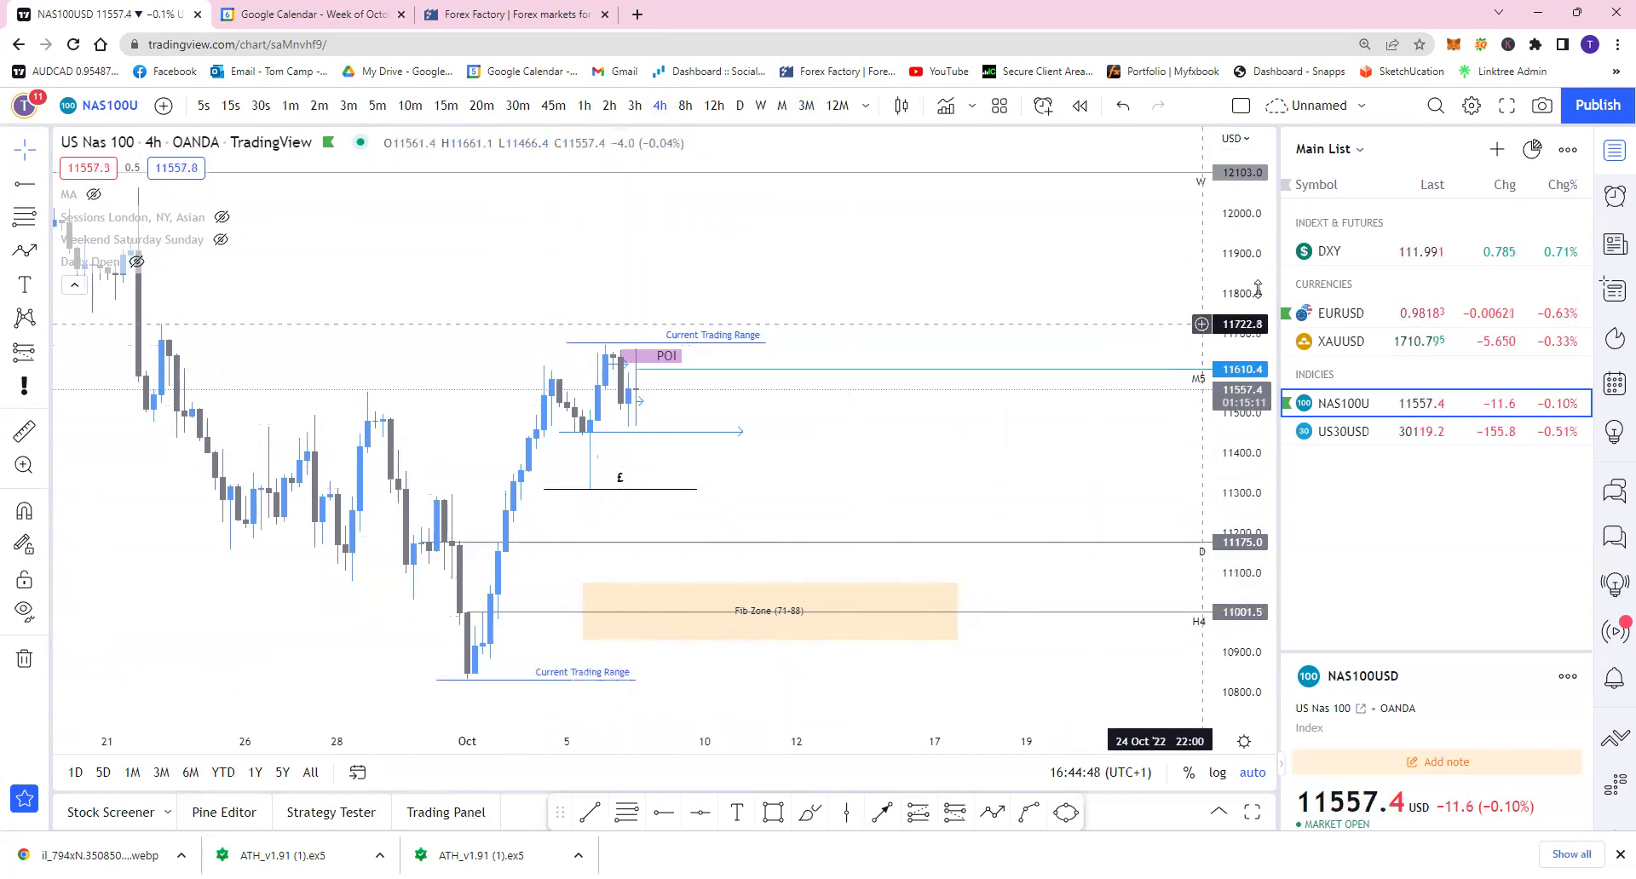
scroll(863, 450, "down", 10)
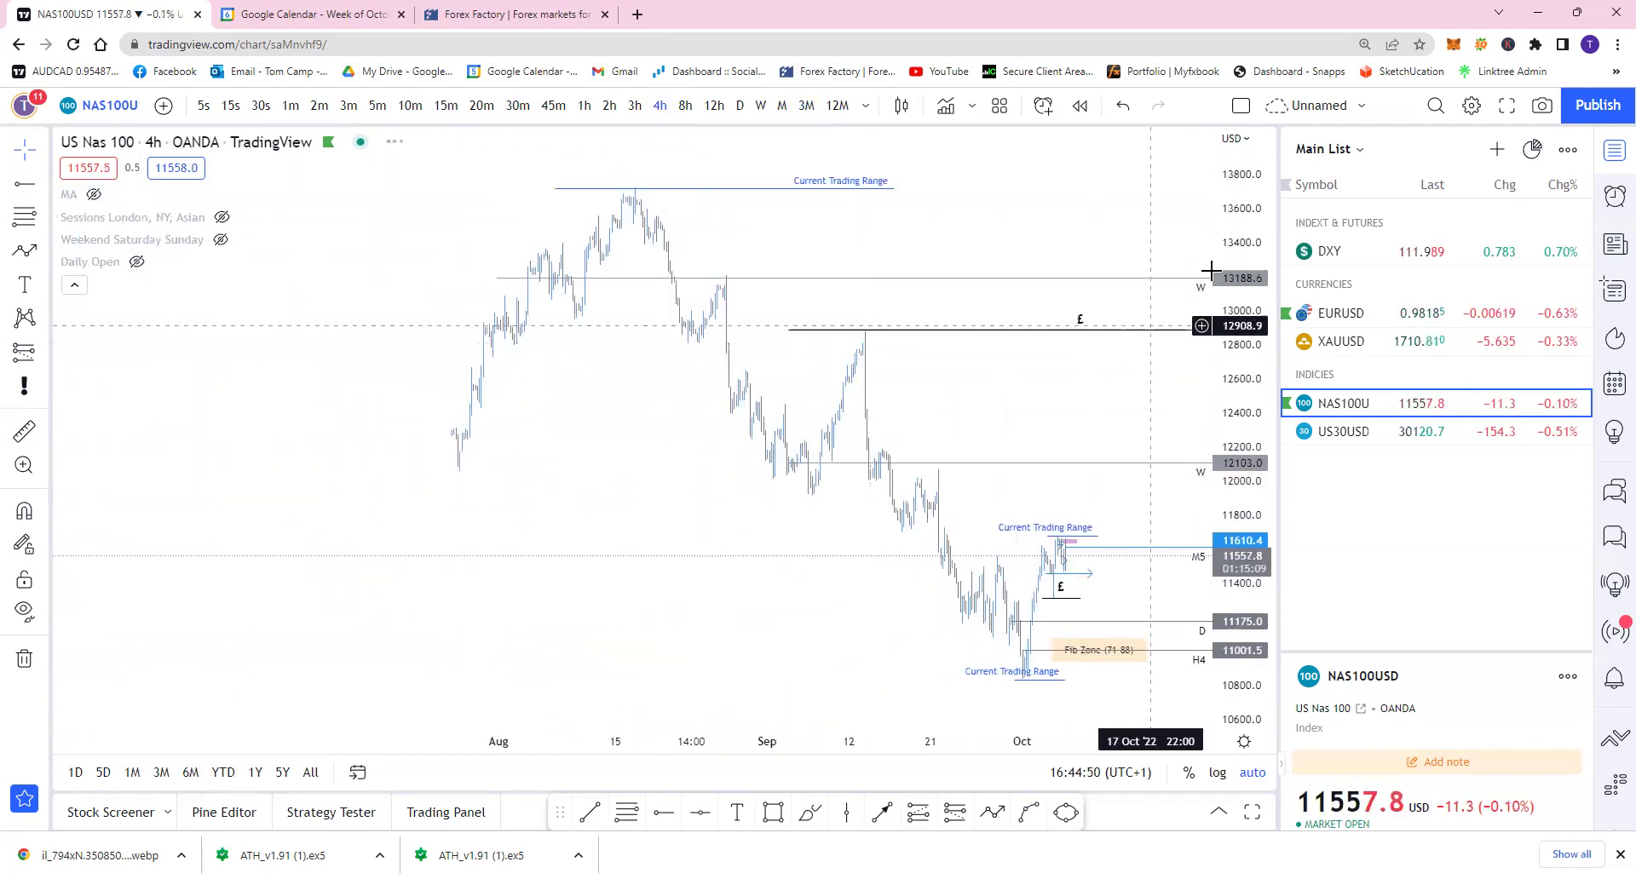
scroll(1261, 573, "down", 3)
left_click_drag(1260, 614, 1066, 657)
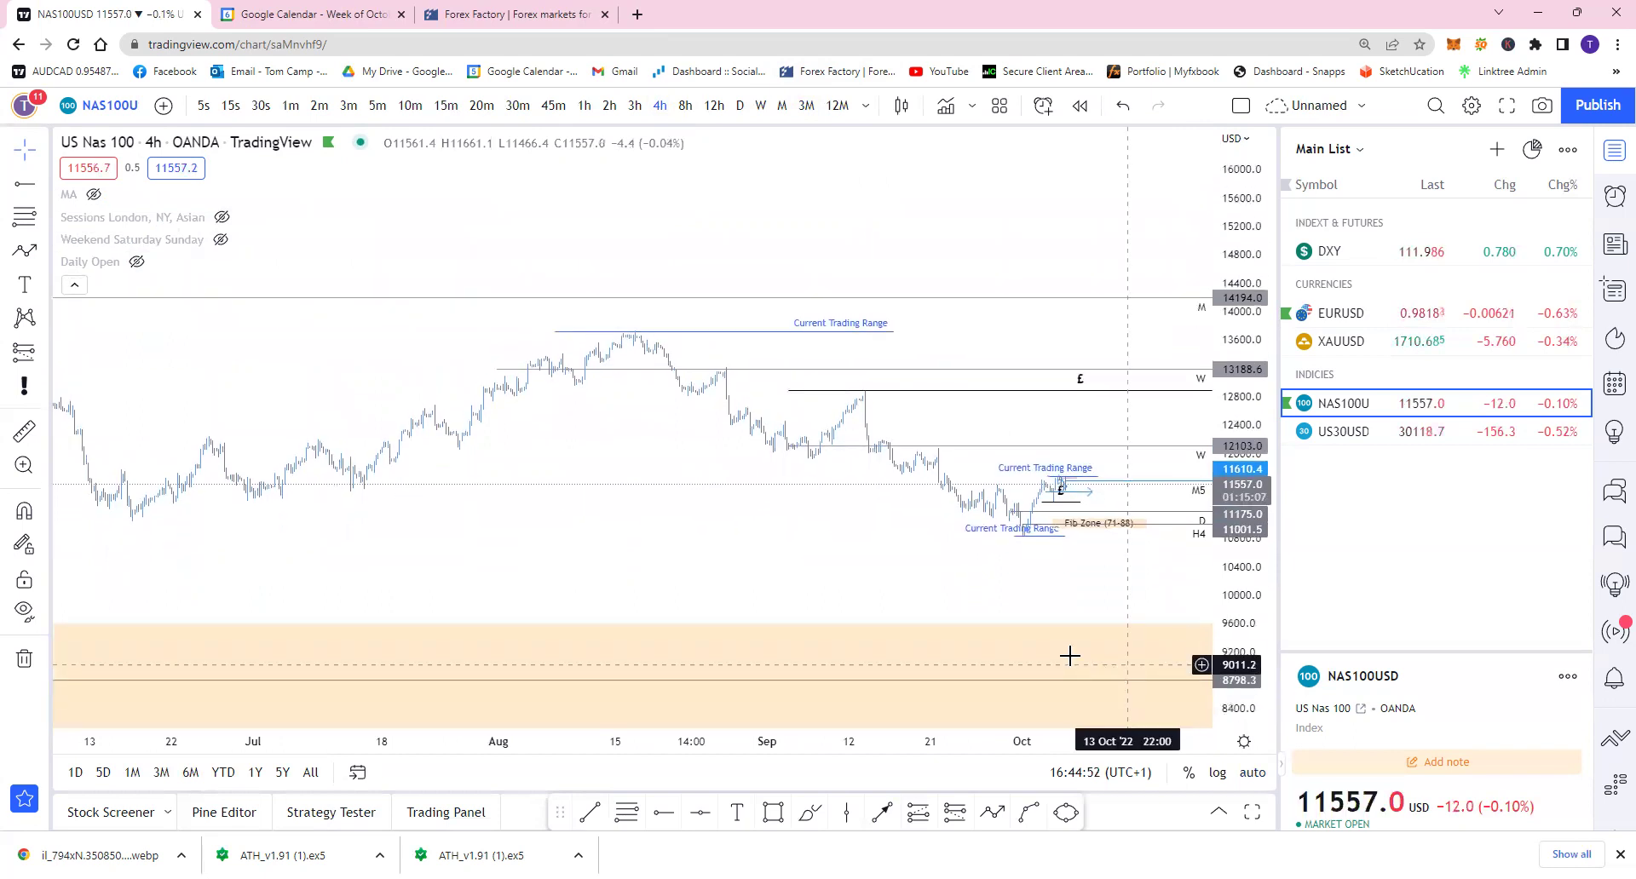
left_click(1251, 772)
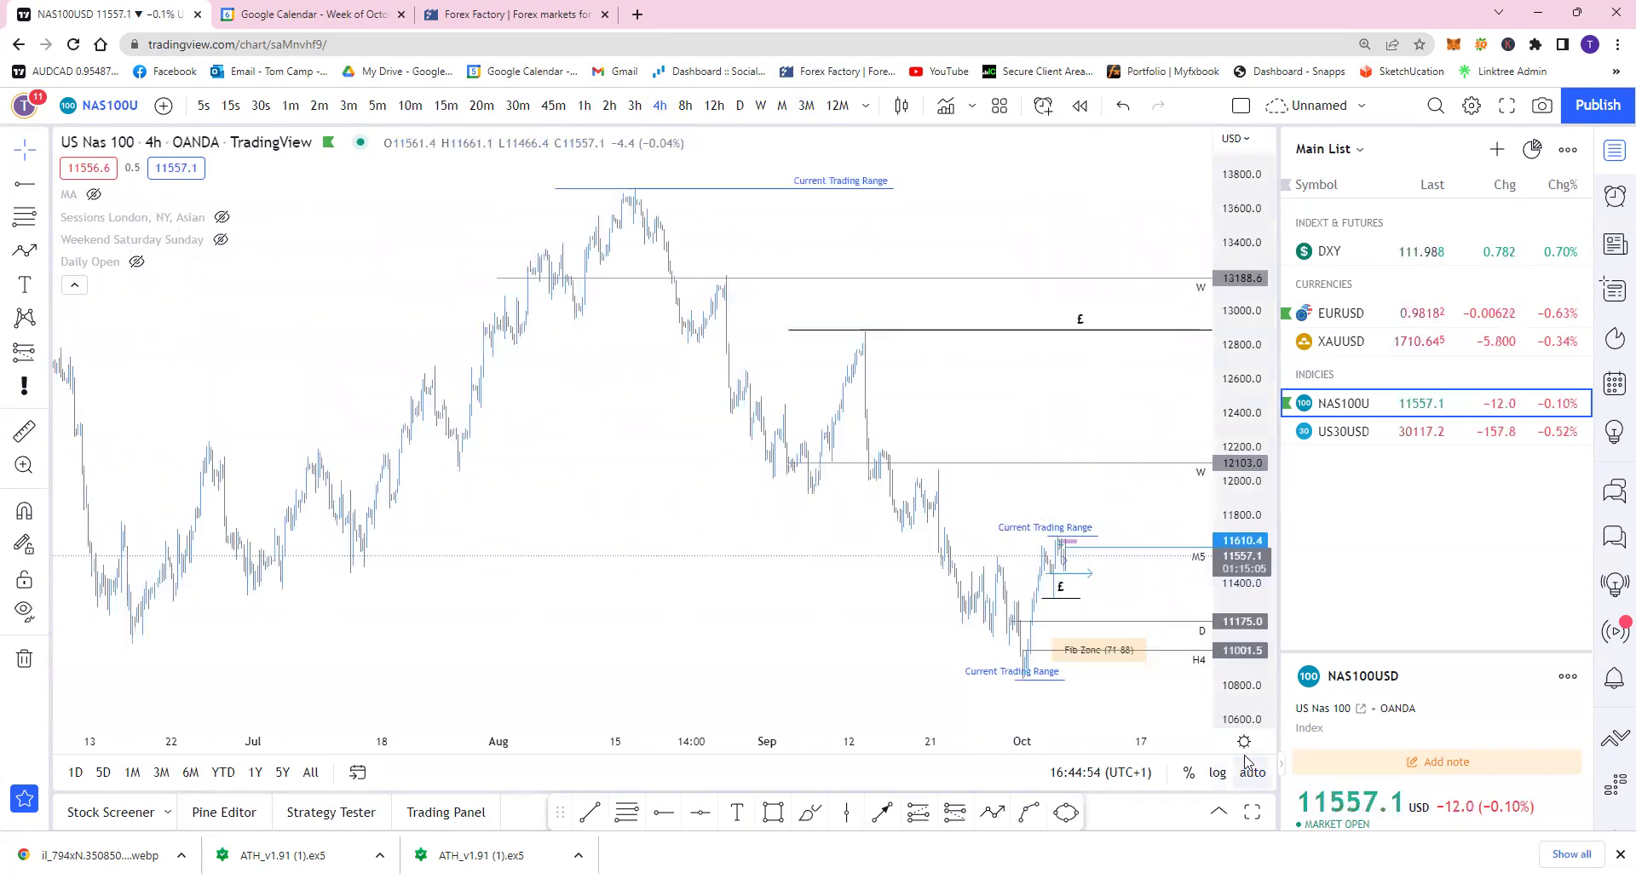
scroll(980, 578, "up", 3)
scroll(932, 577, "up", 3)
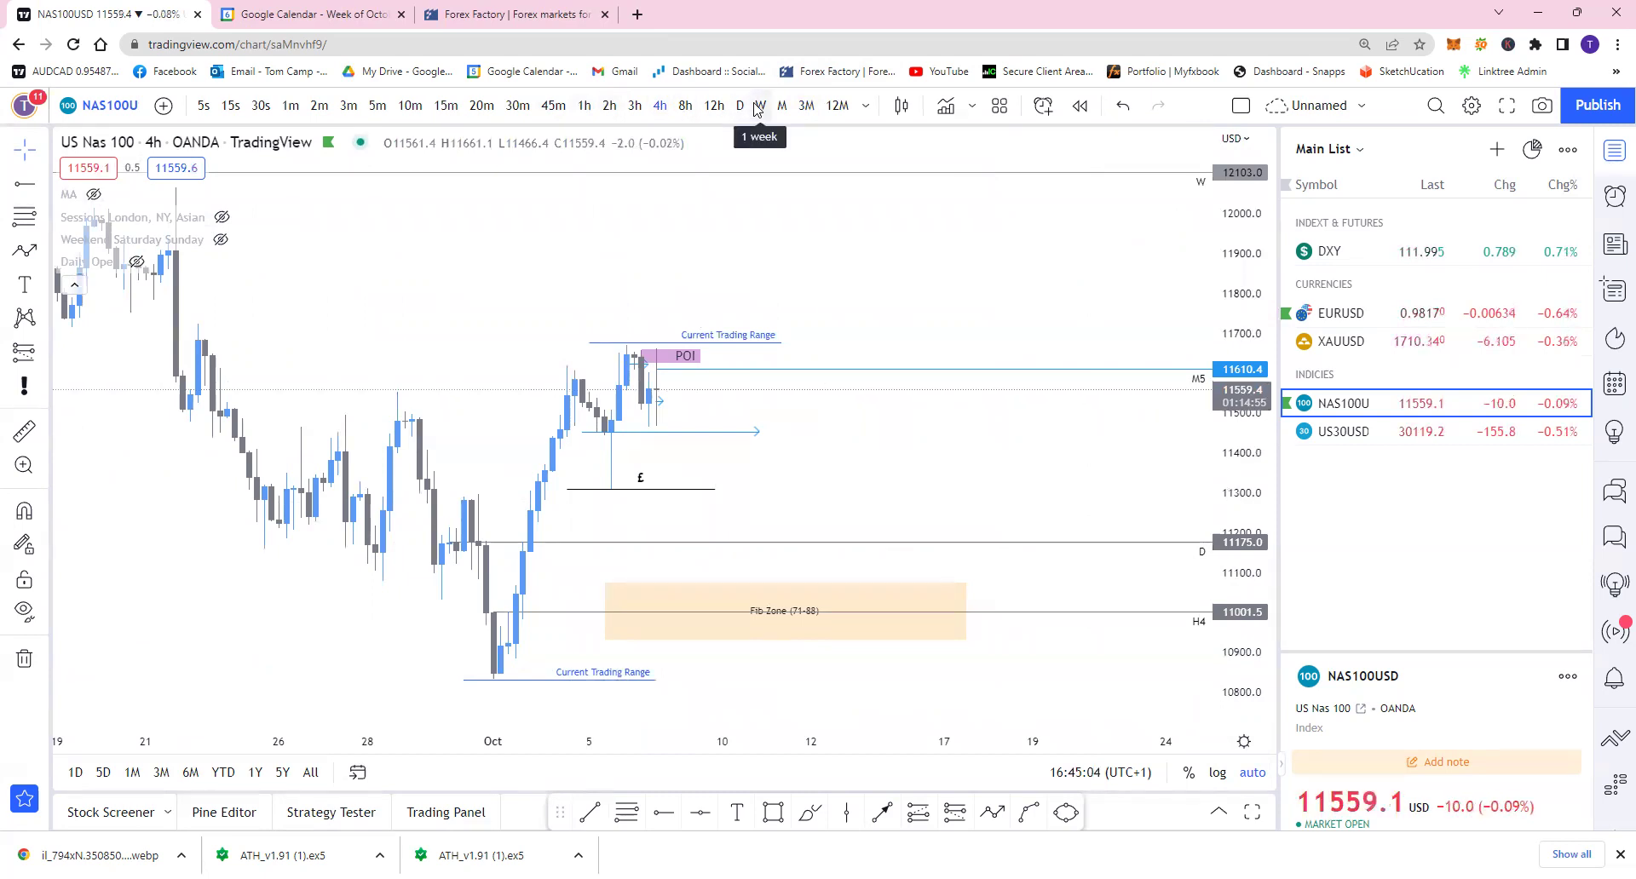
scroll(570, 281, "down", 4)
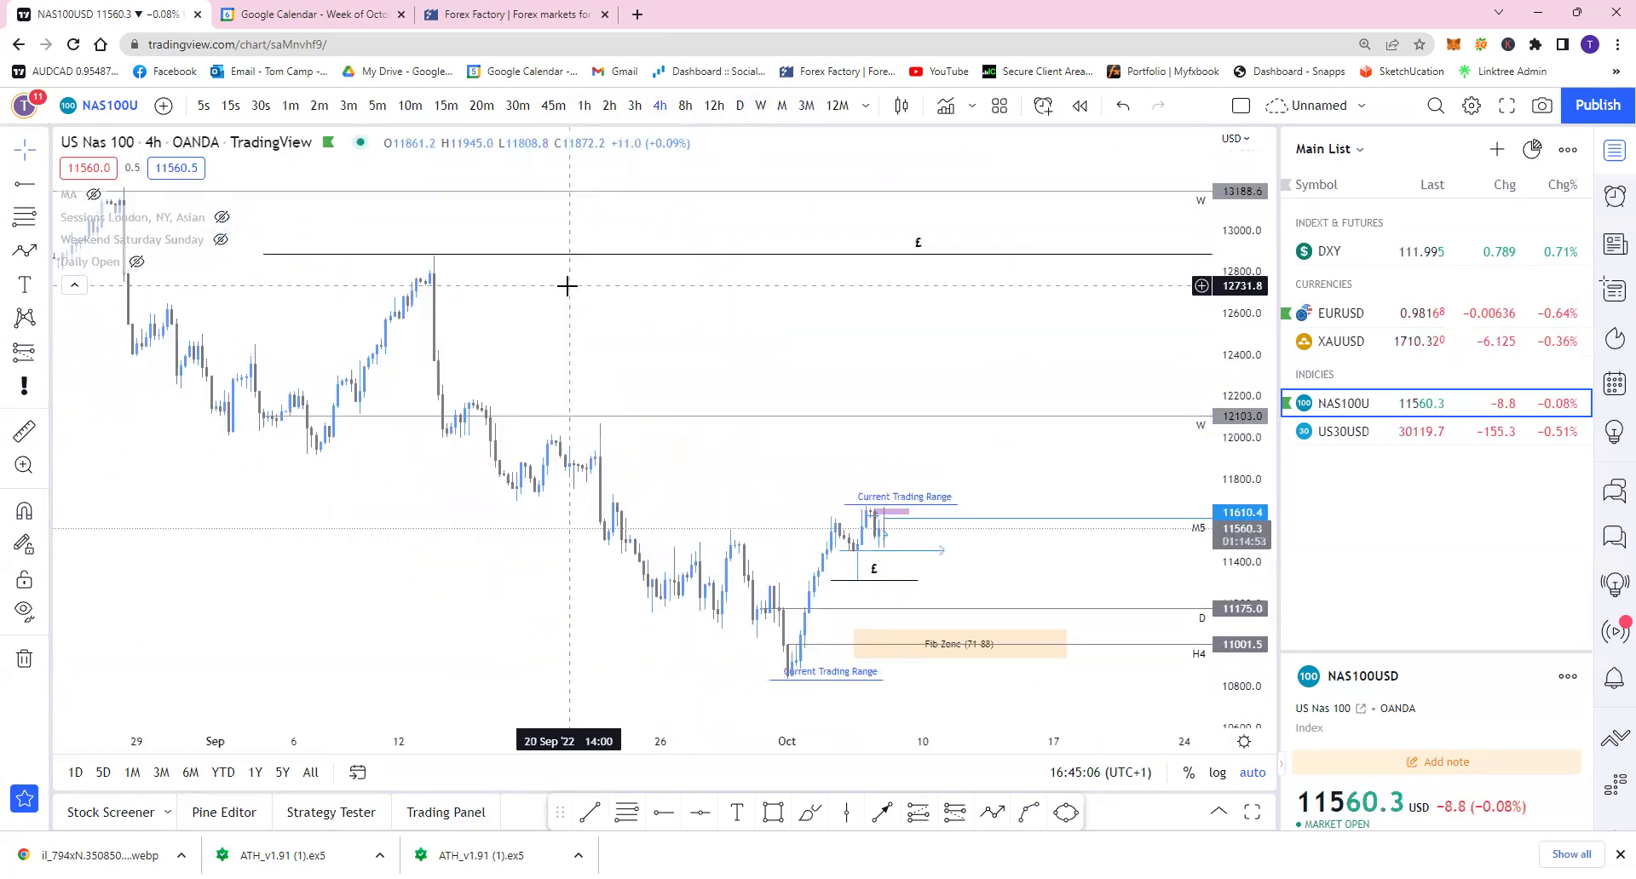
scroll(570, 281, "down", 1)
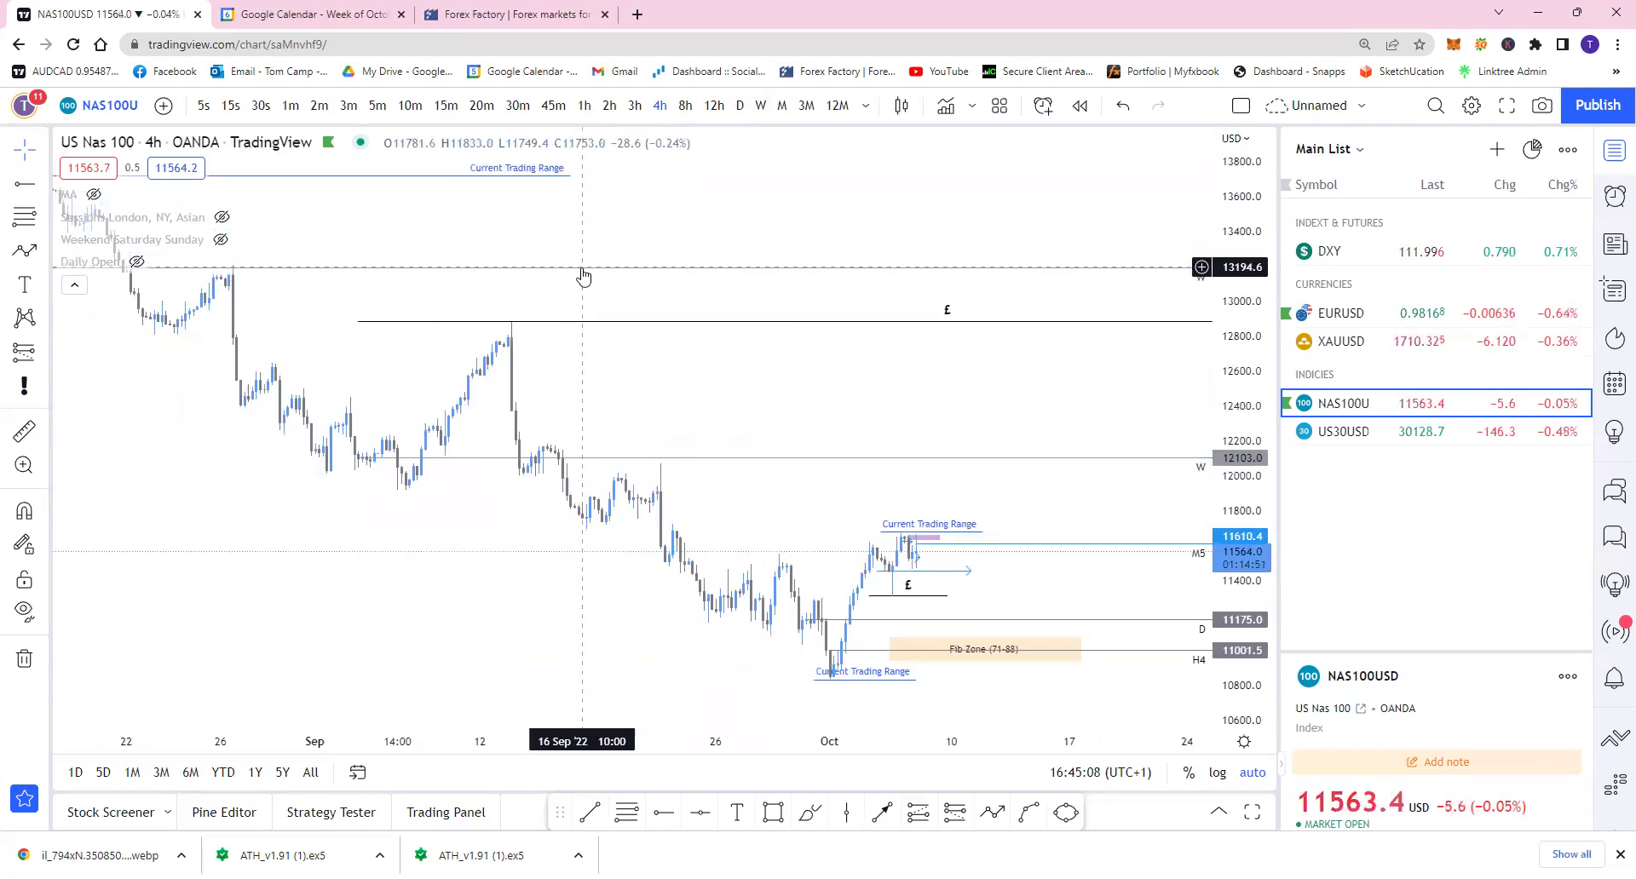
Review the markup from the weekly down through the daily, 4-hour, 1-hour and 15-minute timeframes, and examine the 5-minute price action below the POI zone
left_click(760, 105)
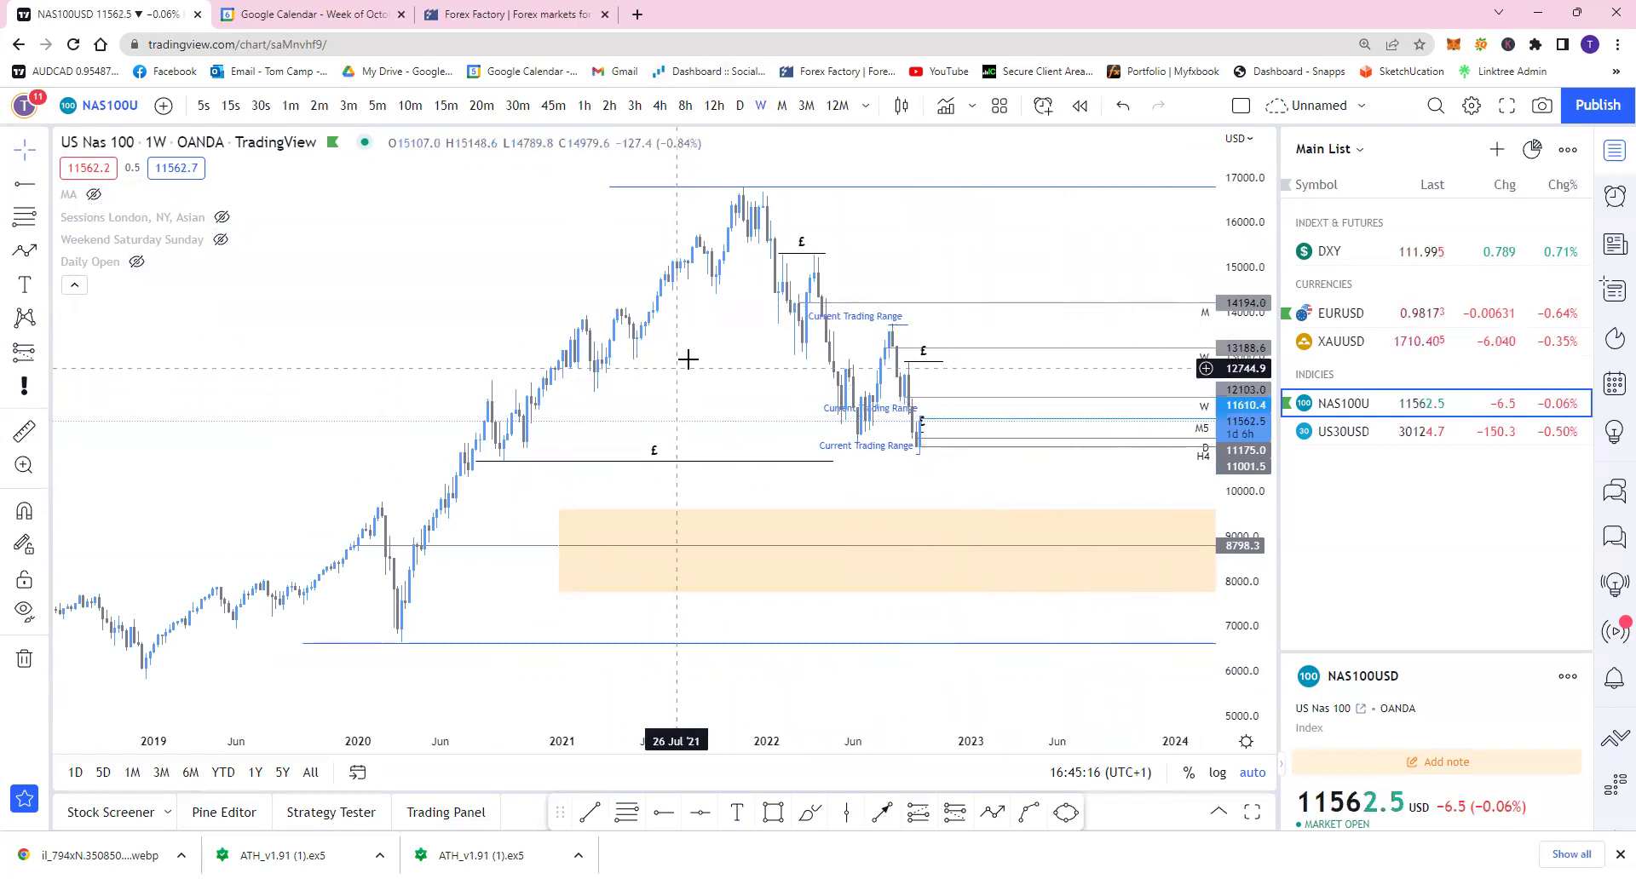
left_click(740, 105)
scroll(910, 609, "up", 5)
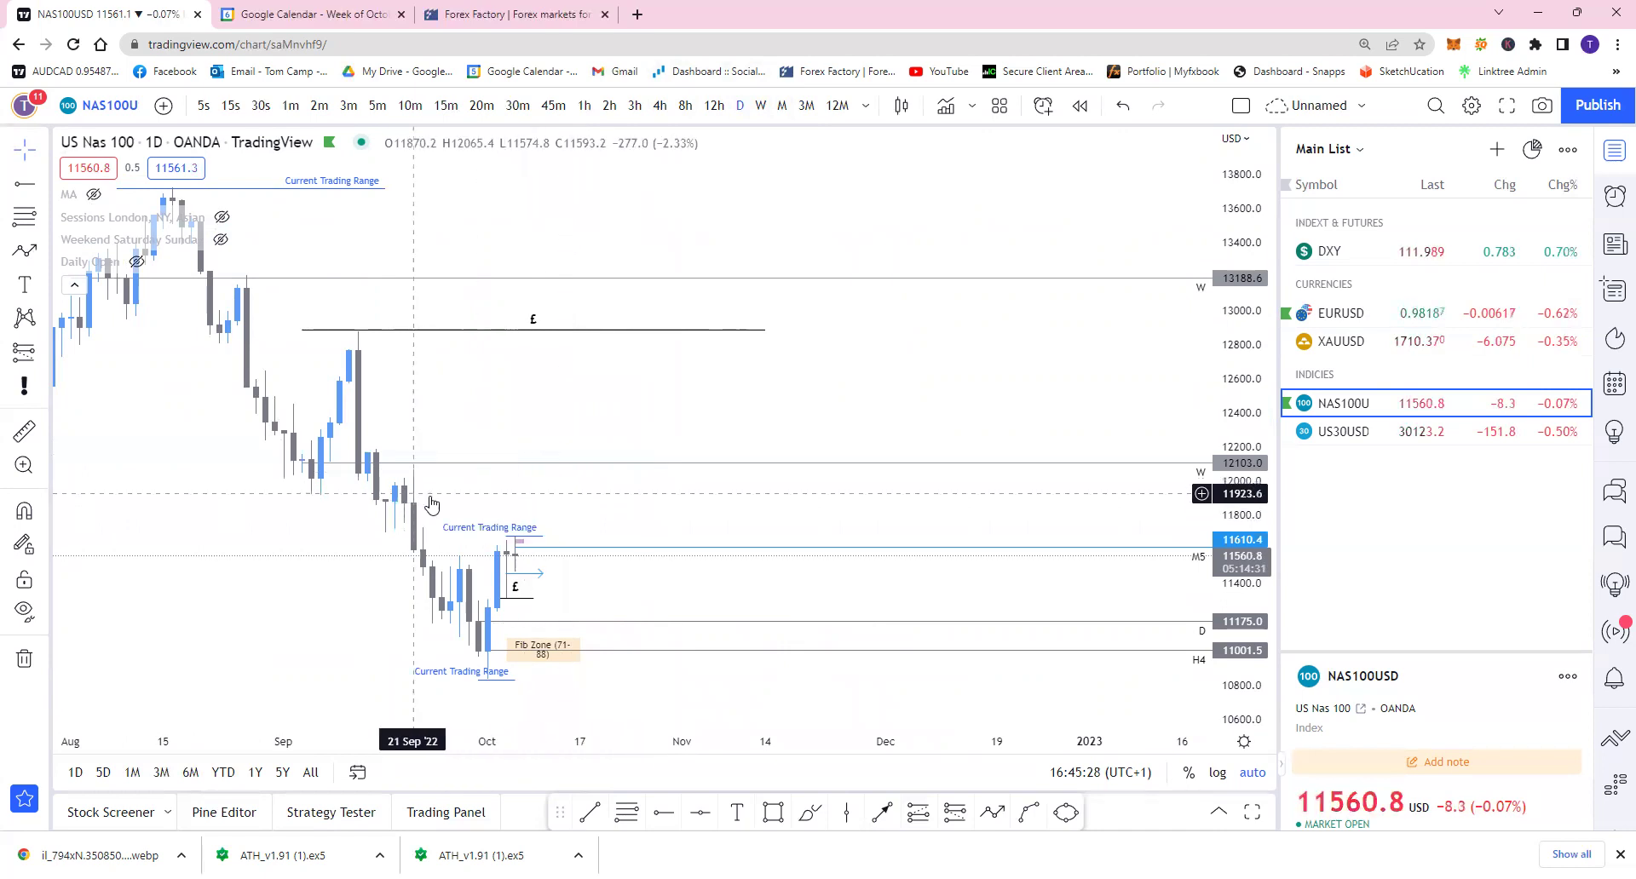
left_click(668, 111)
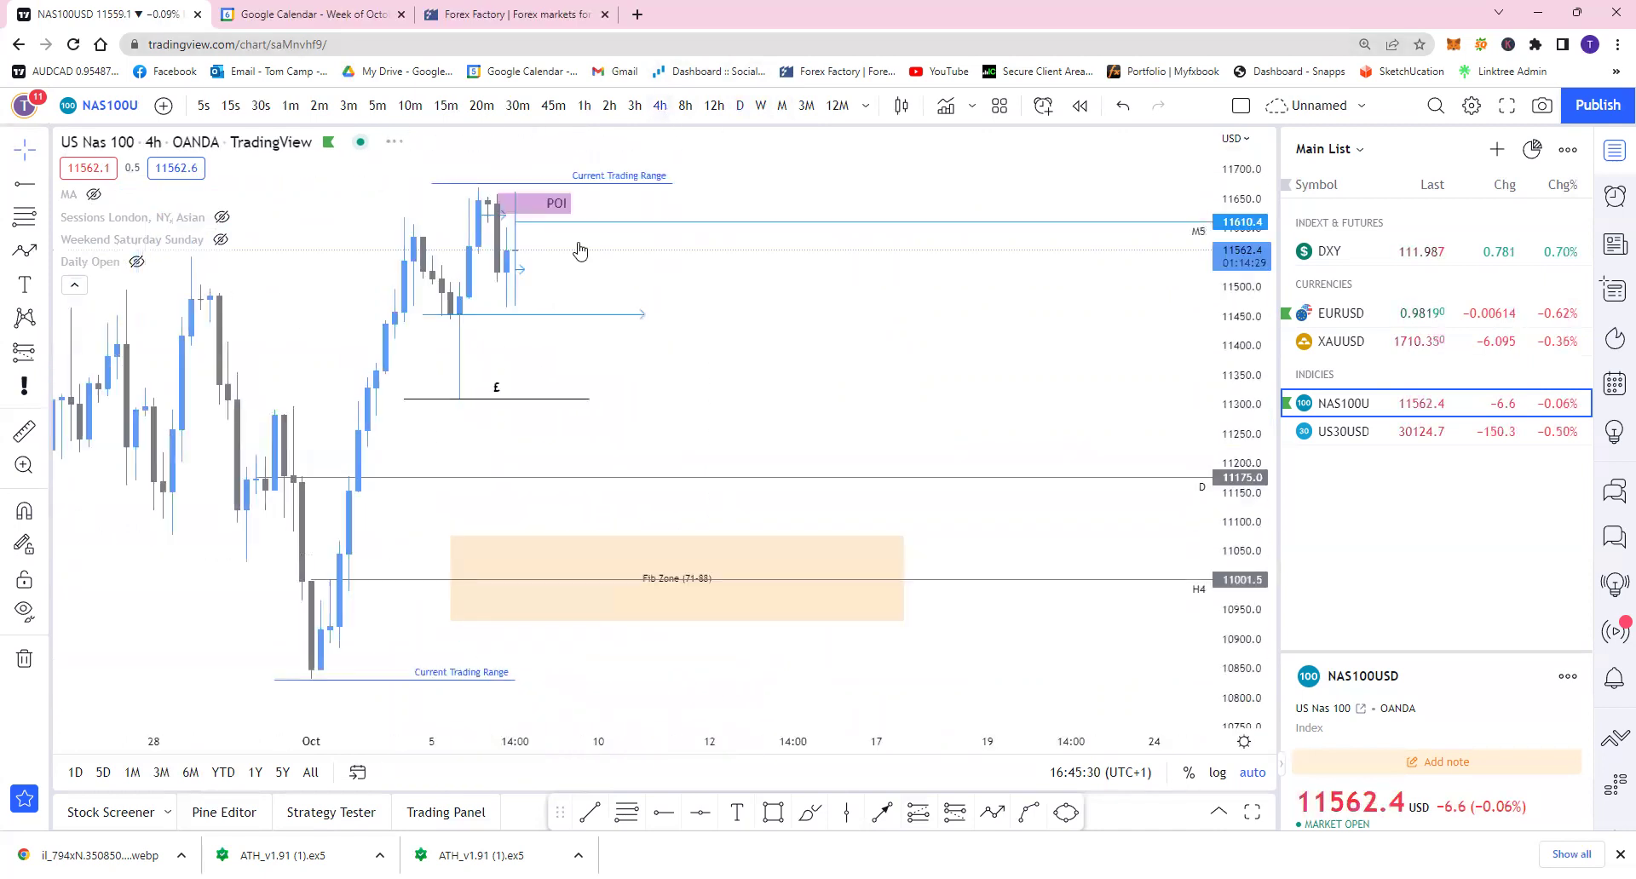
left_click(593, 106)
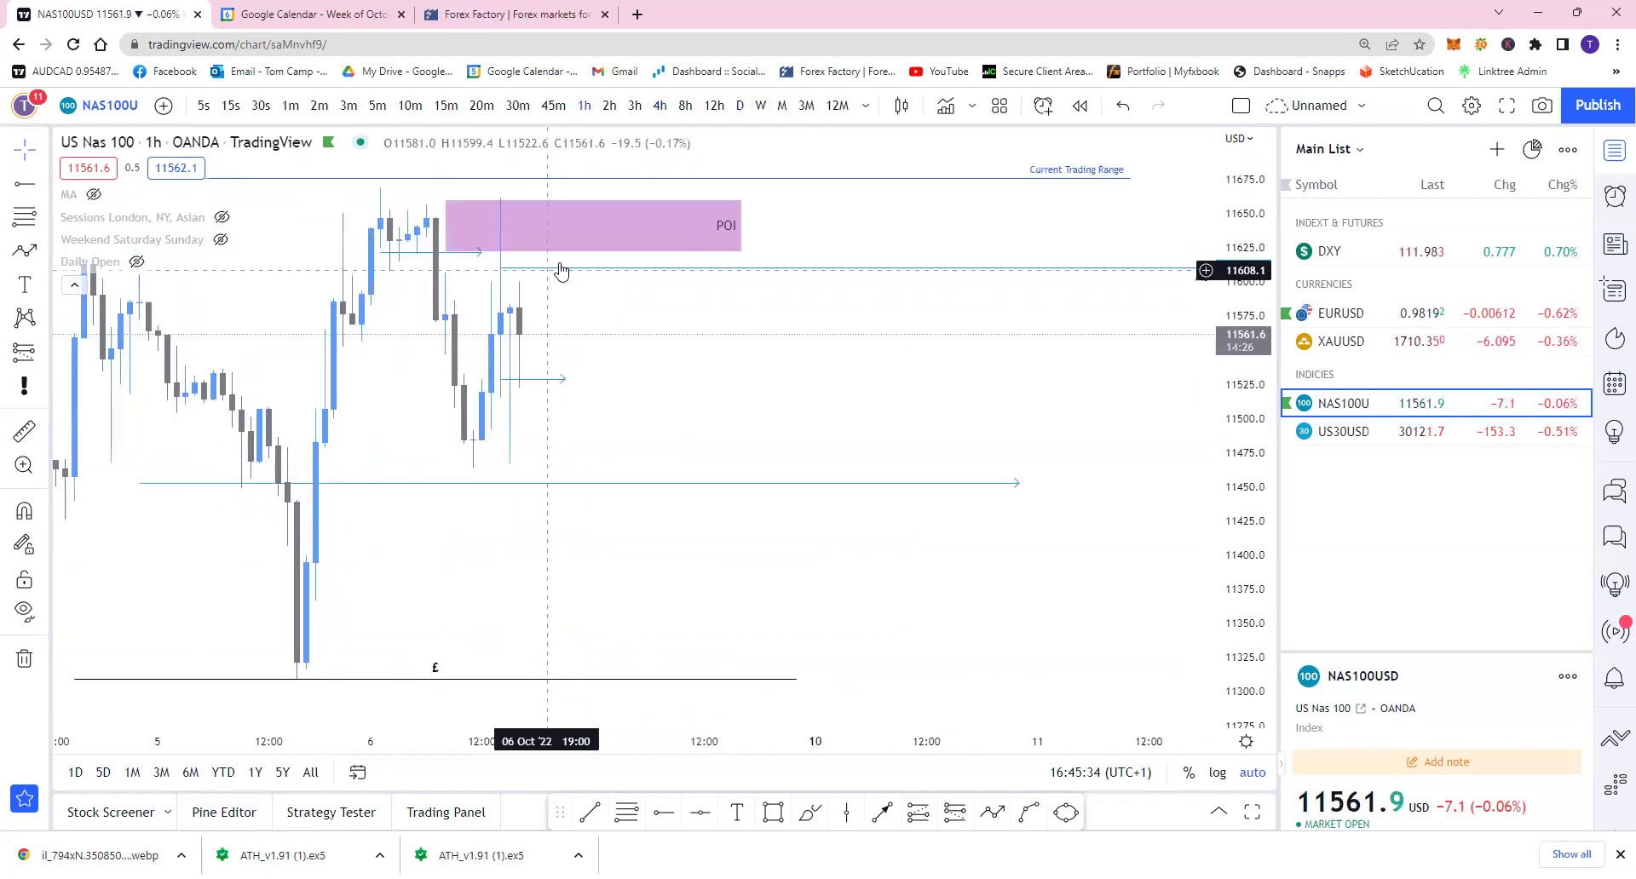
left_click(444, 106)
left_click(377, 105)
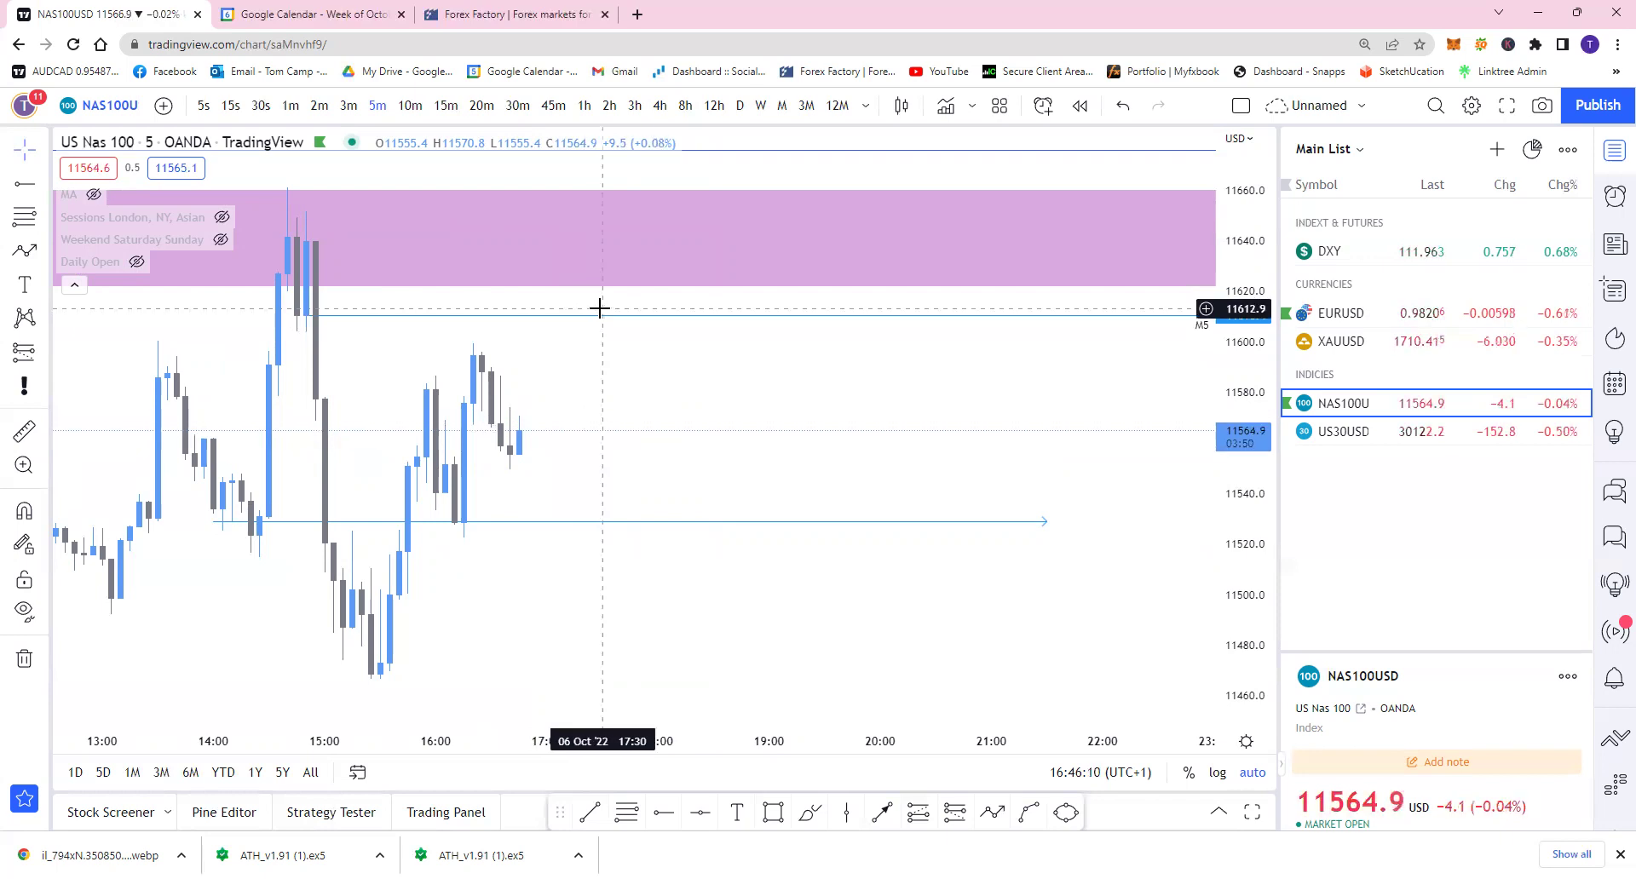
scroll(648, 479, "down", 5)
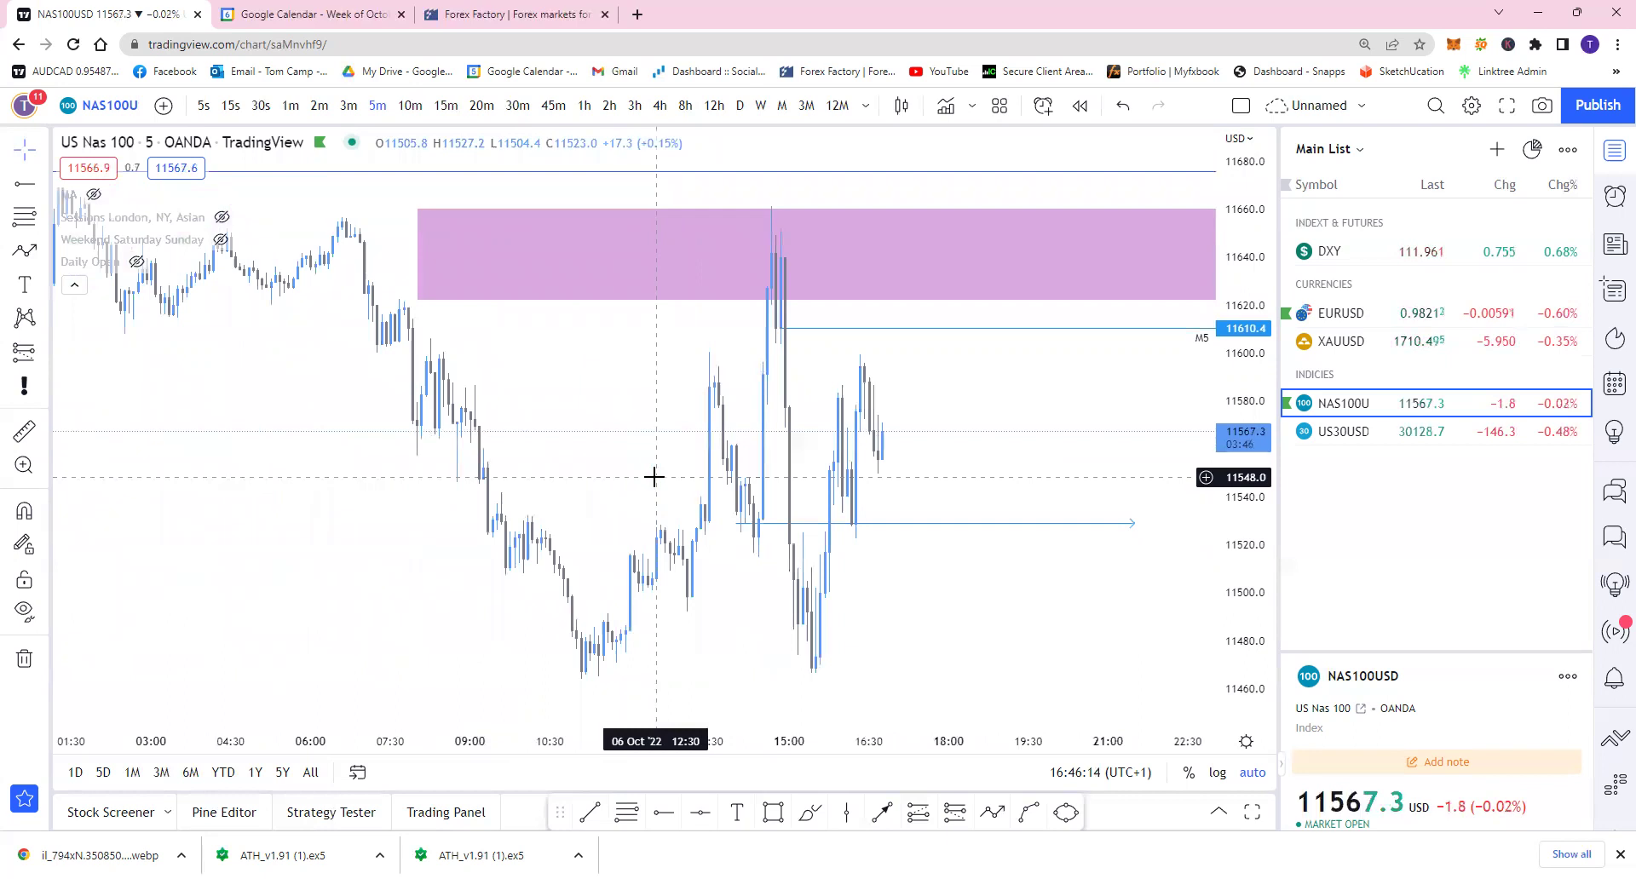
scroll(656, 481, "up", 1)
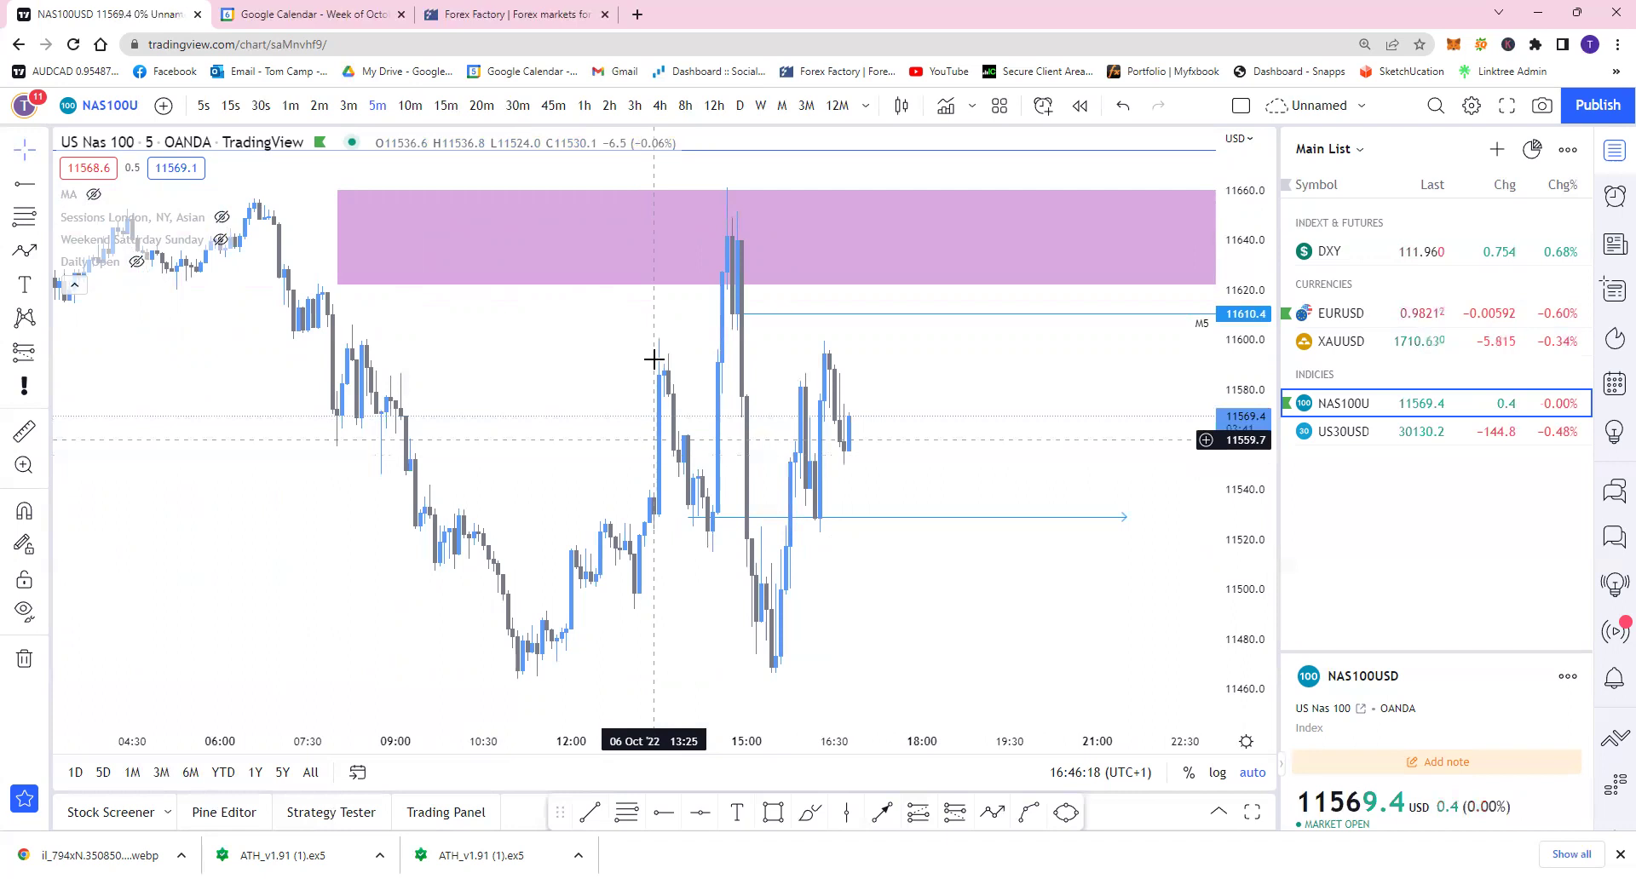
scroll(778, 377, "up", 1)
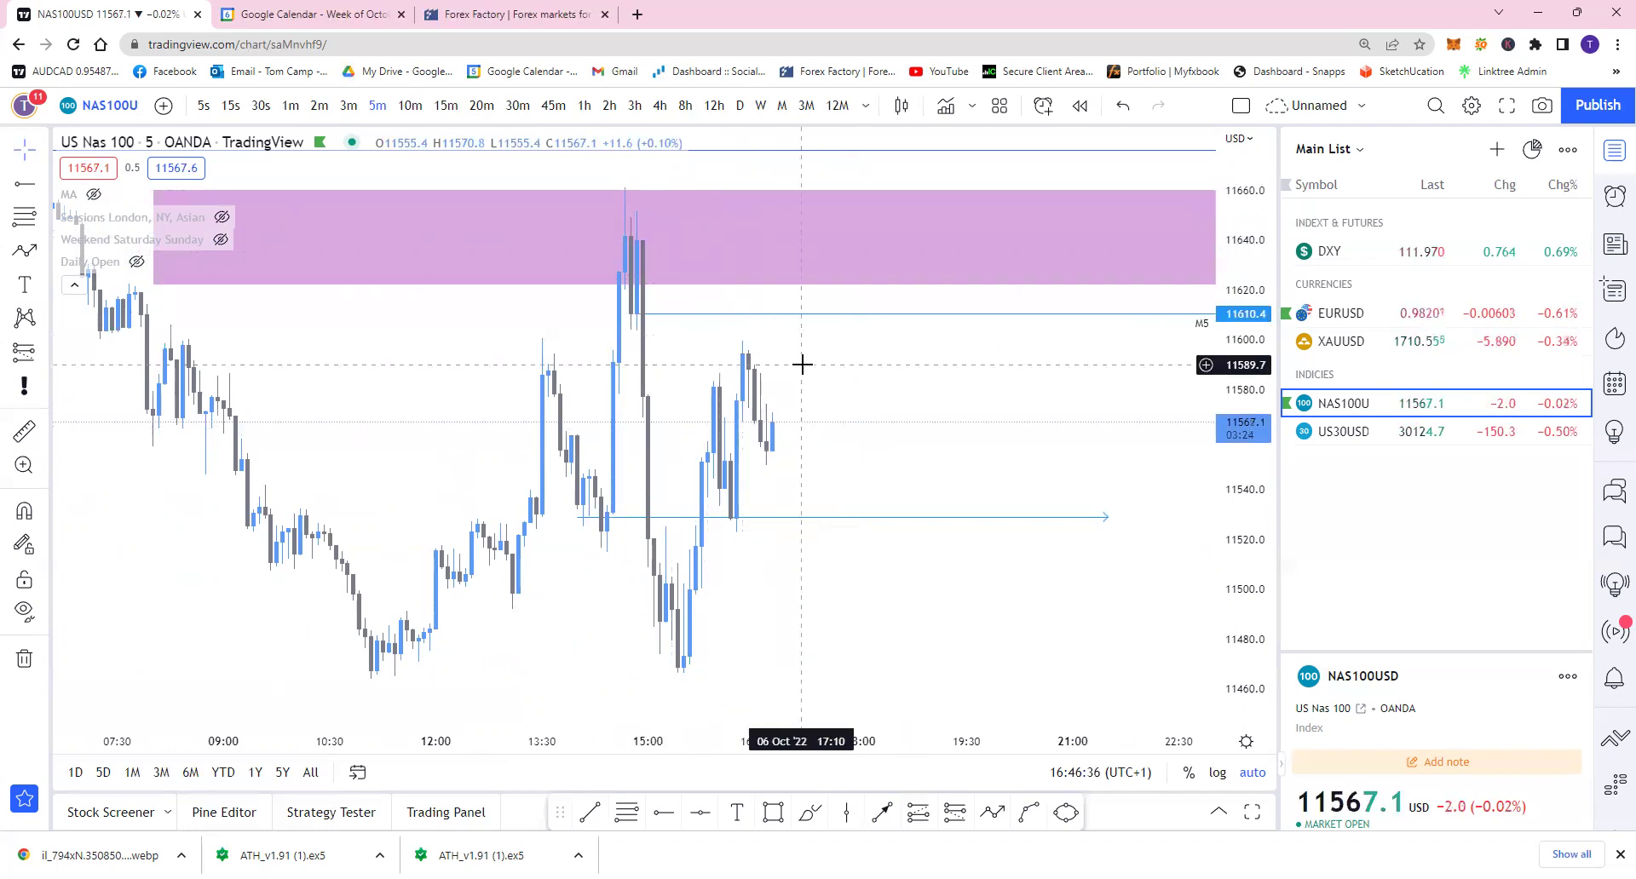
Recap the top-down view on the 3-month, 1-hour and 15-minute timeframes
left_click(805, 106)
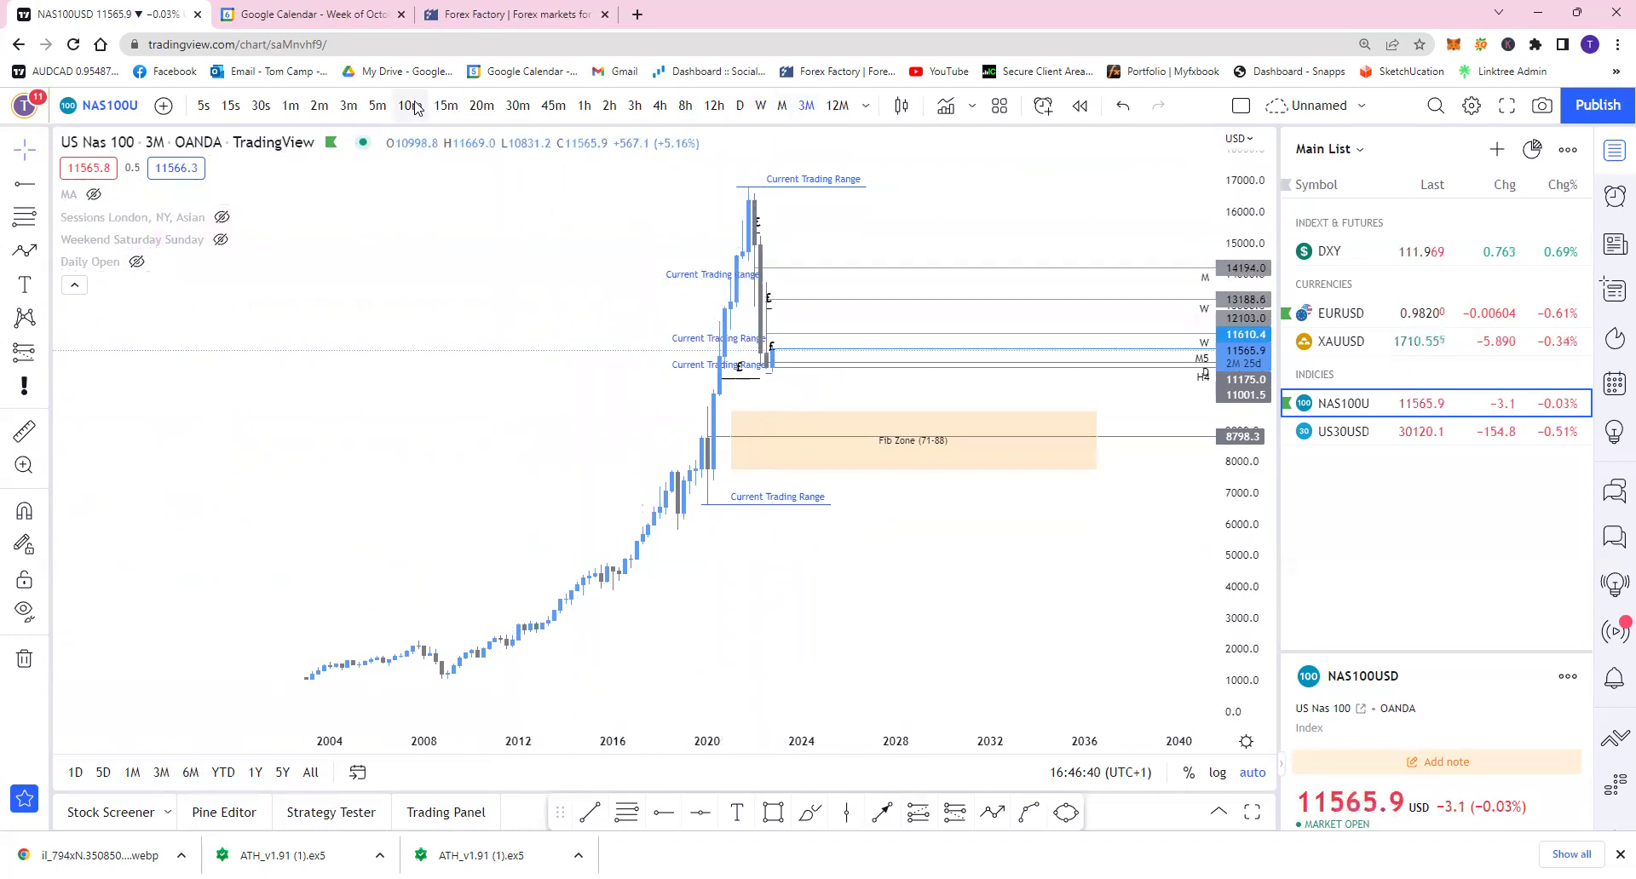
left_click(591, 108)
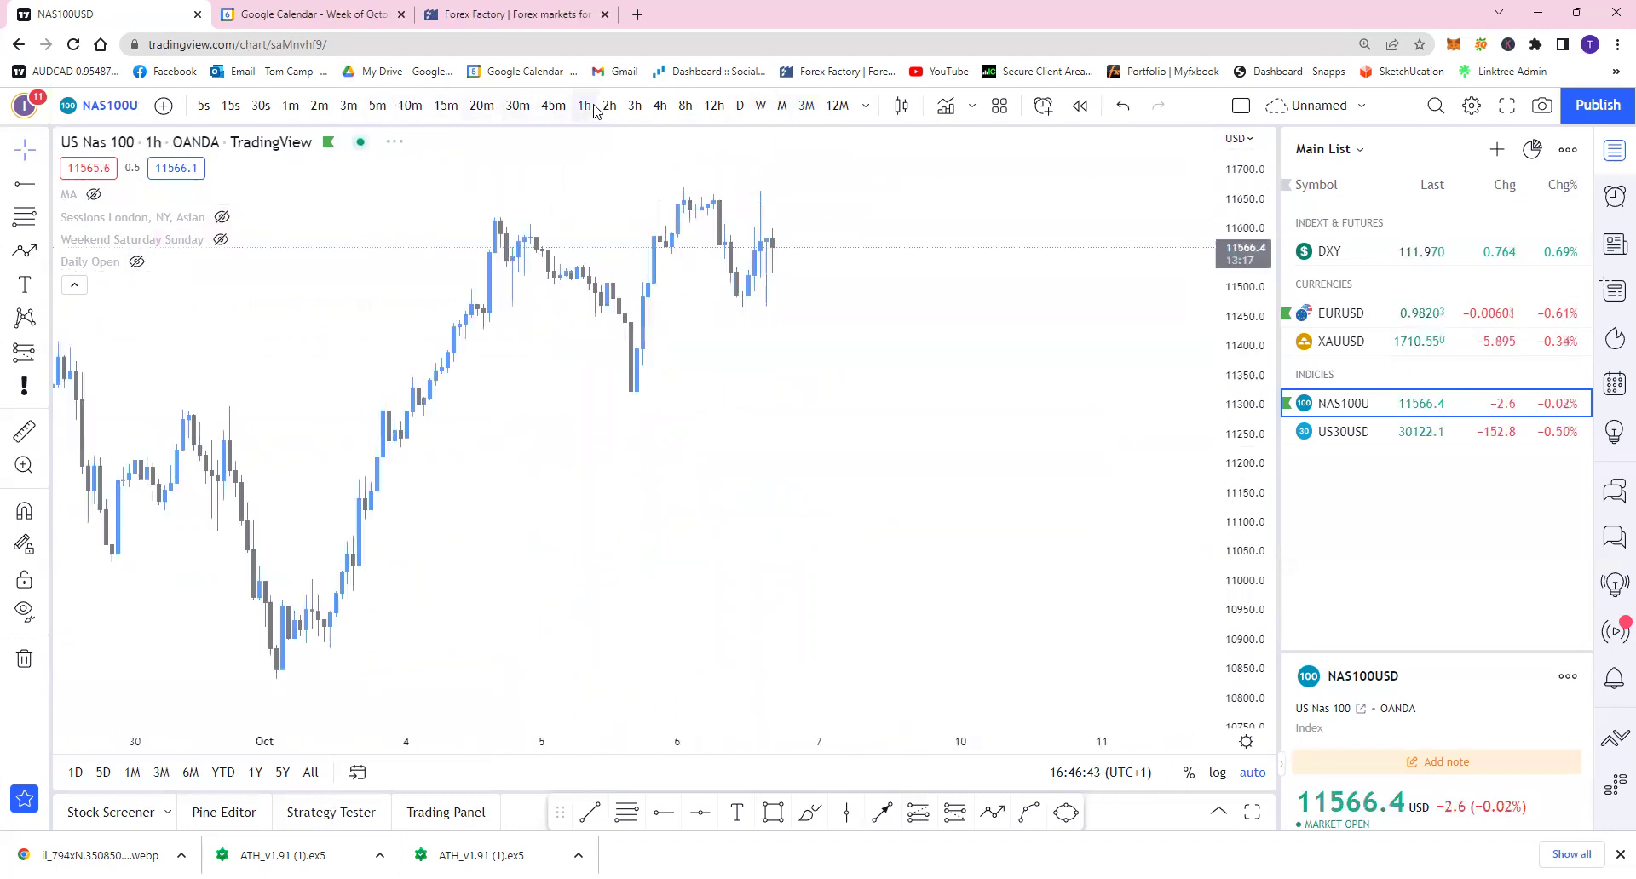
left_click(446, 106)
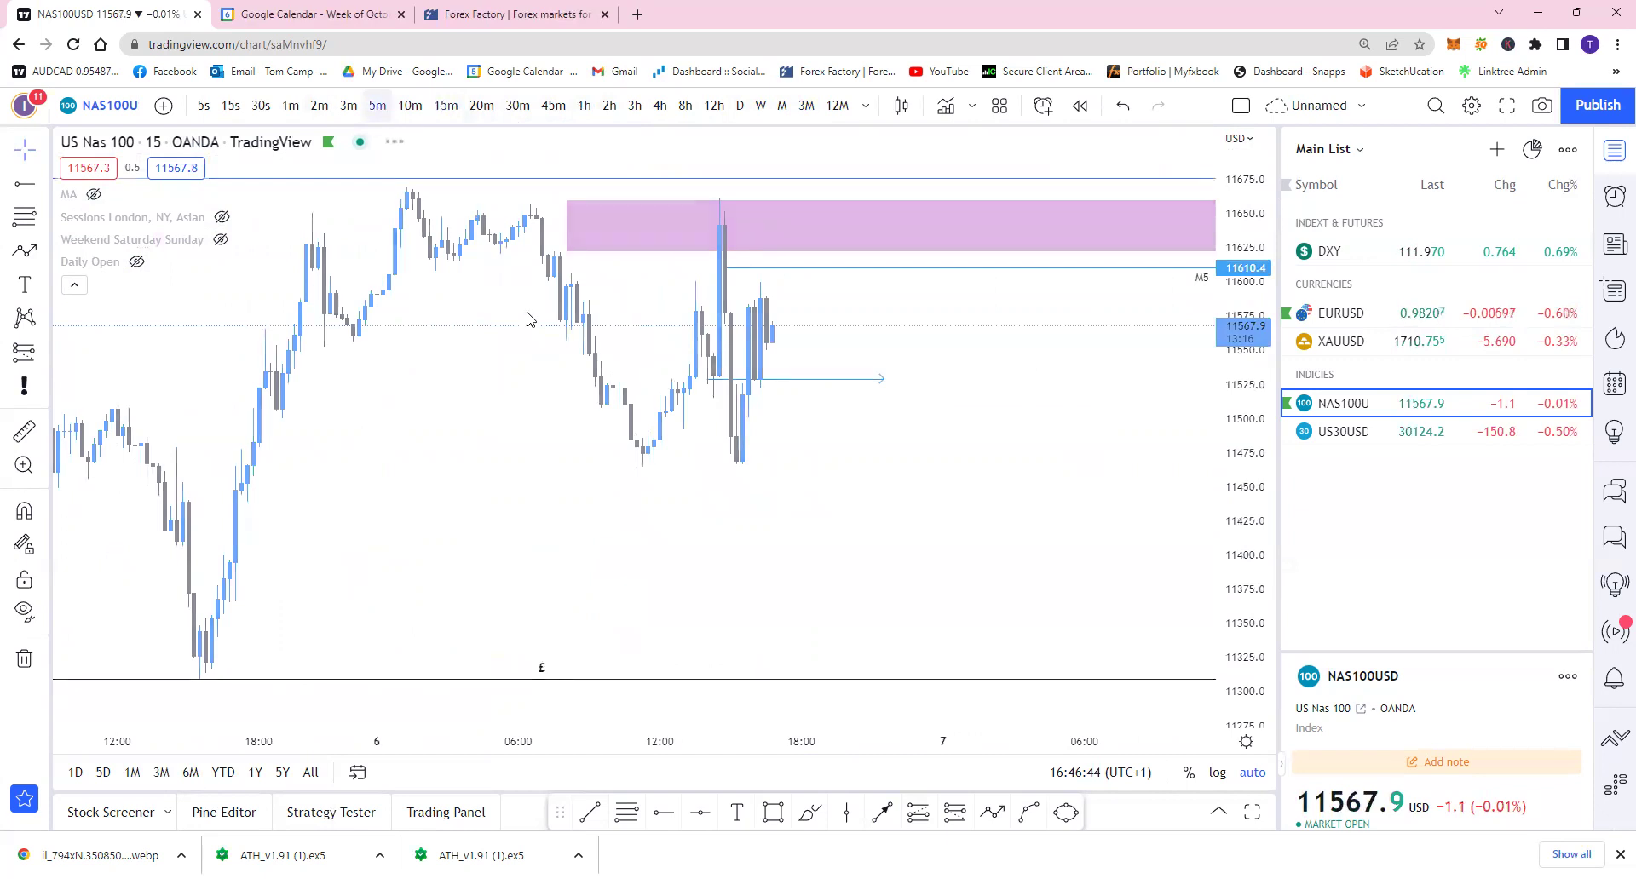